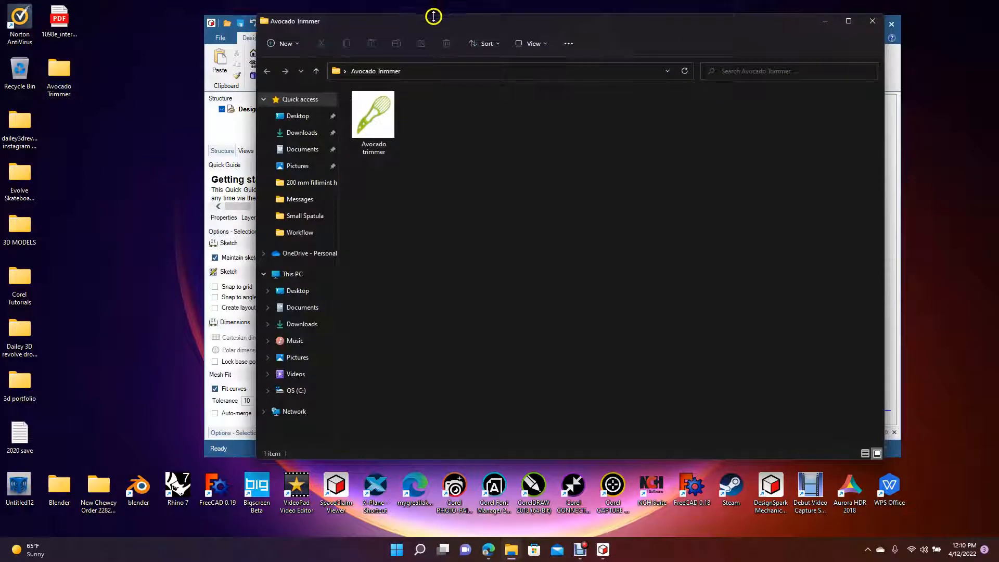
Step: Insert the Avocado trimmer image from its folder into the empty design, close the folder window and maximize the design window
drag(430, 25, 825, 157)
drag(775, 240, 584, 239)
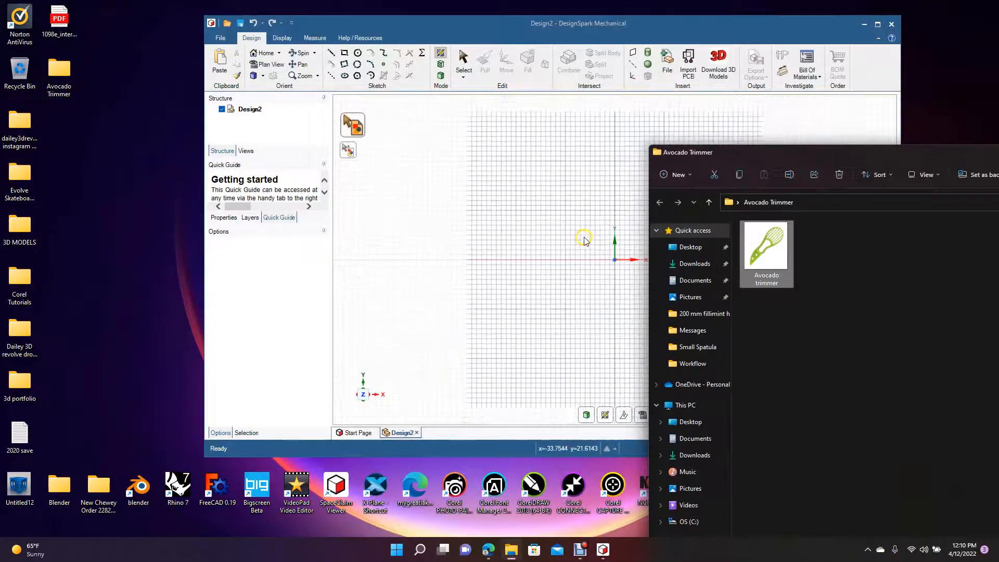
drag(935, 157, 449, 95)
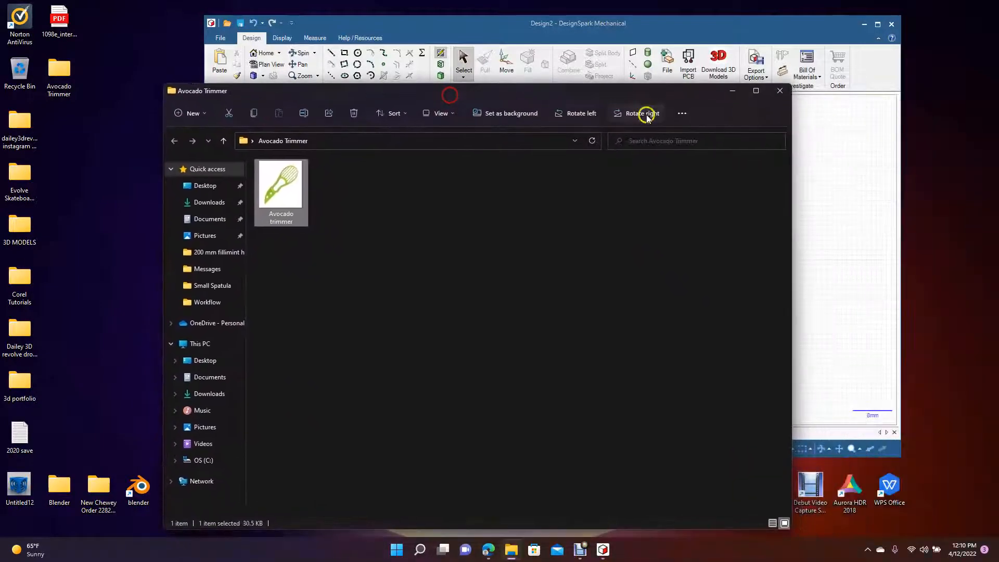
click(776, 93)
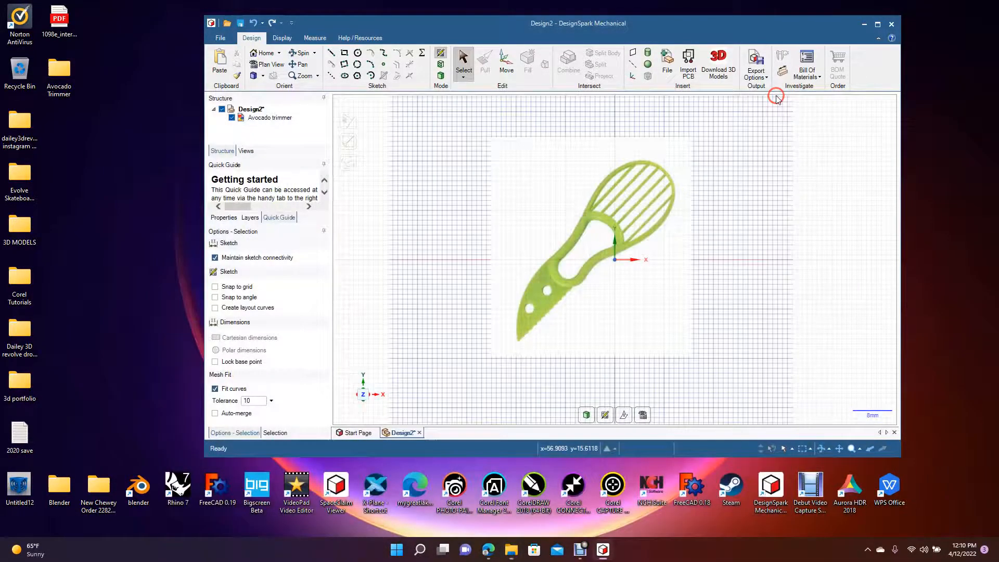
click(878, 26)
Step: Rotate the Avocado trimmer image to 315° so the tool lies horizontally
click(560, 218)
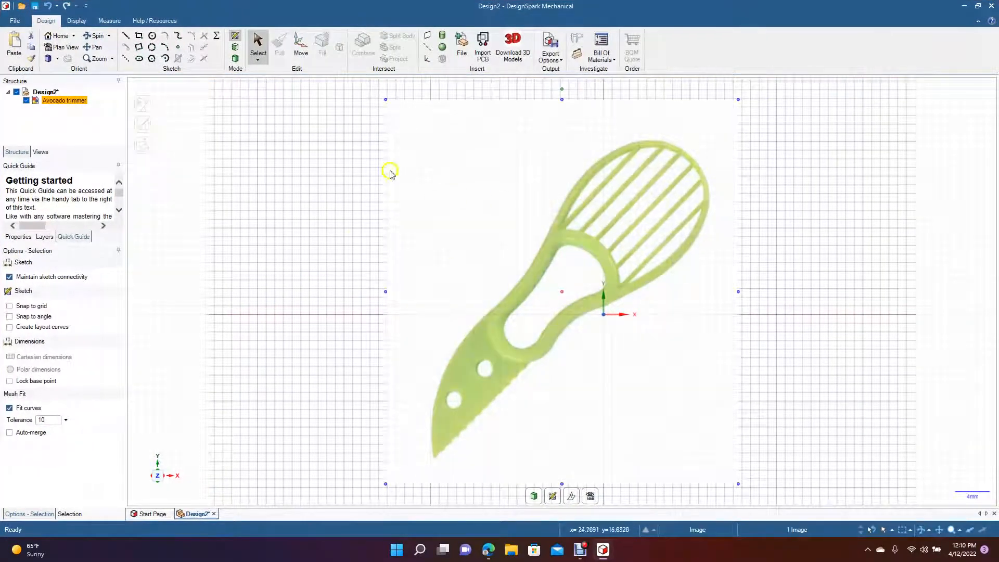
click(304, 50)
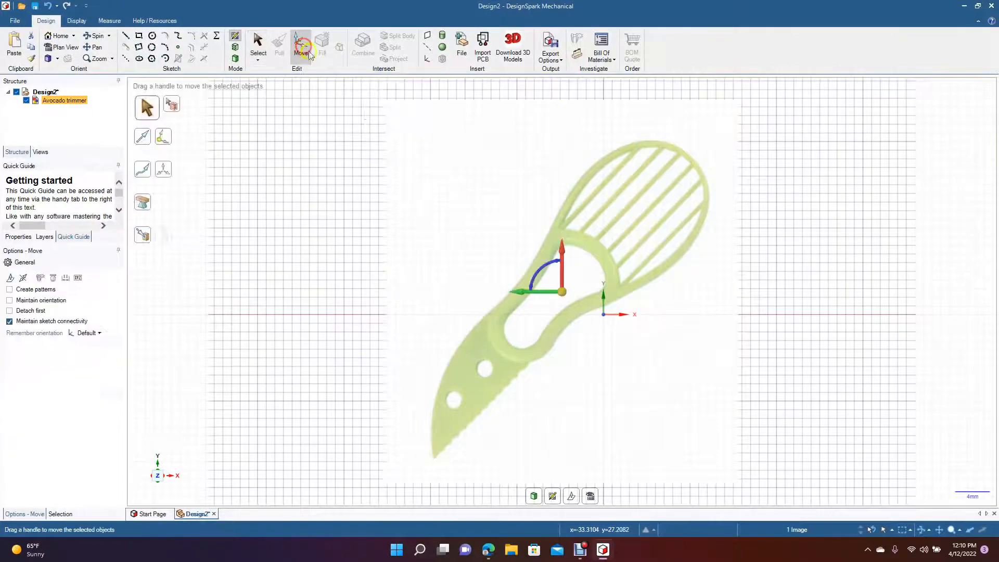
mouse_move(544, 269)
mouse_down()
mouse_move(571, 260)
mouse_move(576, 270)
mouse_move(566, 270)
mouse_up()
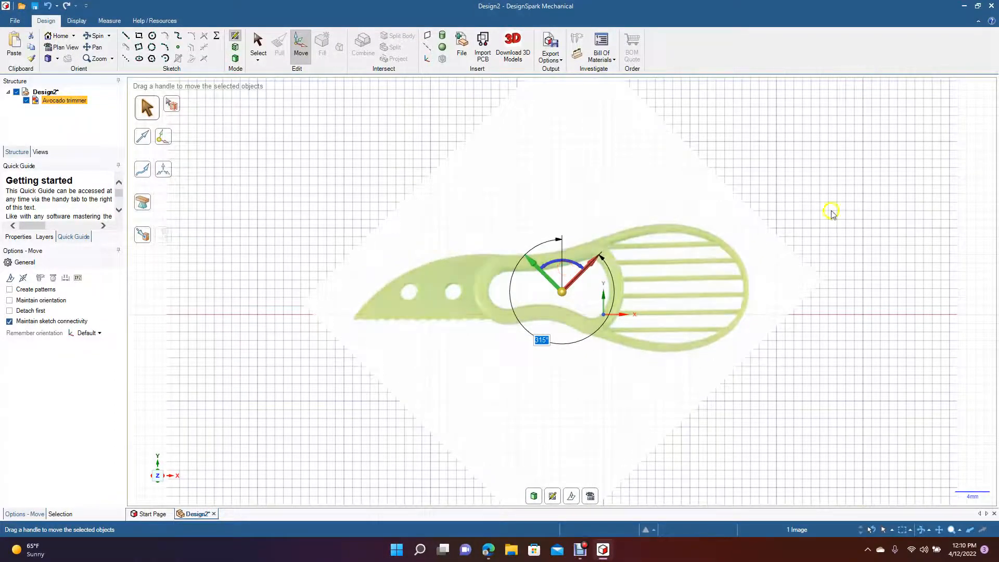
click(862, 209)
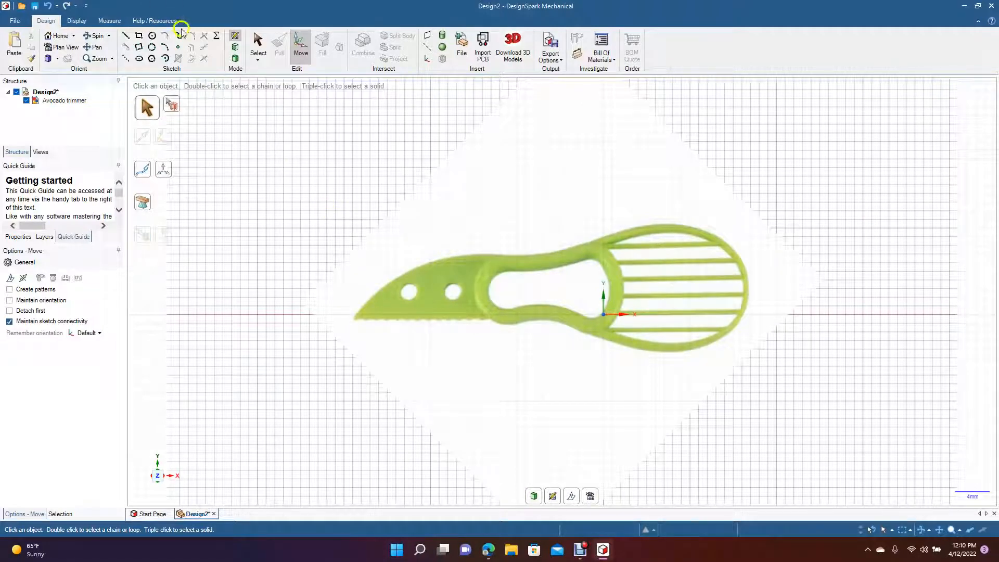
click(127, 36)
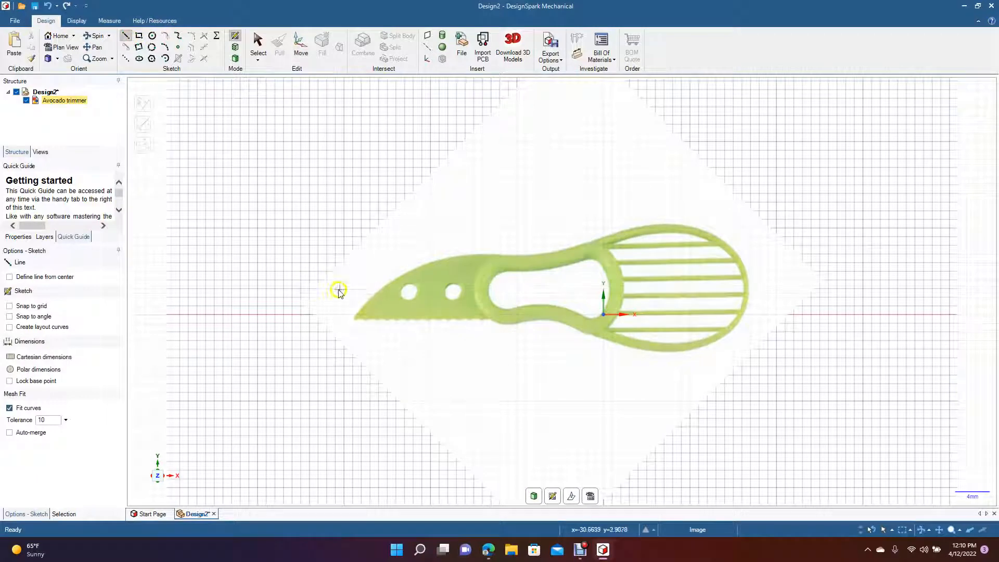
click(352, 211)
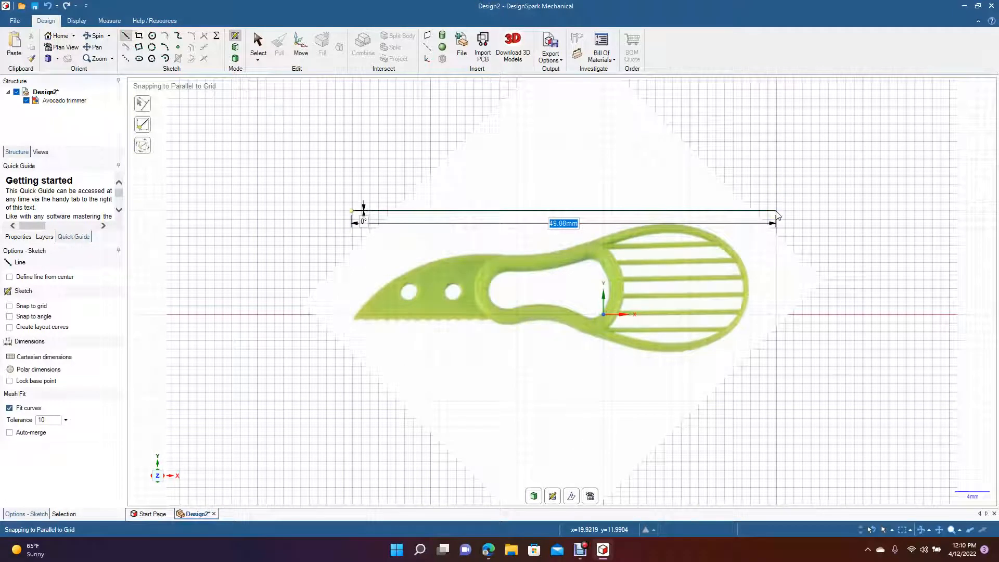
click(255, 42)
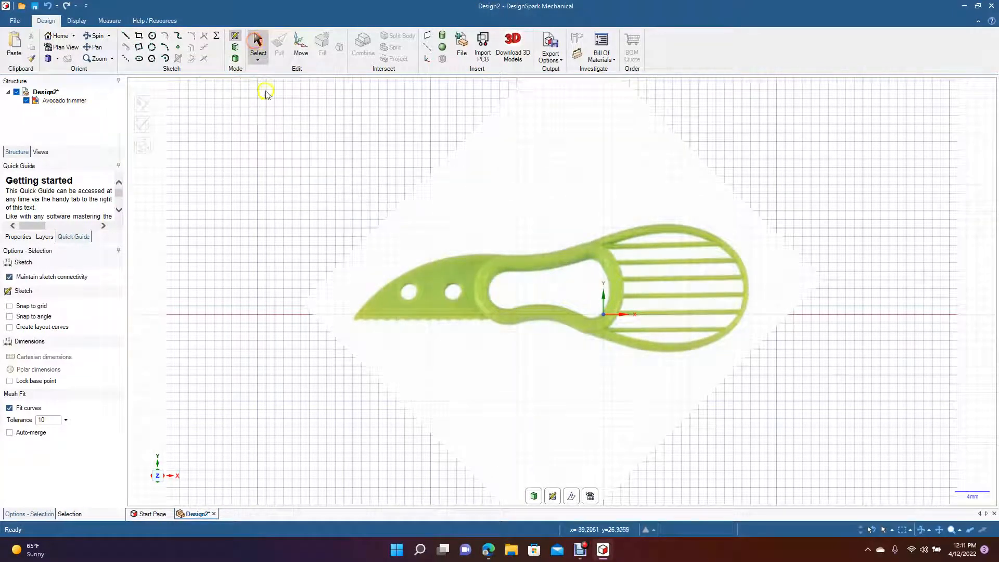
Step: Change this document's units to Imperial with lengths in inches
click(13, 21)
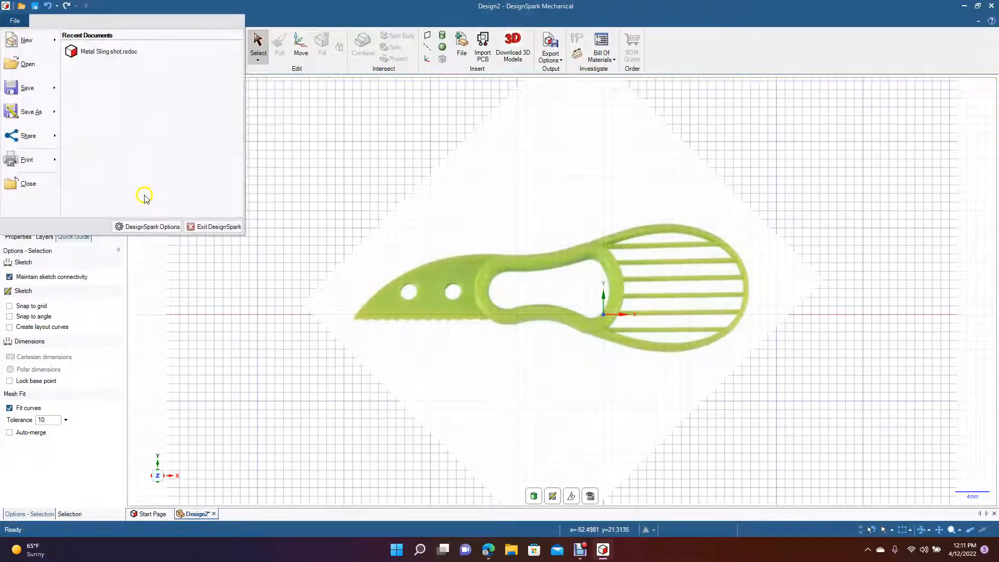
click(148, 225)
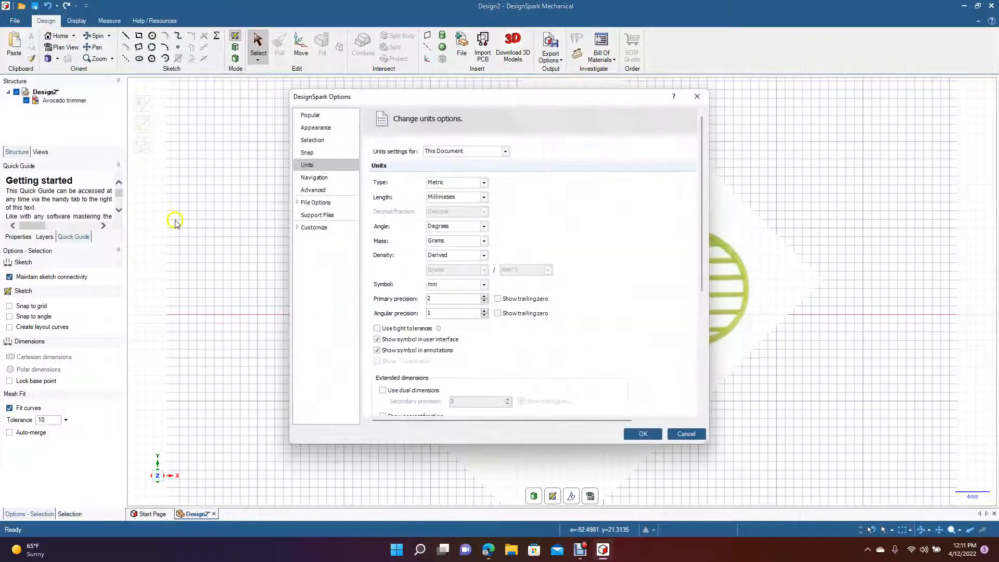
click(441, 183)
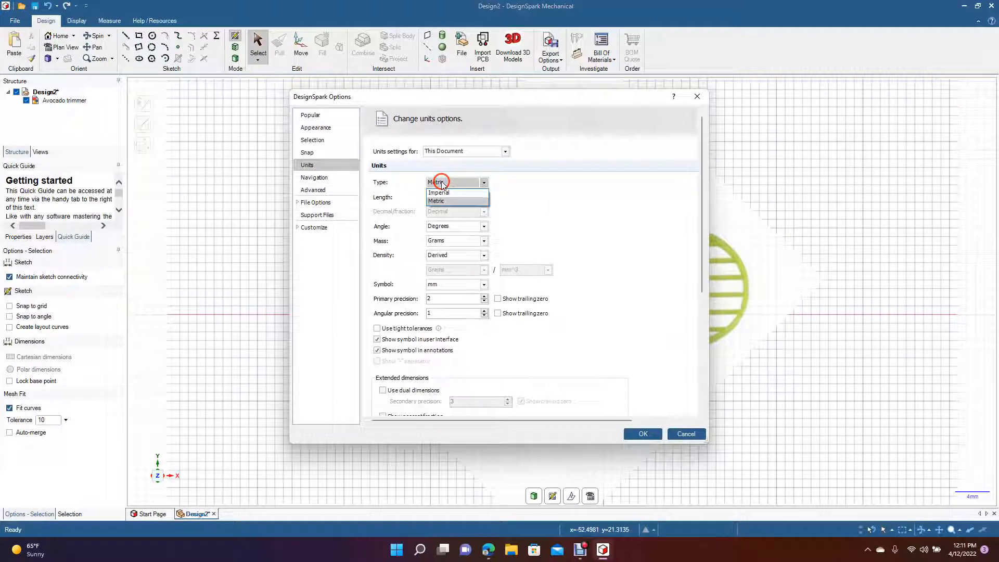
click(438, 192)
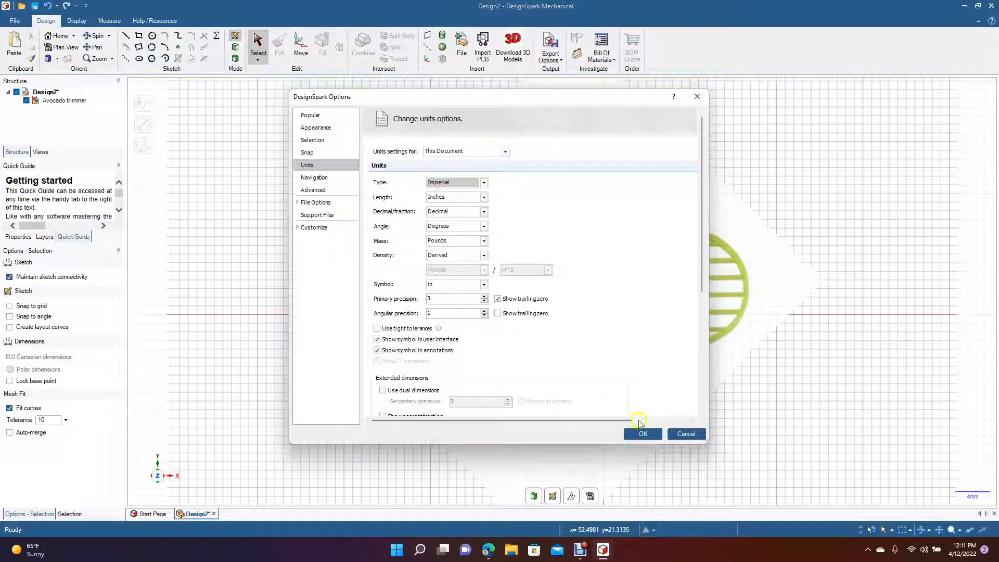
click(640, 434)
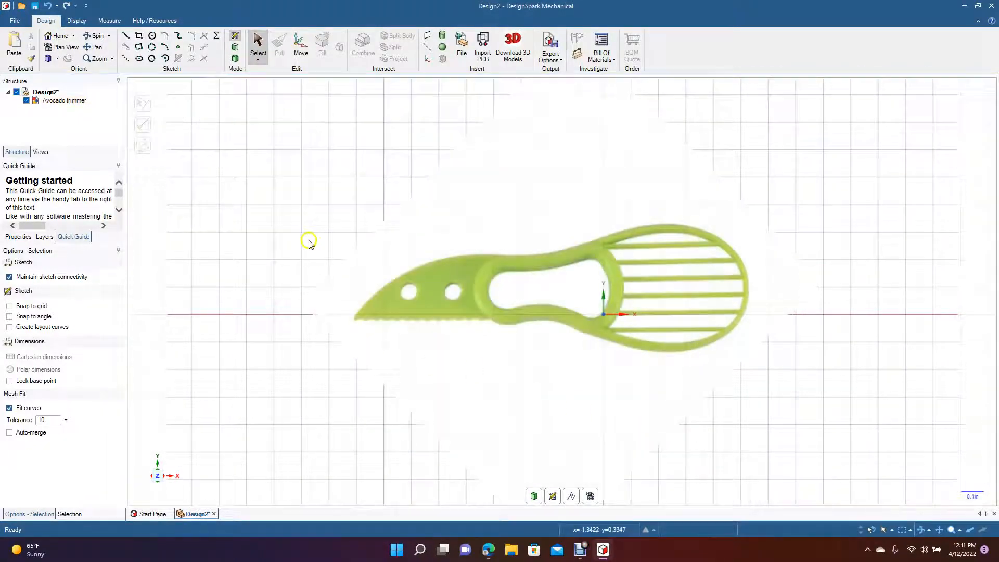
Step: Draw a horizontal 7 in reference line above the trimmer, starting above the blade tip
click(124, 37)
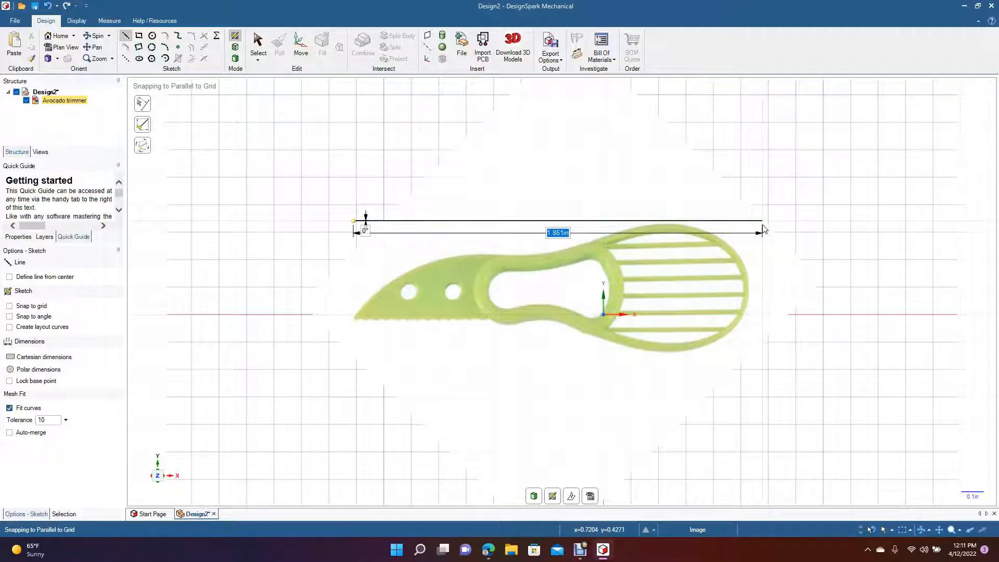
text(7)
key(Return)
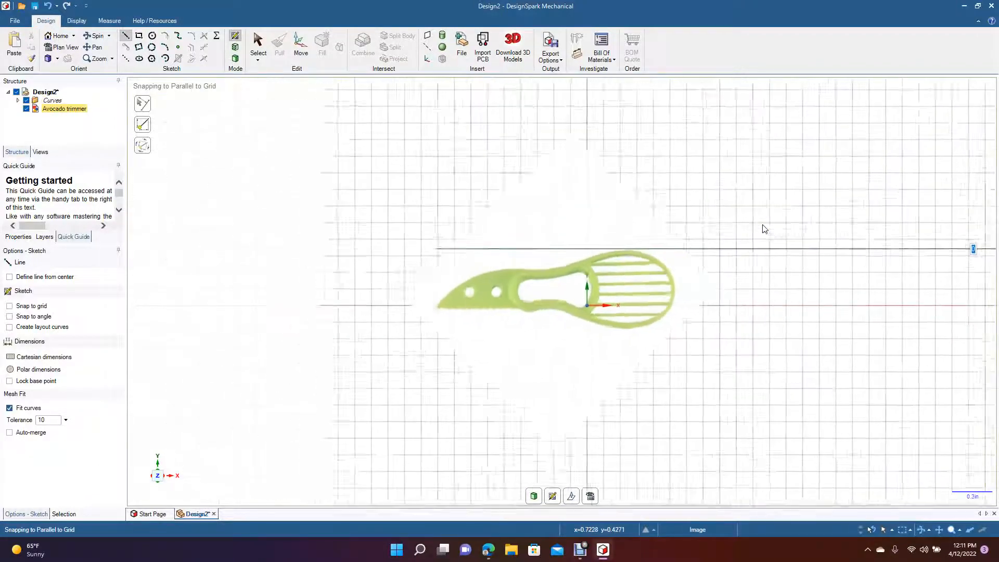
click(256, 46)
Step: Scale and reposition the Avocado trimmer image so the tool's overall length matches the 7 in reference line
click(556, 301)
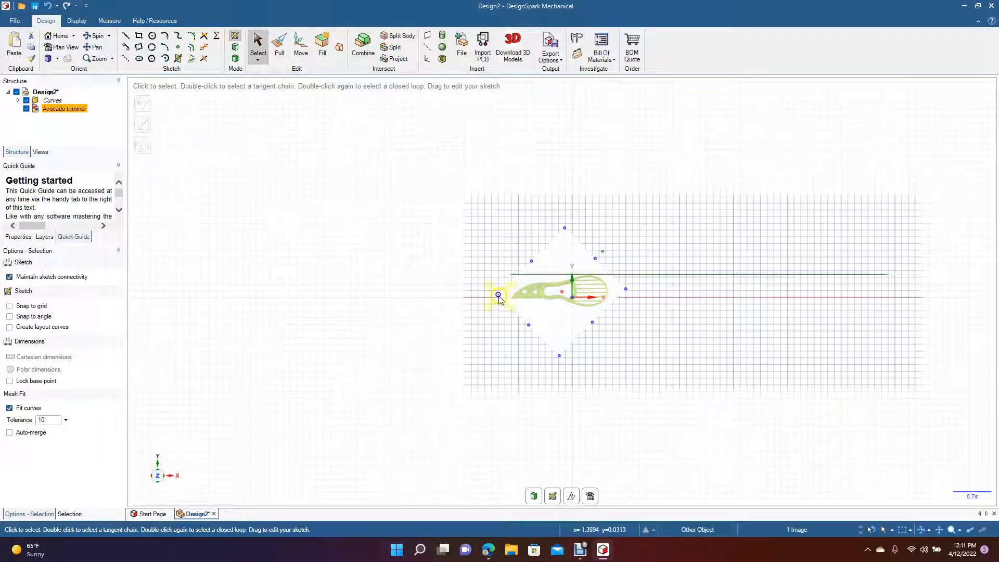
drag(498, 295, 129, 467)
drag(628, 294, 898, 314)
drag(557, 358, 641, 417)
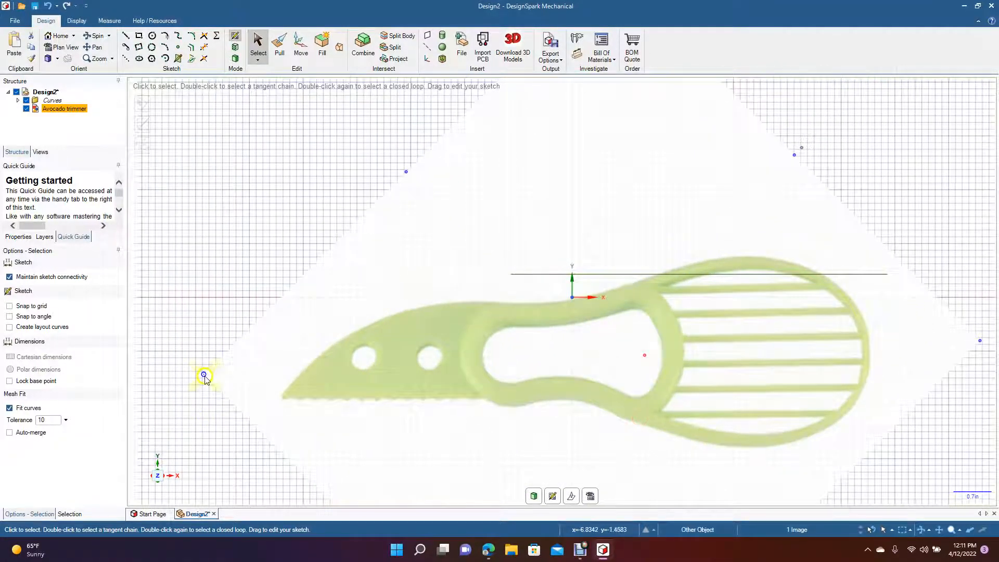
ctrl+drag(207, 372, 463, 383)
drag(640, 351, 627, 295)
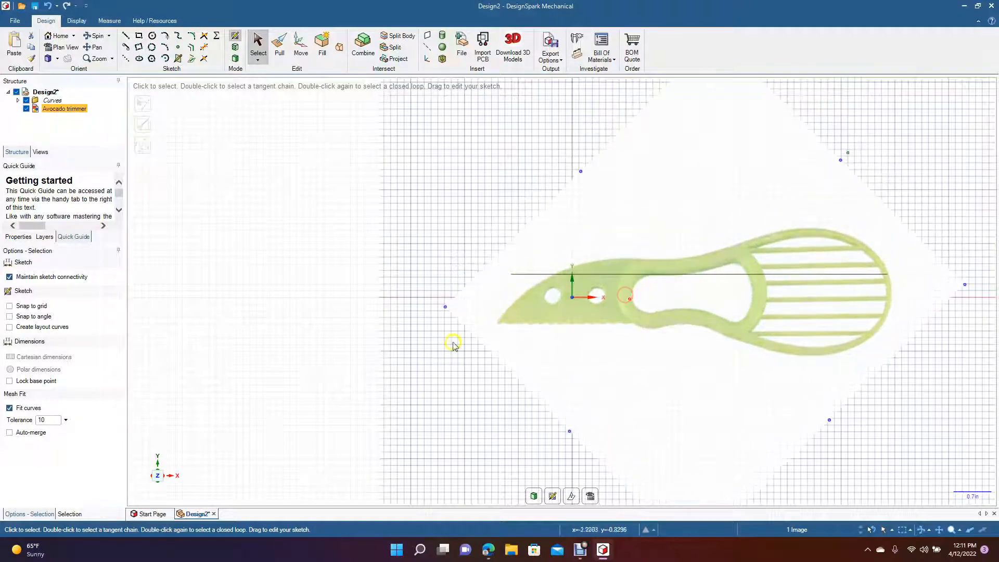
key(shift)
shift+drag(446, 306, 479, 295)
mouse_move(645, 330)
mouse_down()
mouse_move(638, 332)
mouse_move(630, 296)
mouse_move(666, 304)
mouse_move(631, 279)
mouse_move(638, 314)
mouse_move(597, 325)
mouse_up()
Step: Delete the 7 in reference line and move the image so the handle opening sits over the origin
click(523, 275)
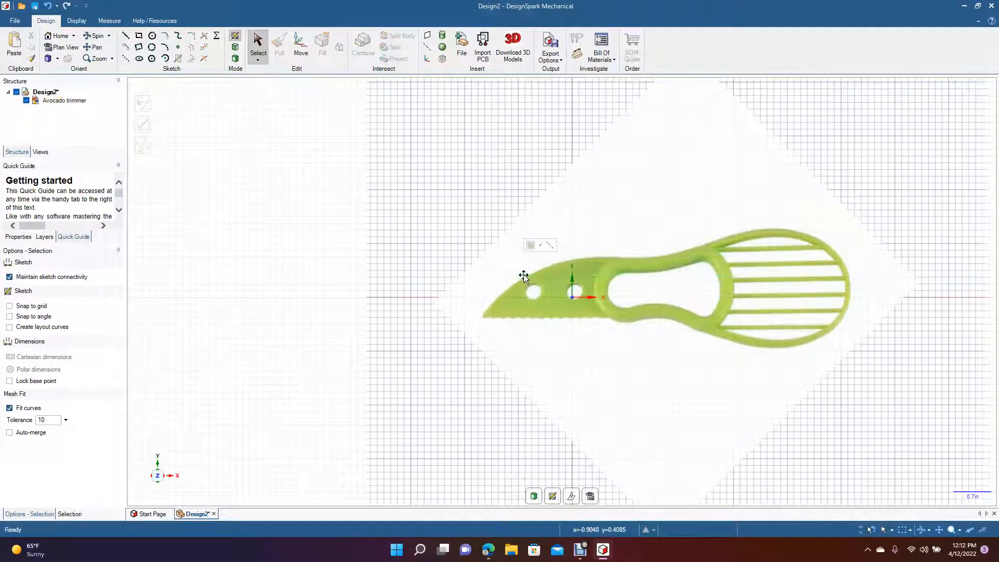
click(663, 294)
mouse_move(667, 295)
mouse_down()
mouse_move(531, 276)
mouse_move(571, 301)
mouse_up()
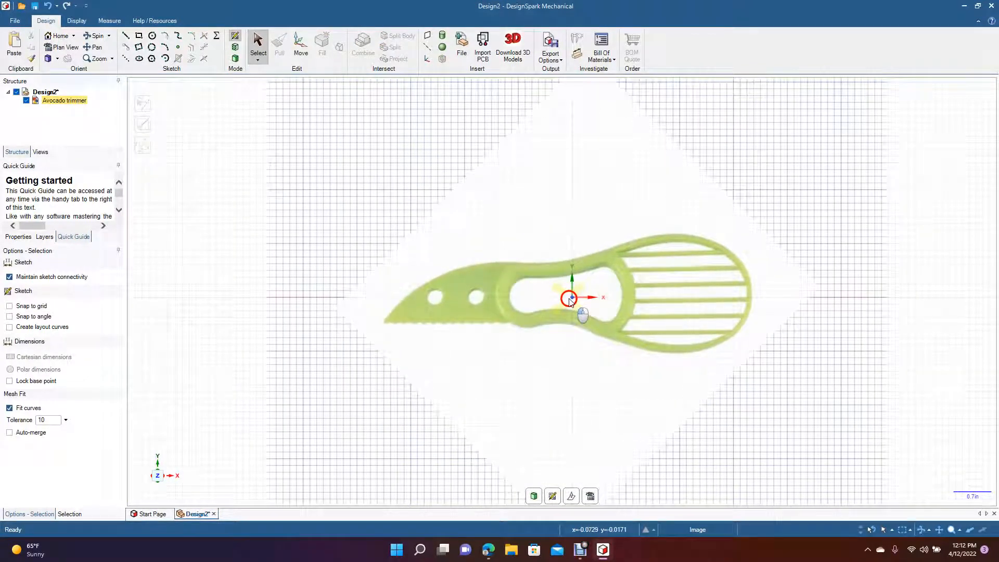
click(290, 217)
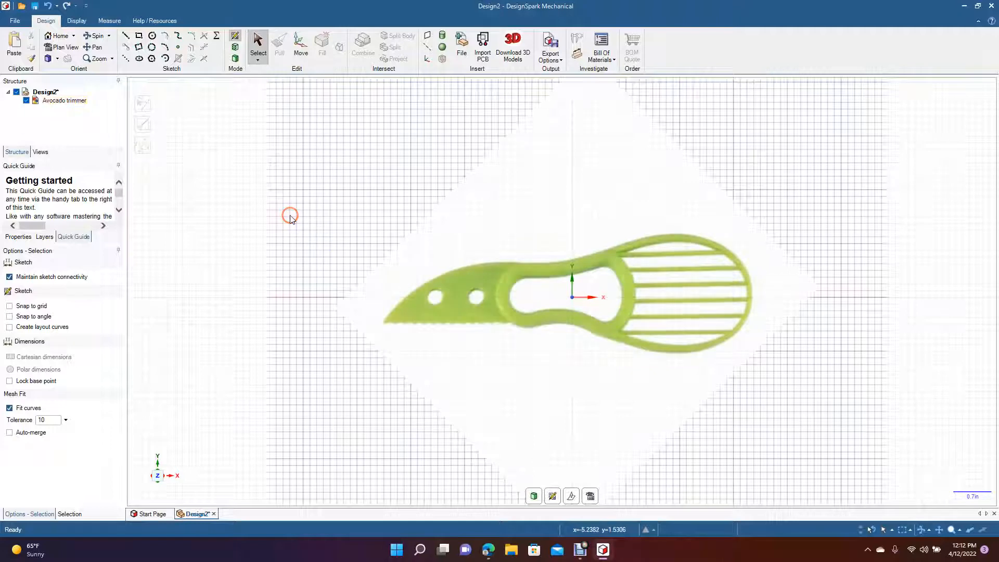
Step: Draw a horizontal line about 2.53 in long across the handle opening through the origin and set it as the mirror line
click(126, 38)
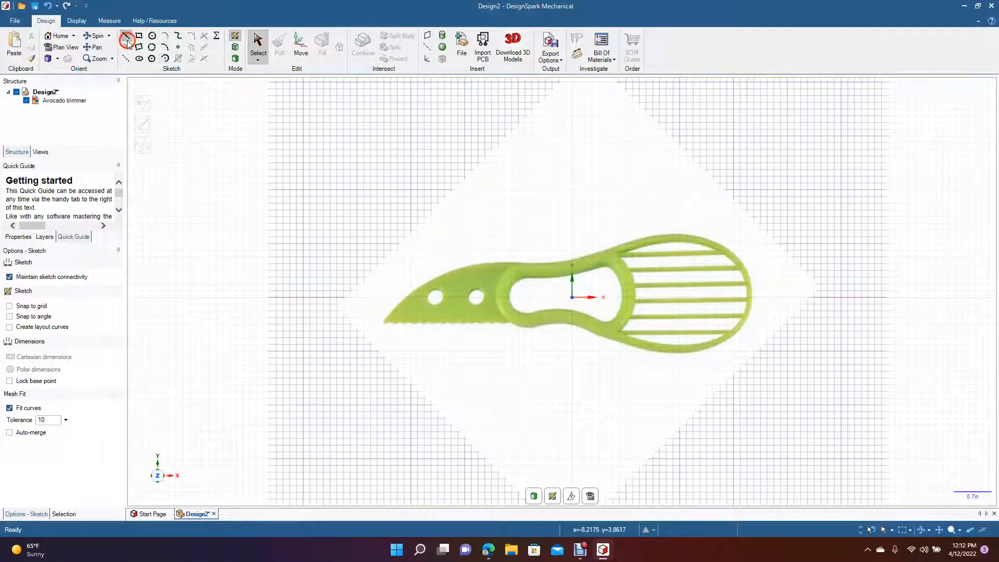
click(497, 297)
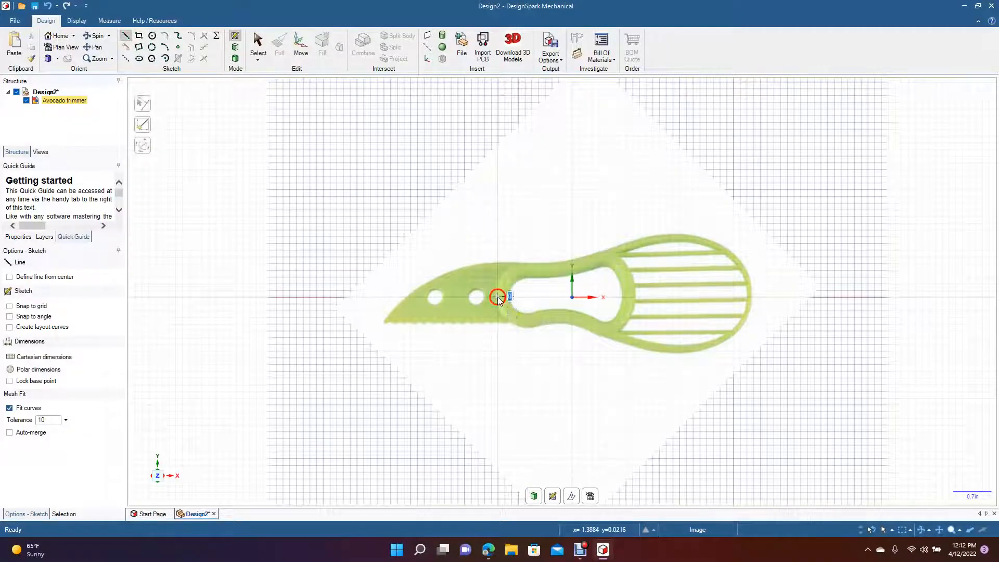
click(634, 295)
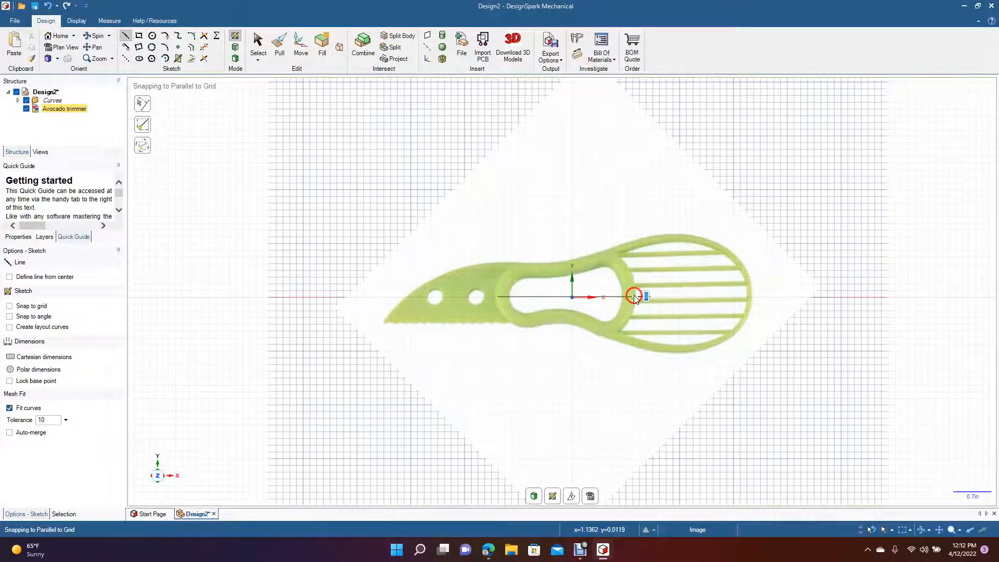
click(258, 57)
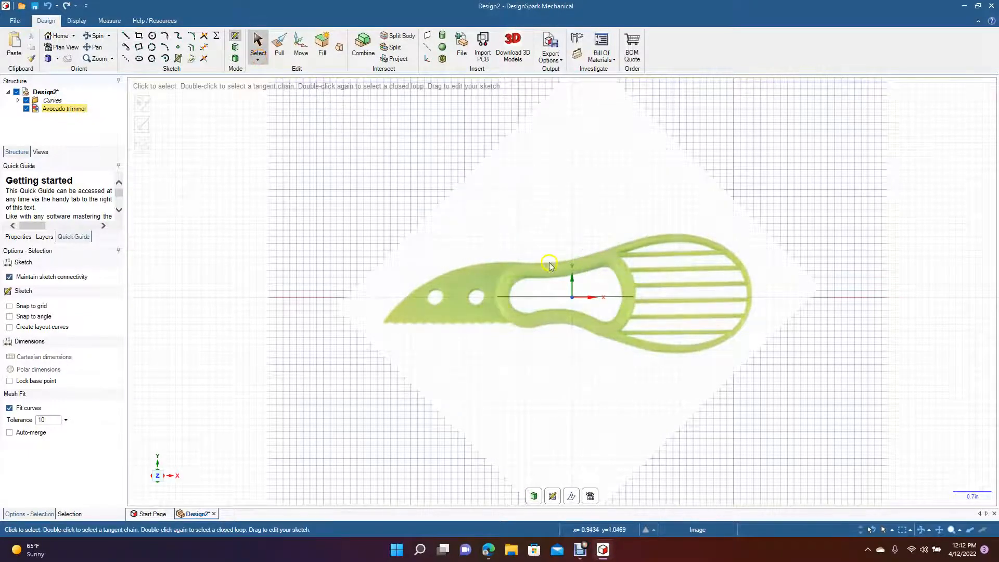
right_click(615, 295)
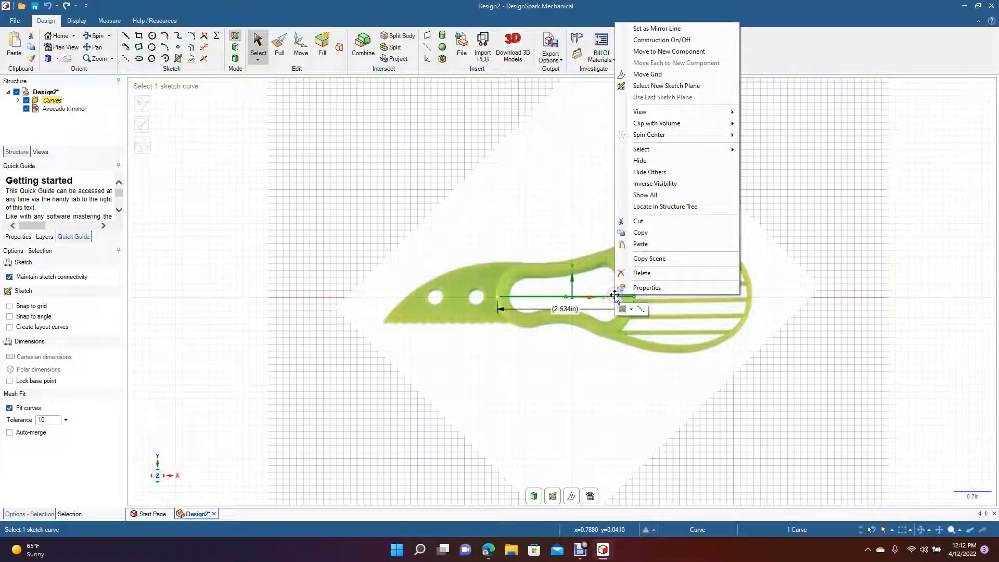
click(653, 30)
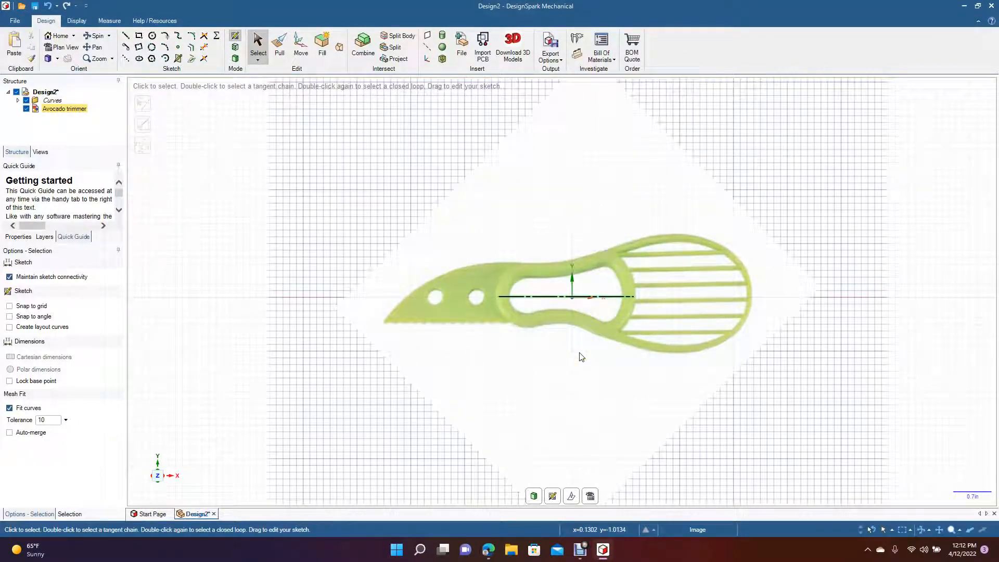
Step: Sketch an upright ellipse about 1.12 in tall, centred on the mirror line at the handle opening's slicer end
scroll(581, 357, up, 5)
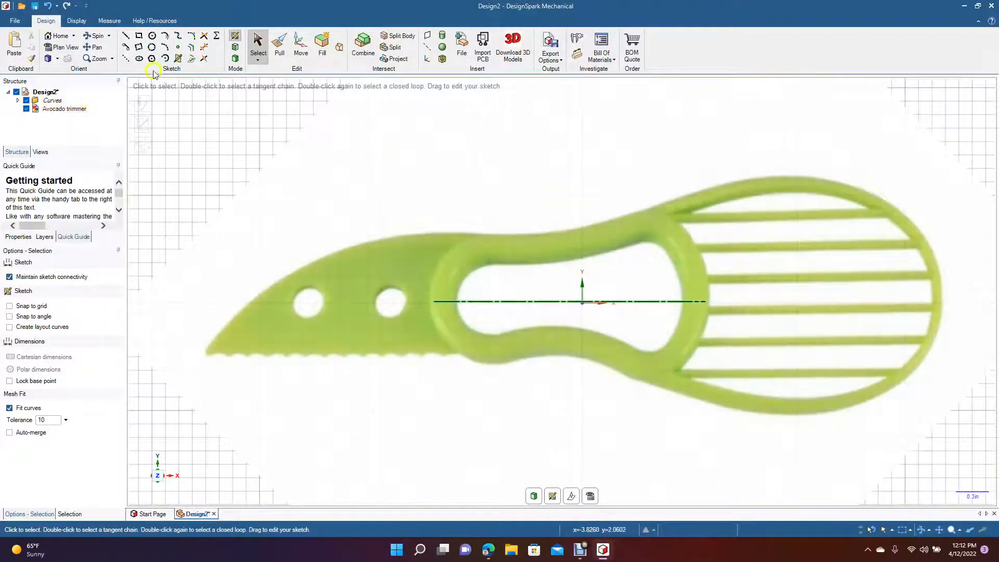
click(140, 59)
click(644, 301)
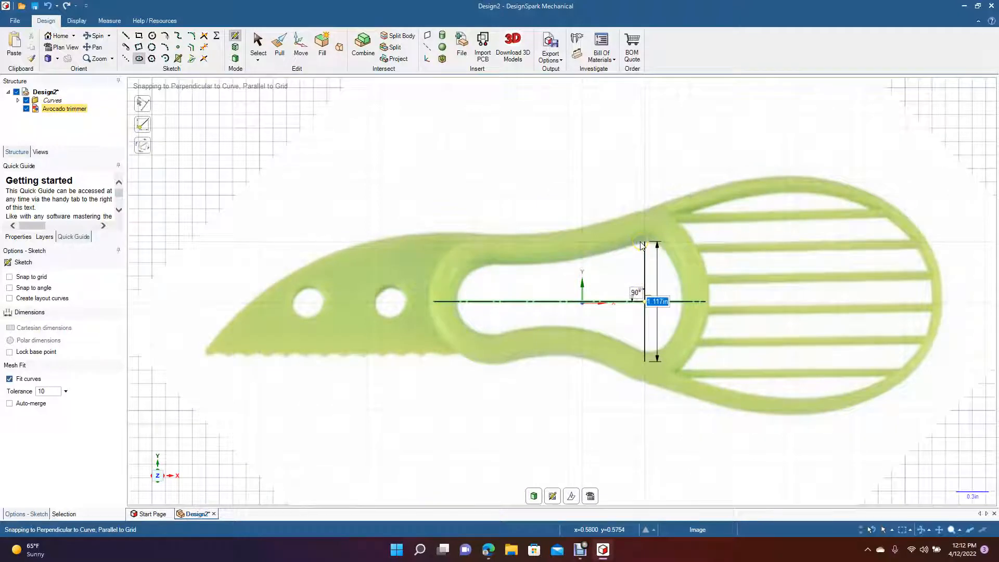
click(641, 244)
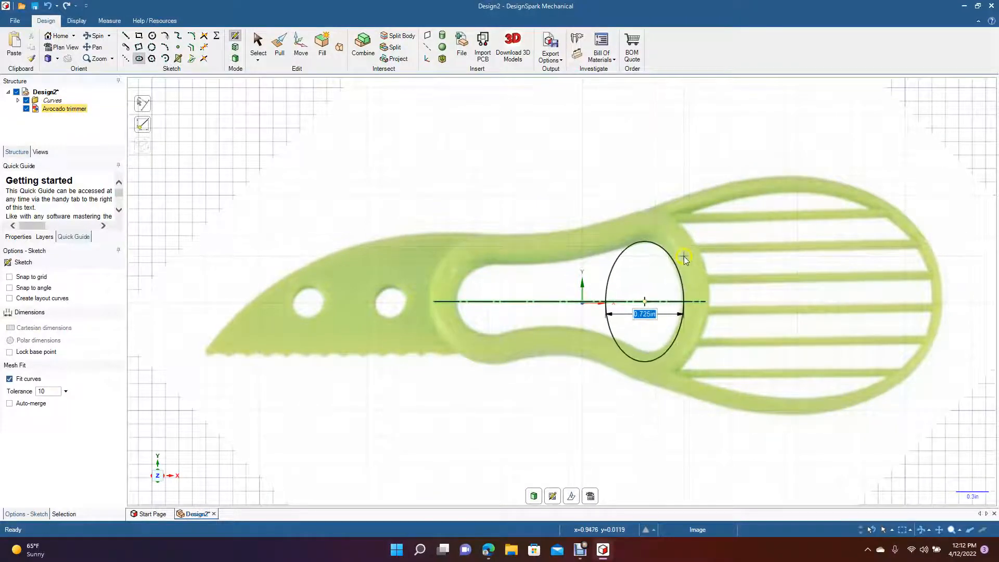
click(688, 258)
click(264, 45)
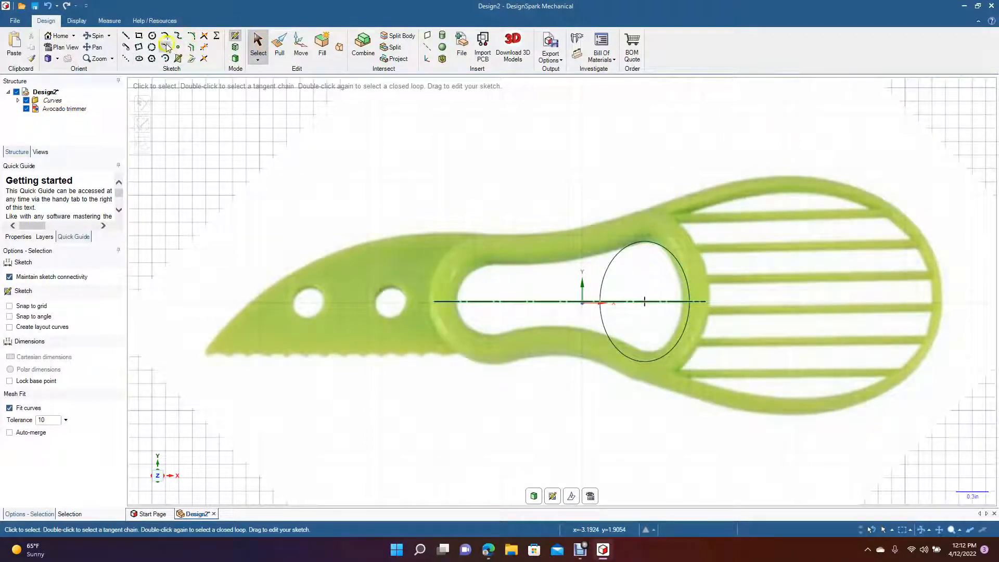
Step: Sketch an upright ellipse about 0.69 in tall and 0.62 in wide, centred on the mirror line at the handle opening's blade end
click(138, 59)
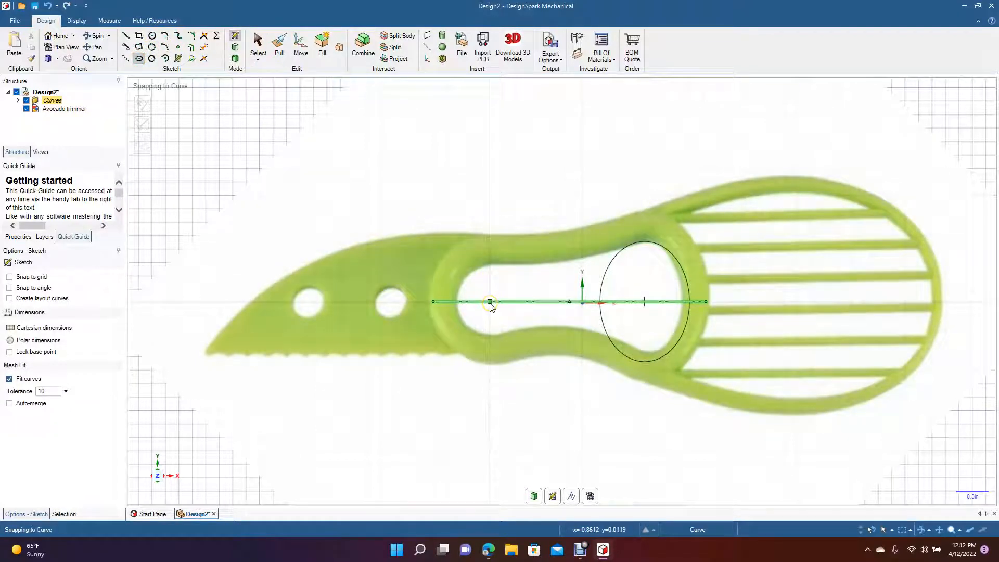
click(490, 301)
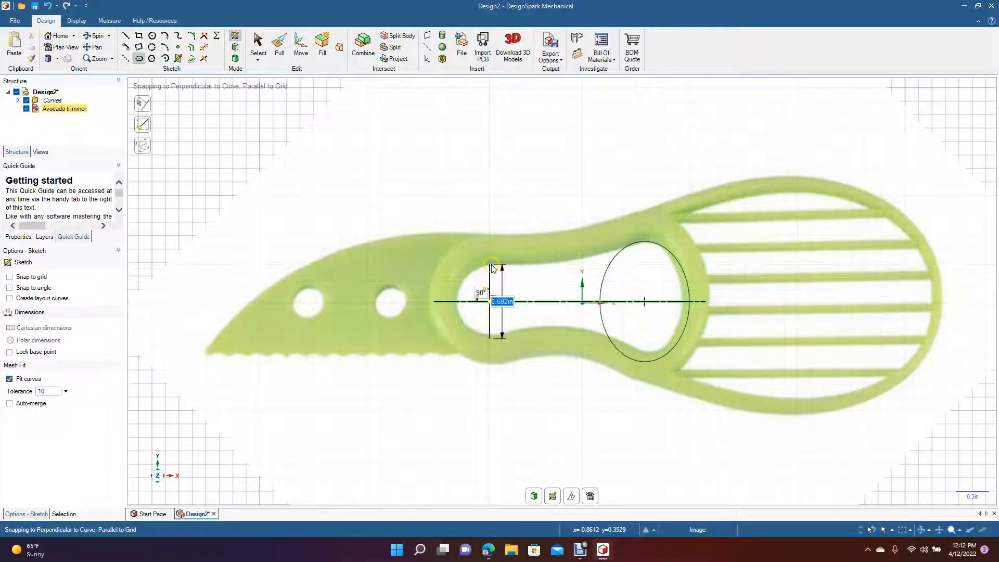
click(493, 267)
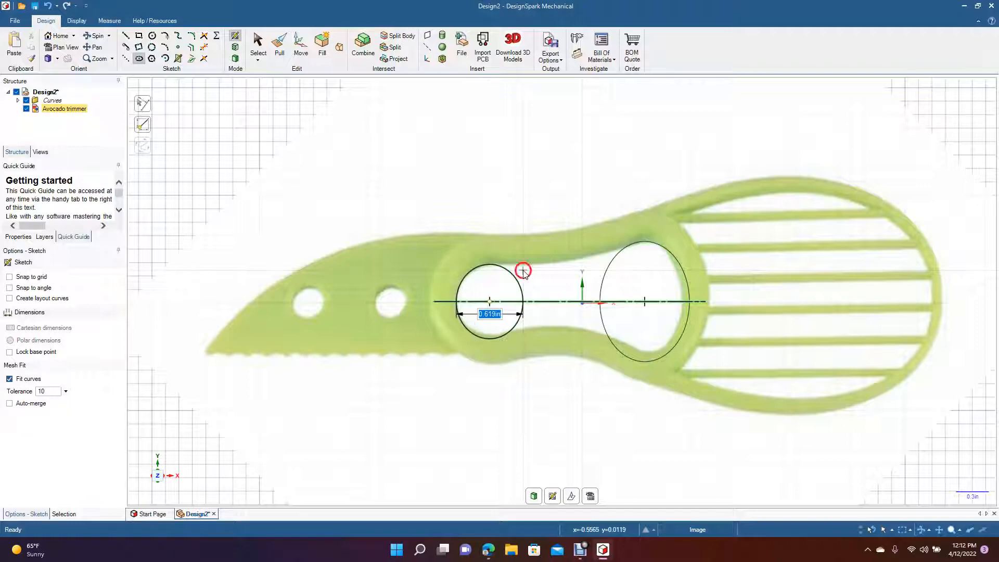
click(523, 270)
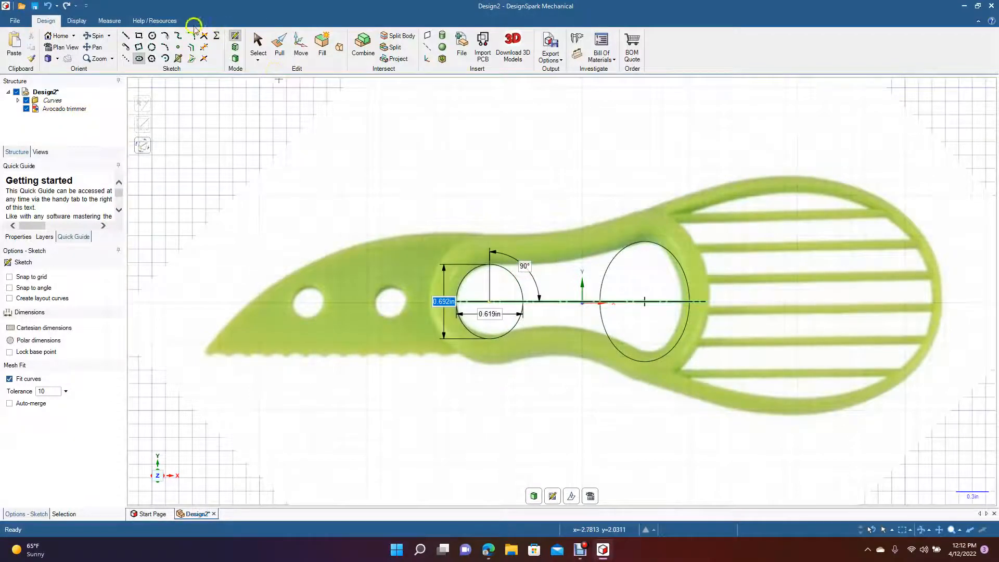
click(258, 44)
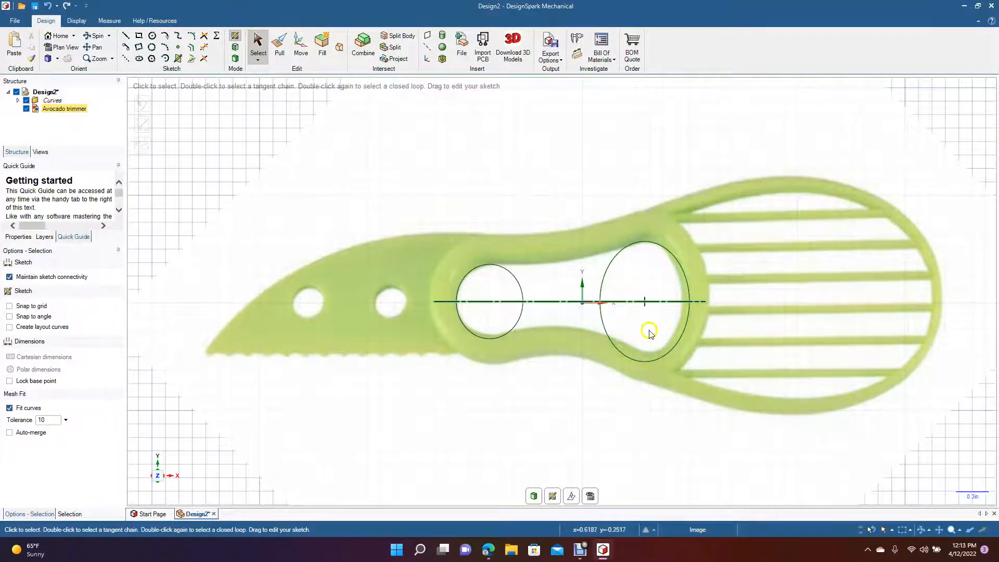
Step: Replace the slicer-end ellipse with one about 0.94 in tall and 0.73 in wide, centred on the mirror line
click(604, 331)
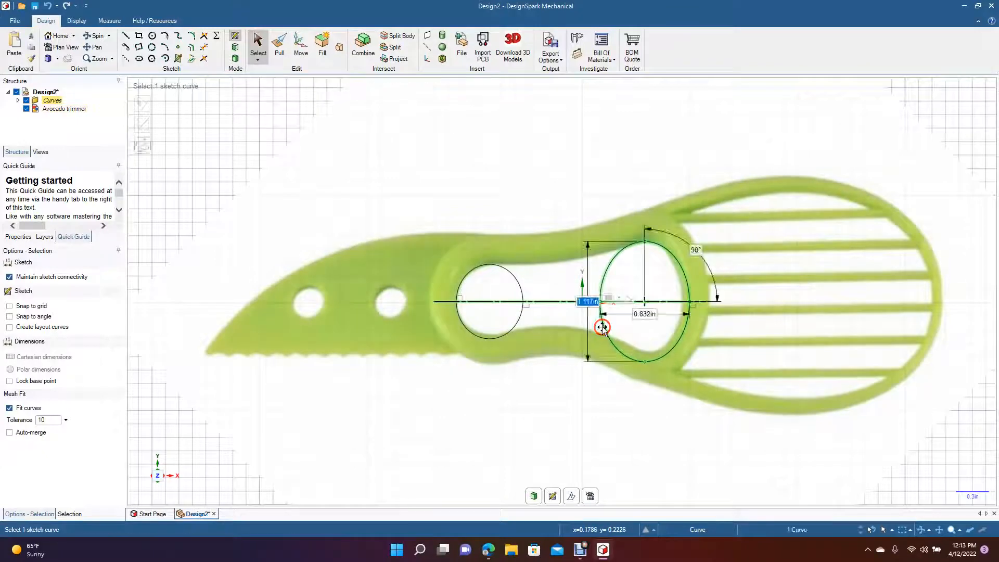
key(Delete)
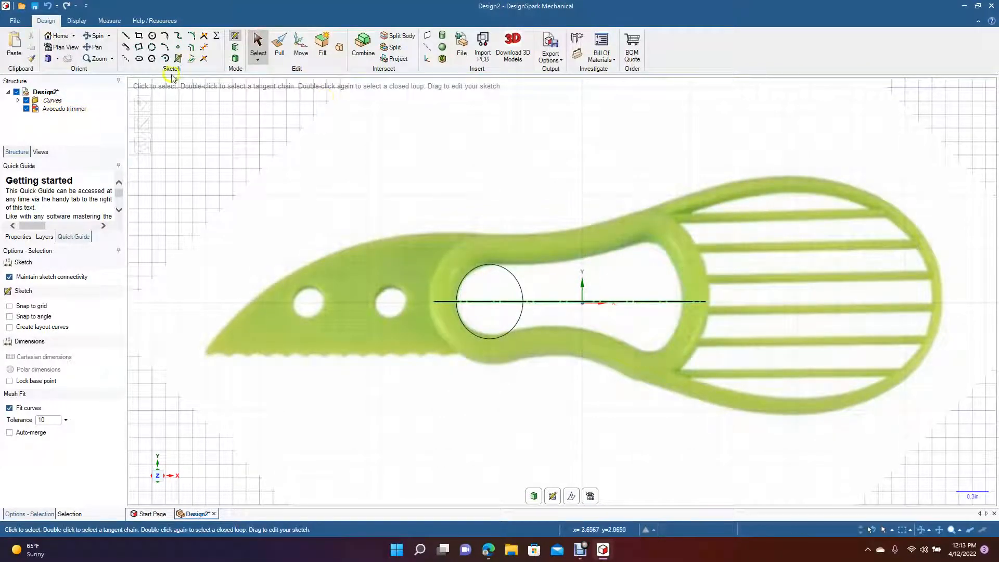
click(140, 58)
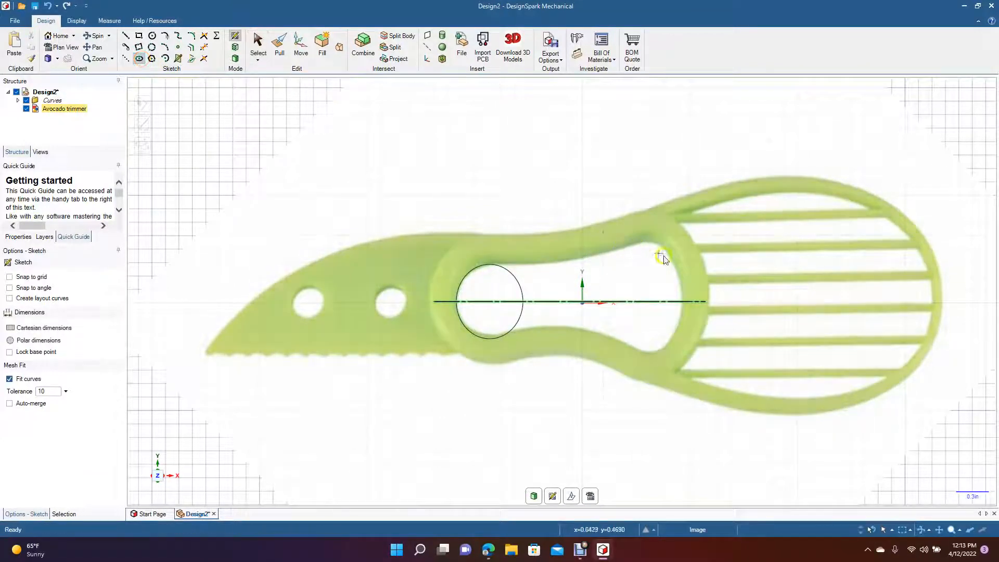
click(642, 302)
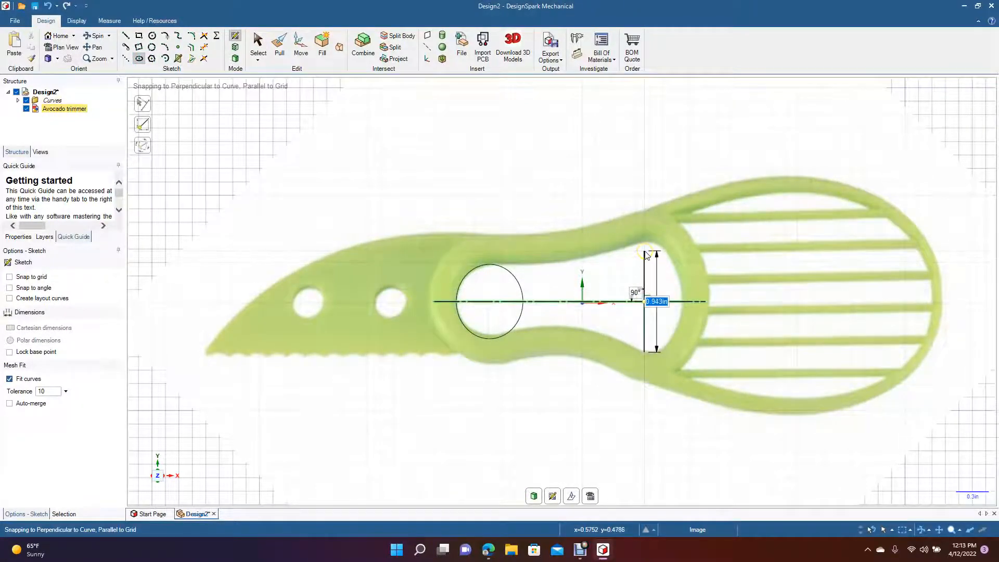
click(645, 254)
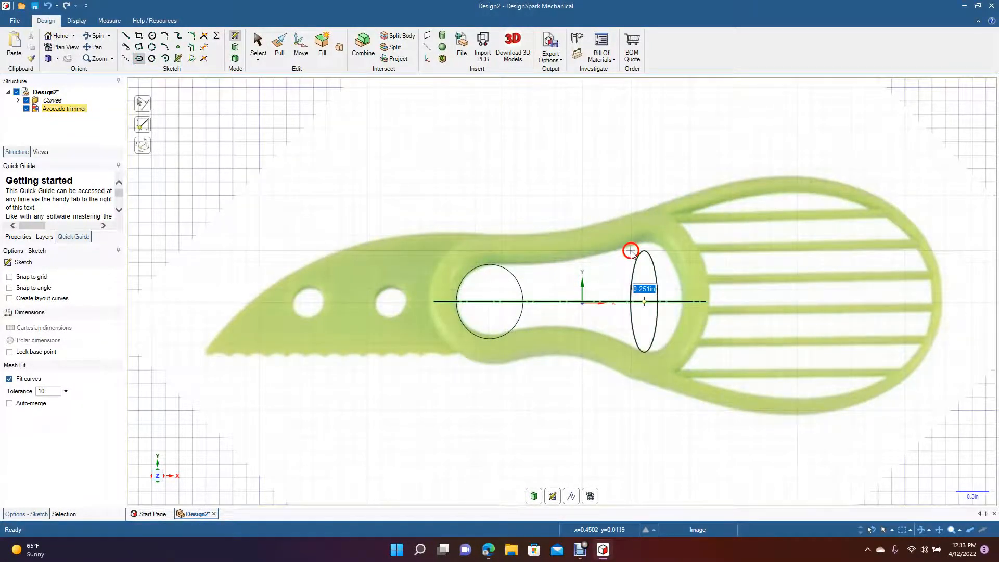
click(683, 252)
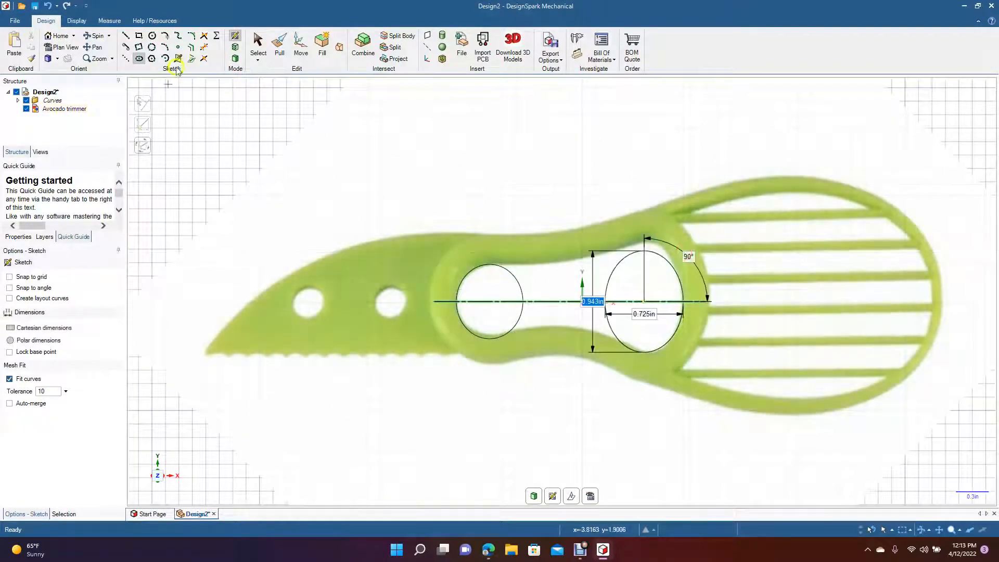
click(258, 47)
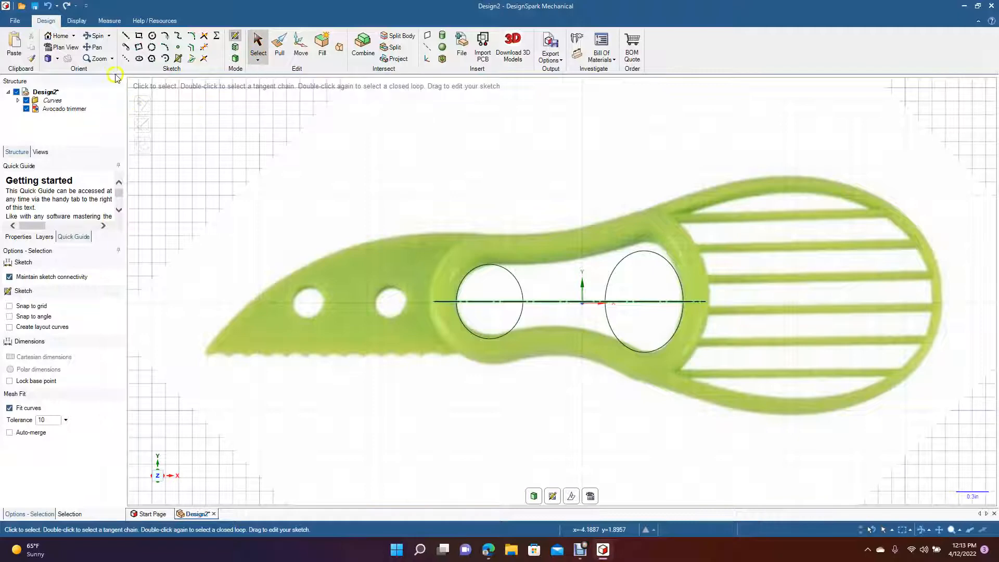
Step: Connect the two ellipses with a mirrored tangent arc about 4.84 in in diameter along the handle opening's long edges
click(167, 37)
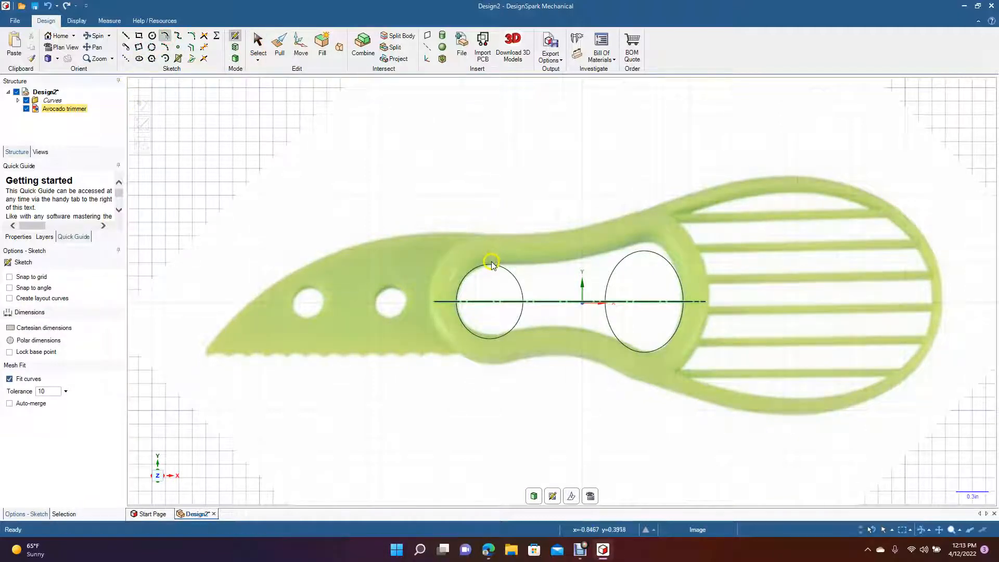
click(494, 265)
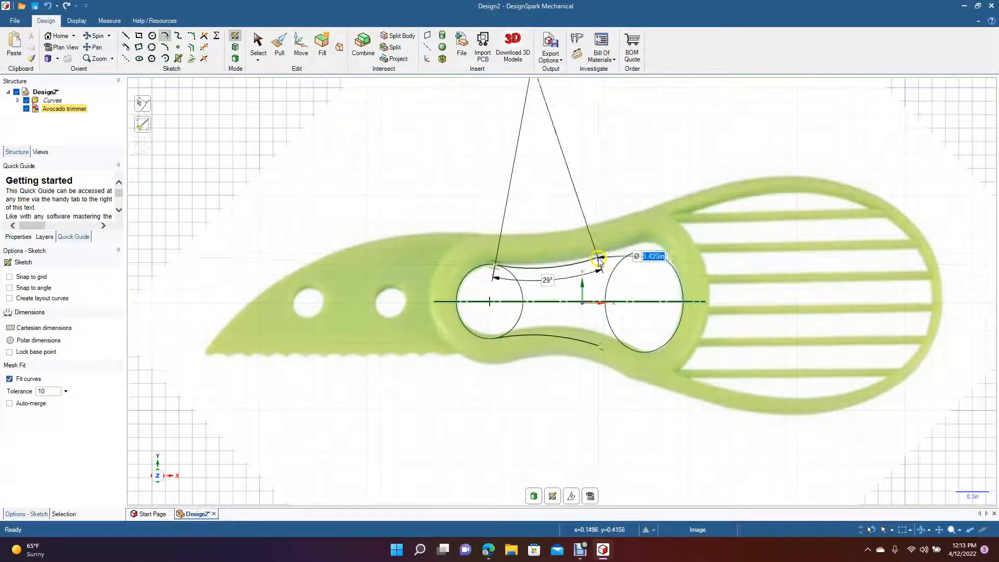
click(631, 254)
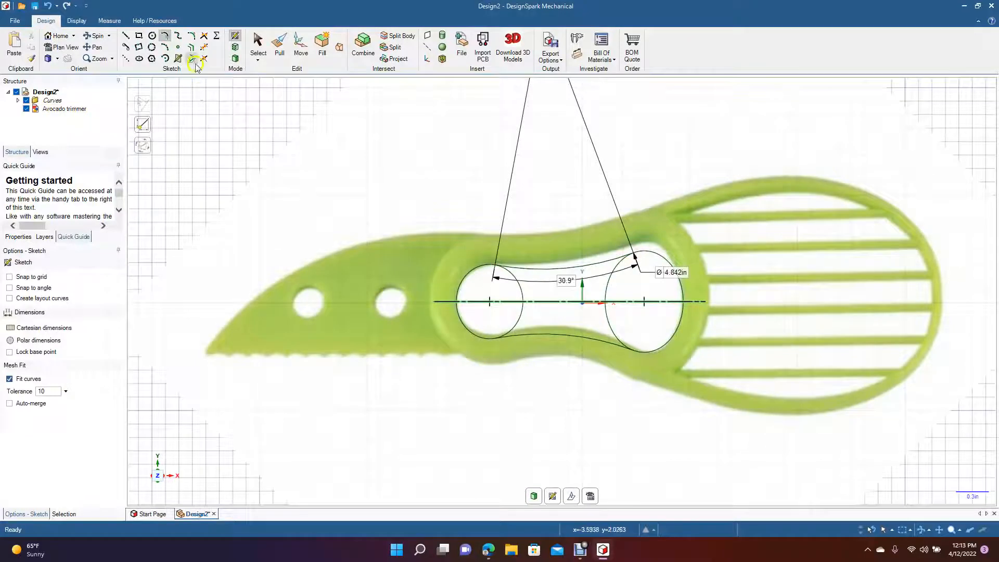
click(259, 44)
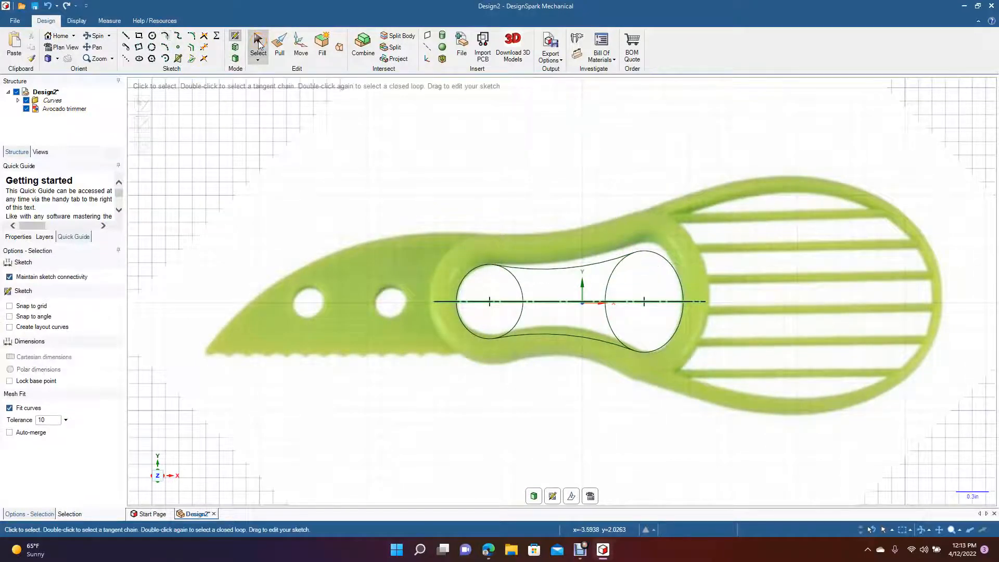
Step: Trim away the inner portions of both ellipses and all segments of the mirror line, leaving one closed handle opening outline
click(235, 58)
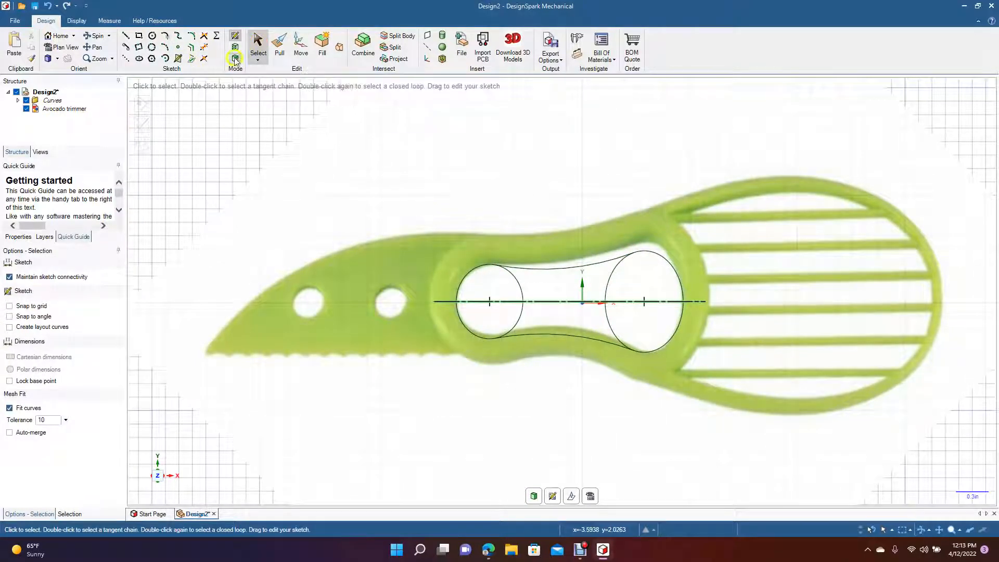
click(204, 50)
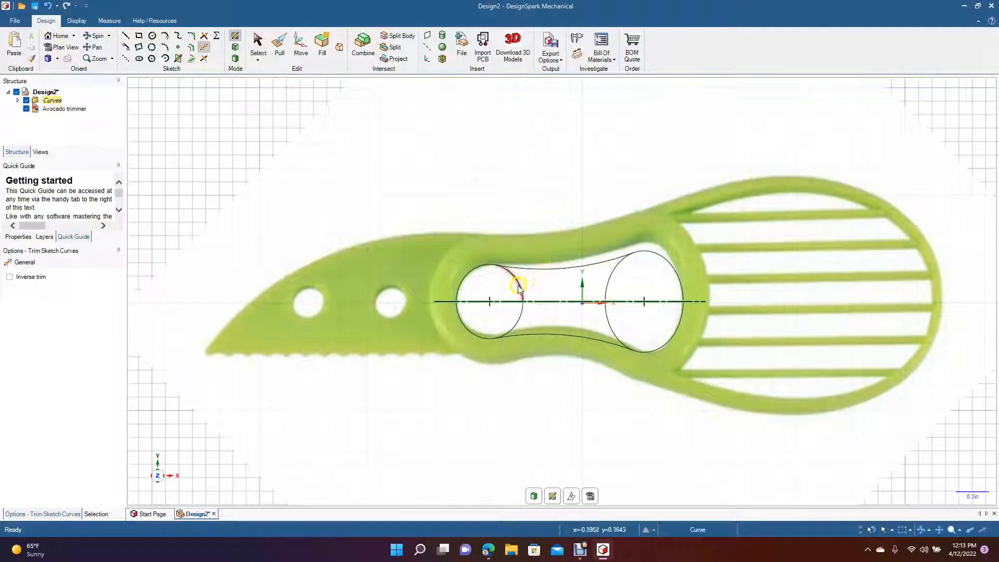
click(608, 319)
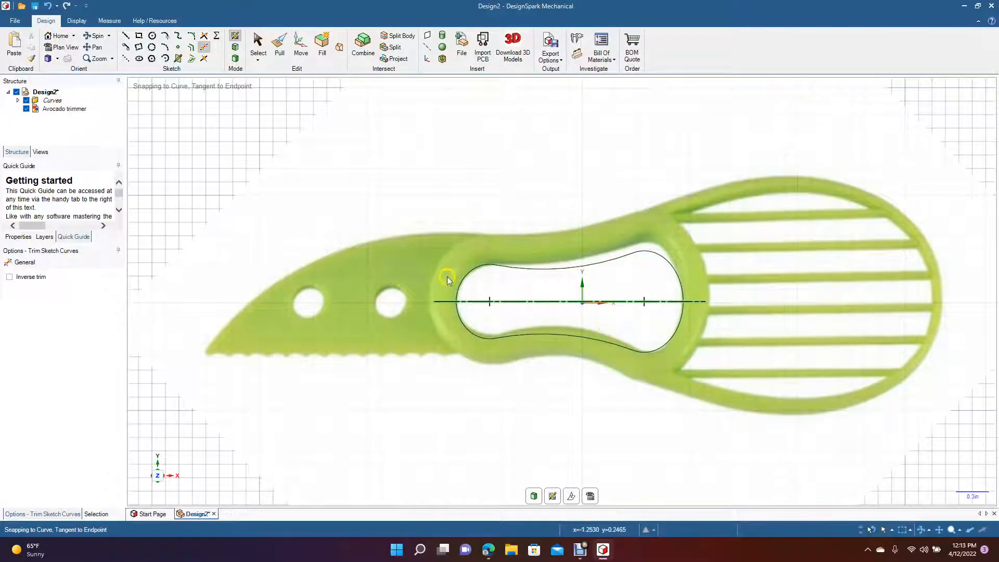
click(440, 304)
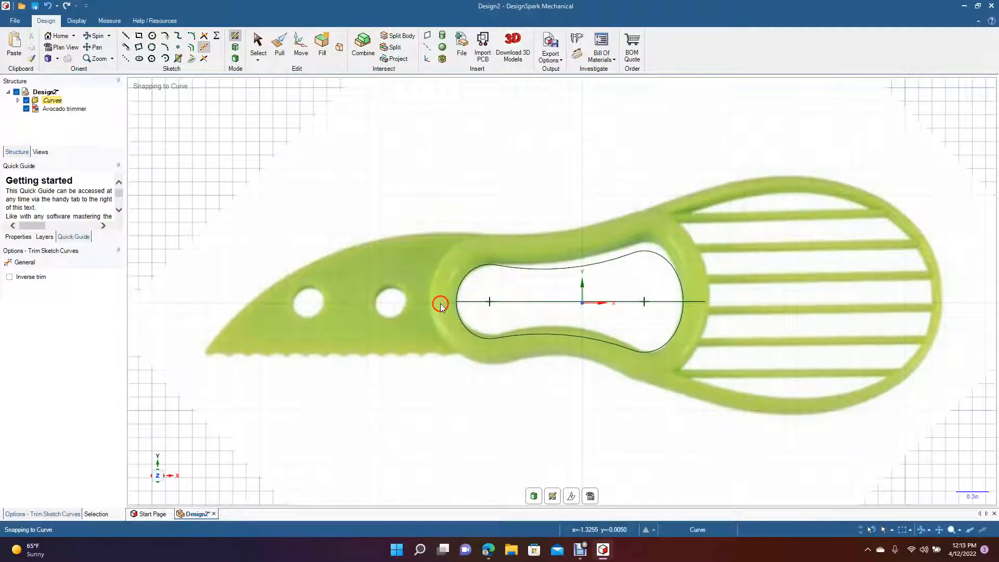
click(471, 303)
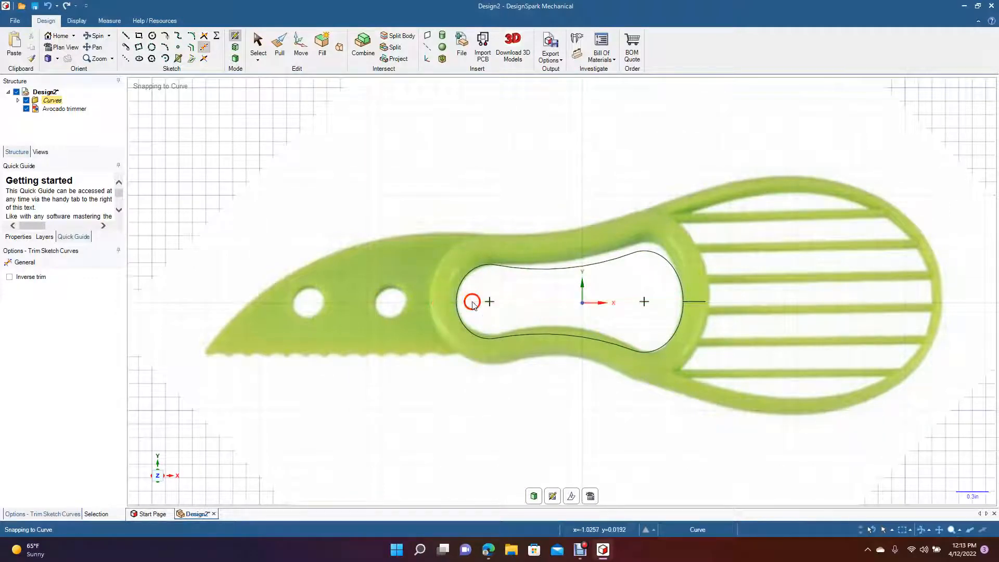
click(694, 301)
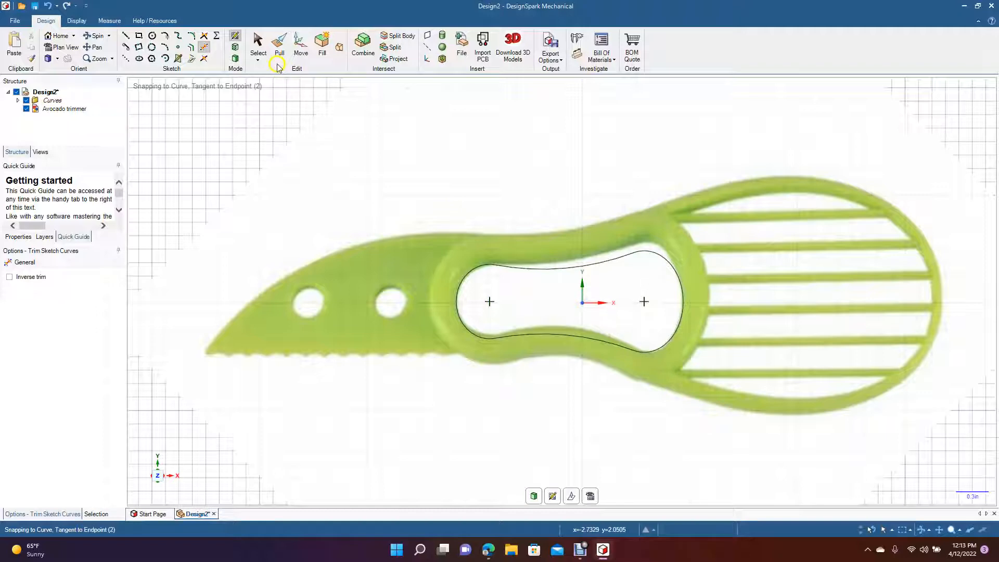
click(263, 48)
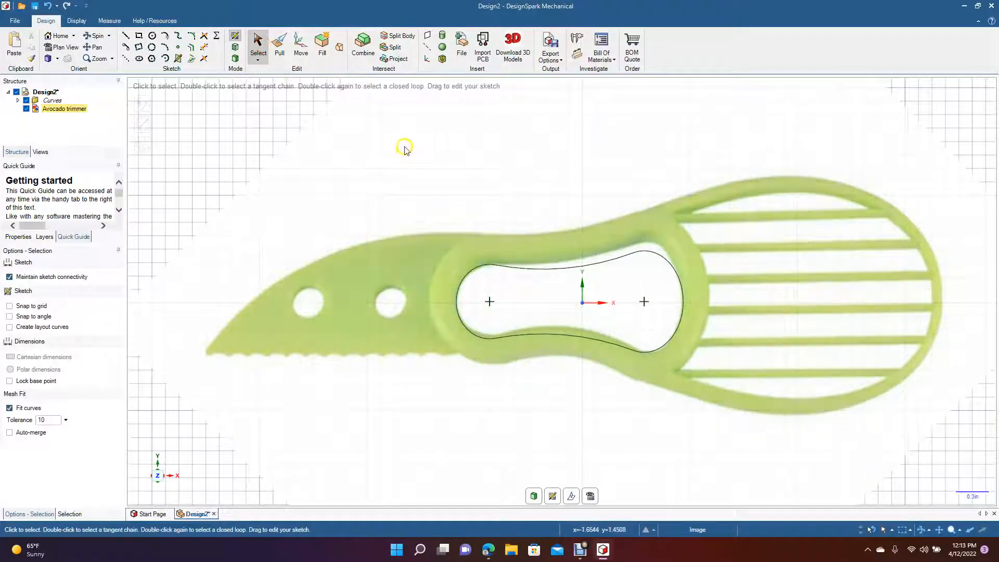
Step: Offset the whole handle opening outline outward by 0.27 in to form the handle's outer edge
click(234, 120)
drag(234, 121, 749, 415)
ctrl+click(266, 194)
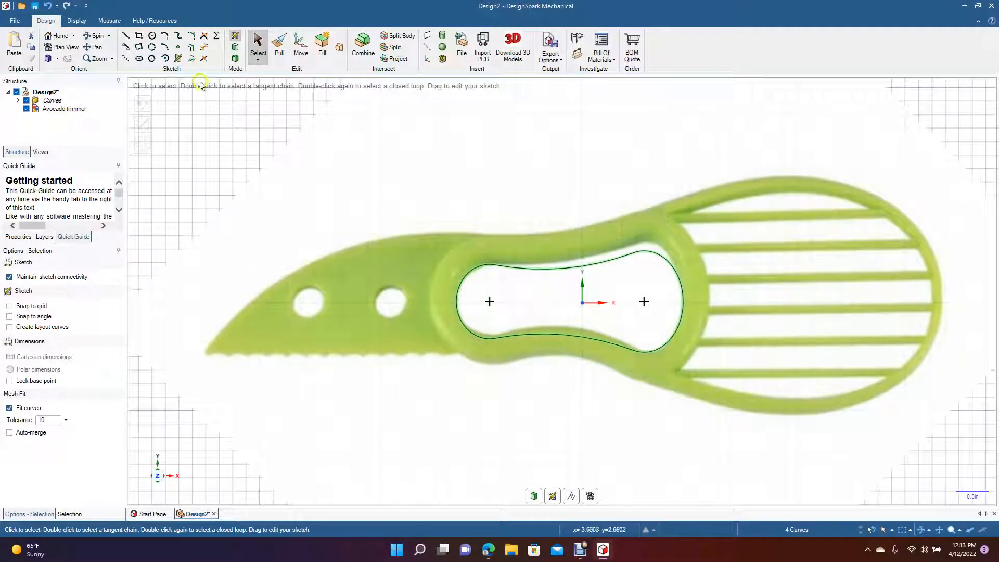
click(192, 48)
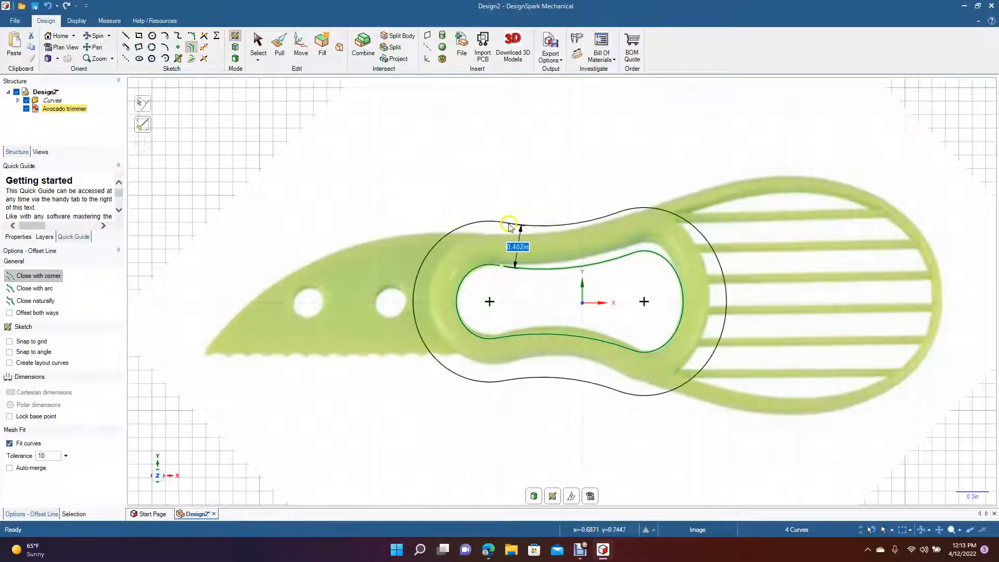
click(527, 240)
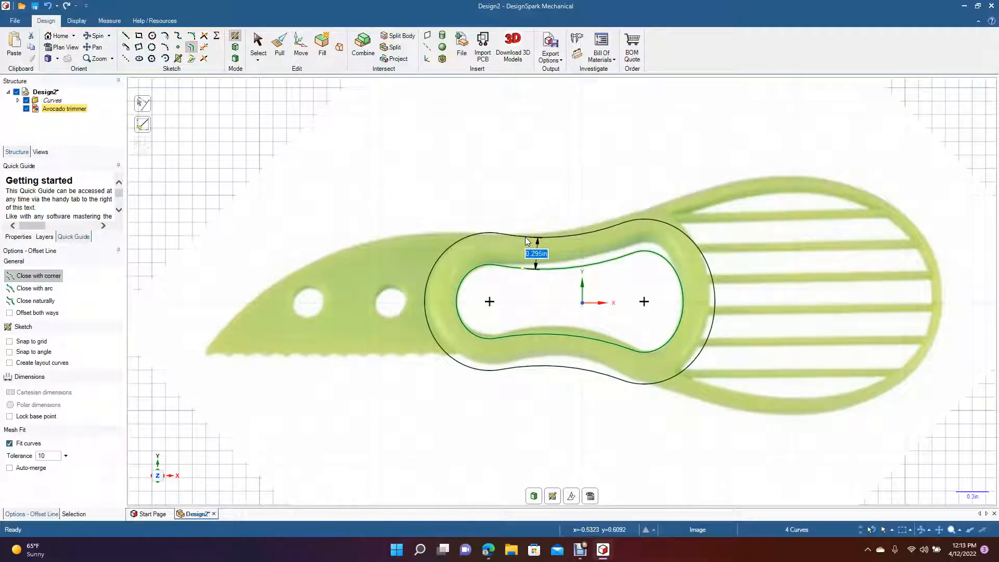
text(0)
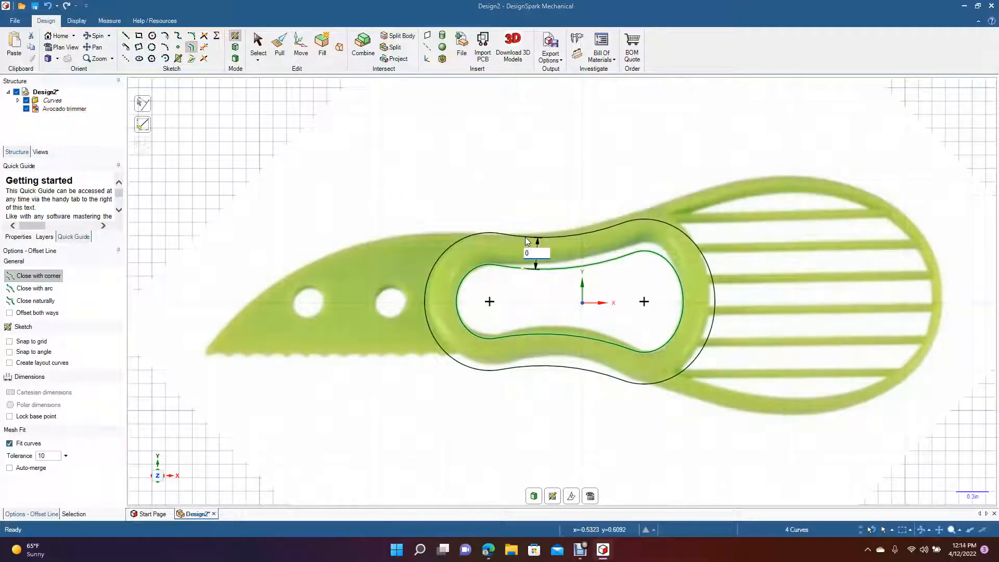
text(.27)
click(526, 243)
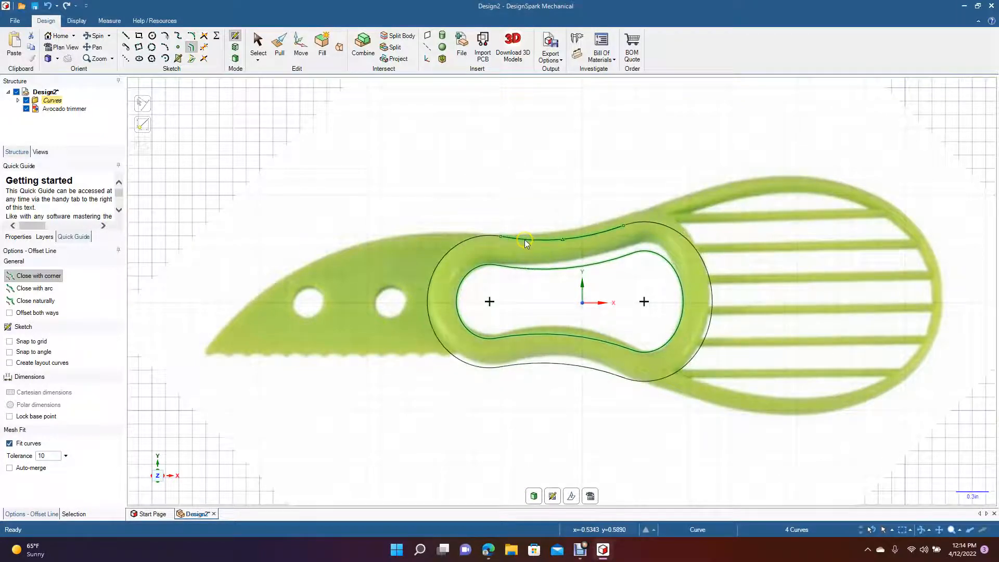
click(399, 152)
Step: Delete the ellipse centre point at the blade end of the handle opening
click(259, 49)
click(253, 116)
click(507, 282)
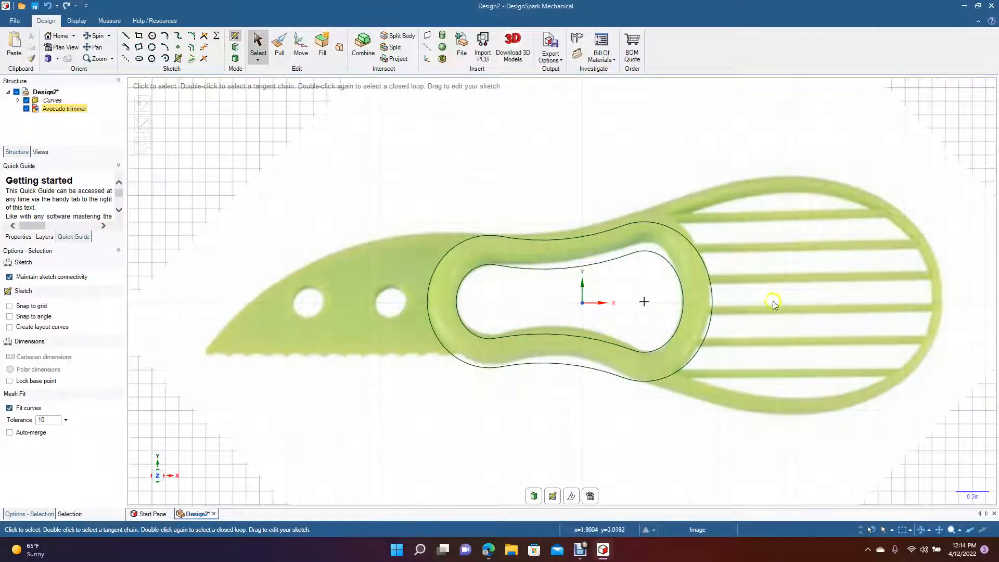
click(542, 241)
click(126, 35)
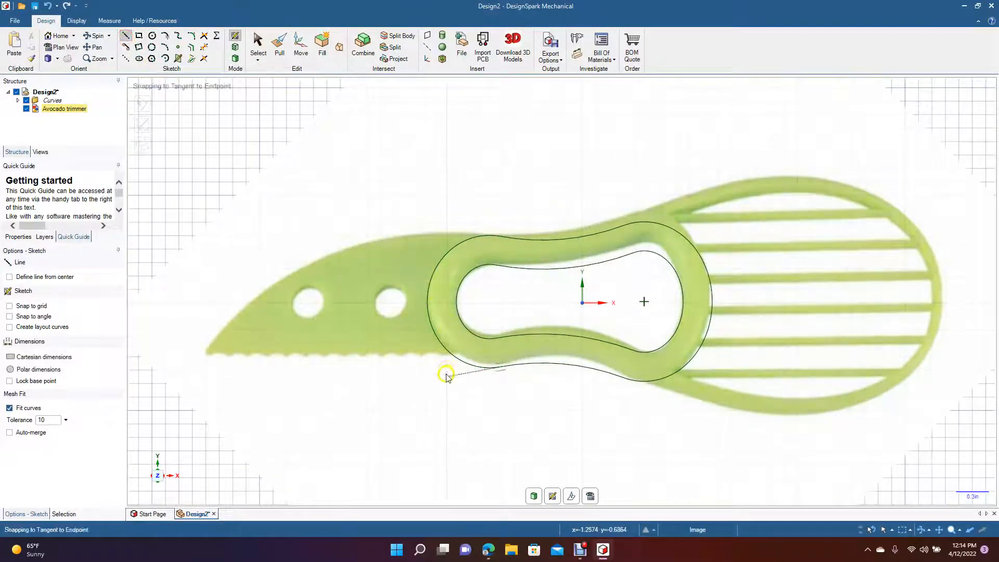
click(449, 355)
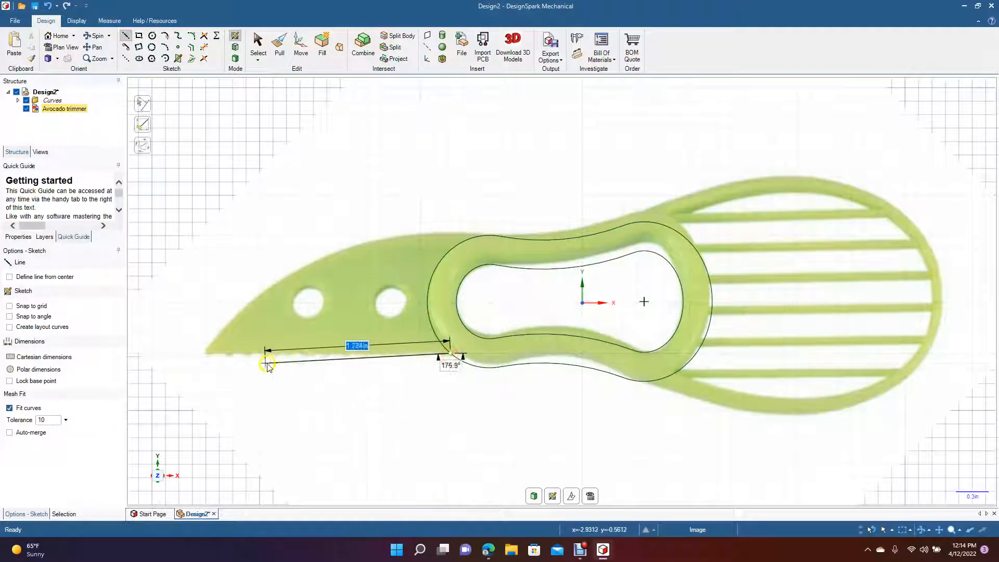
text(2)
key(Return)
click(214, 354)
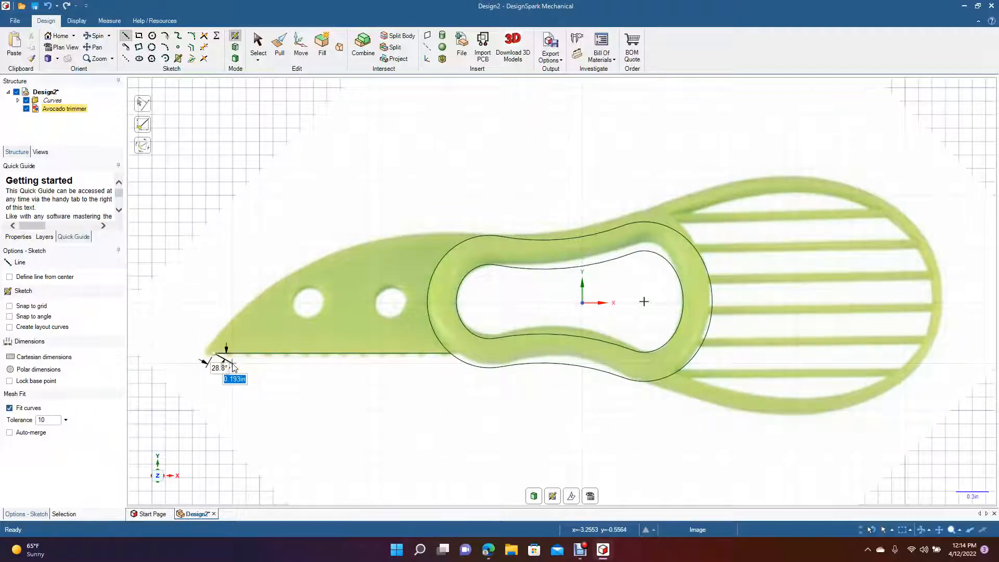
key(Escape)
key(ctrl+z)
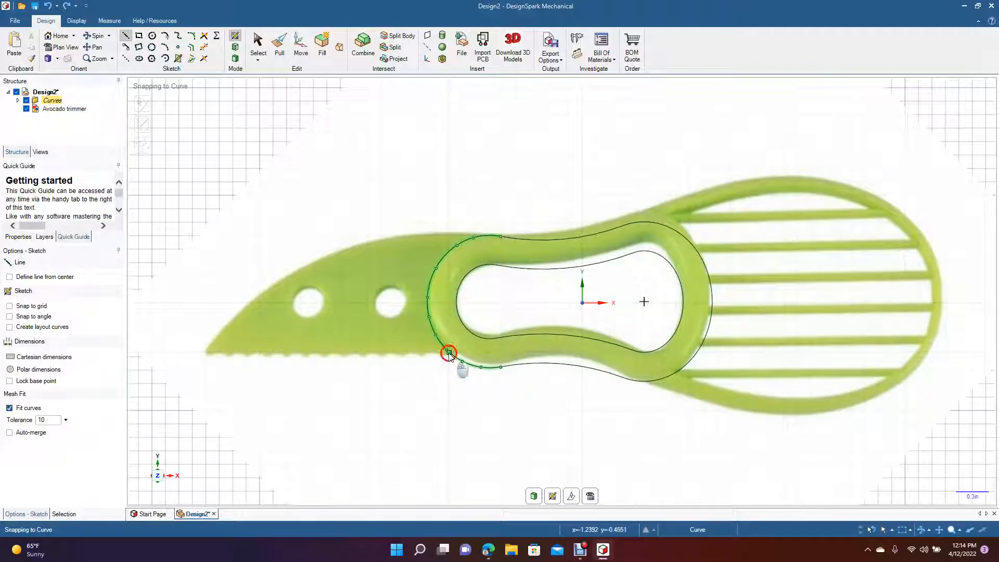
Step: Draw a horizontal line about 2.3 in long from the handle's outer edge to the blade tip as the cutting edge
click(449, 354)
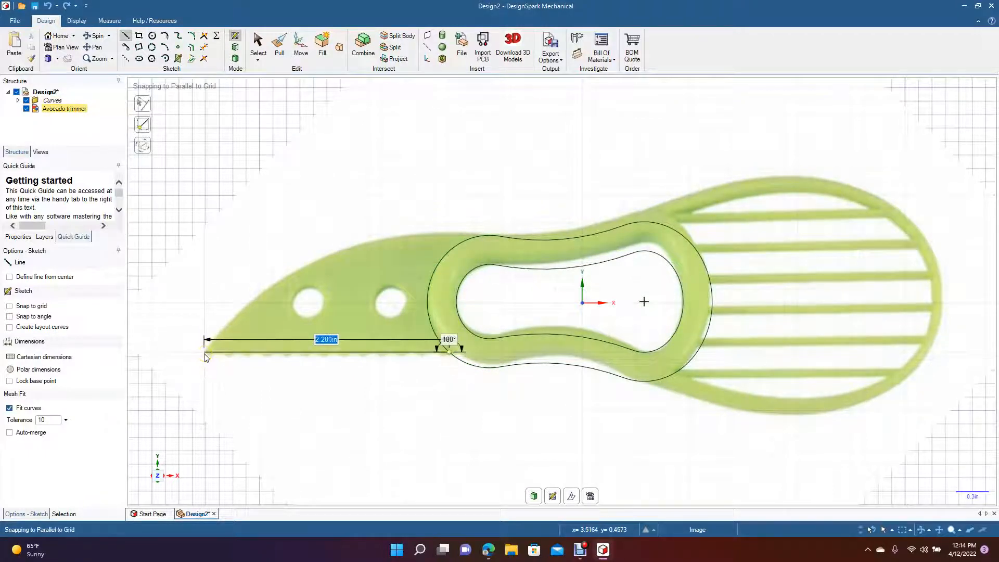
text(2.)
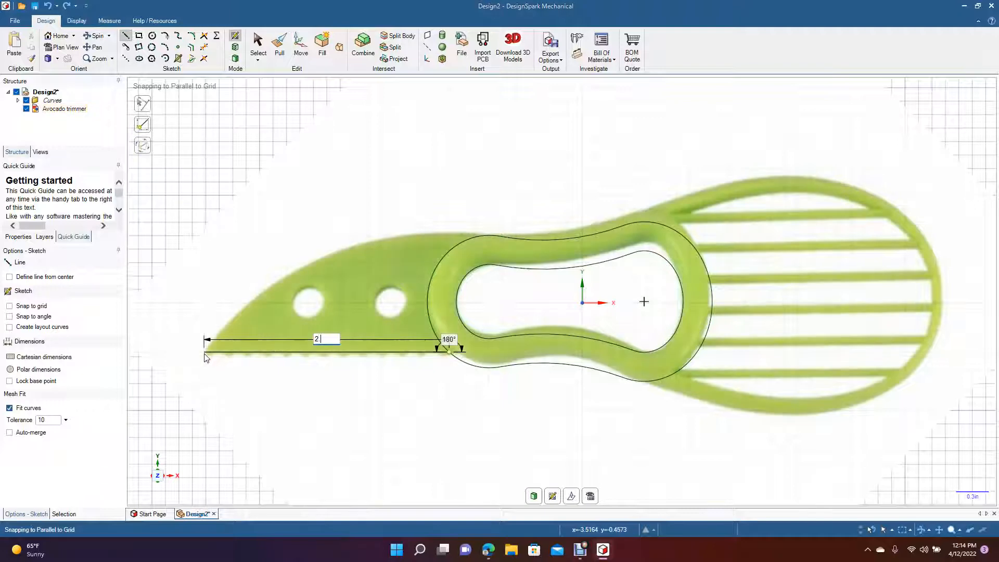
key(Return)
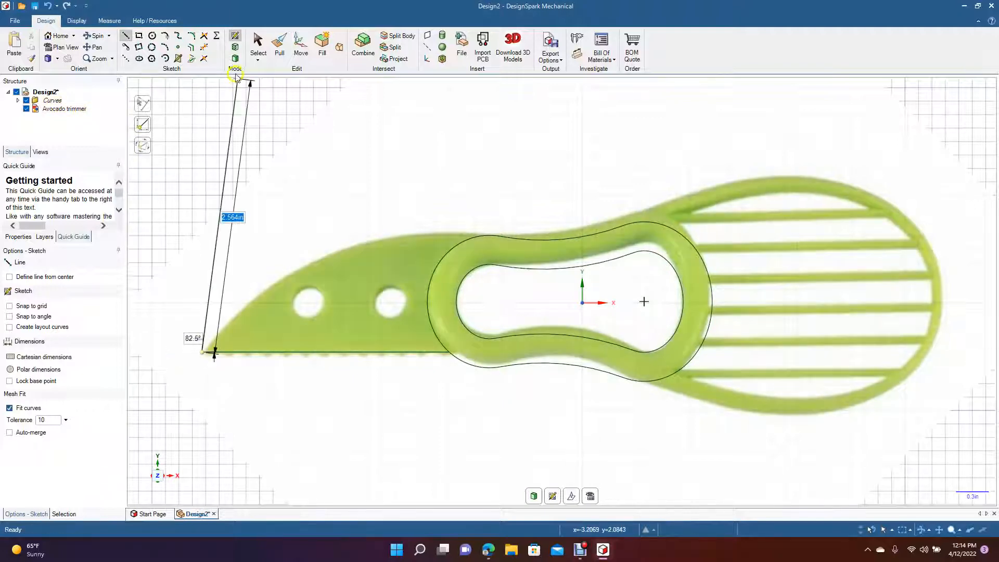
click(255, 54)
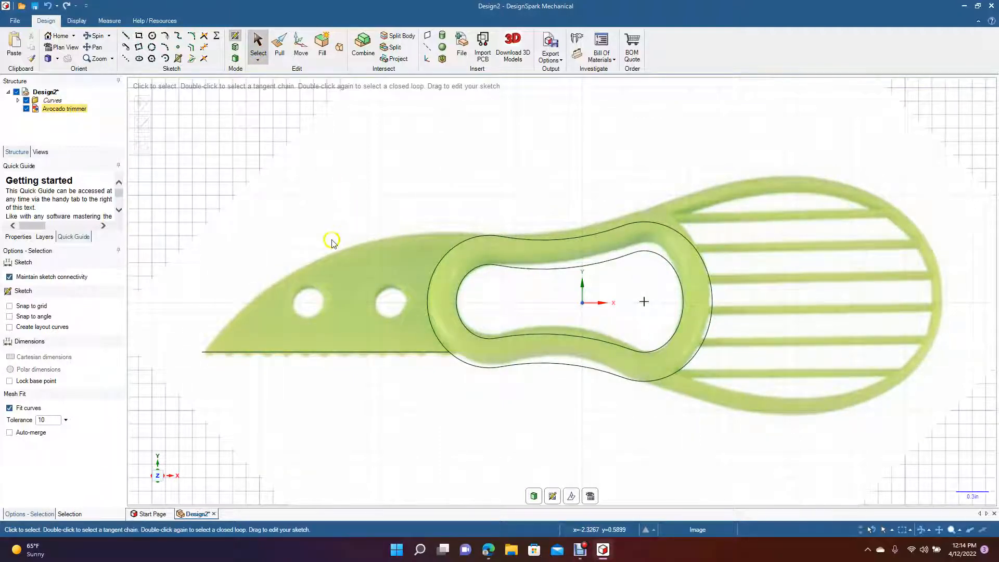
Step: Draw a three-point arc of about 3 in radius along the blade's curved back, from the blade tip to the handle's outer edge
click(166, 47)
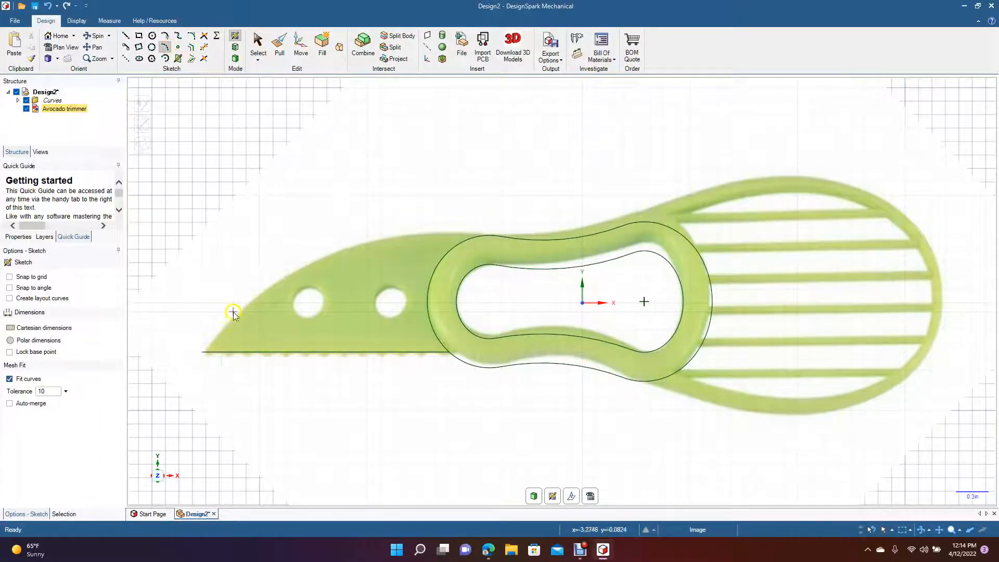
click(203, 351)
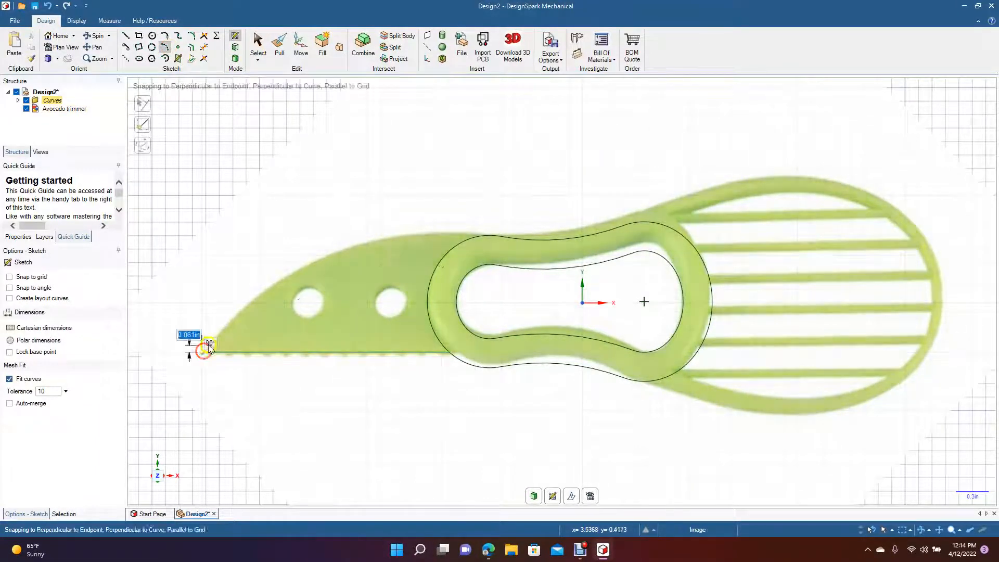
click(478, 237)
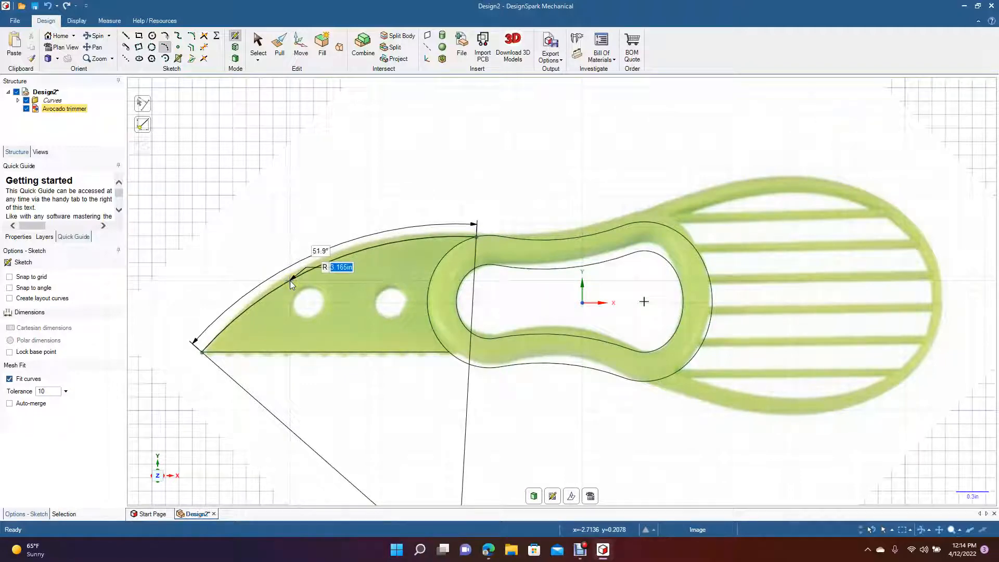
click(289, 279)
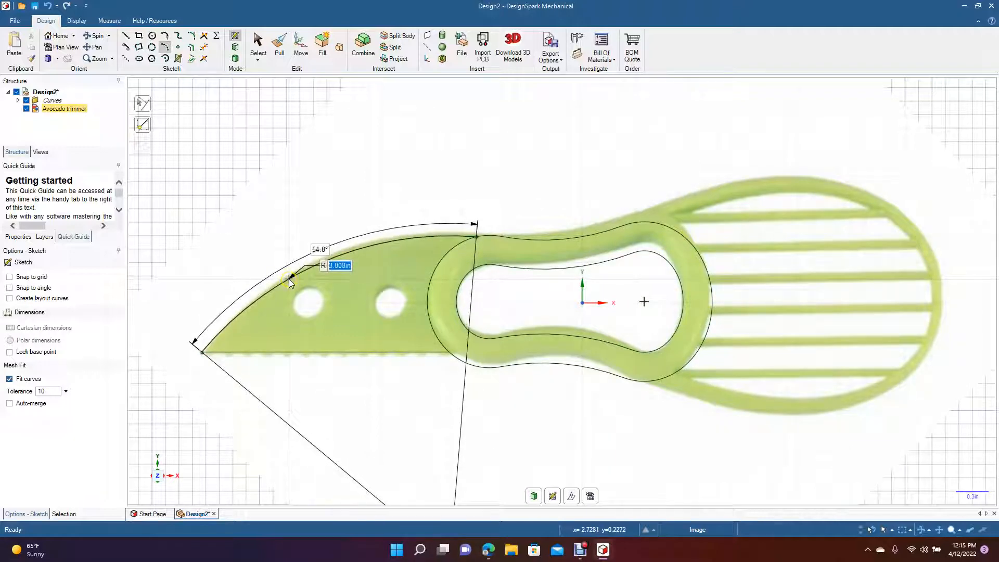
click(289, 279)
click(260, 46)
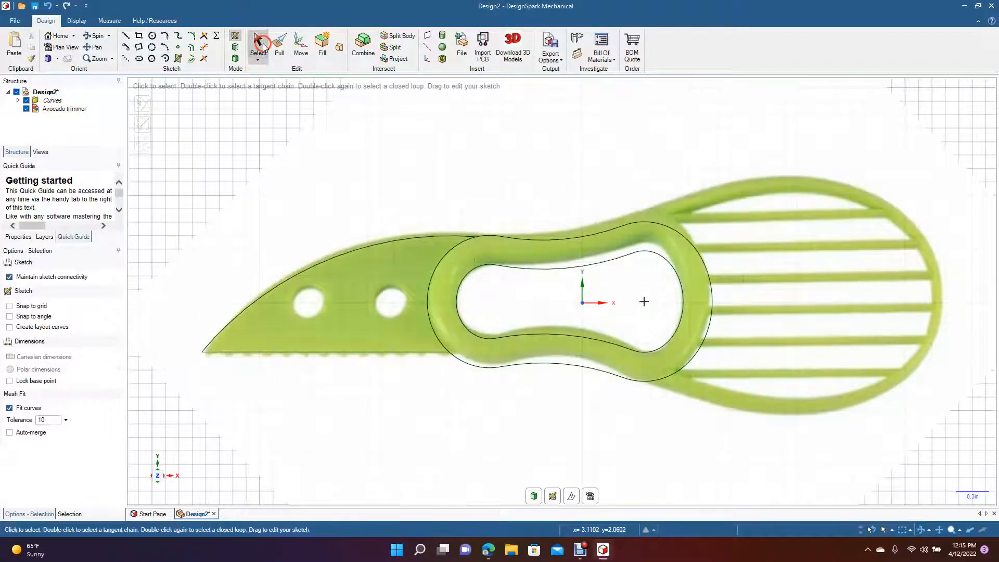
click(508, 207)
click(393, 347)
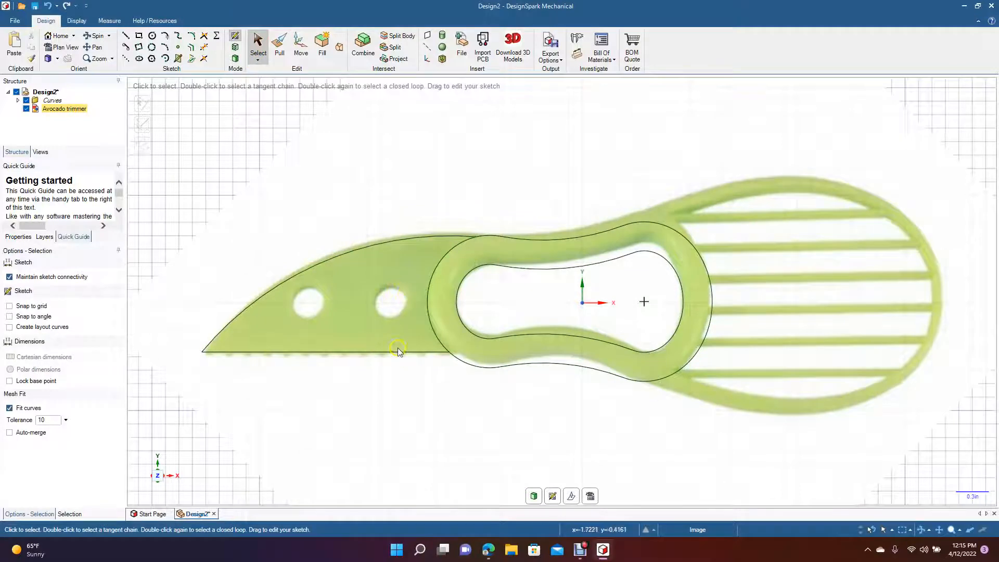
click(403, 321)
click(336, 306)
Step: Draw a 0.25 in diameter circle over the blade hole nearest the tip
click(152, 36)
click(307, 306)
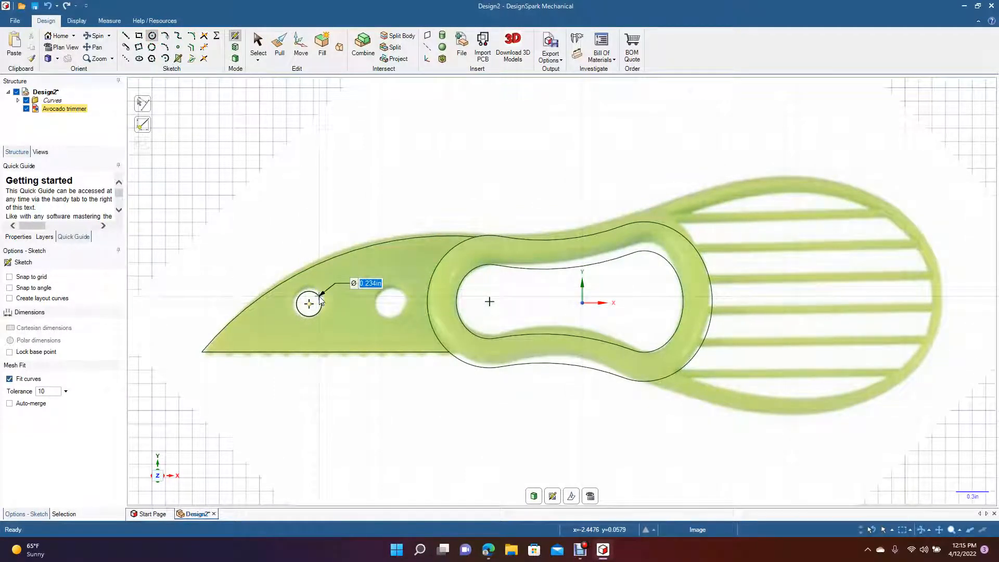
text(0.25)
key(Return)
click(393, 302)
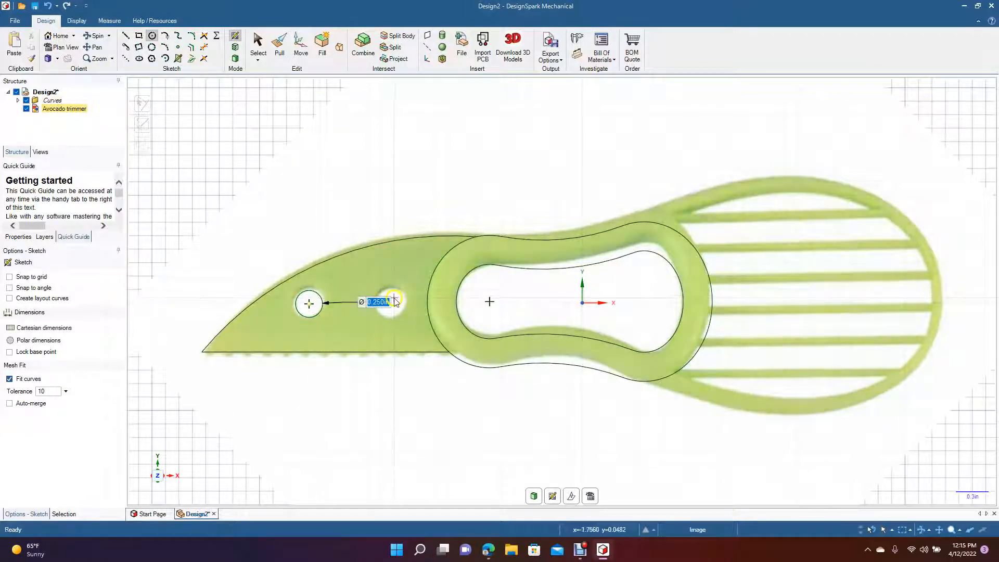
click(258, 43)
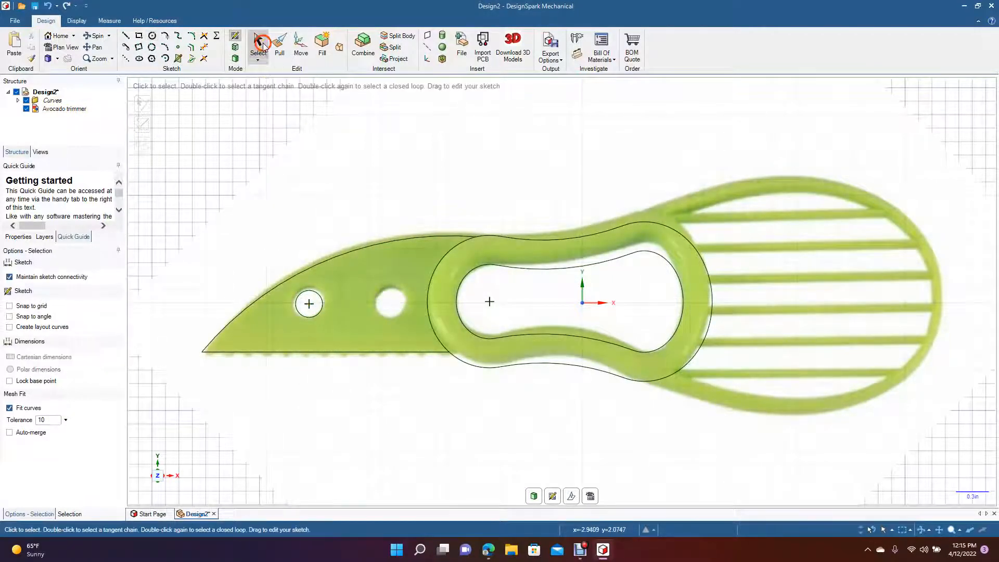
click(152, 35)
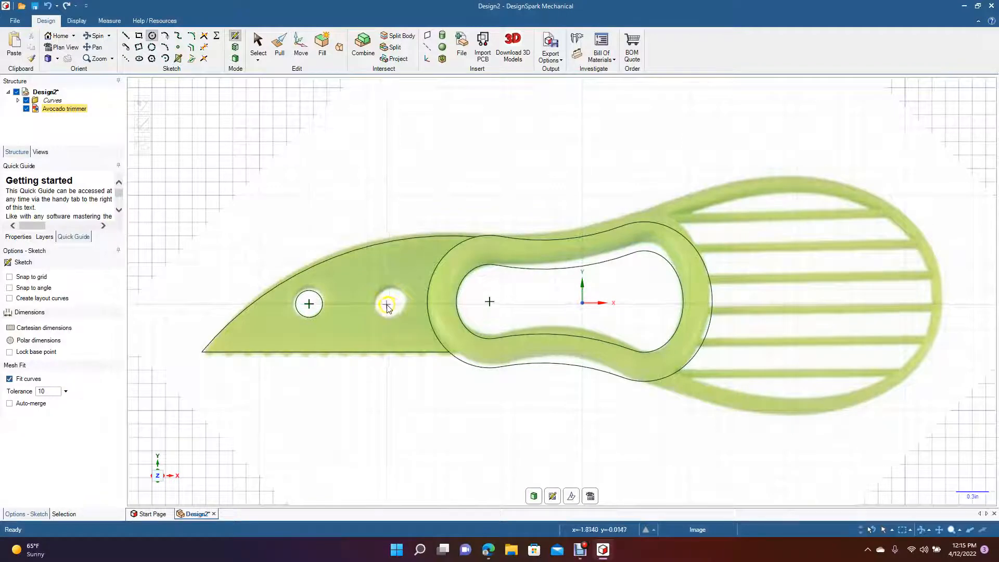
Step: Duplicate the 0.25 in circle for the blade hole nearer the handle, spacing the two circles 0.7 in apart horizontally
click(259, 45)
click(322, 304)
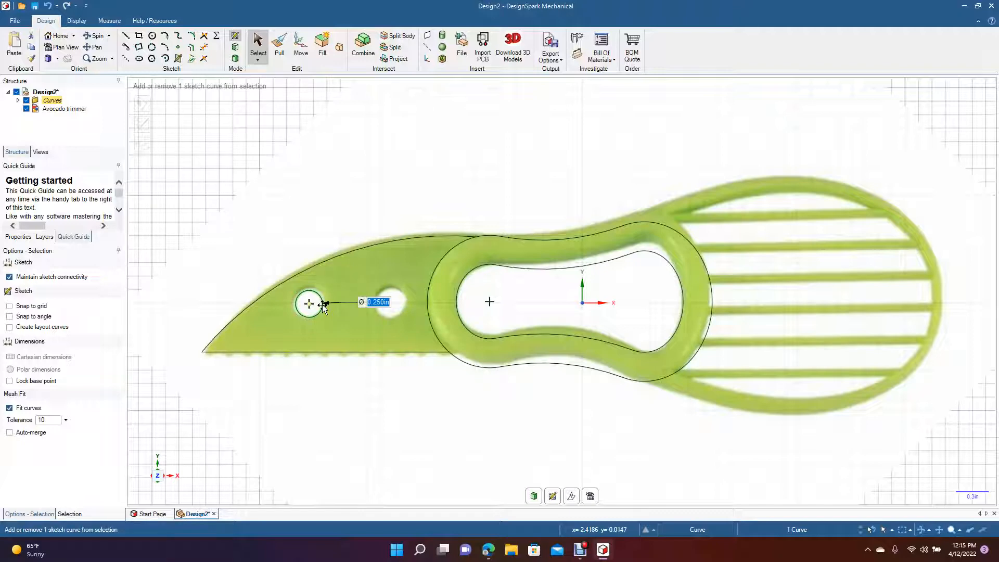
click(321, 127)
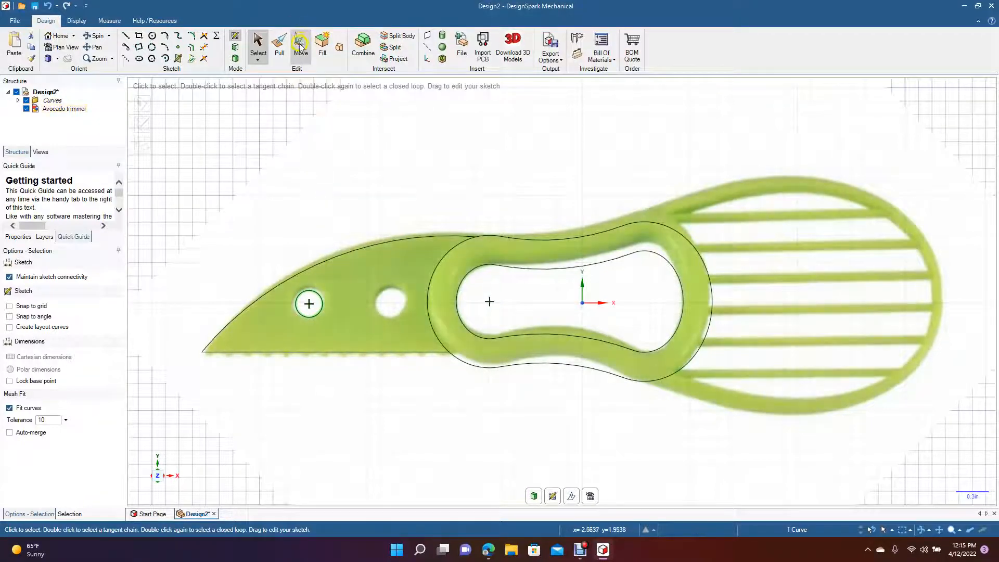
click(301, 46)
drag(276, 303, 354, 293)
text(0)
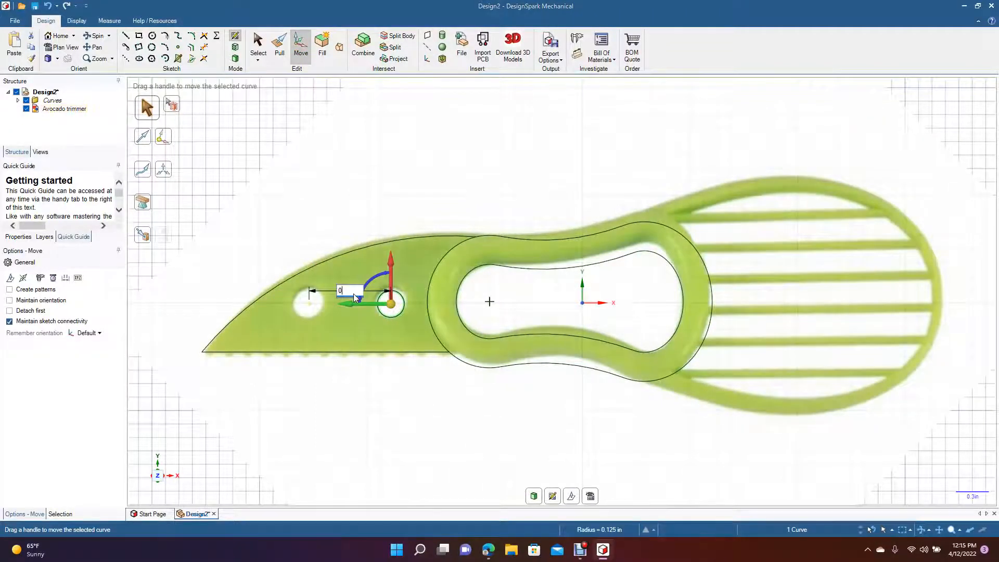
text(.7)
key(Return)
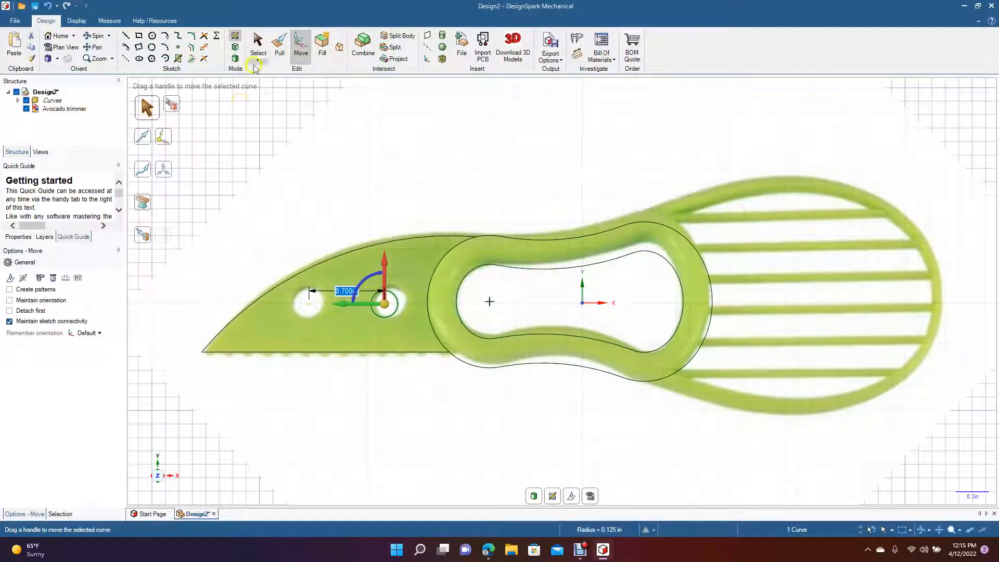
click(258, 43)
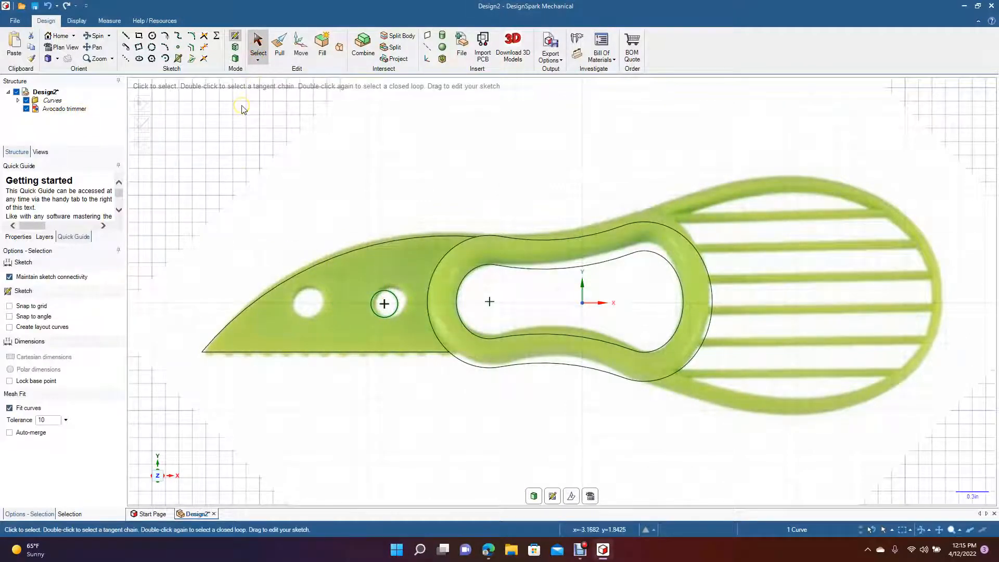
key(ctrl+v)
click(227, 143)
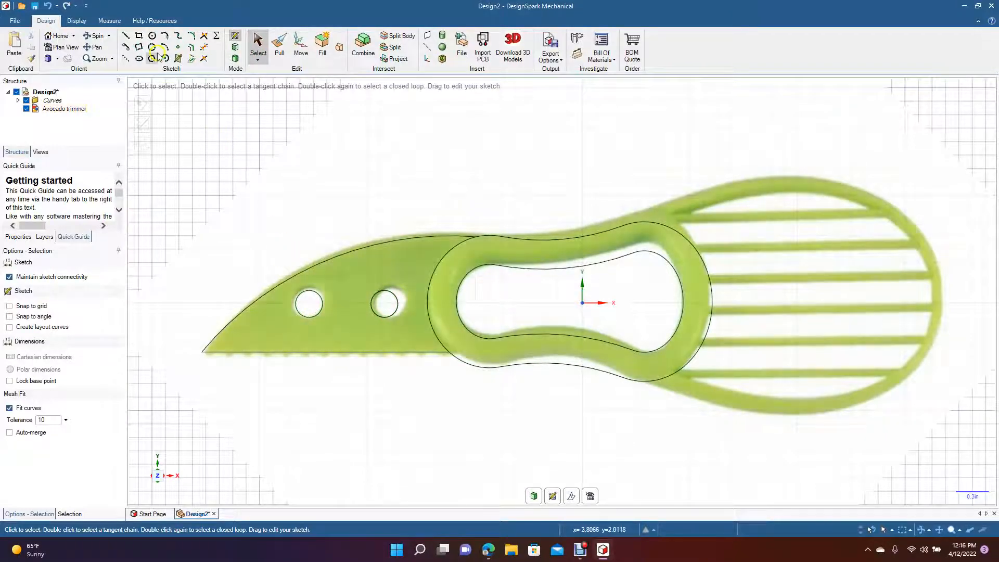
Step: Connect the two blade hole circles with two horizontal tangent lines, each 0.7 in long, above and below
click(126, 37)
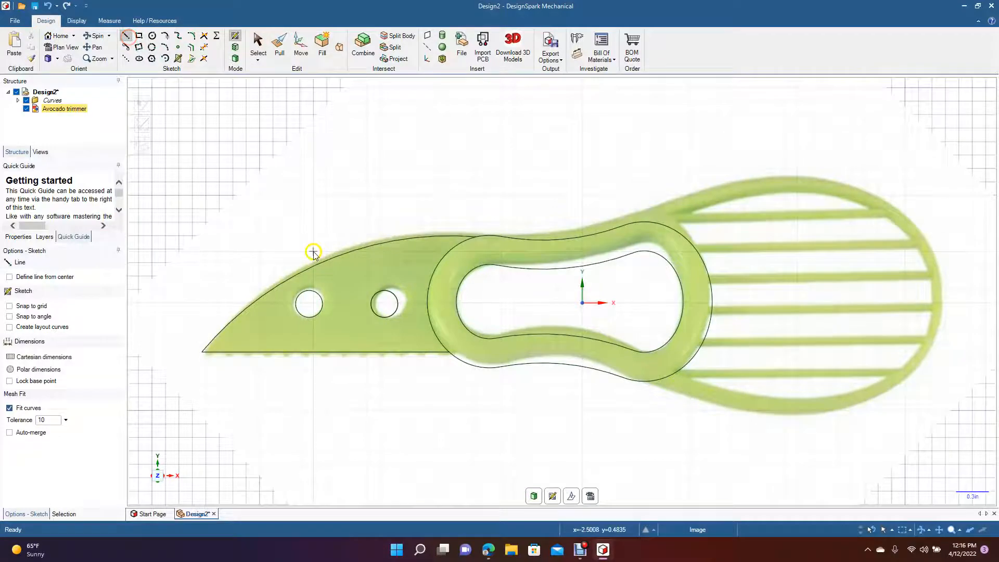
click(312, 295)
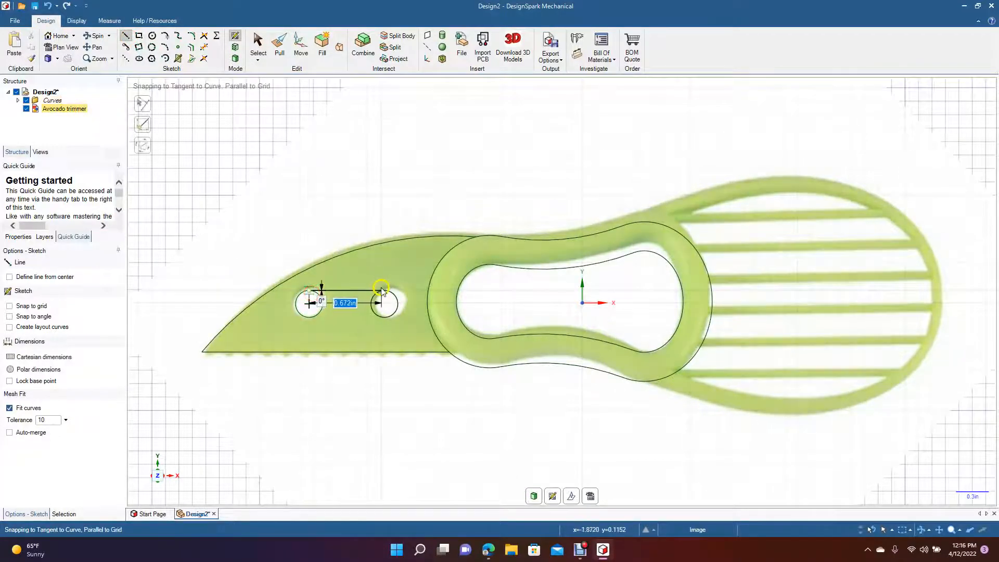
click(388, 293)
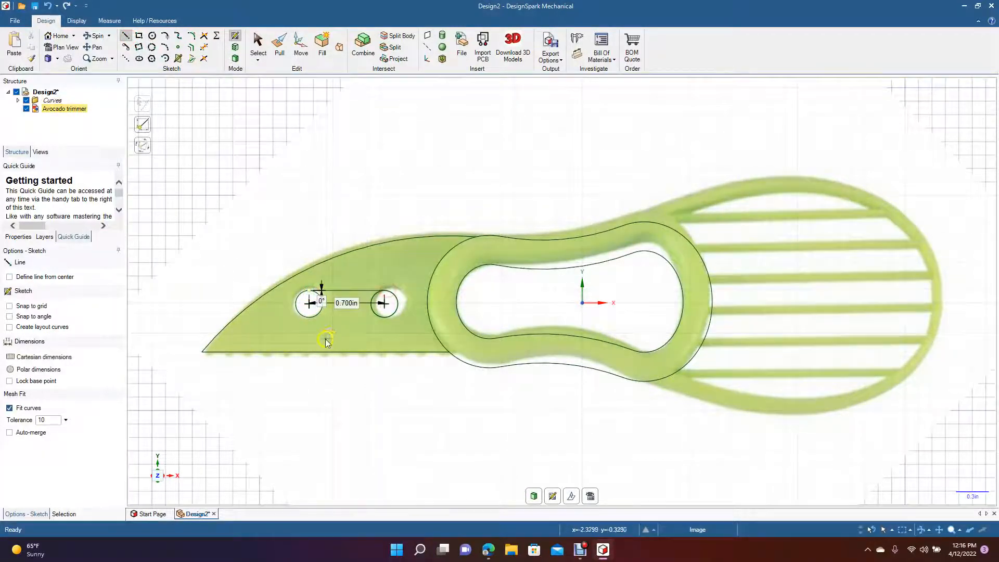
click(309, 319)
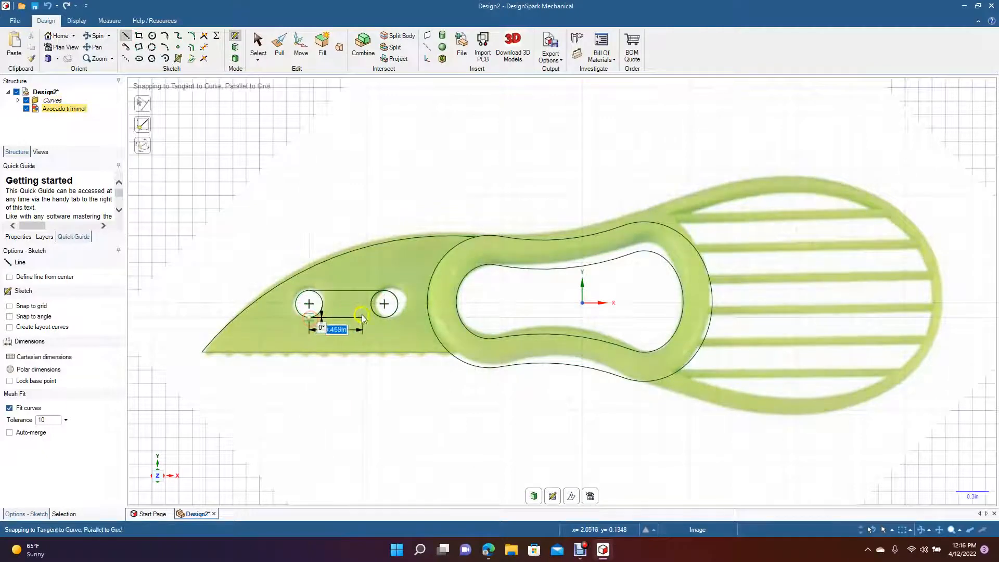
click(383, 318)
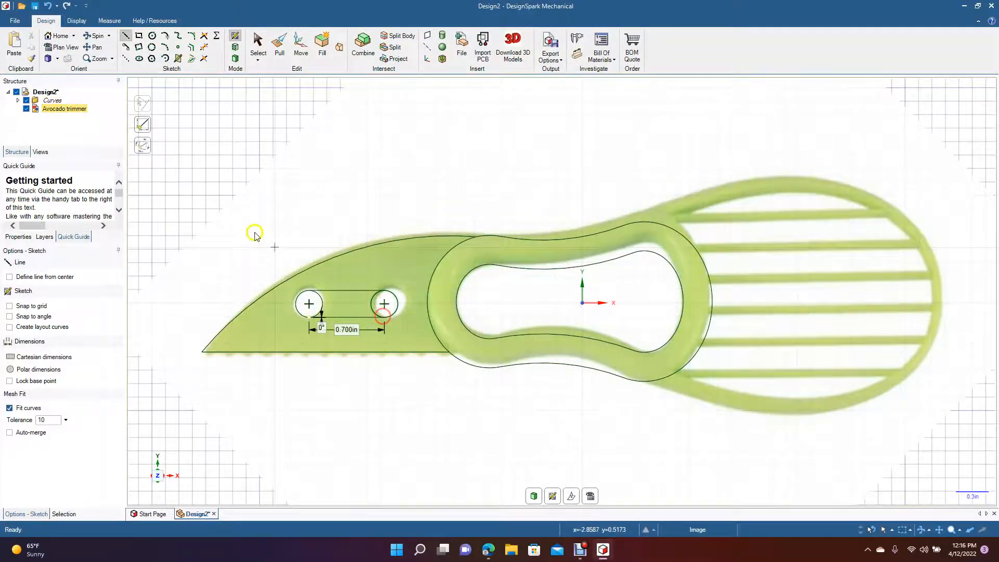
click(257, 45)
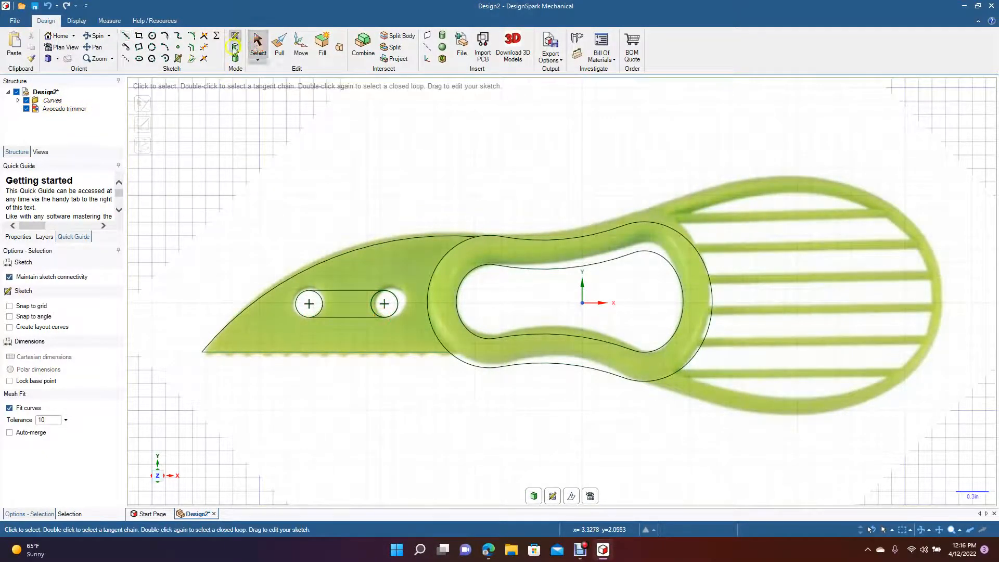
click(315, 192)
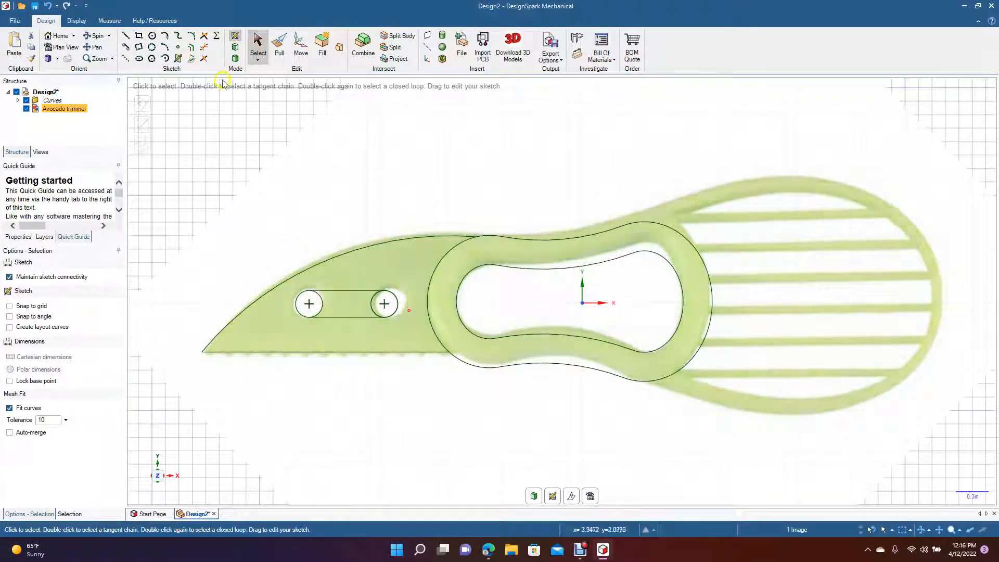
Step: Trim away the inner halves of both blade hole circles, leaving a single closed slot outline
click(203, 46)
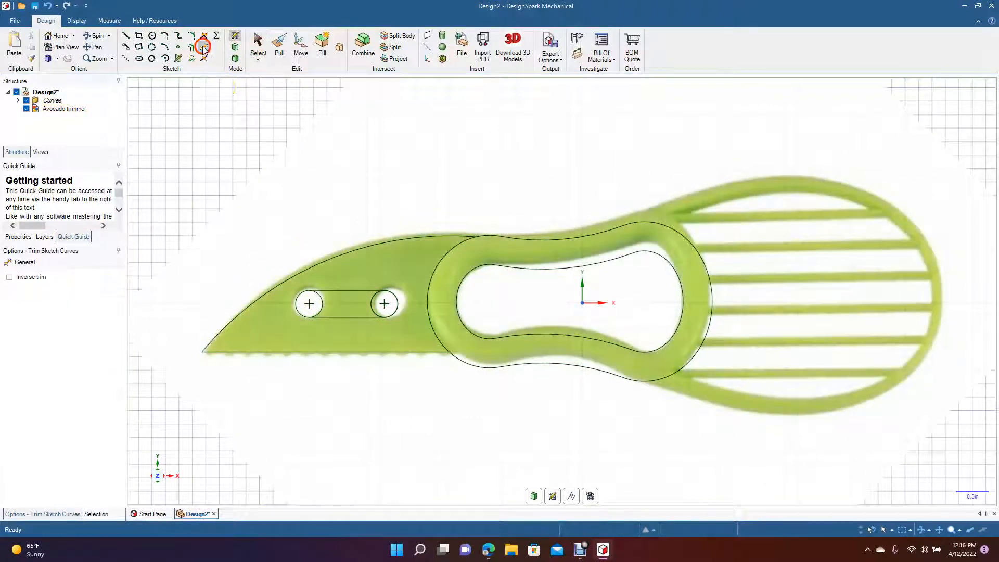
click(320, 304)
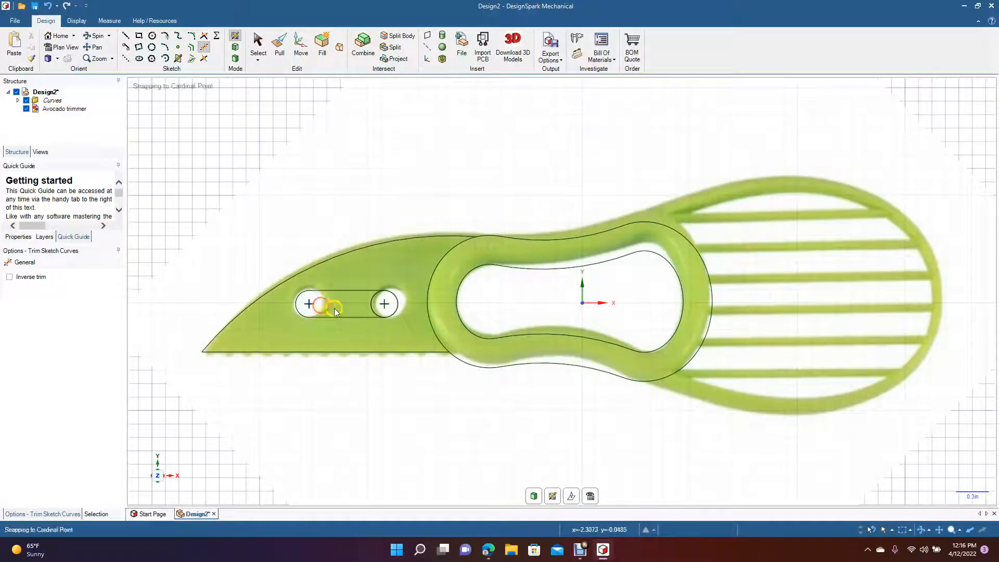
click(373, 308)
Step: Try to draw a 0.2 in diameter circle centred on the blade's cutting edge near the tip
scroll(271, 358, up, 3)
click(96, 47)
drag(173, 149, 504, 112)
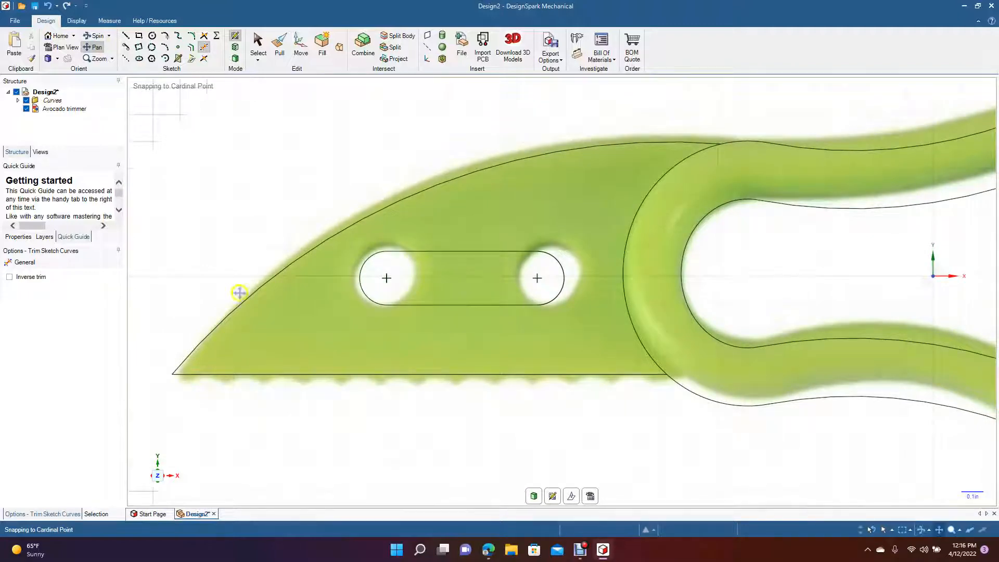
click(152, 36)
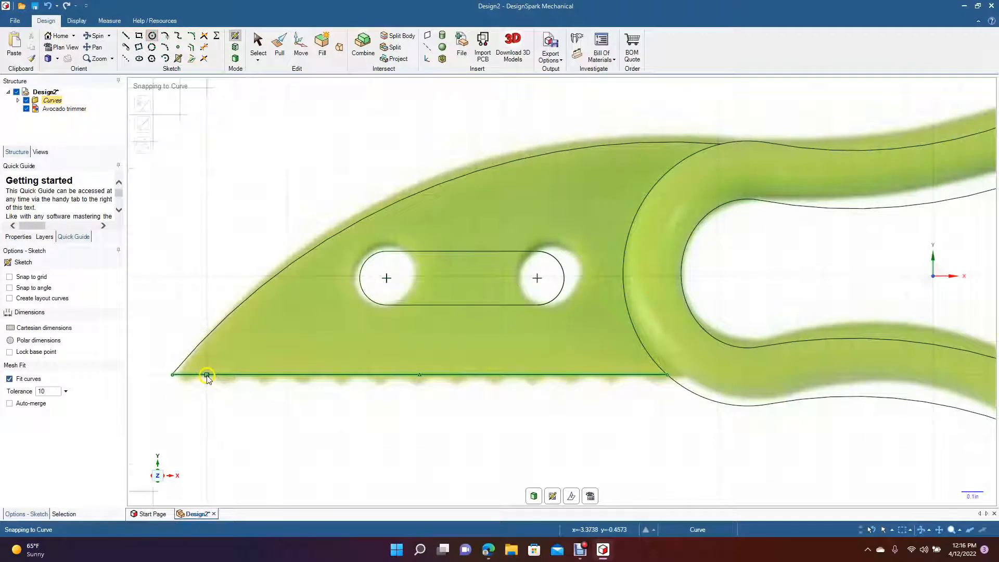
click(206, 374)
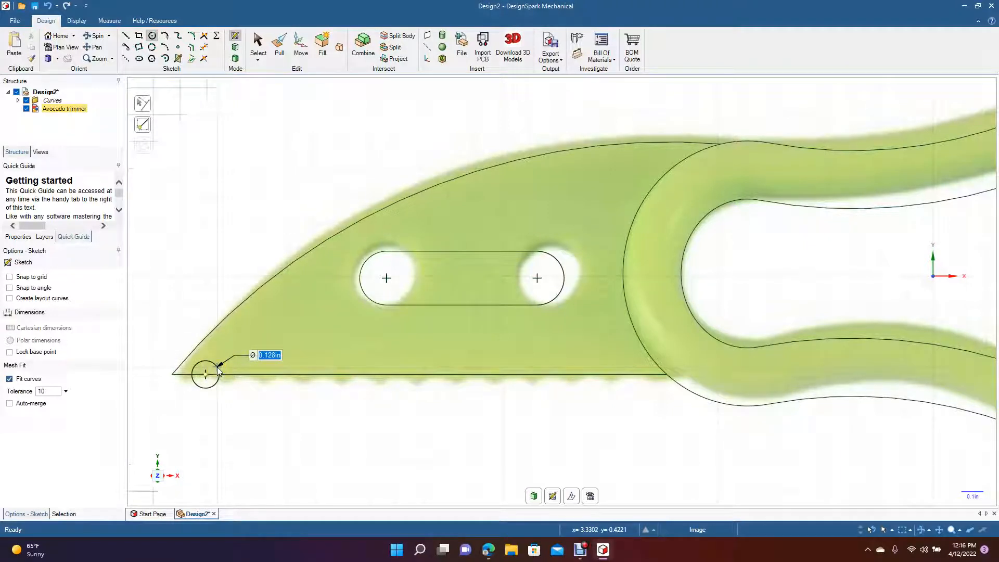
text(0)
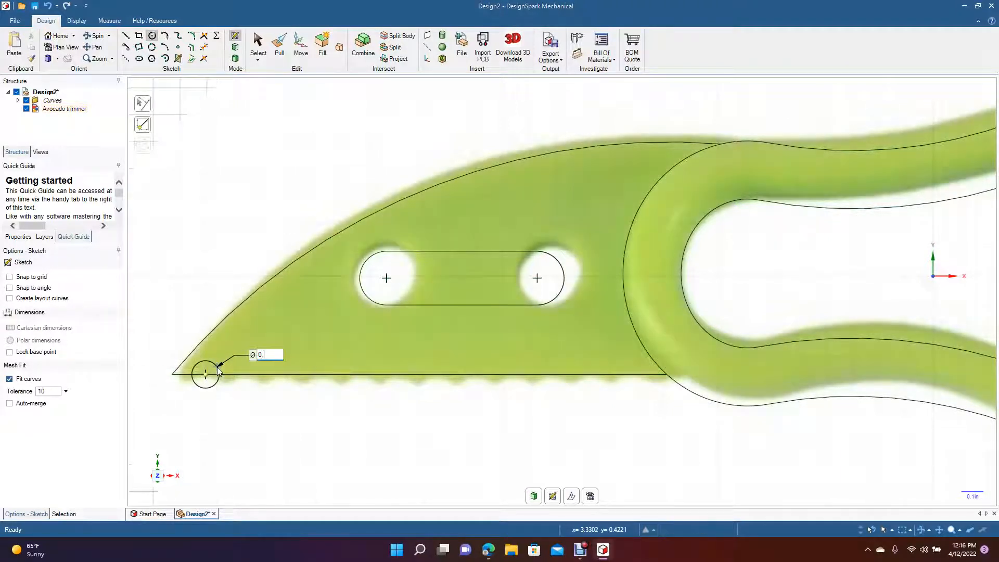
text(.2)
key(Return)
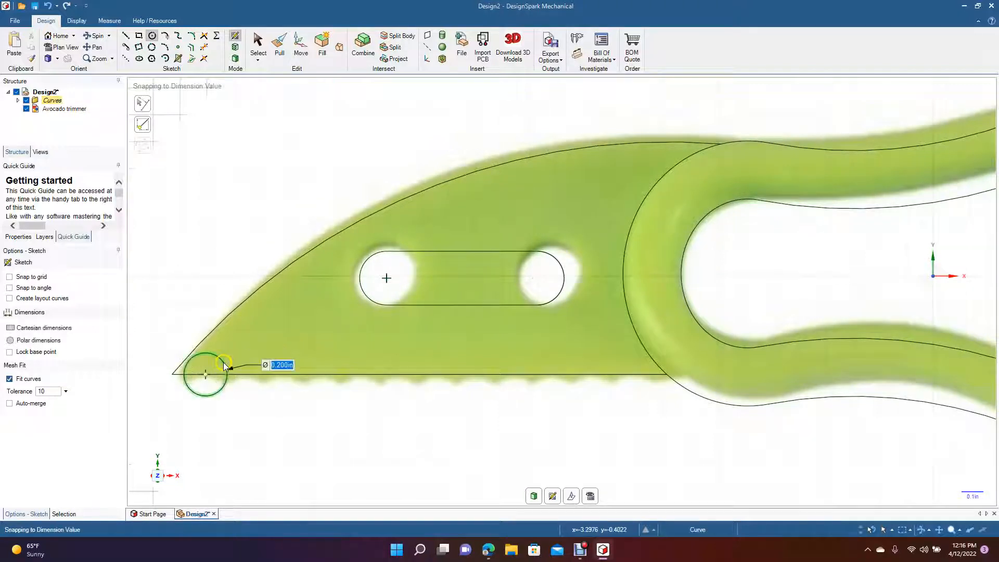
key(Escape)
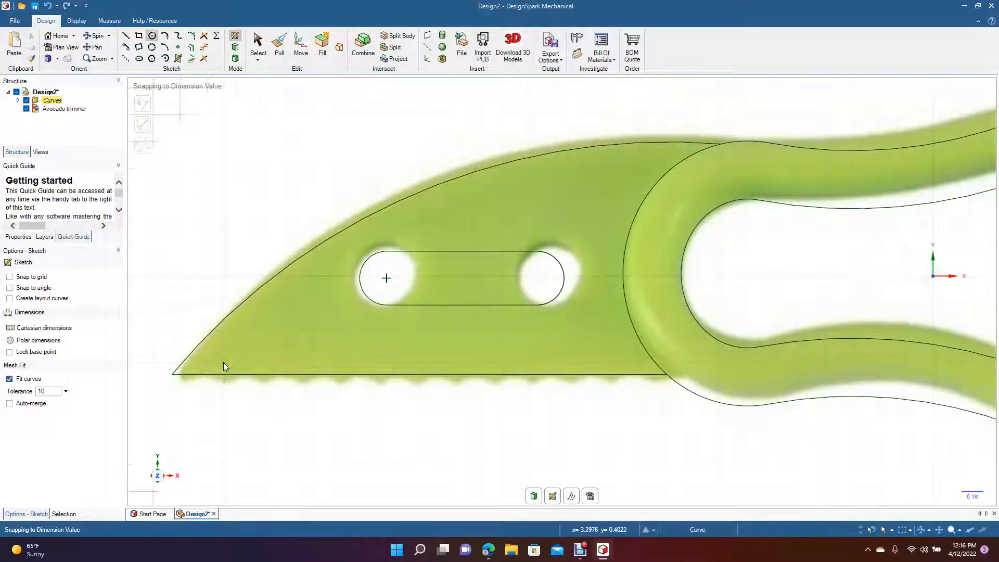
Step: Draw a 0.15 in diameter circle centred on the blade's cutting edge near the tip
click(207, 375)
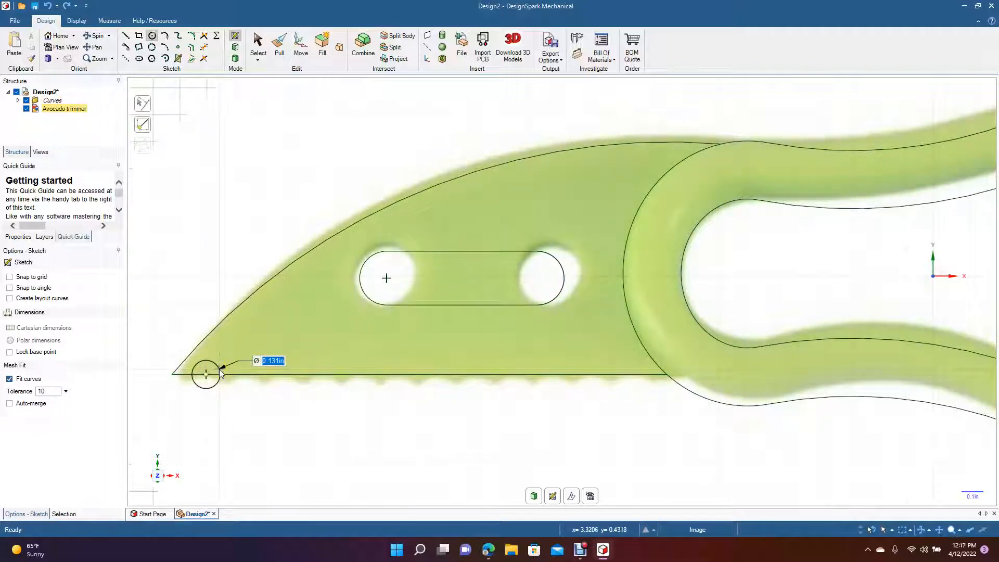
text(0.1)
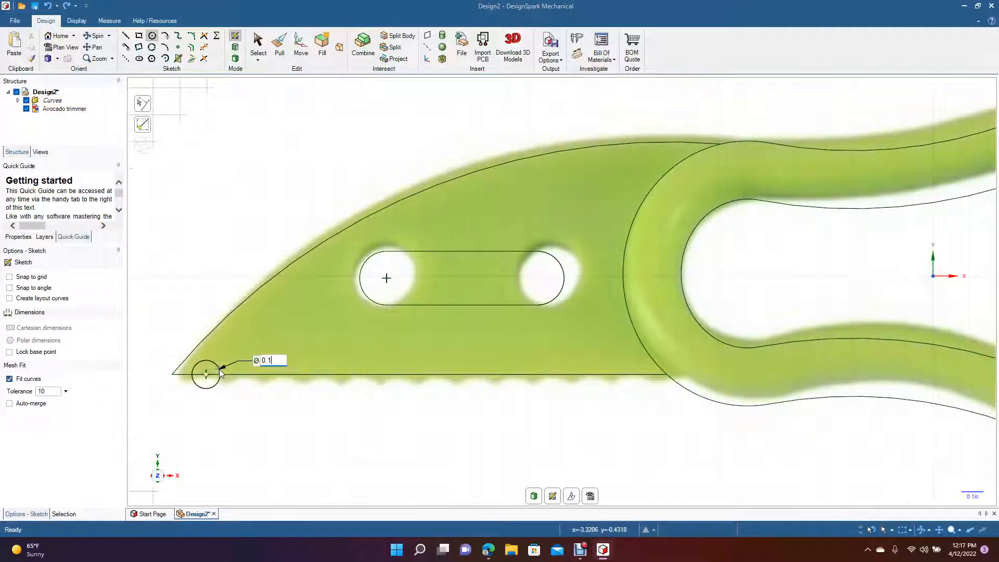
text(5)
key(Return)
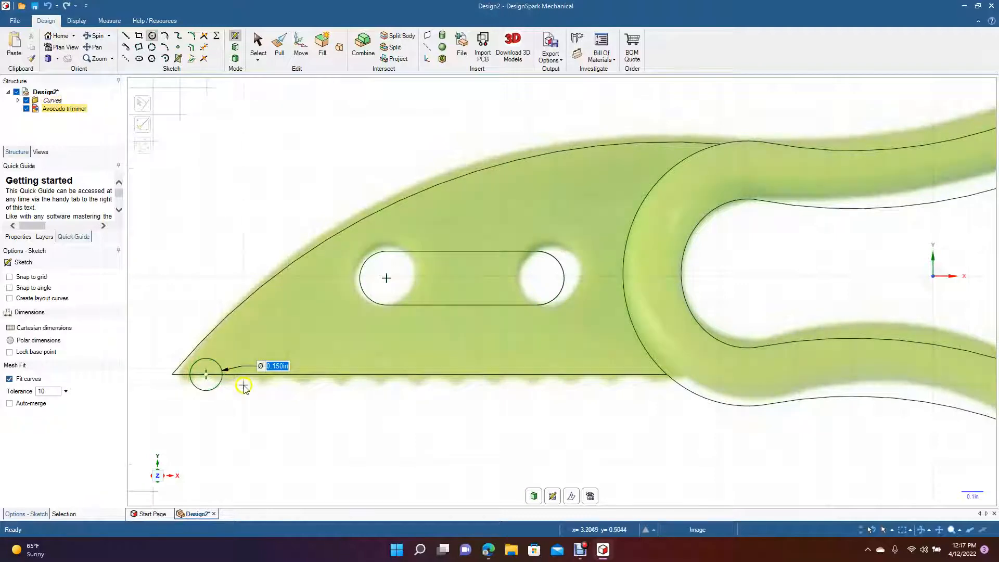
Step: Move the 0.15 in circle about 0.03 in straight down so its centre sits below the cutting edge
click(259, 43)
click(211, 358)
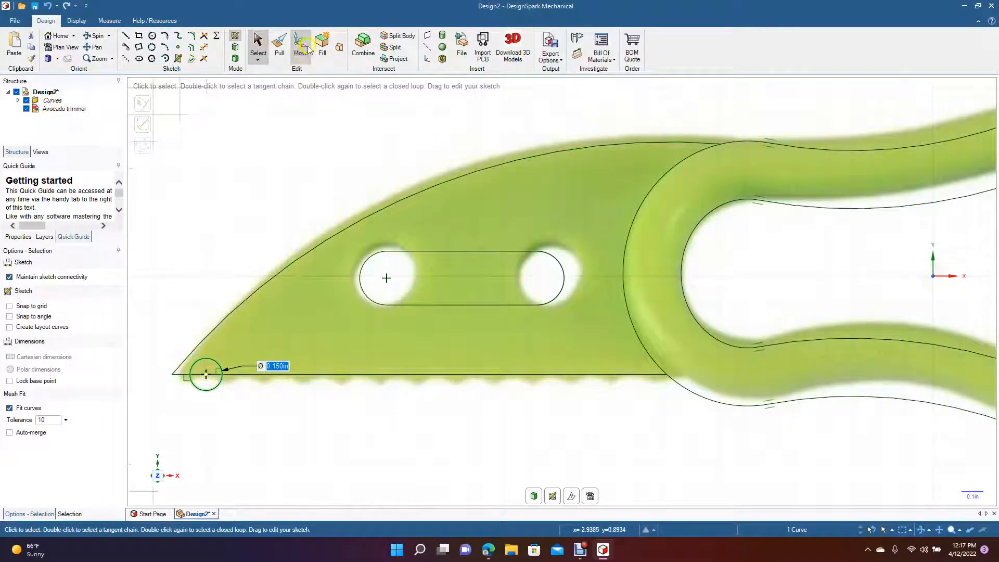
click(301, 45)
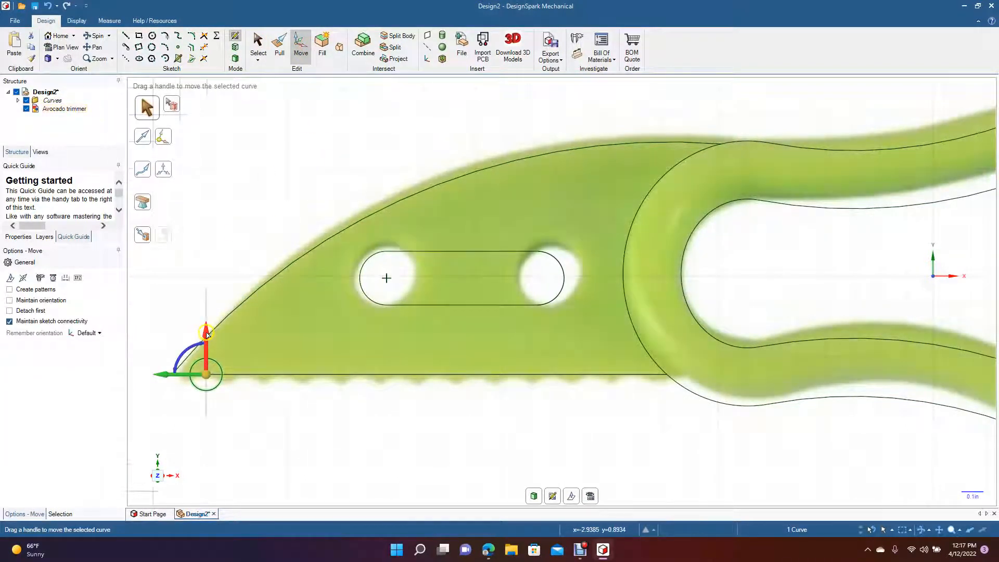
drag(206, 334, 206, 340)
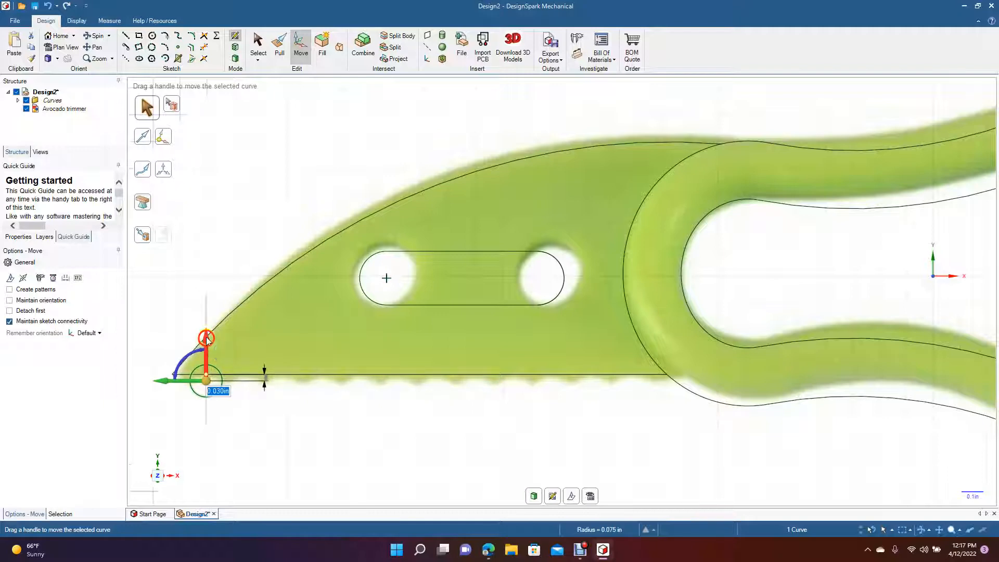
click(259, 53)
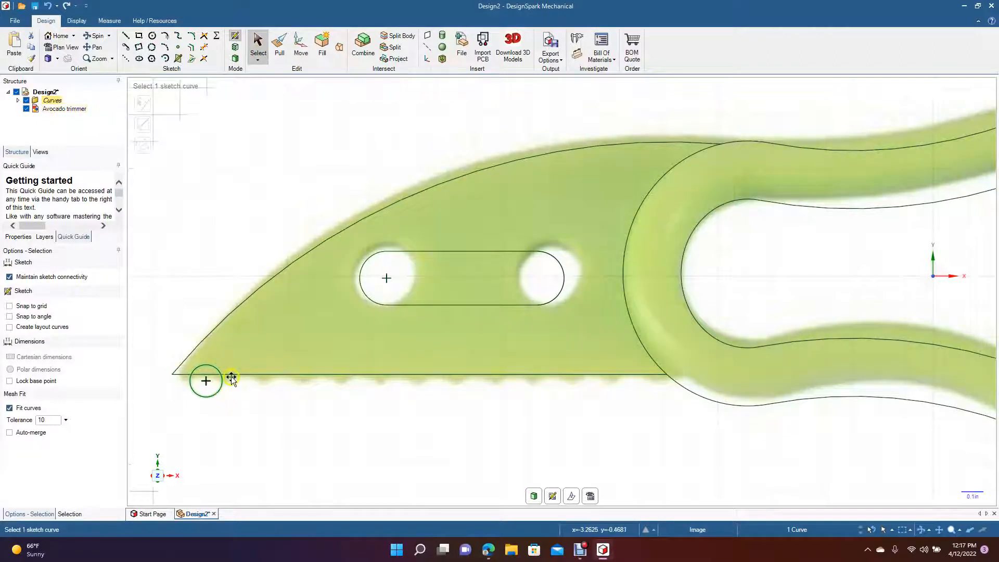
click(223, 391)
click(252, 383)
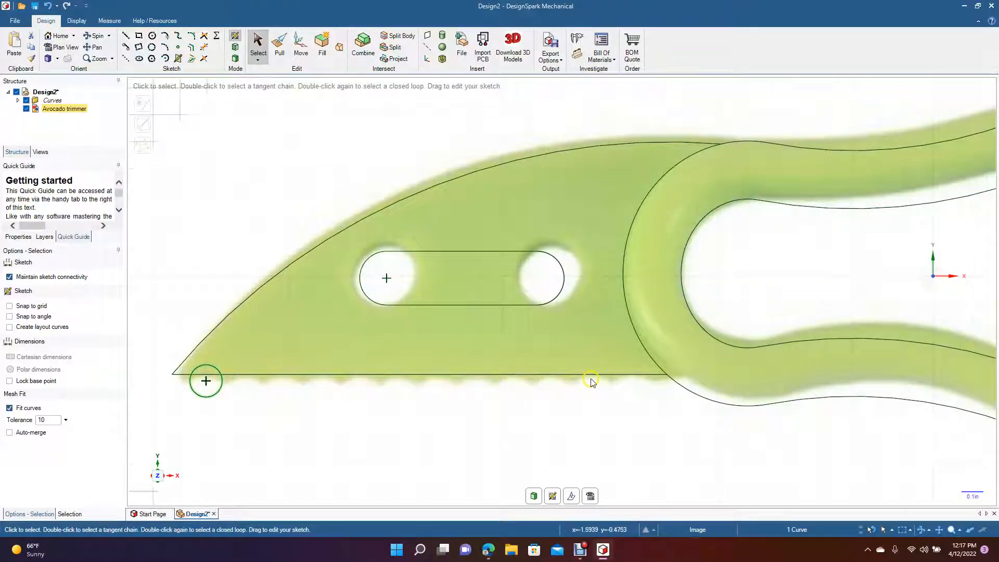
Step: Pattern the 0.15 in circle along the cutting edge toward the handle, with a count of 12 over a 2 in length
click(218, 388)
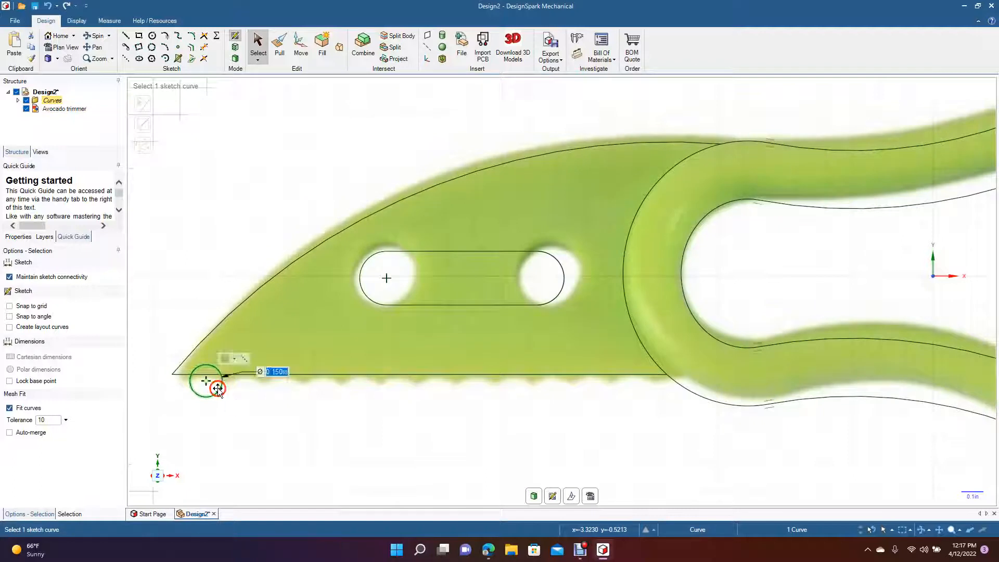
click(297, 50)
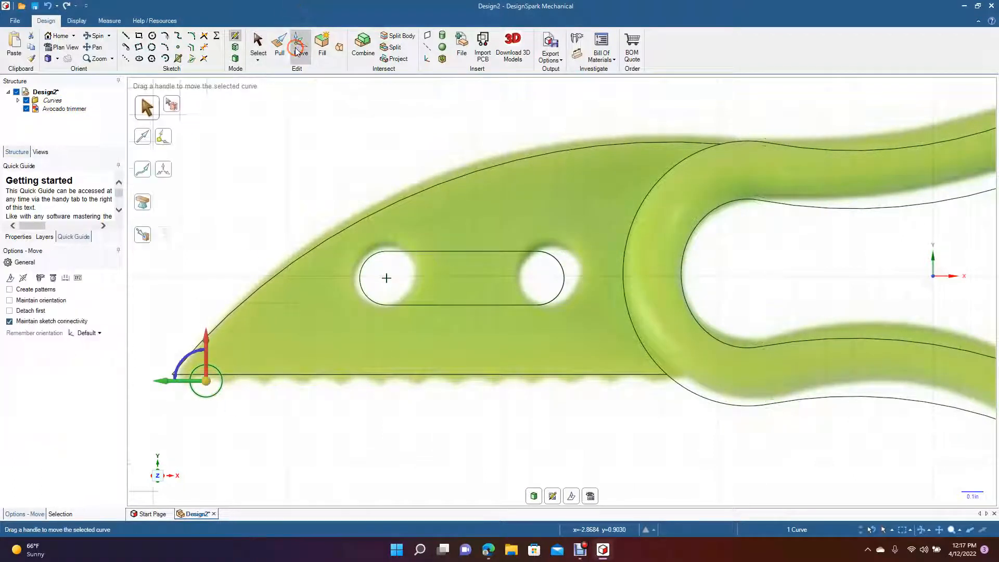
click(35, 290)
drag(189, 382, 601, 388)
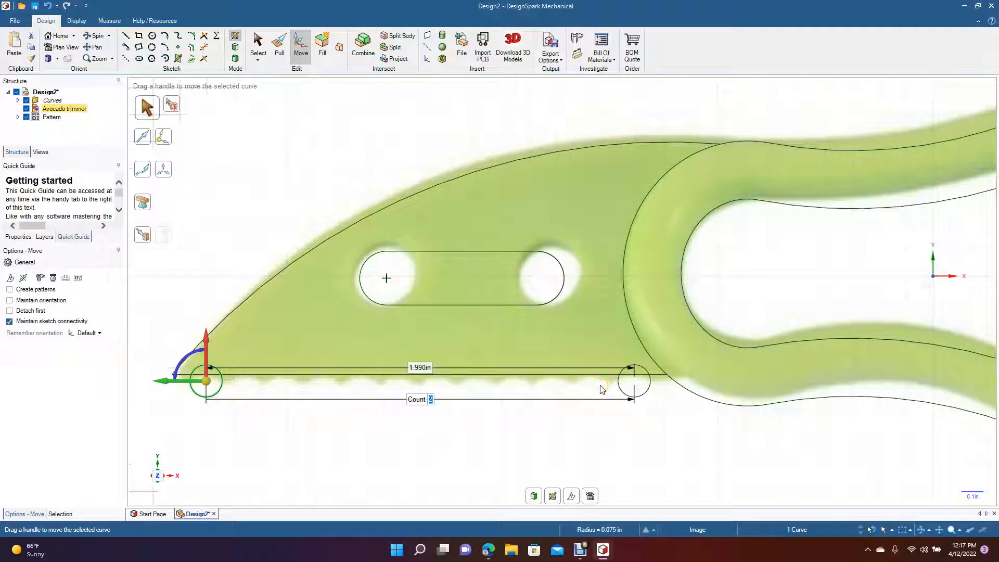
text(1)
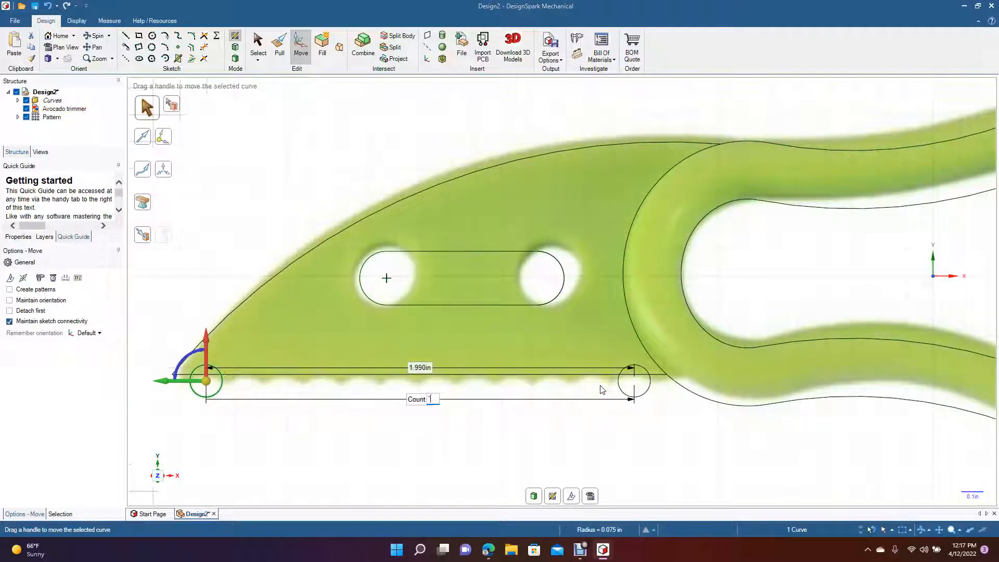
click(379, 388)
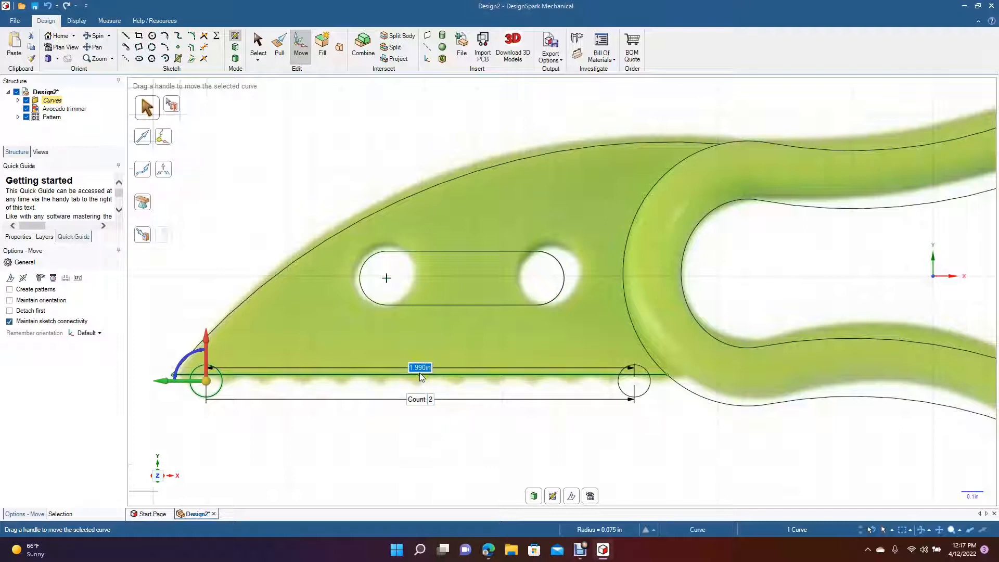
text(2)
key(Return)
text(12)
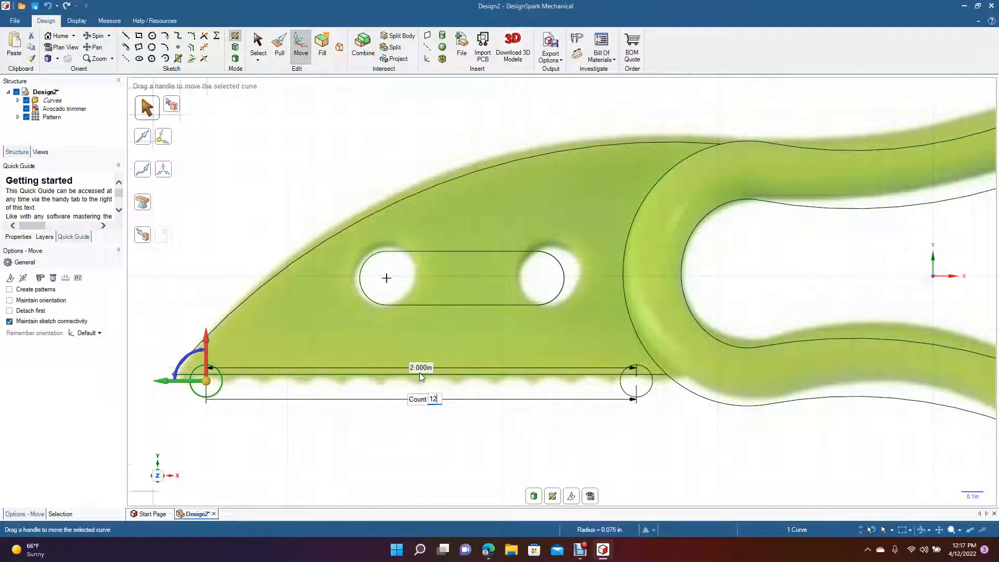
key(Return)
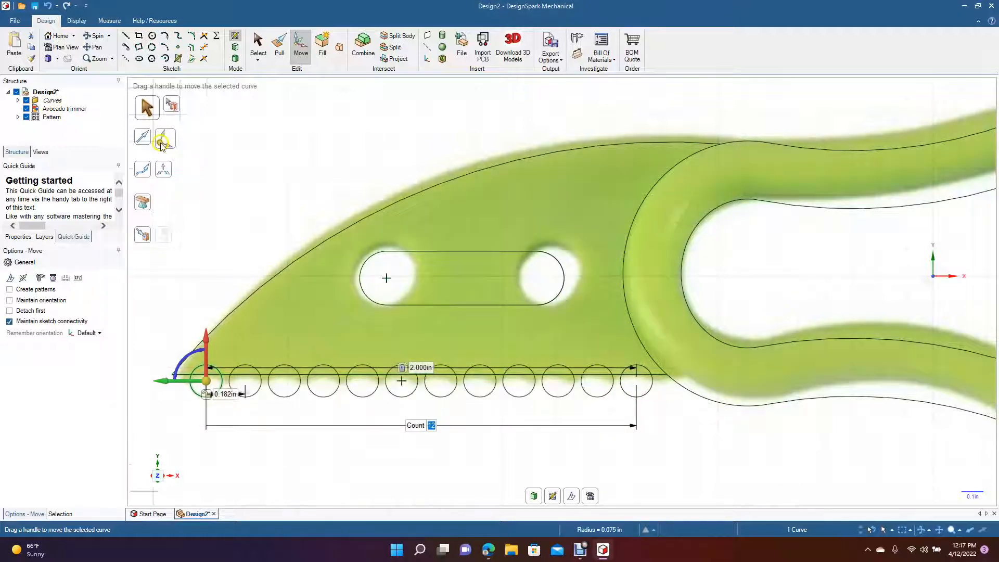
Step: Trim away the lower arcs of all twelve circles and the cutting-edge segments inside them, leaving a continuous scalloped edge
click(258, 43)
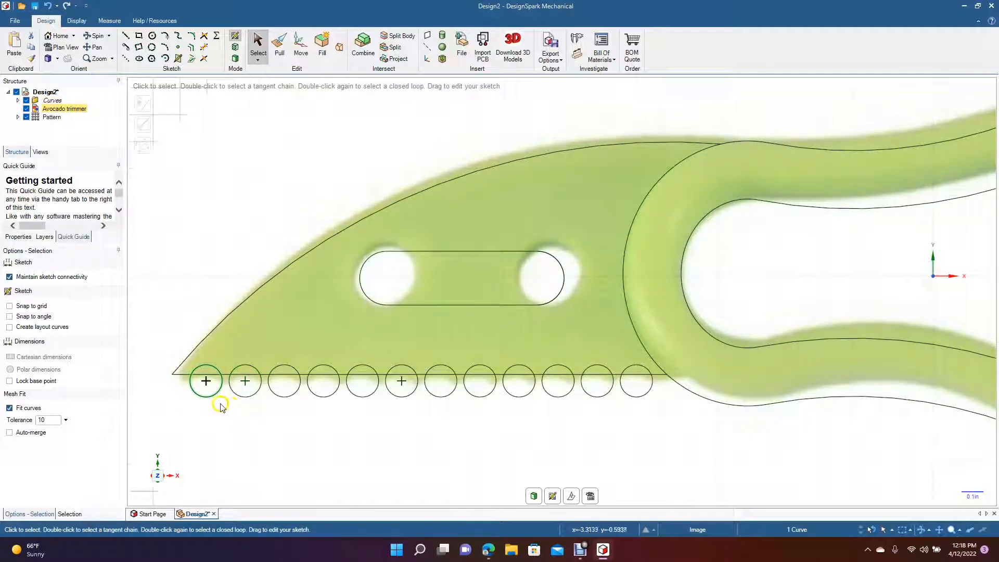
click(202, 48)
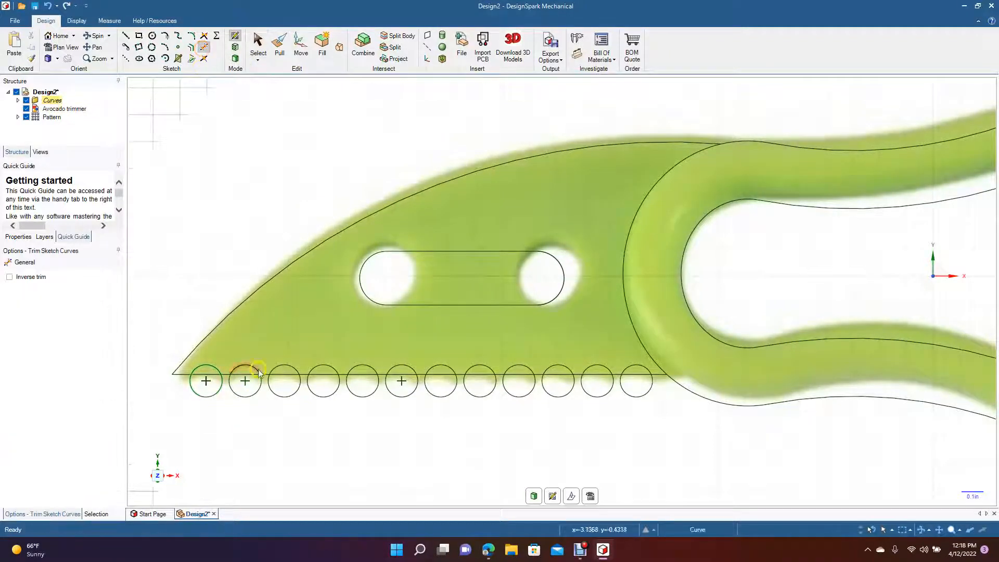
click(210, 395)
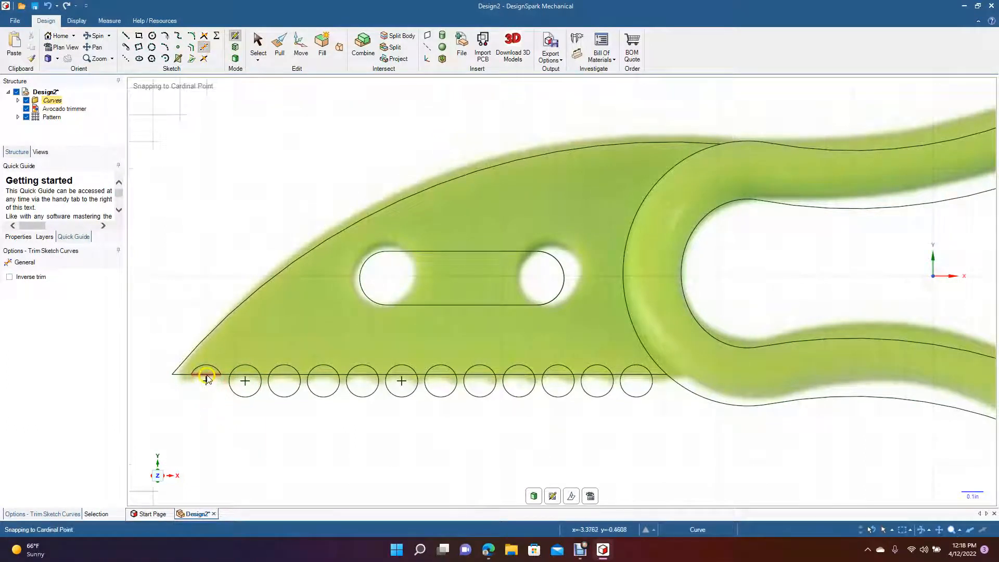
click(210, 378)
click(244, 391)
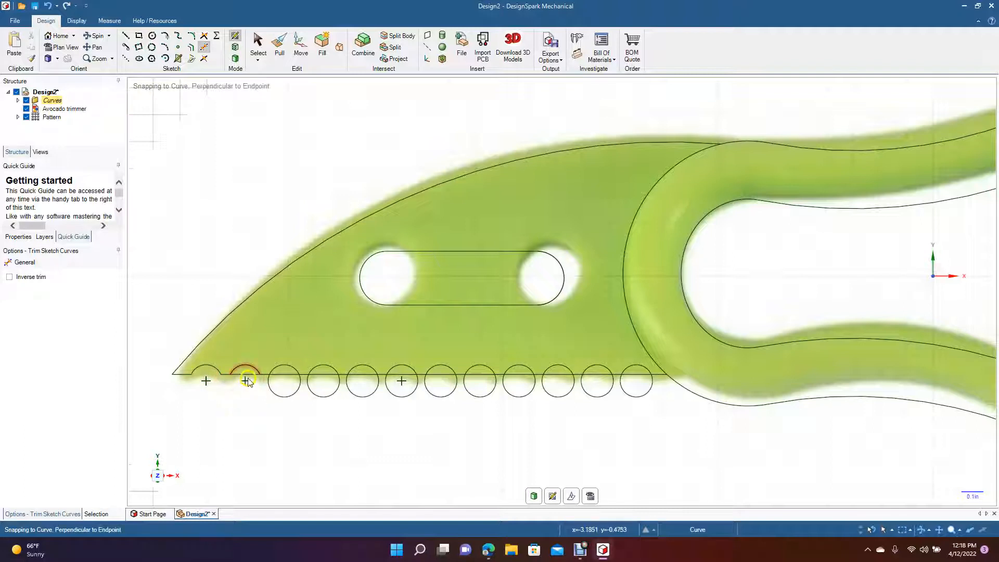
click(245, 374)
click(289, 398)
click(285, 375)
click(326, 397)
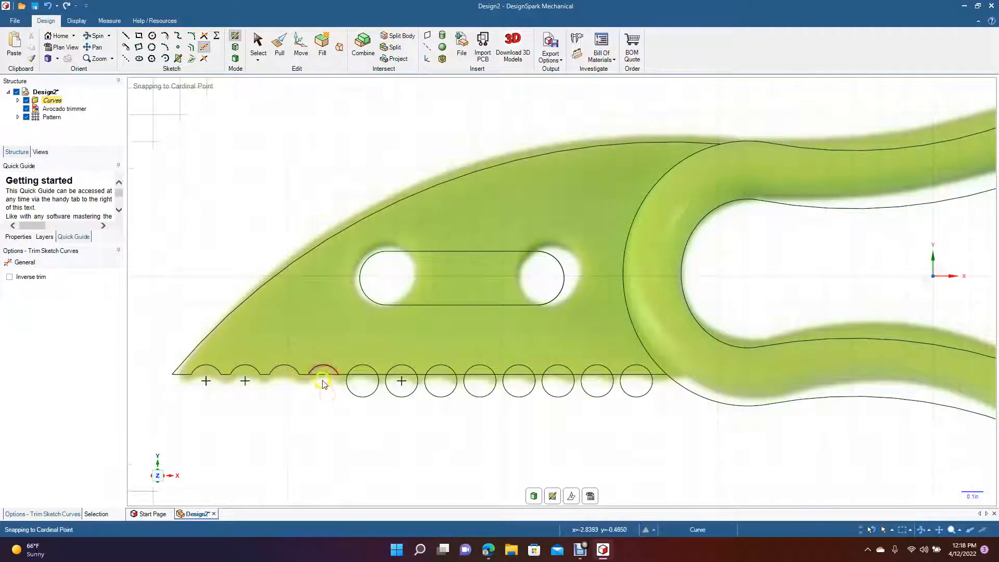
click(323, 376)
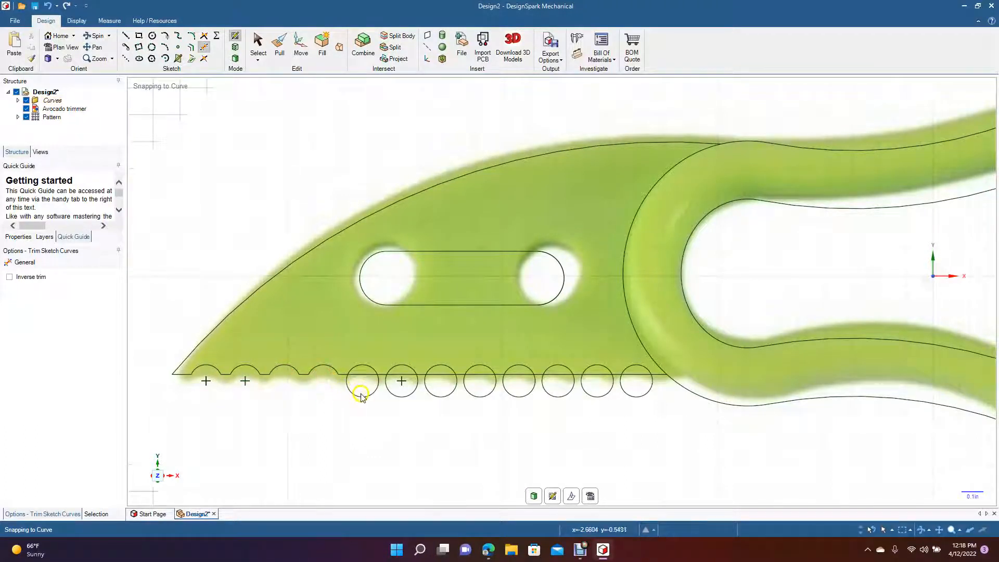
click(361, 395)
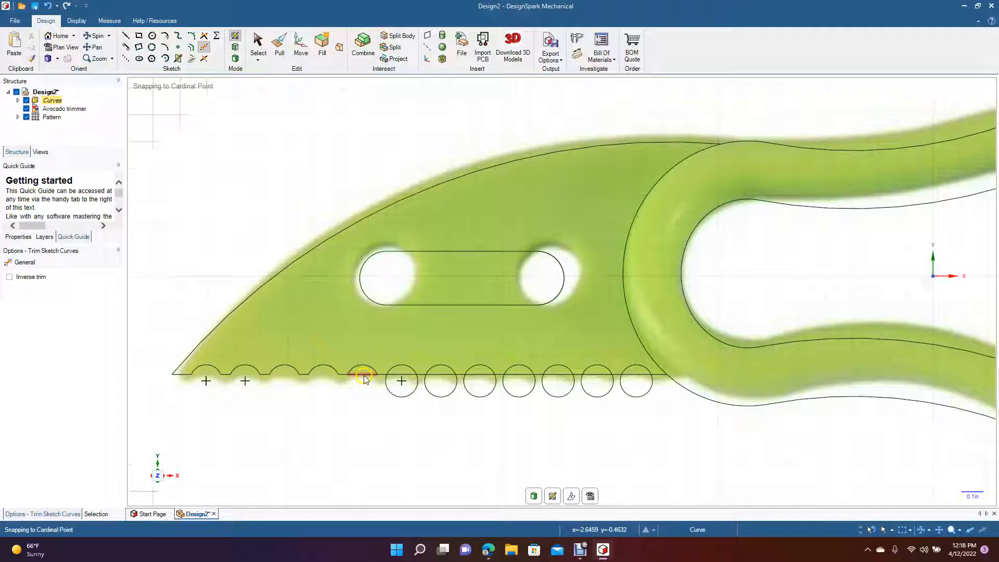
click(364, 377)
click(406, 395)
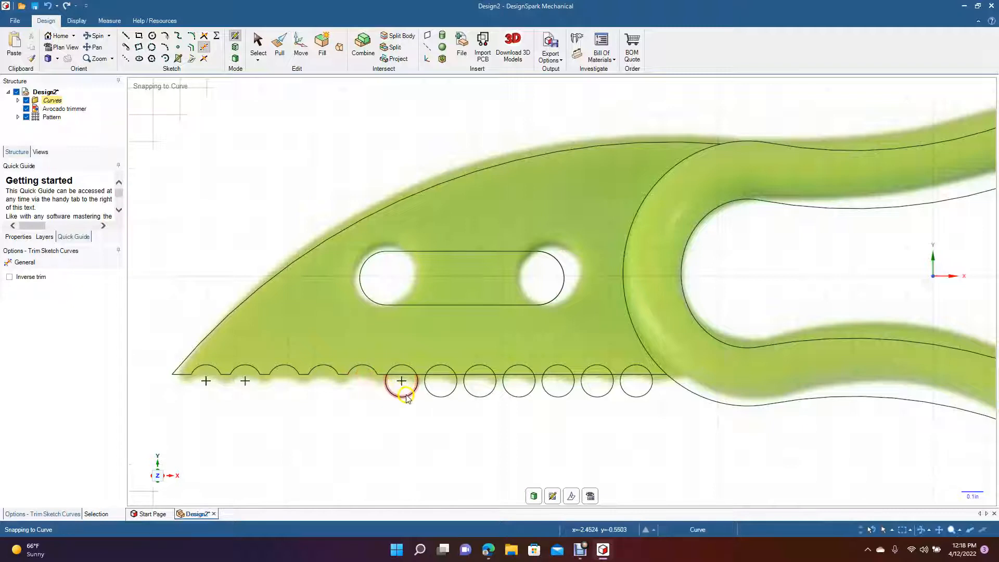
click(407, 379)
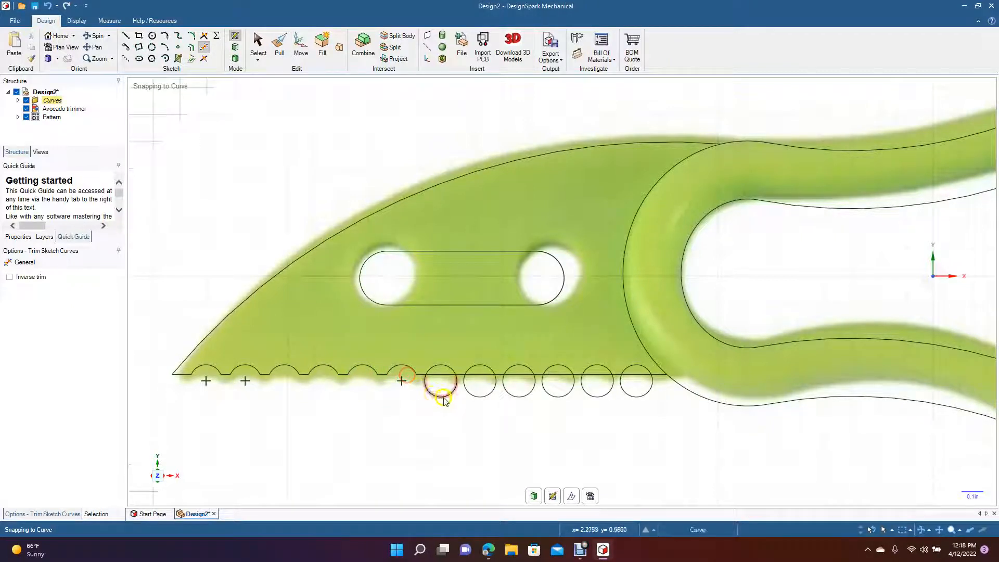
click(445, 396)
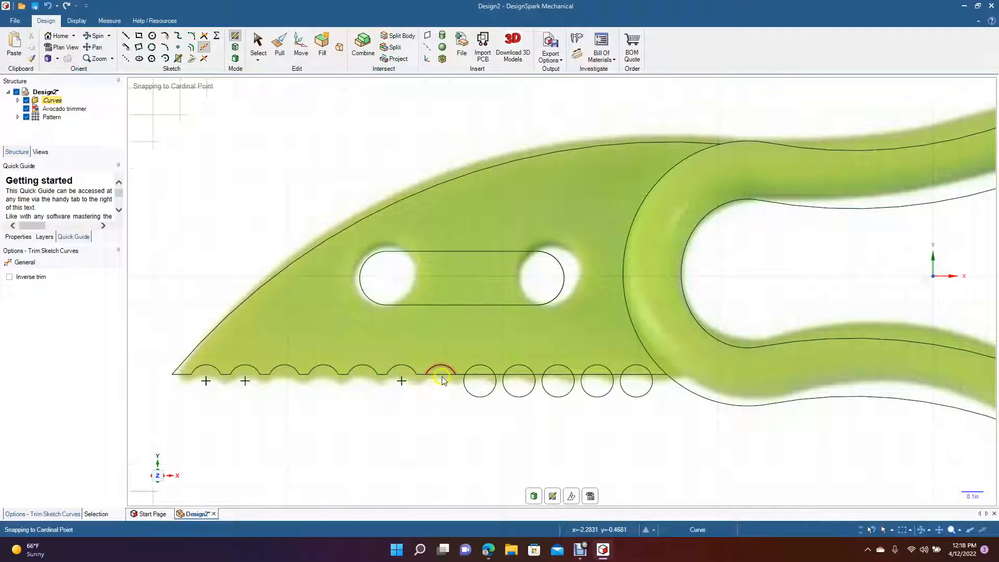
click(442, 374)
click(486, 395)
click(481, 376)
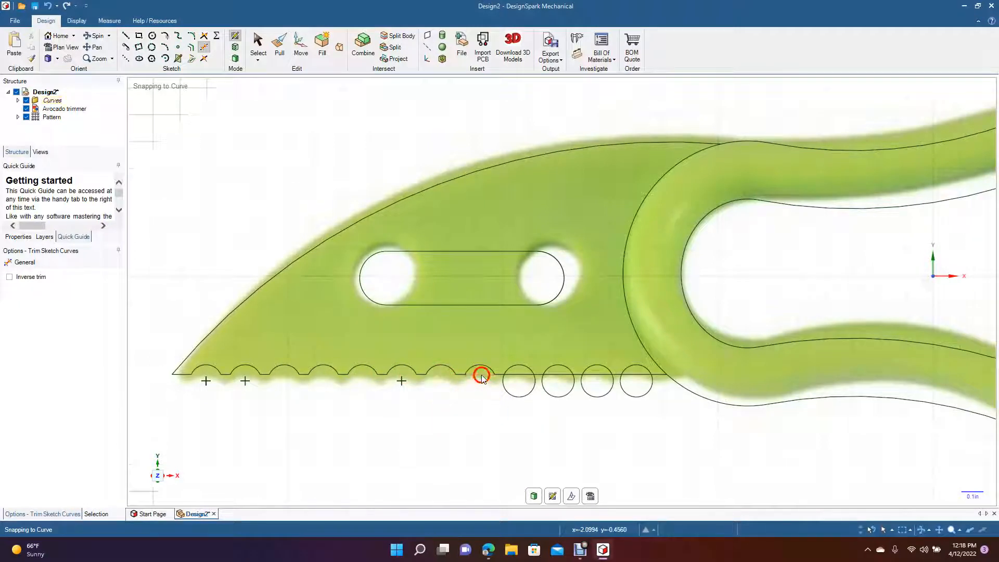
click(519, 396)
click(520, 376)
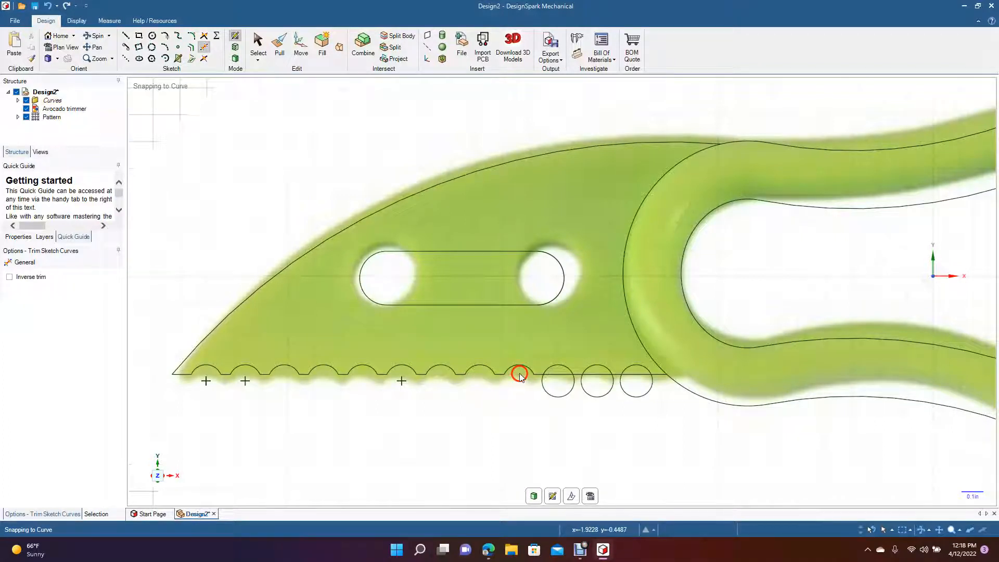
click(554, 397)
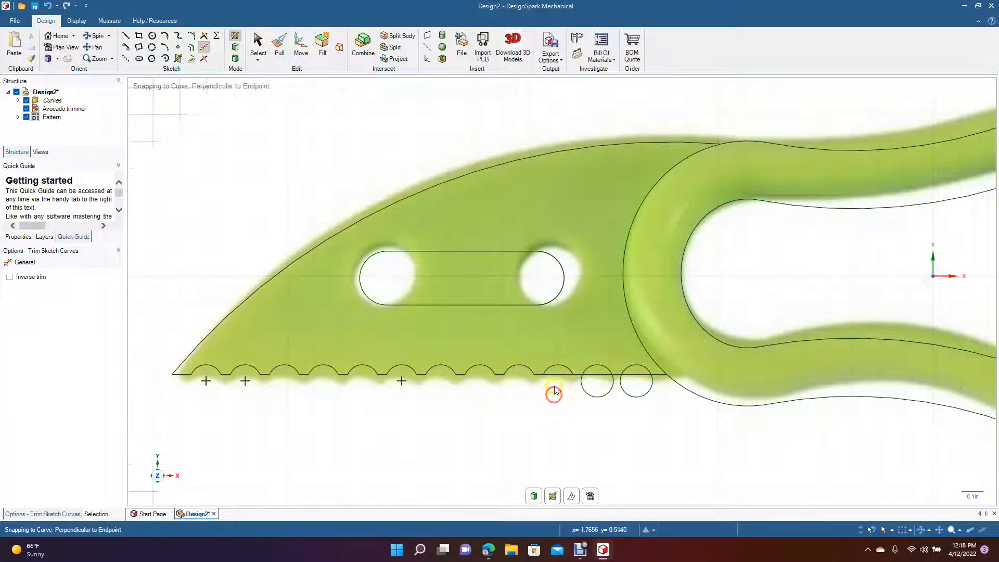
click(598, 397)
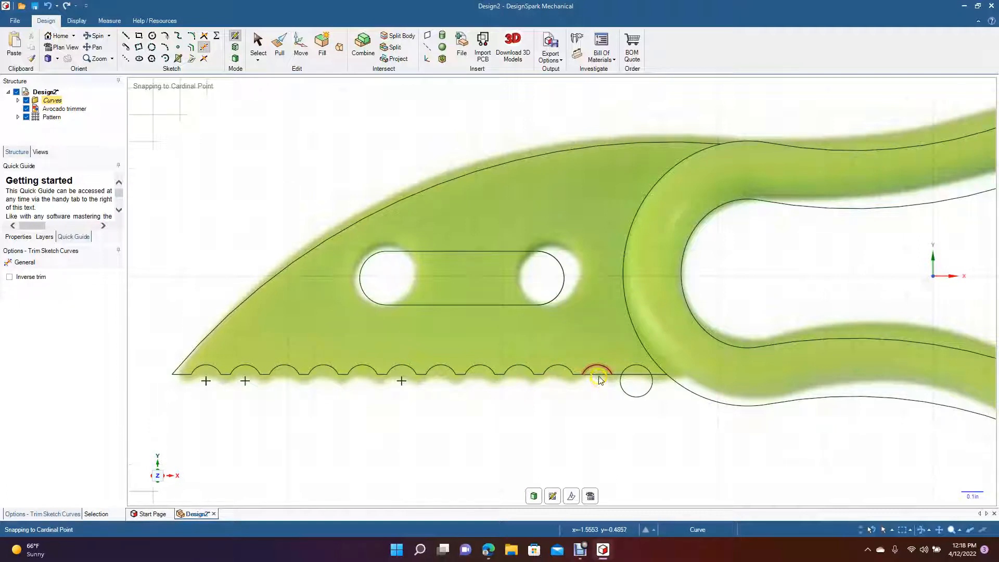
click(634, 396)
click(635, 379)
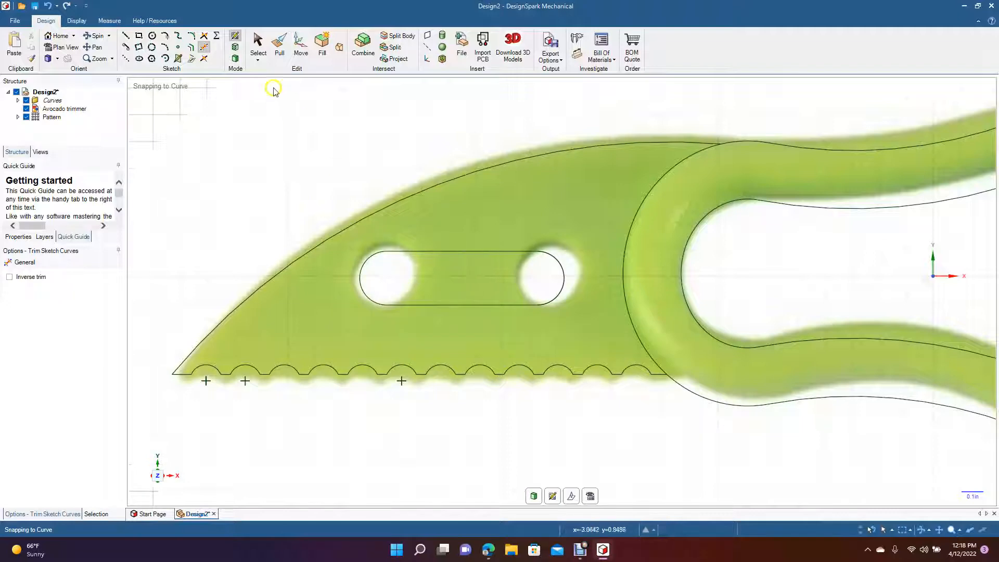
click(258, 42)
drag(272, 183, 393, 243)
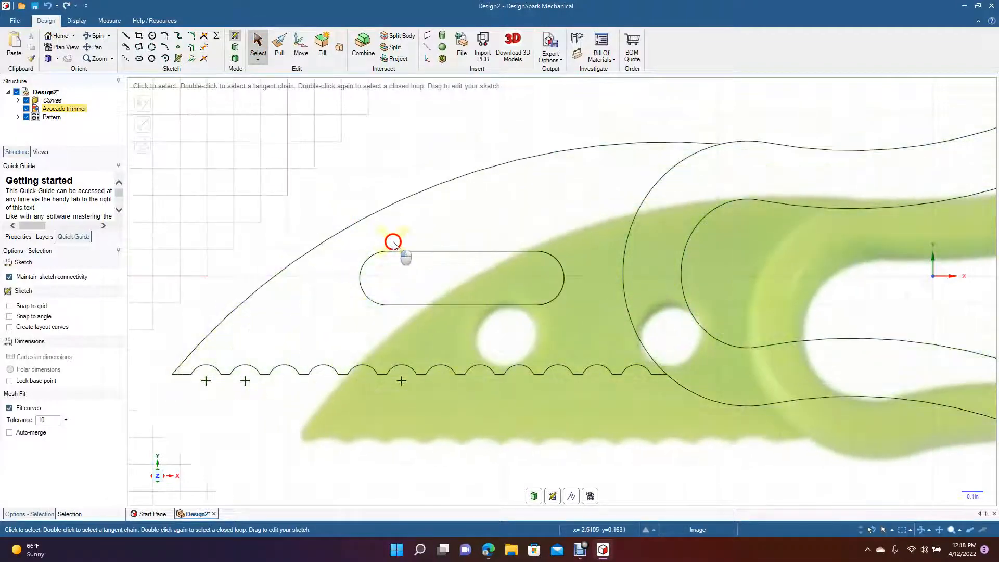
key(ctrl+z)
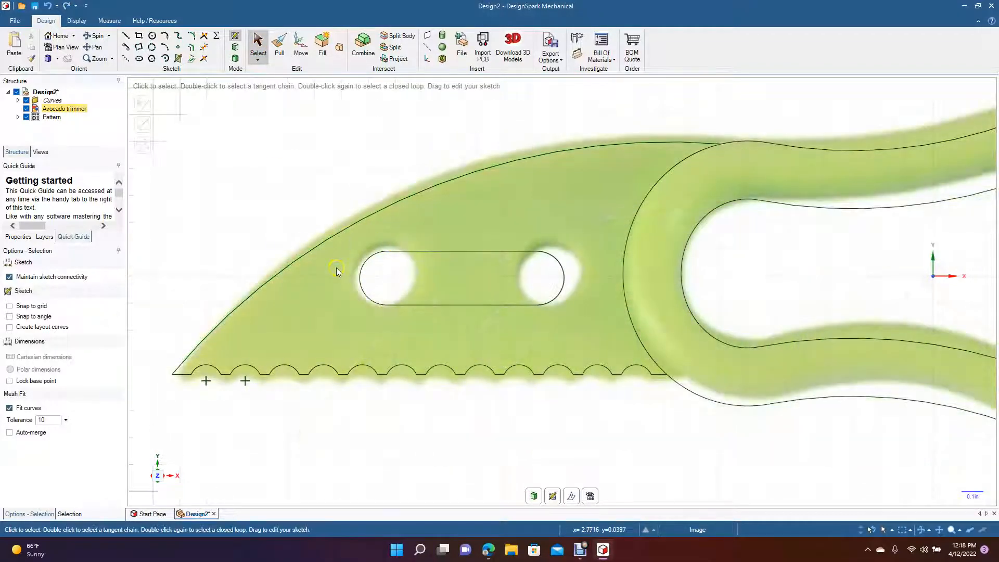
Step: Select the whole slot outline in the blade and move it horizontally about 0.07 in toward the handle
scroll(336, 268, down, 4)
click(318, 197)
drag(319, 179, 572, 308)
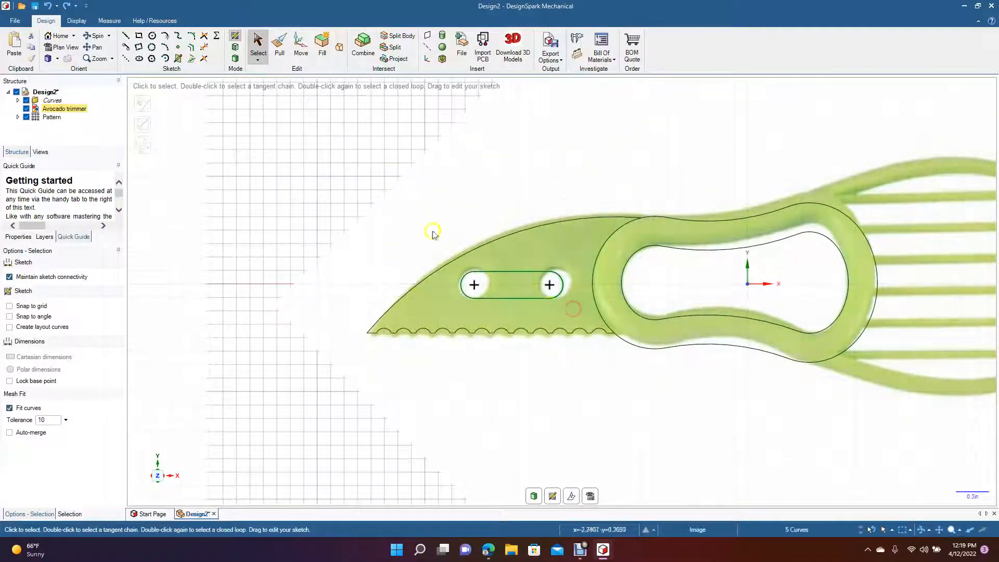
click(301, 47)
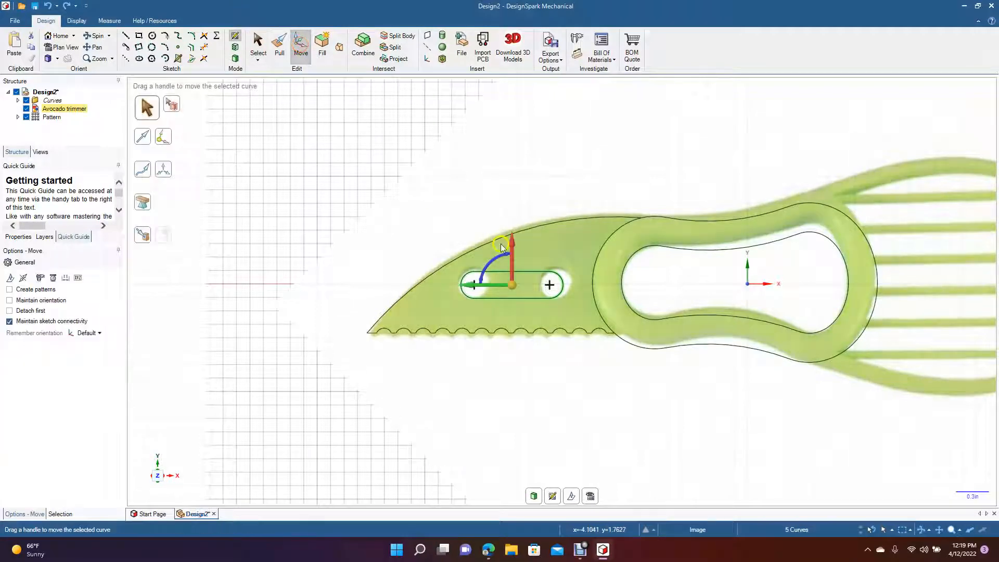
click(470, 287)
drag(470, 287, 478, 286)
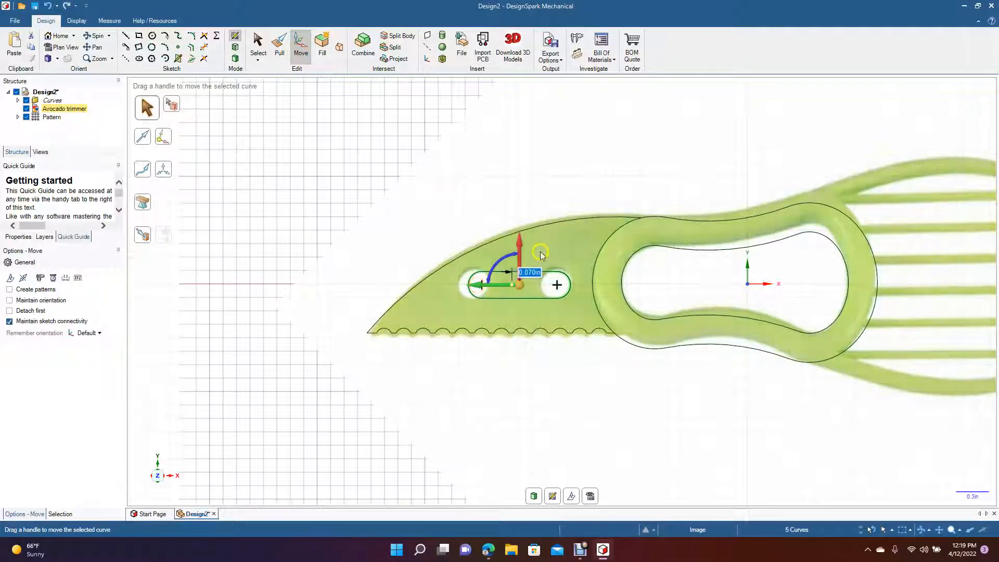
Step: Move the blade's slot outline about 0.02 in straight down and clear the selection
click(521, 248)
drag(522, 249, 522, 252)
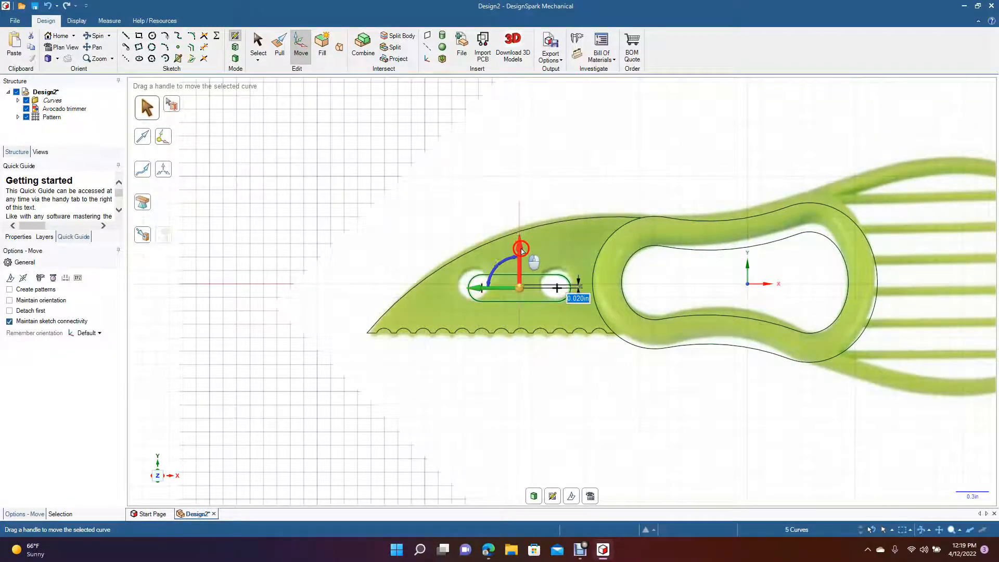
click(362, 263)
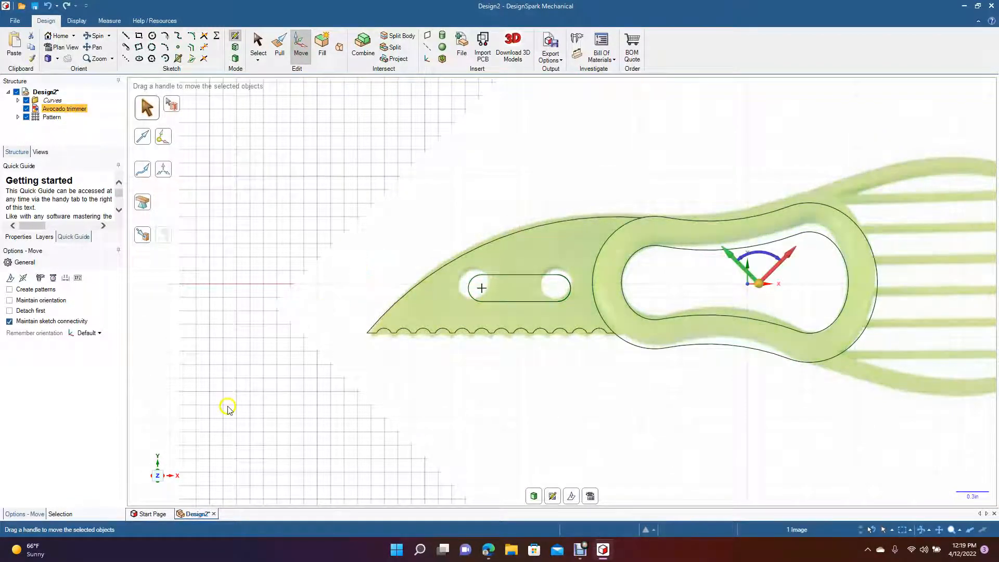
click(227, 406)
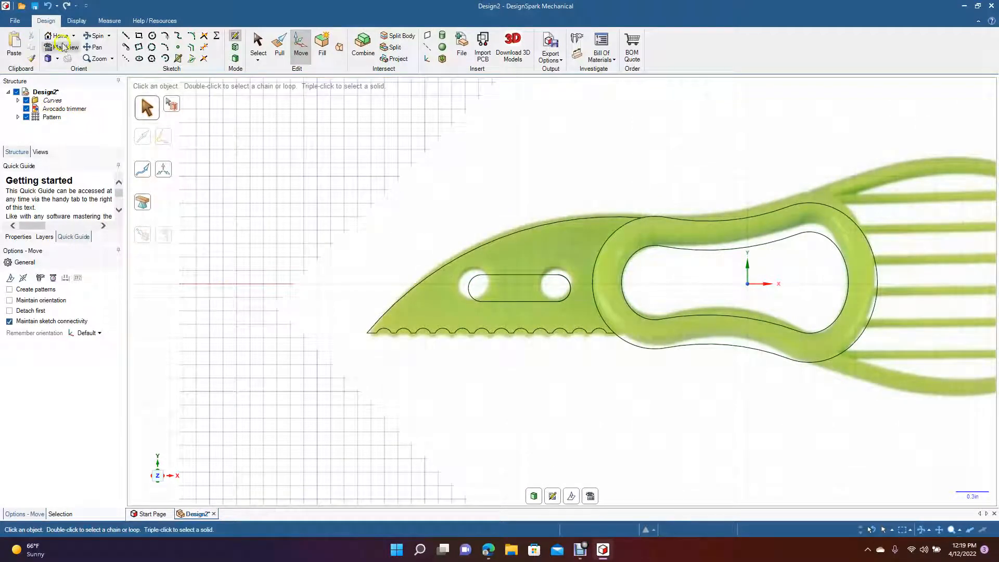
Step: Try a horizontal line from the handle ring's blade-side edge to the slicer's far end, and undo it
click(96, 47)
drag(359, 173, 110, 226)
drag(308, 235, 268, 231)
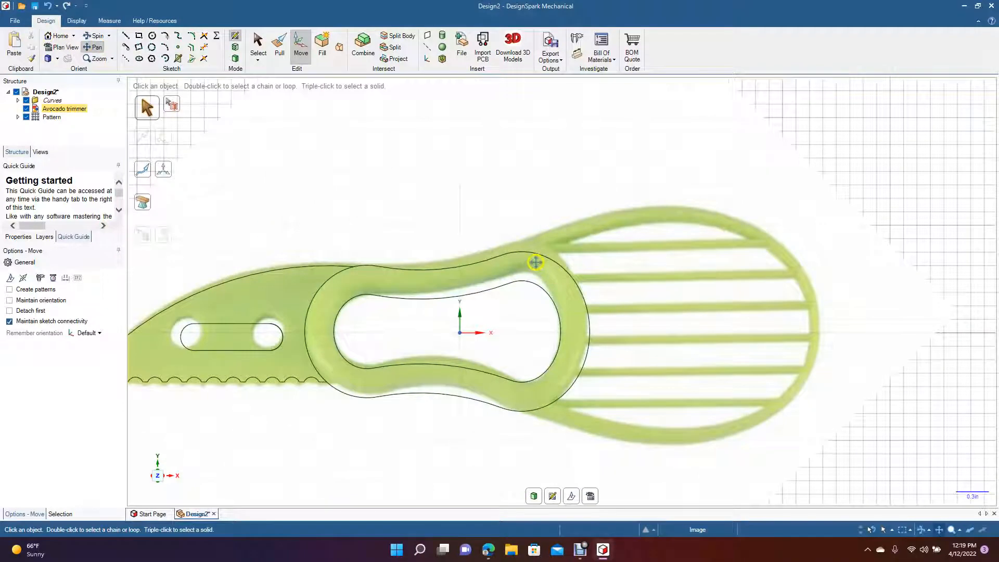
click(125, 35)
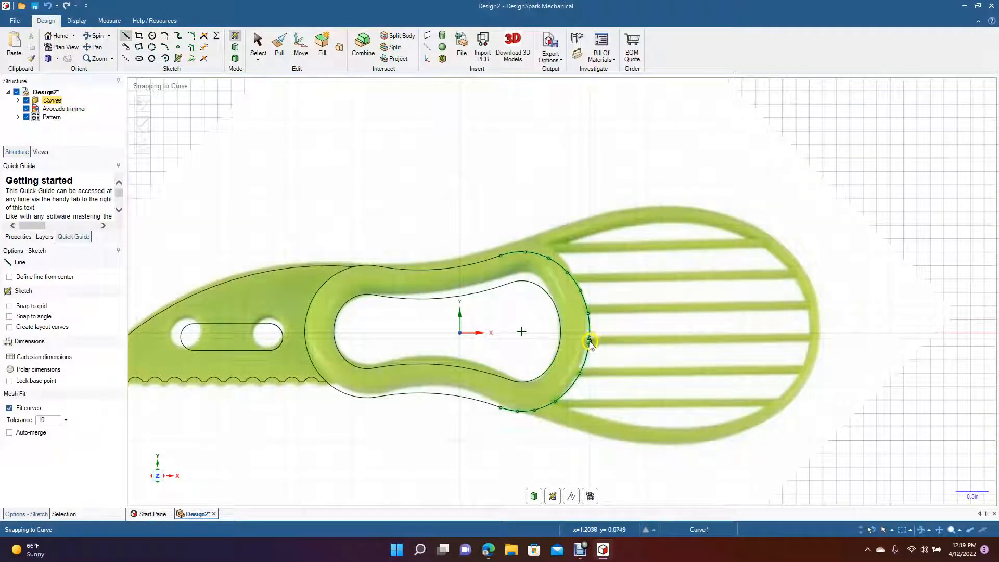
click(304, 329)
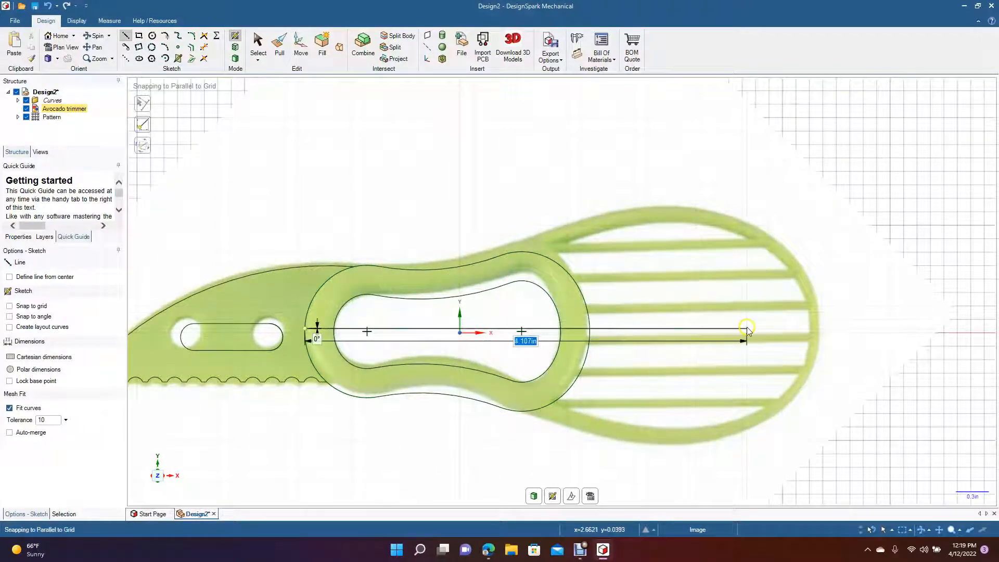
click(817, 329)
key(Escape)
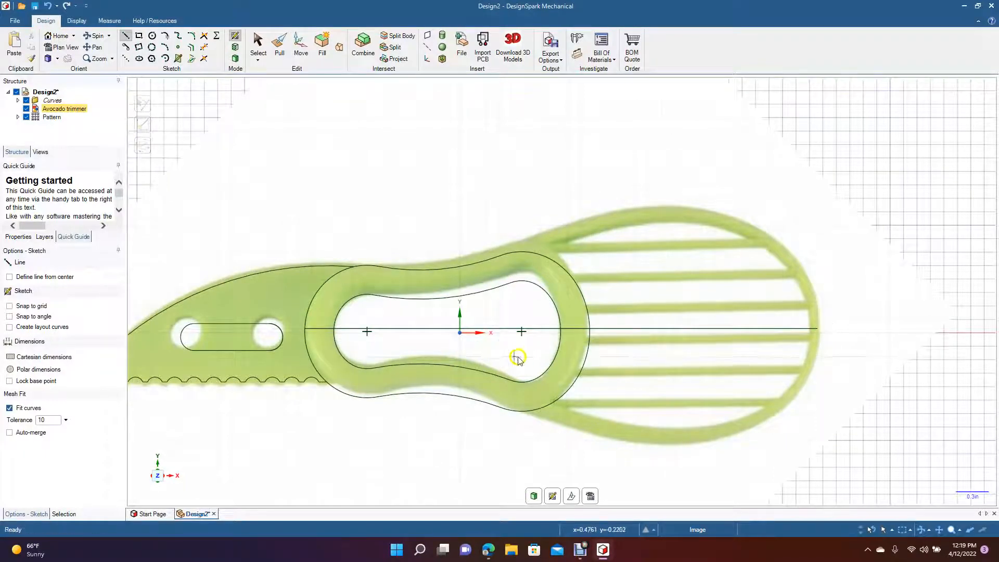
key(ctrl+z)
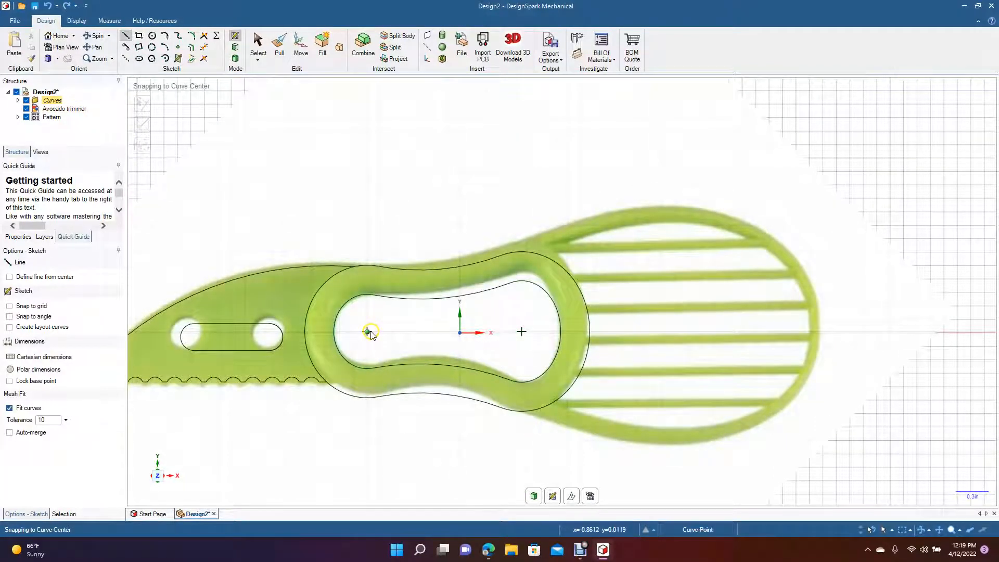
Step: Draw a horizontal line about 4.52 in long from the centre of the handle opening's blade-side arc past the slicer end, and make it construction geometry
click(125, 36)
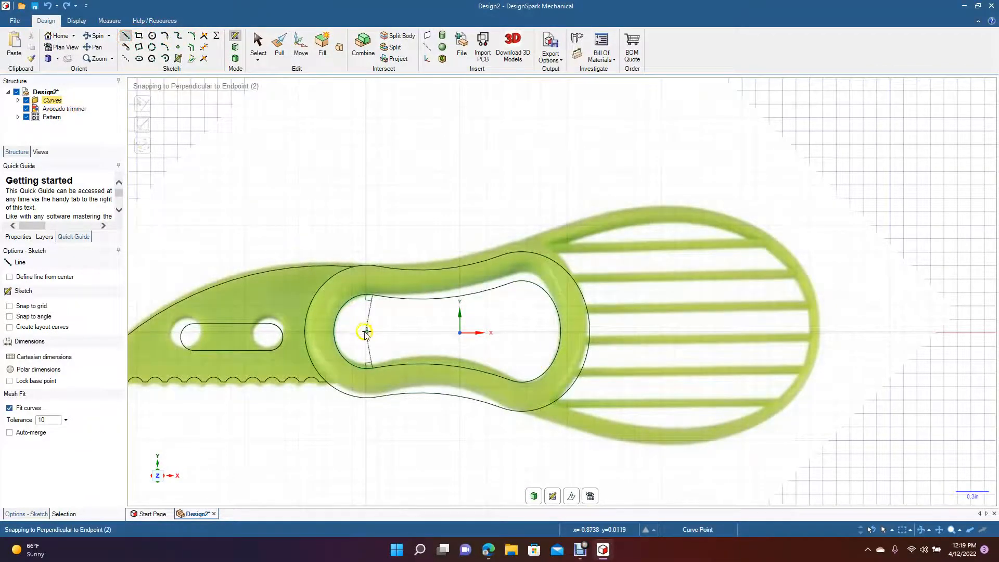
click(367, 332)
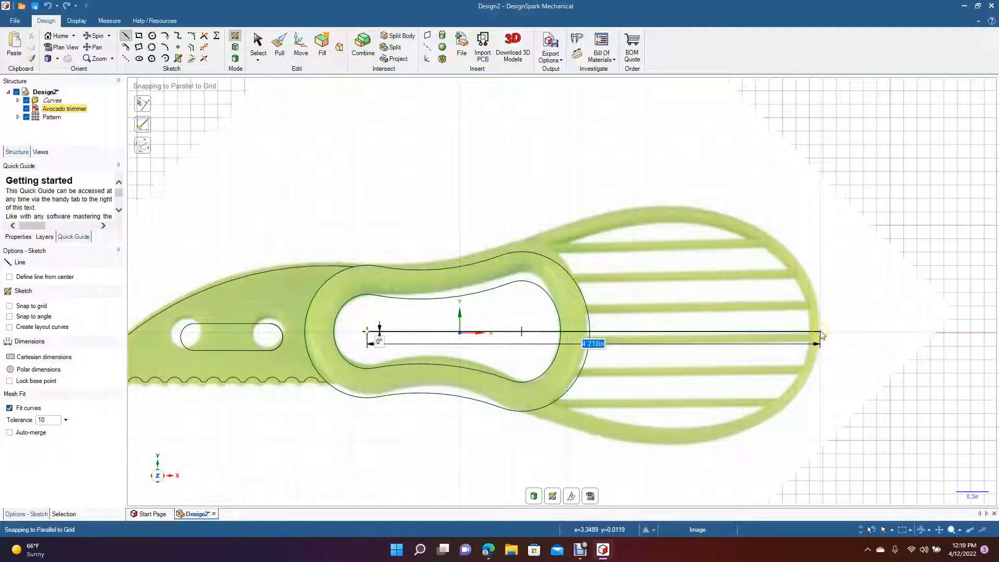
click(851, 331)
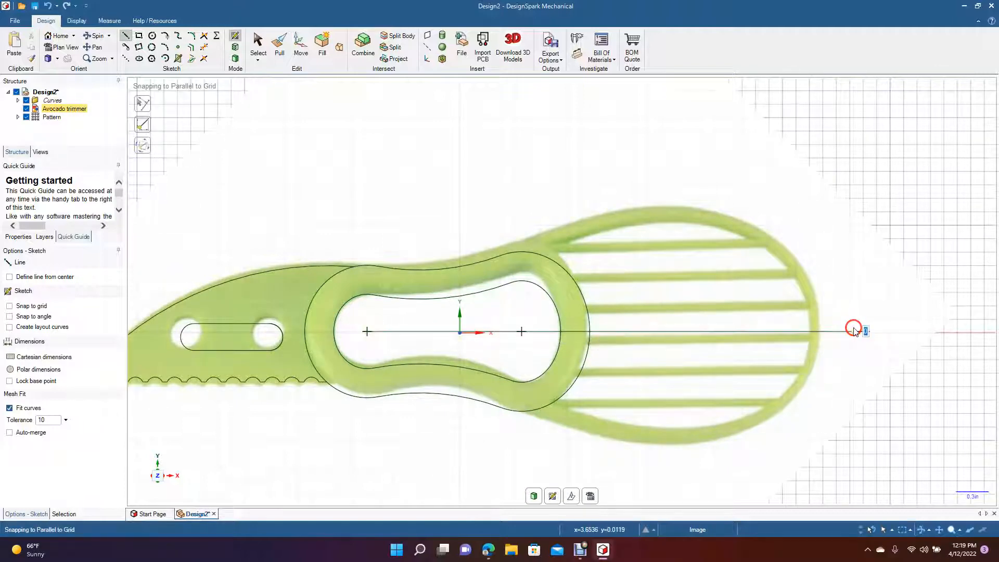
click(258, 45)
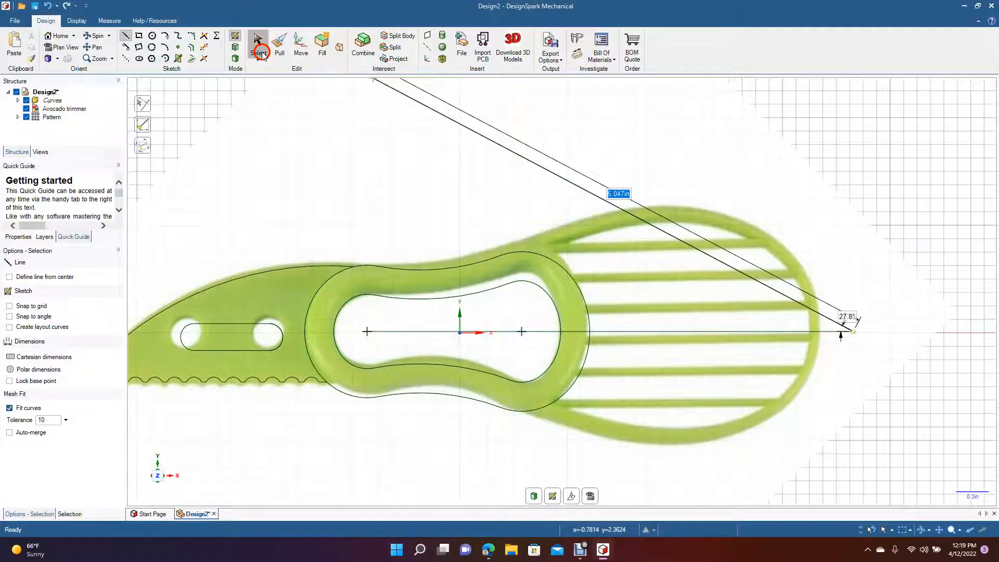
click(842, 331)
right_click(843, 332)
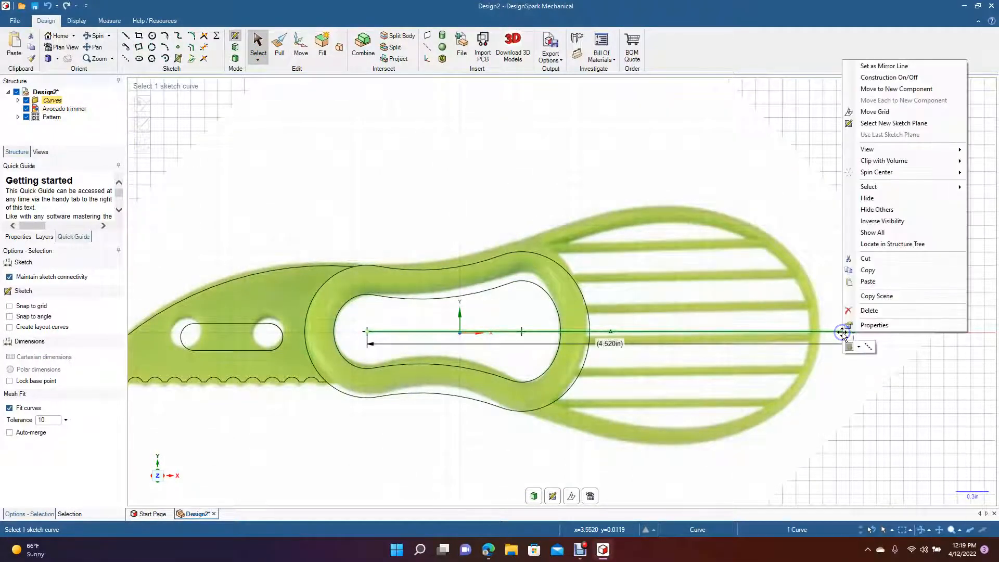
click(880, 77)
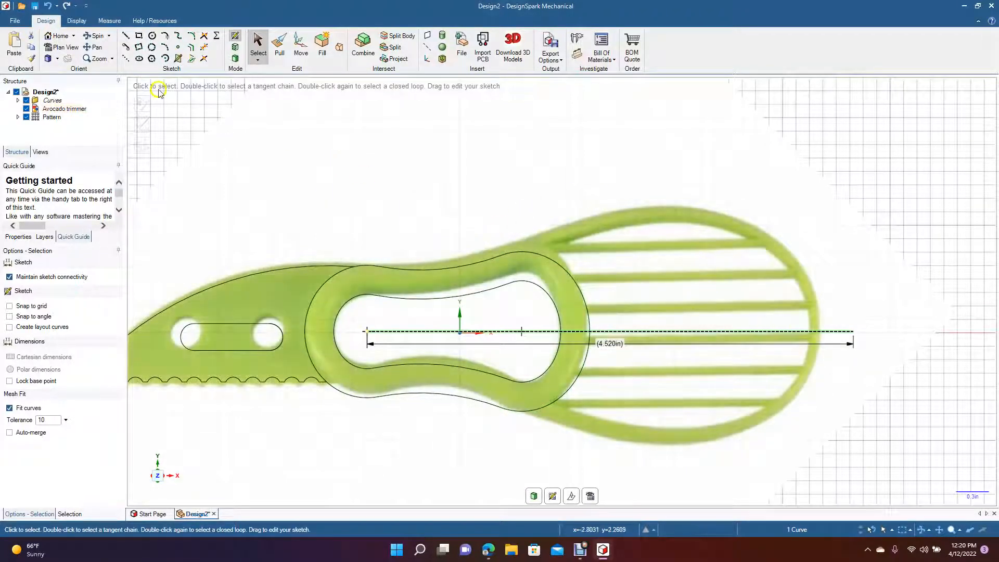
Step: Try tracing the upper half of the slicer's outer edge with a spline from the handle ring to the construction line
click(176, 36)
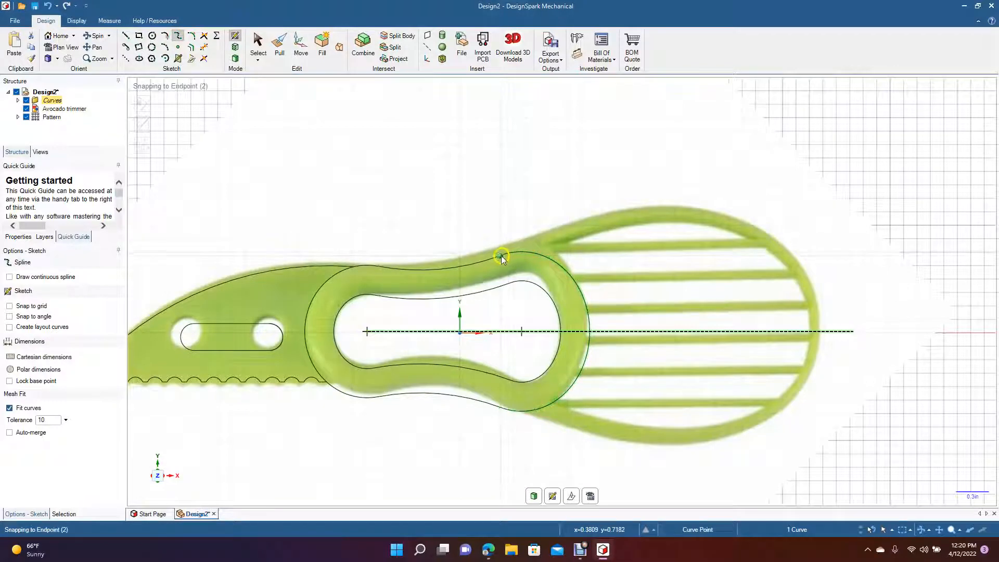
click(515, 251)
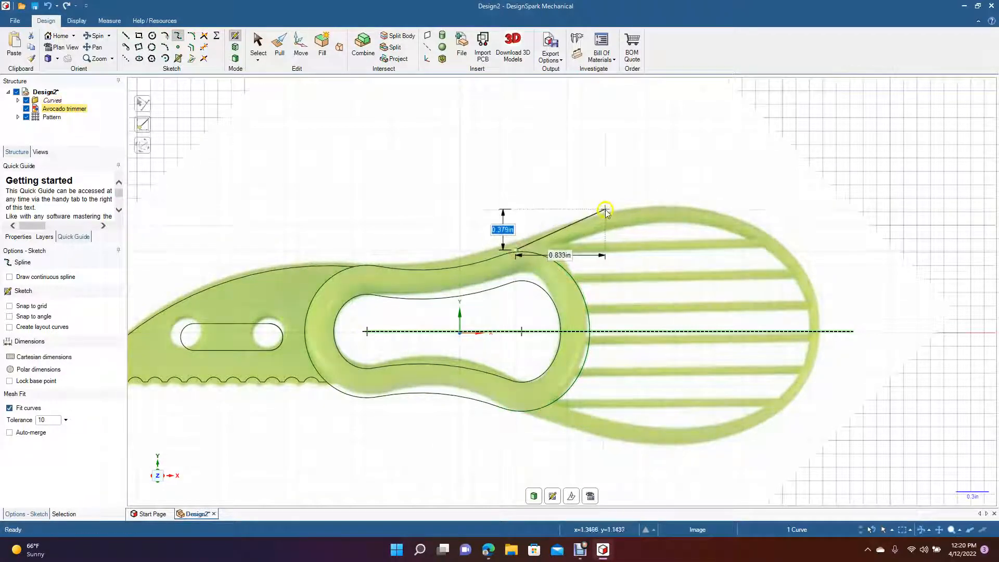
click(617, 212)
click(691, 208)
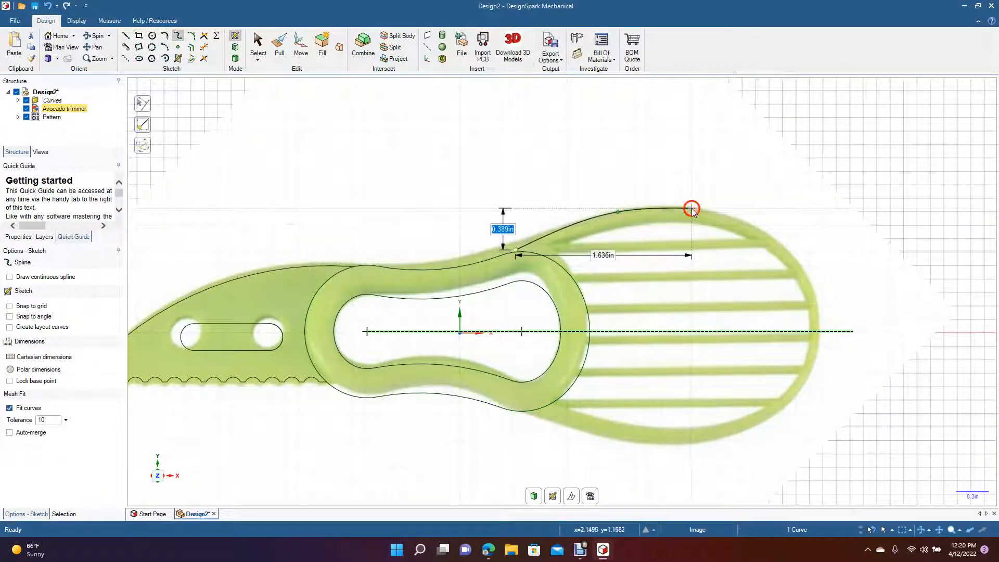
click(764, 231)
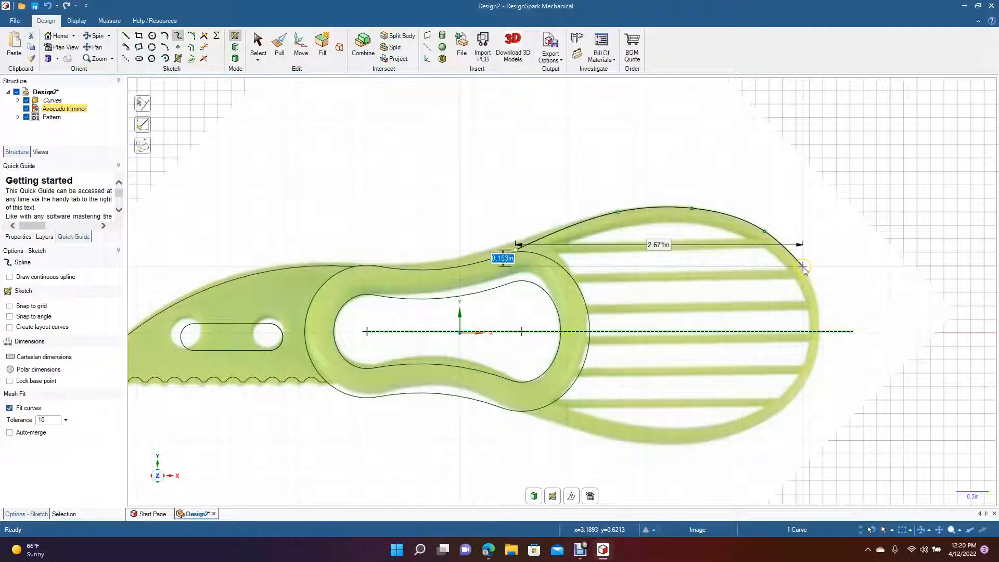
click(803, 267)
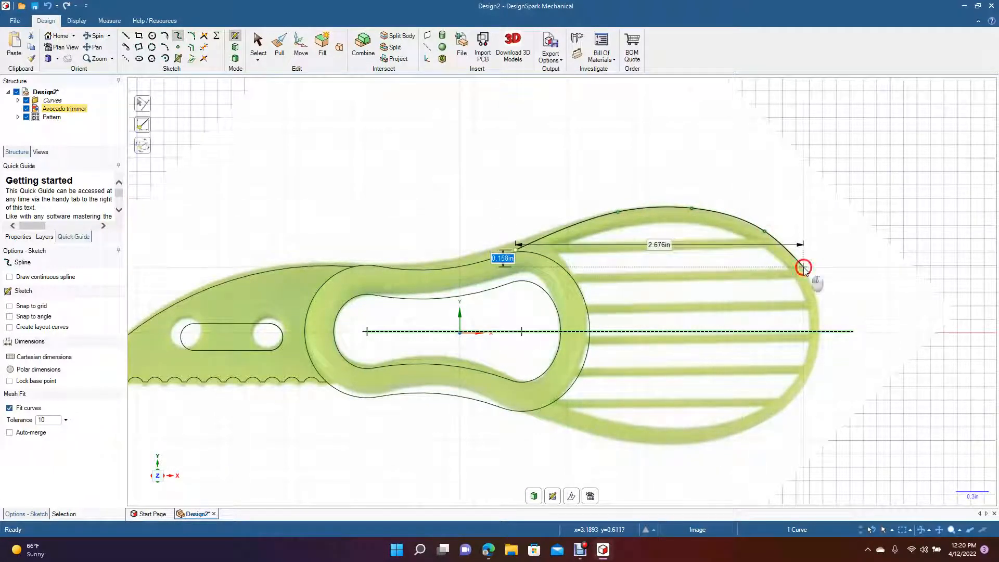
click(817, 300)
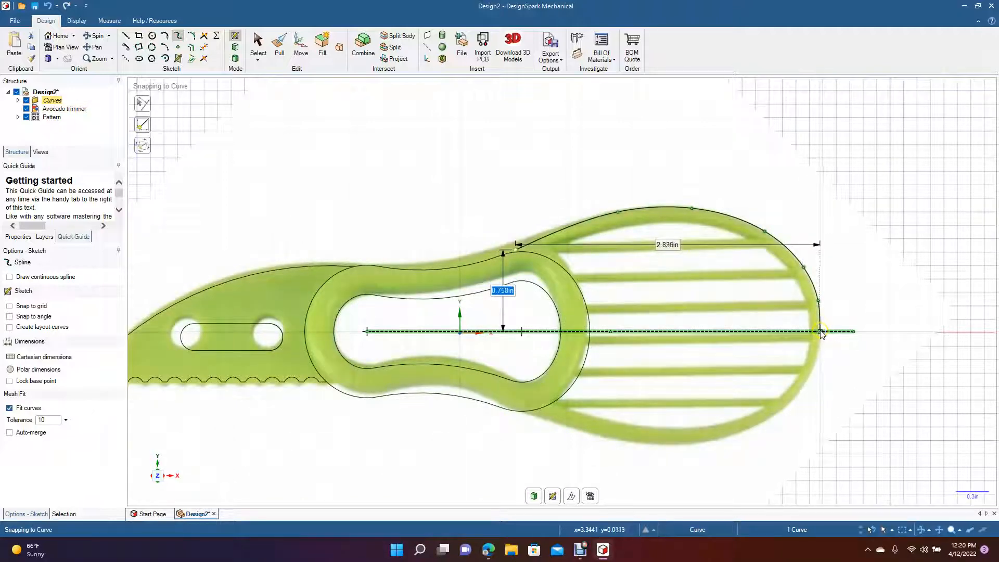
double_click(821, 332)
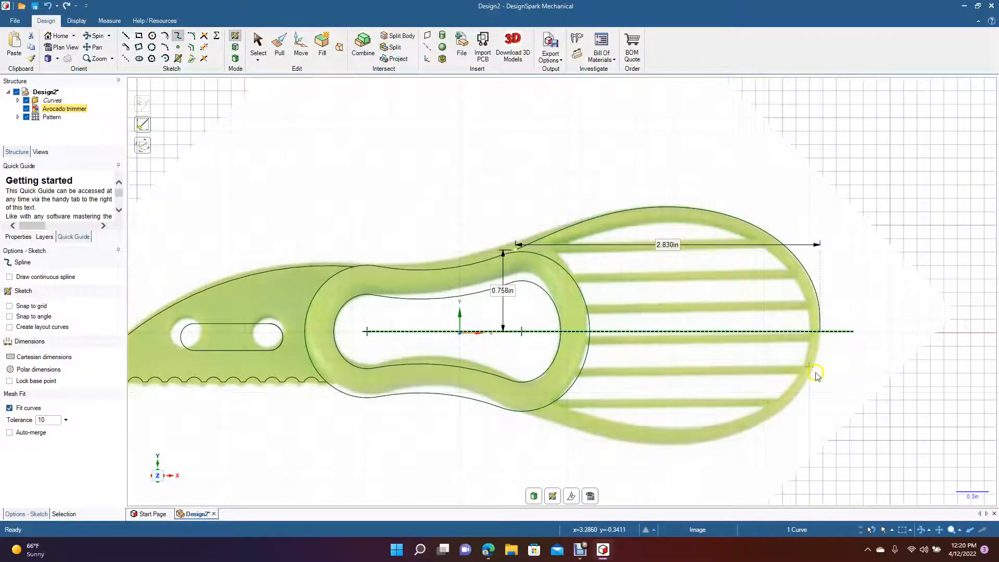
Step: Undo the half-outline spline traced over the slicer head
key(ctrl+z)
key(ctrl+z)
key(ctrl+z)
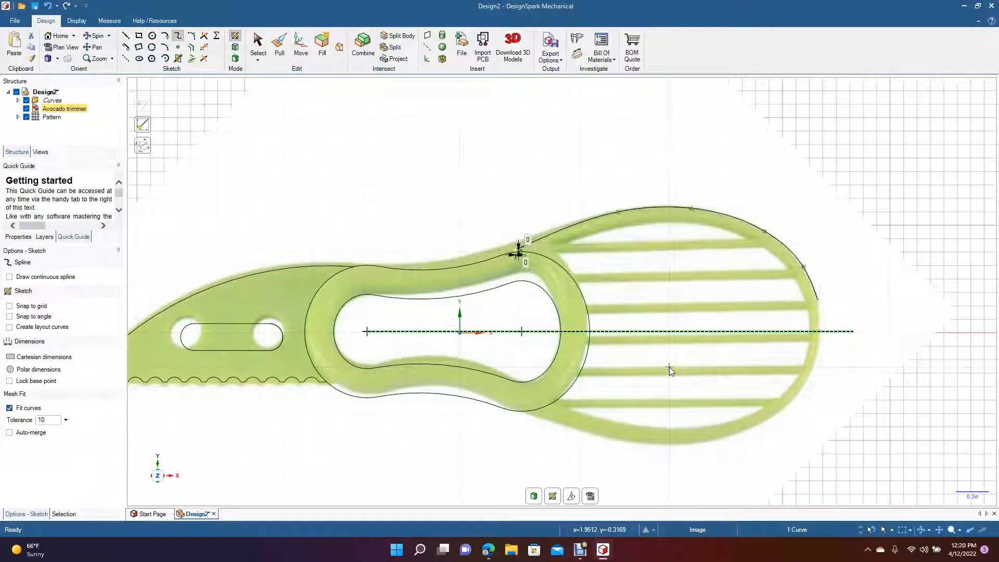
key(ctrl+z)
key(ctrl+z)
key(ctrl+z)
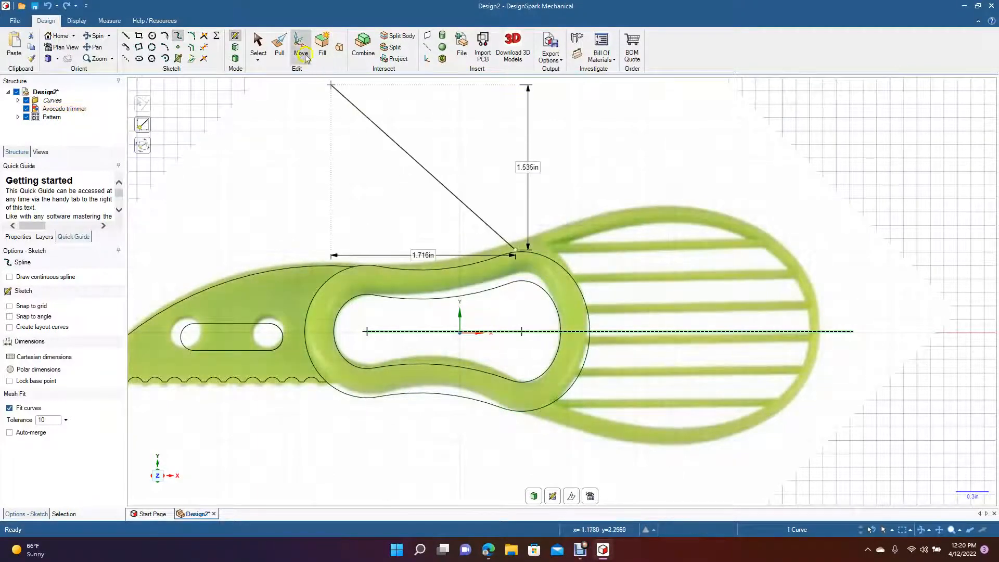
Step: Set the horizontal construction line through the handle and slicer as a mirror line
click(258, 44)
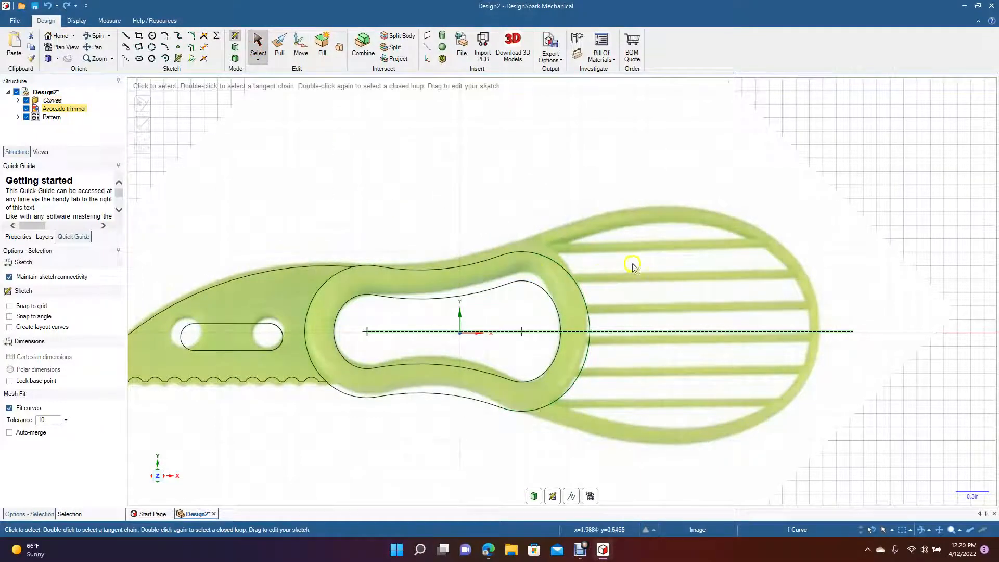
click(838, 332)
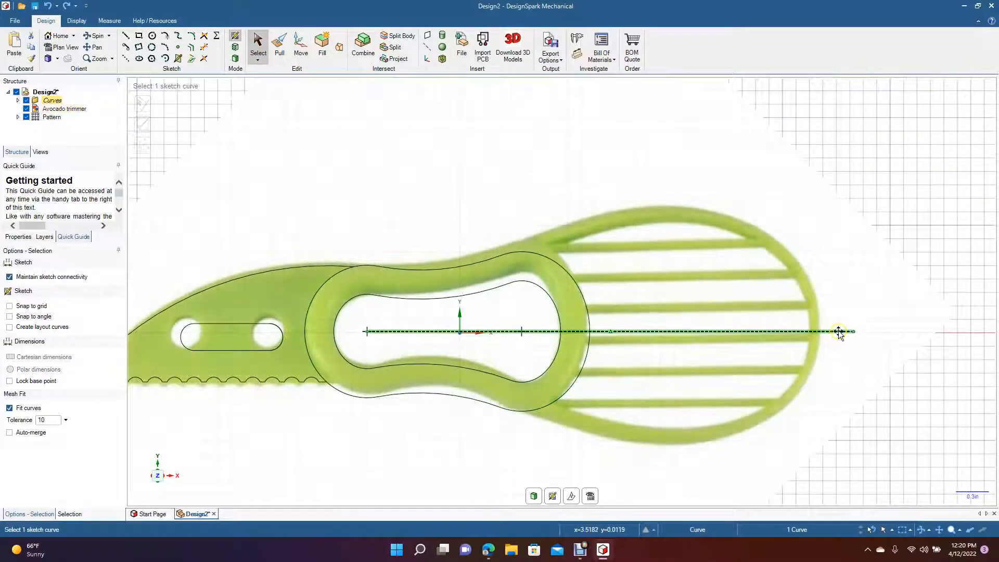
right_click(838, 332)
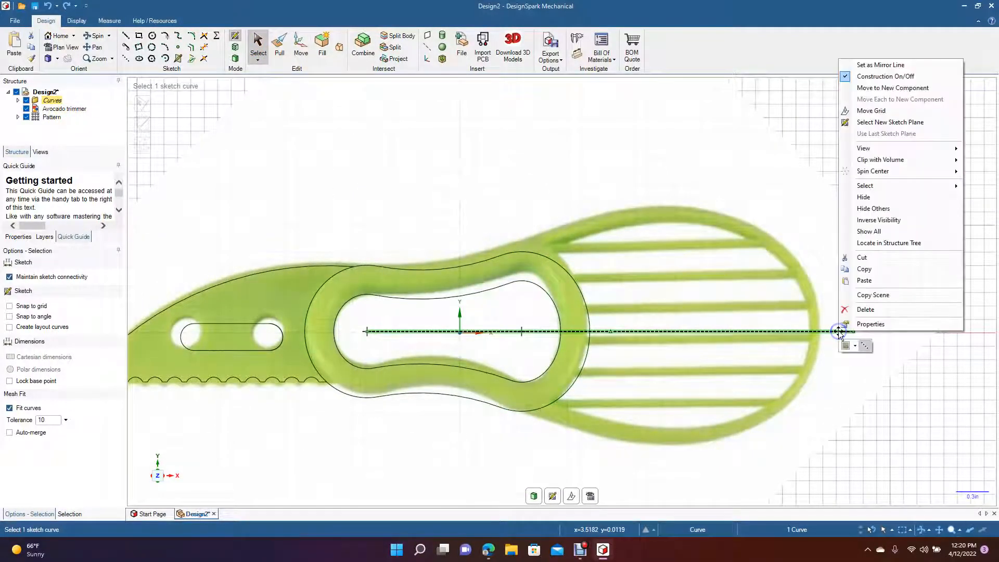
click(862, 66)
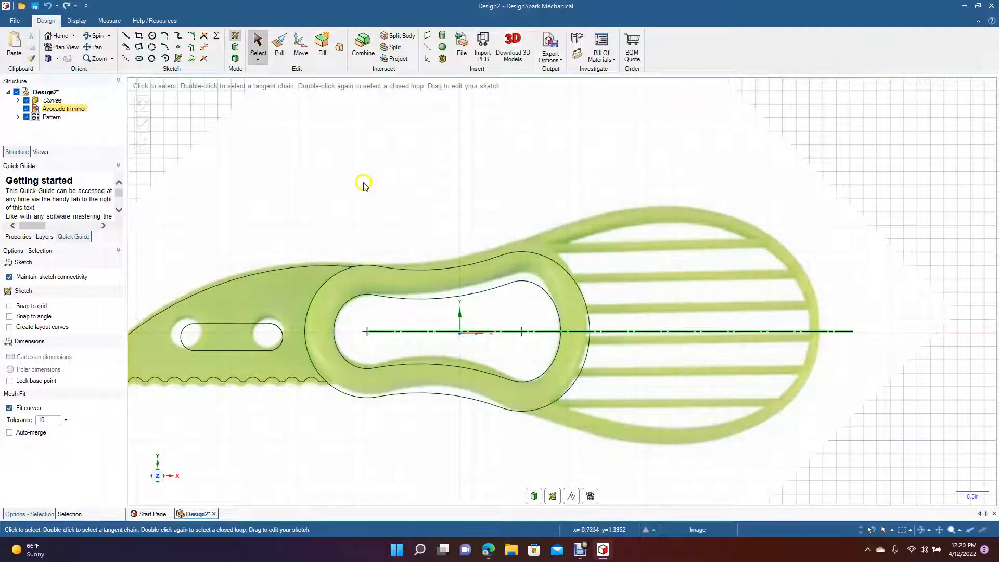
Step: Trace the slicer's upper outer edge with a mirrored spline from the handle ring to the mirror line, about 2.90 in horizontally and 0.74 in vertically
click(179, 36)
click(517, 260)
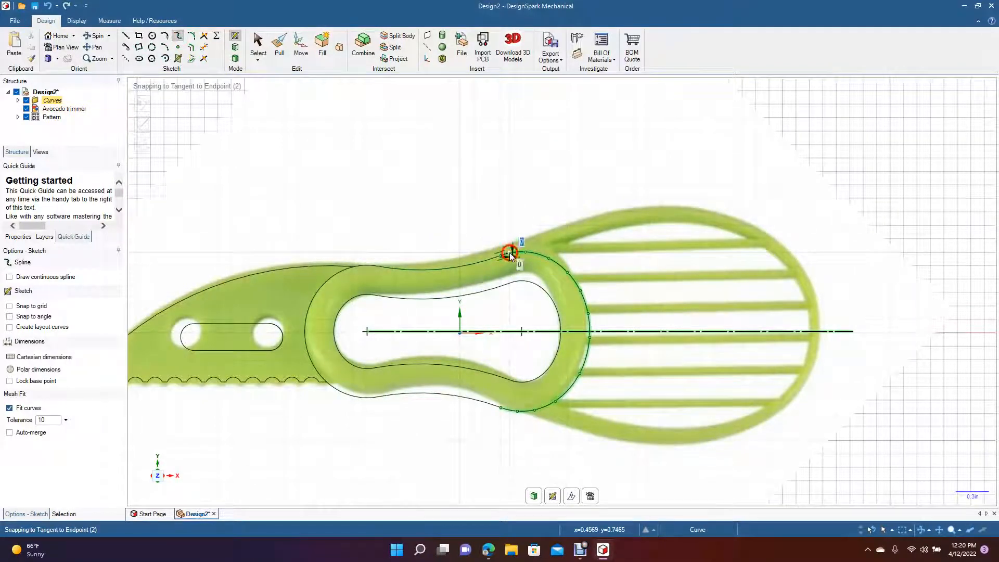
click(509, 253)
click(617, 212)
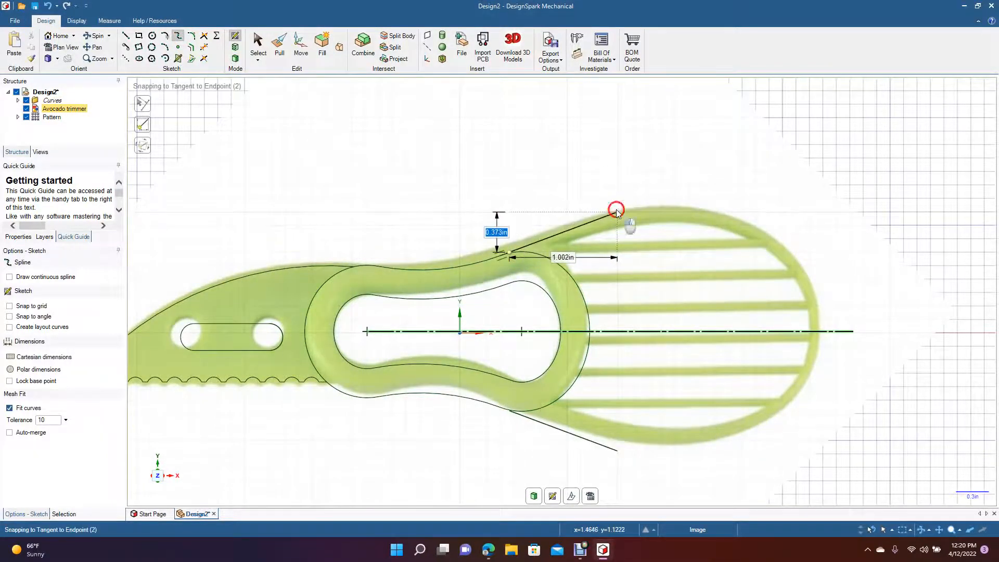
click(682, 207)
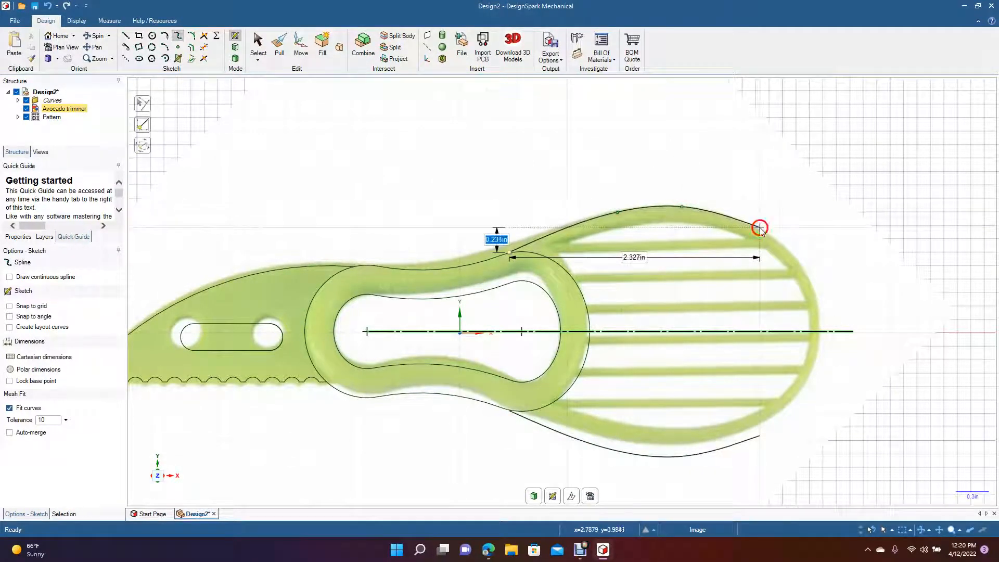
click(760, 227)
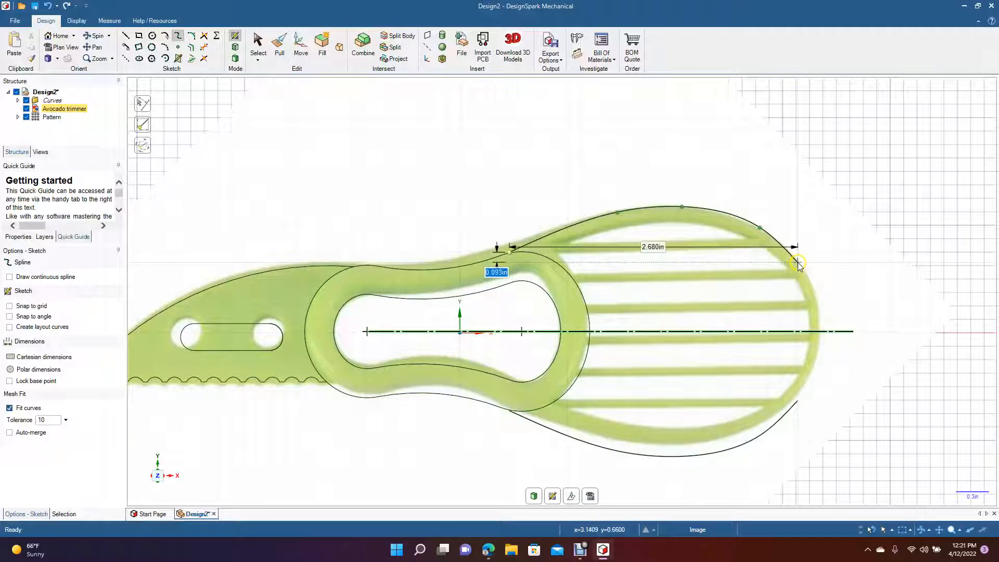
click(800, 261)
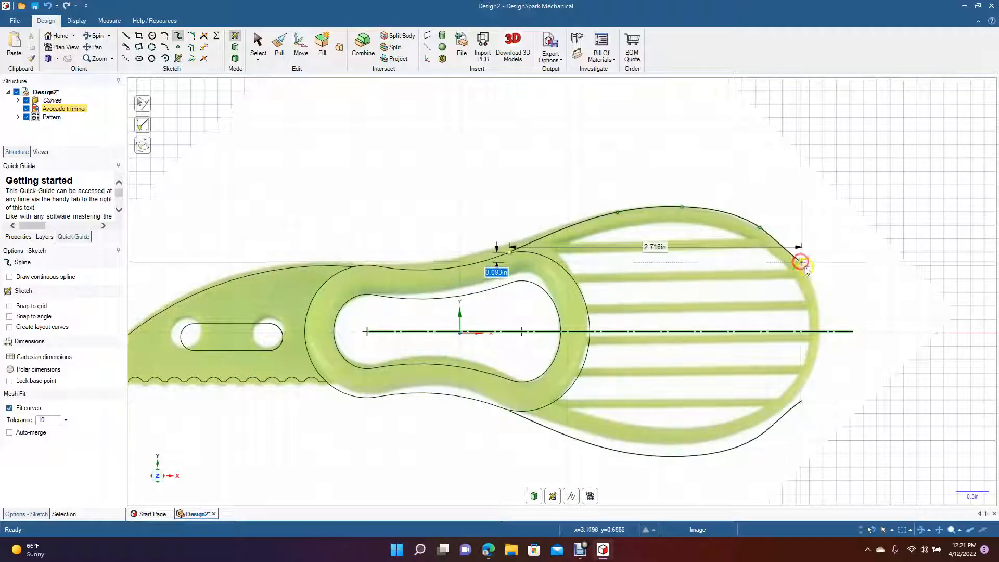
click(817, 295)
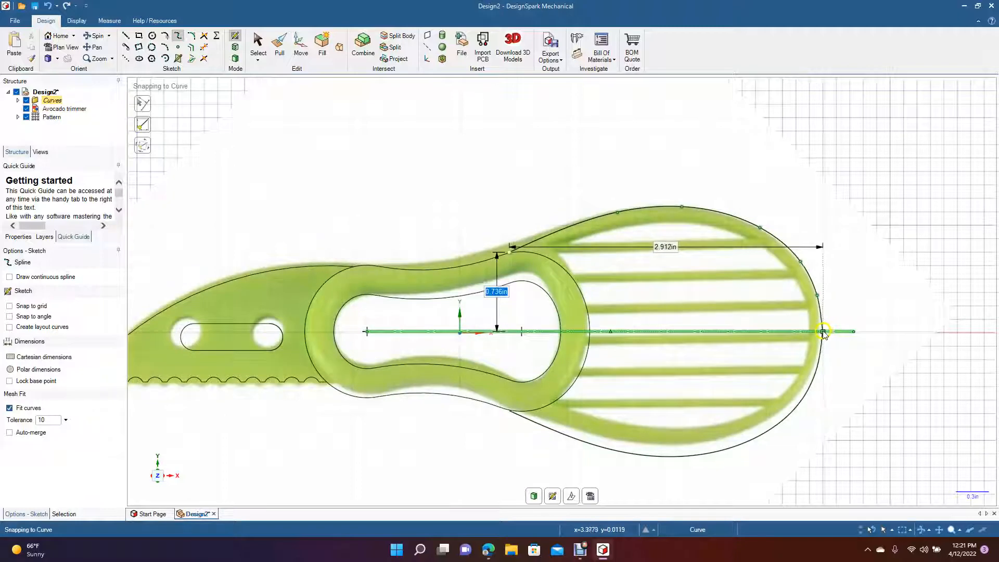
double_click(822, 331)
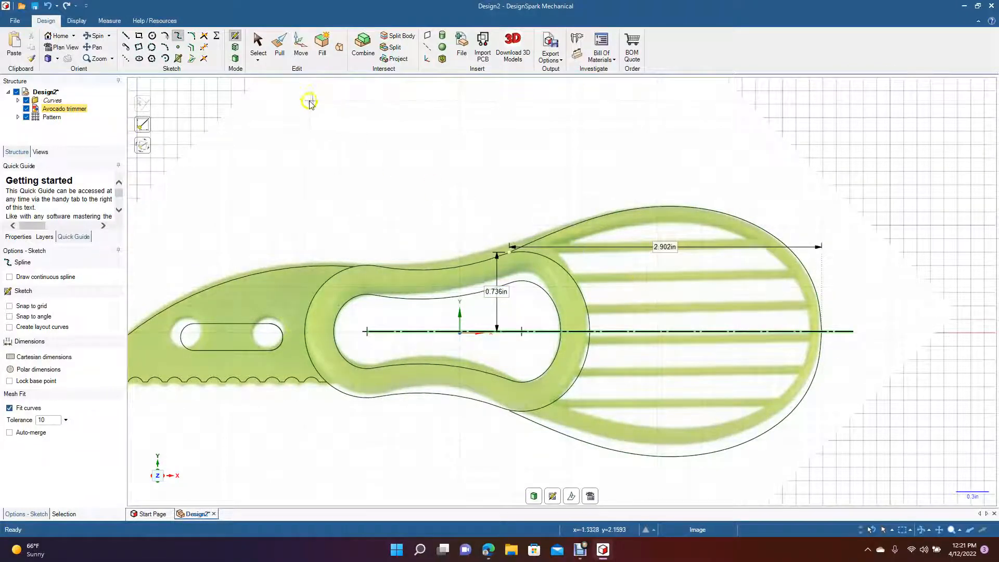
click(260, 54)
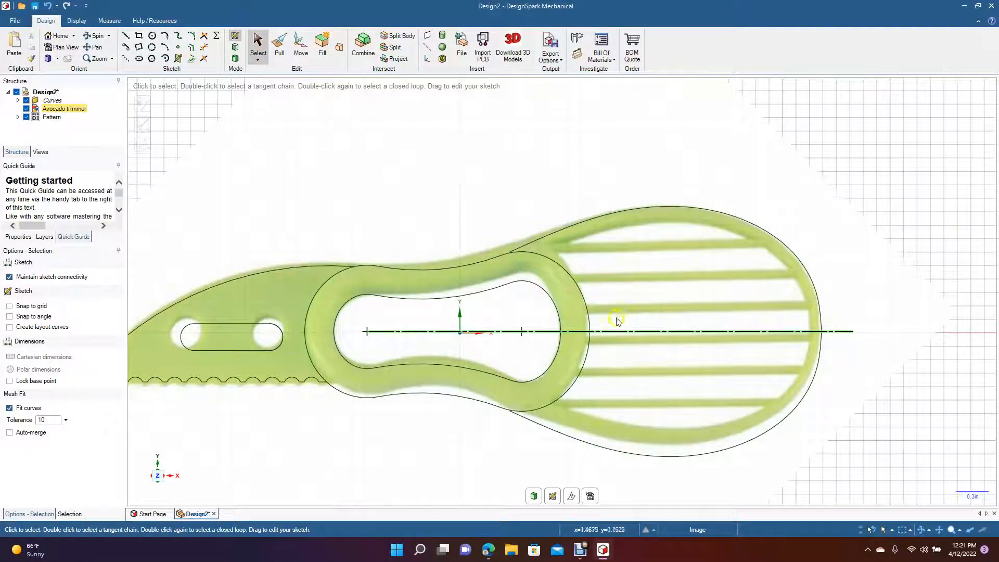
Step: Delete the horizontal mirror line and offset the slicer's upper outer curve inward by 0.15 in
click(836, 333)
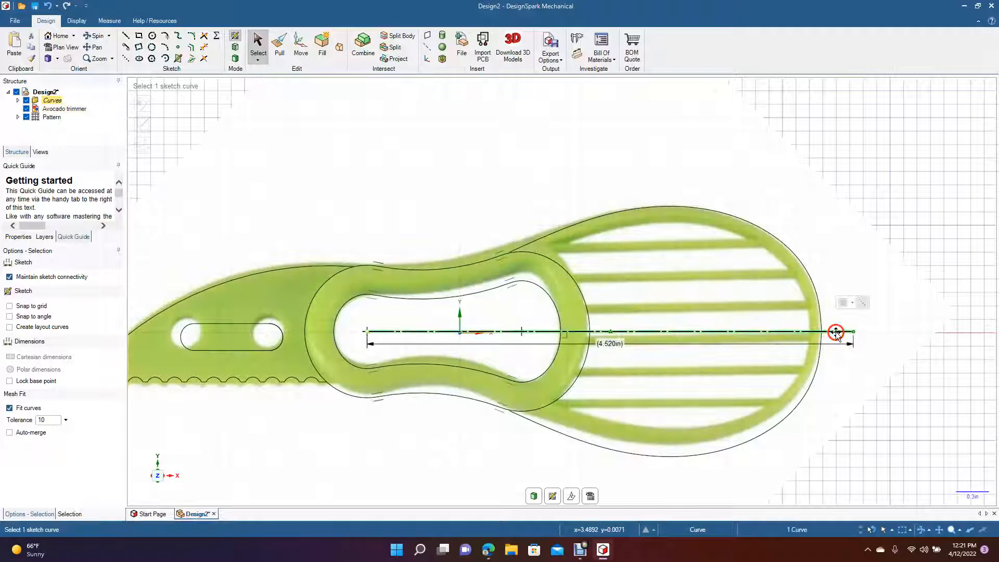
key(Delete)
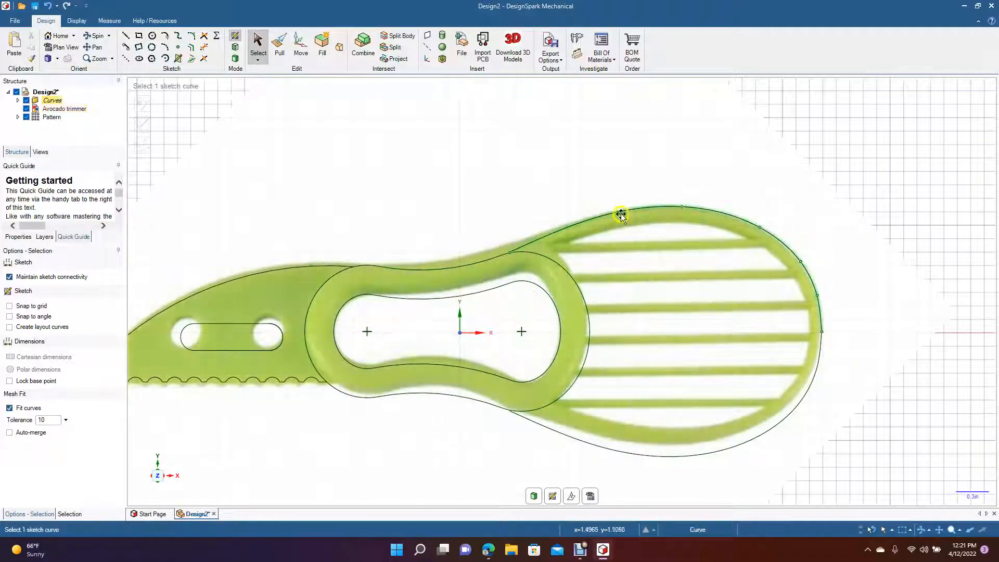
click(191, 47)
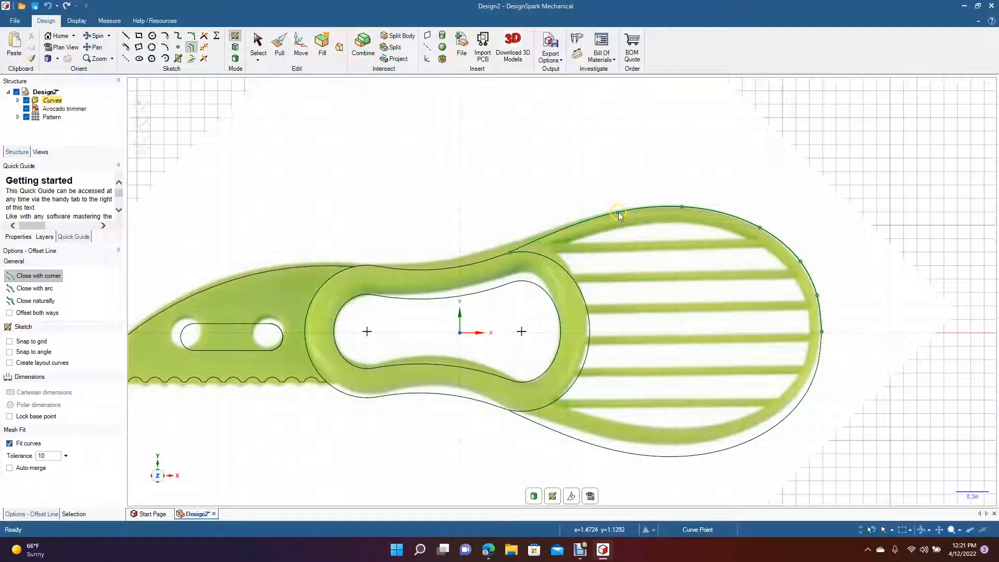
click(618, 211)
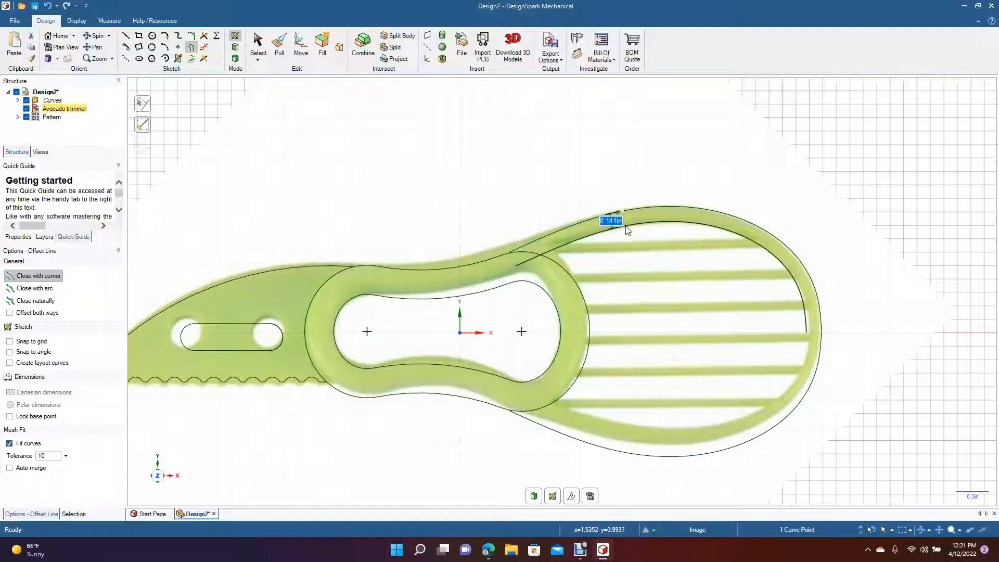
text(0.15)
click(626, 227)
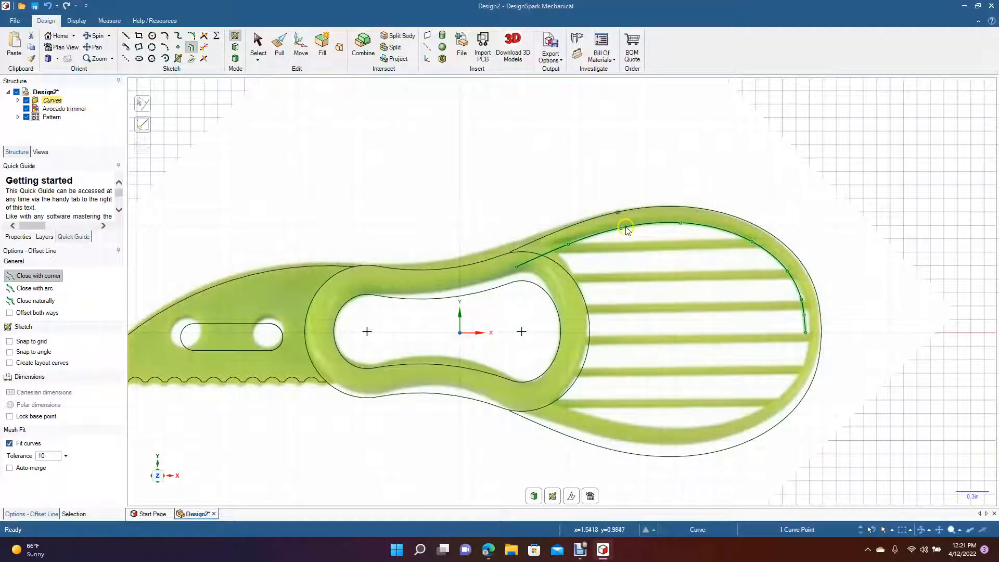
click(763, 176)
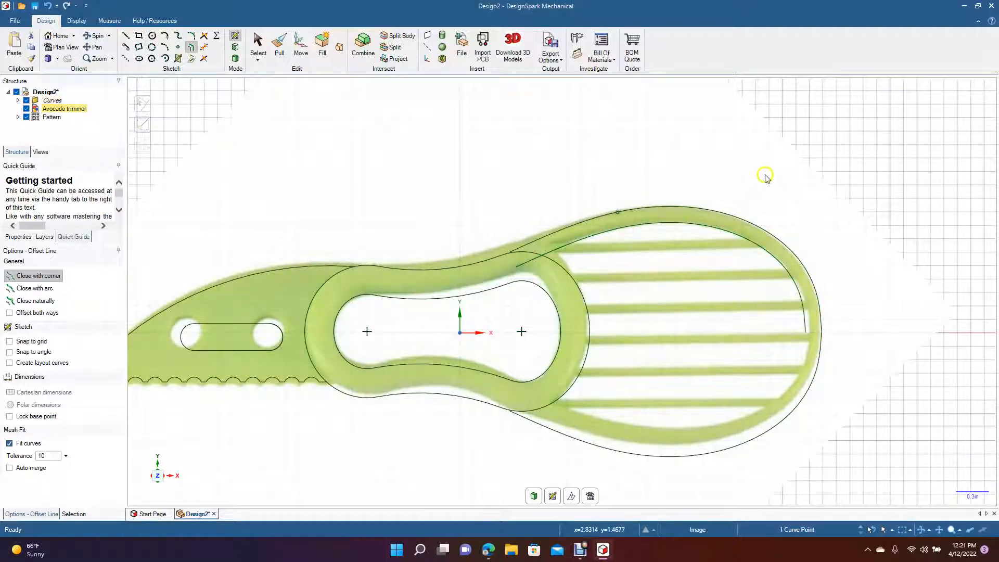
Step: Offset the slicer's lower outer curve inward by 0.15 in
click(750, 442)
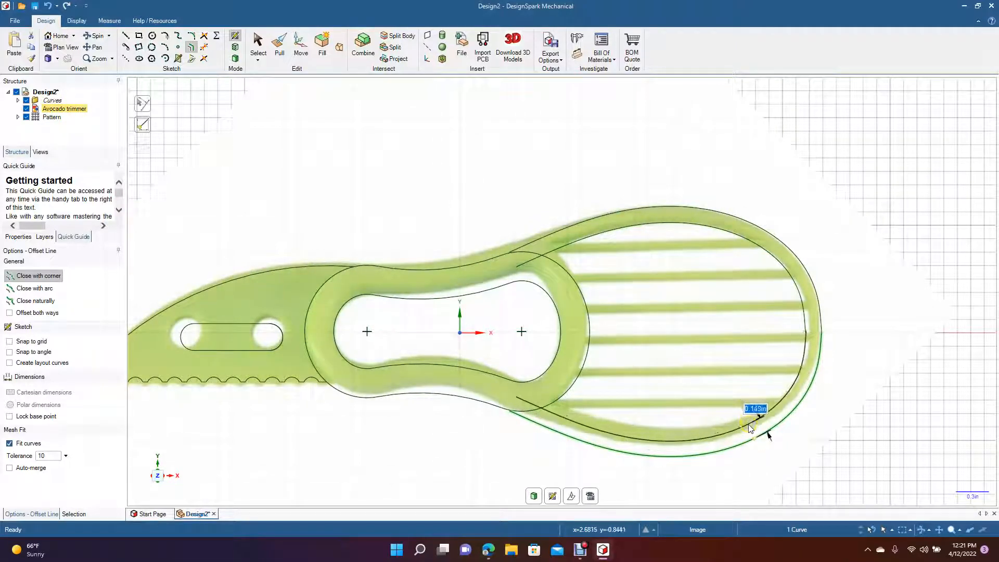
text(0)
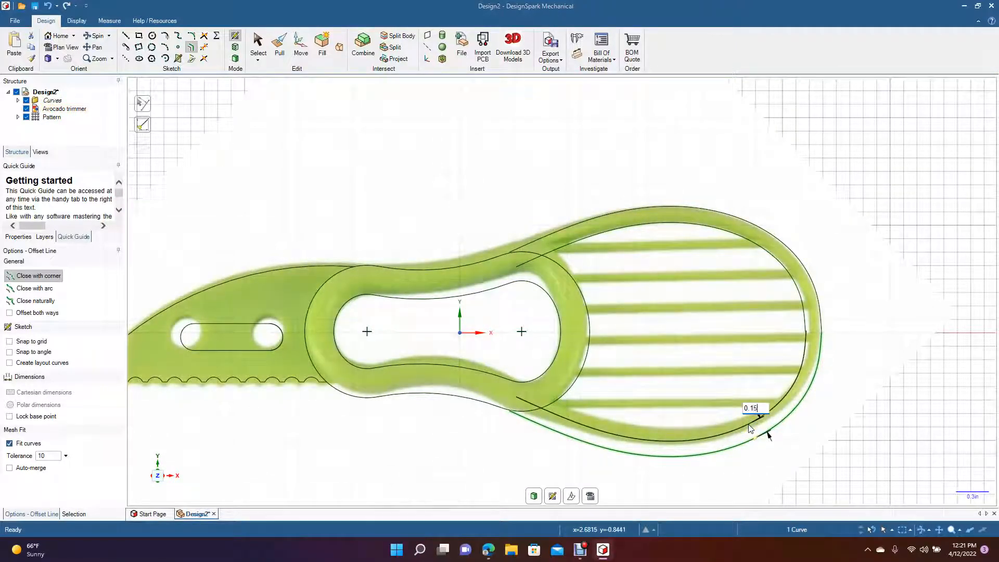
text(.15)
key(Return)
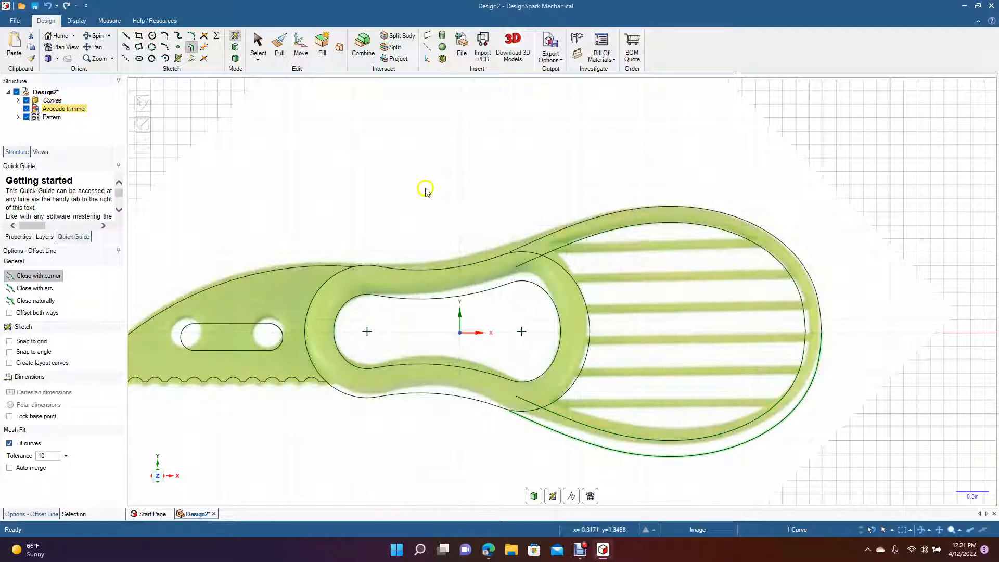
click(259, 49)
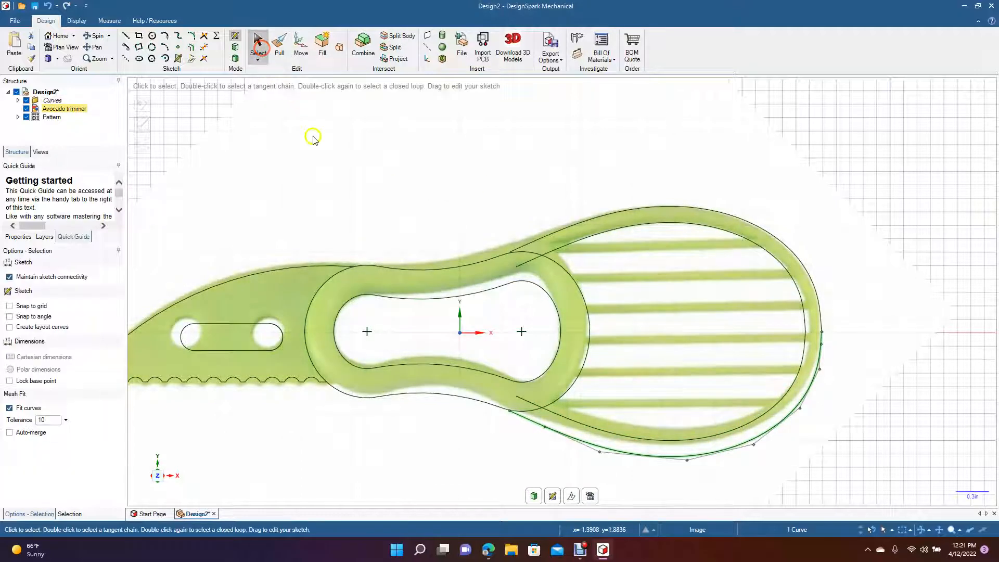
click(165, 125)
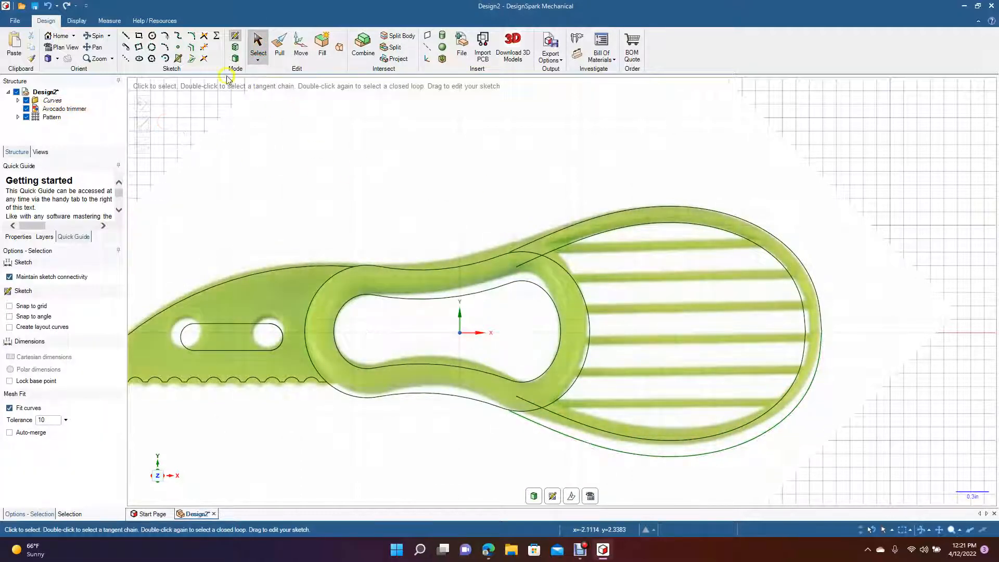
Step: Trim the ends of both inner slicer curves where they extend into the handle ring
click(204, 51)
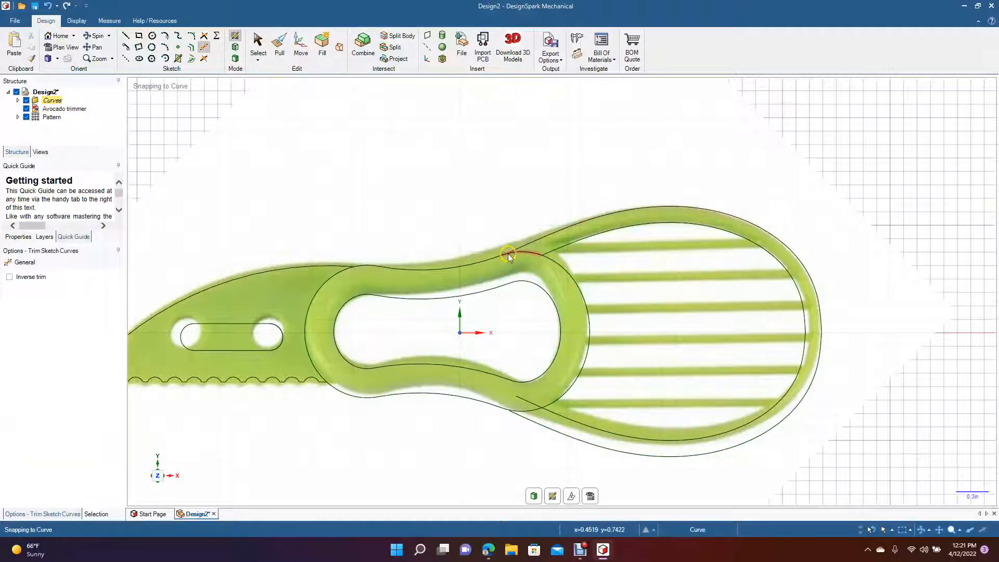
click(525, 403)
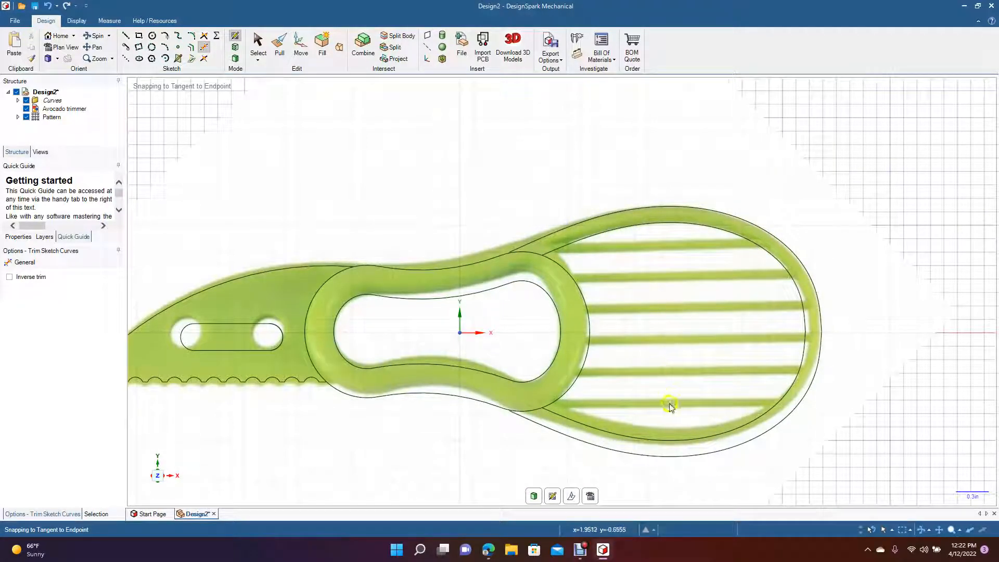
click(290, 165)
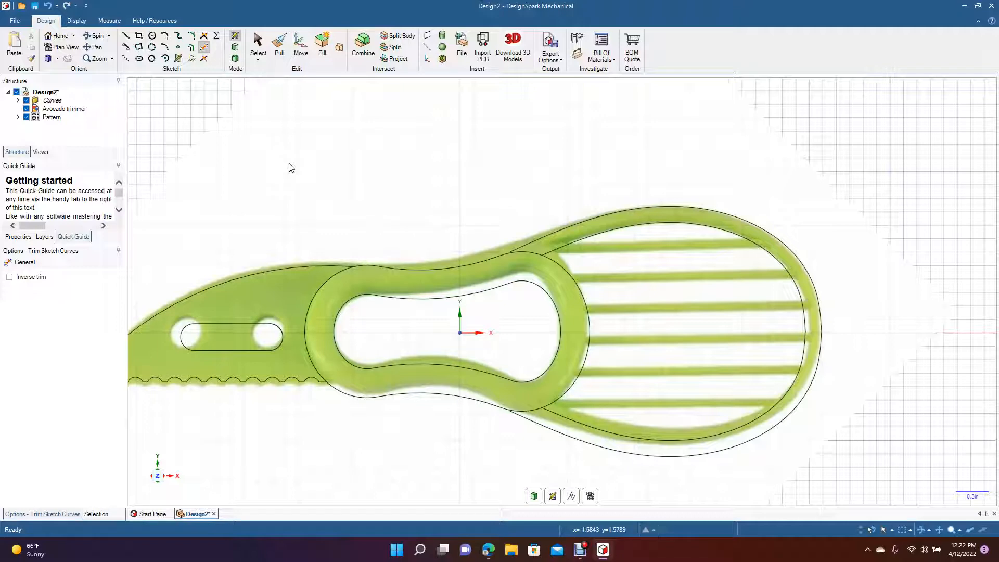
Step: Delete the avocado trimmer reference image from the design
click(257, 45)
click(309, 159)
key(Delete)
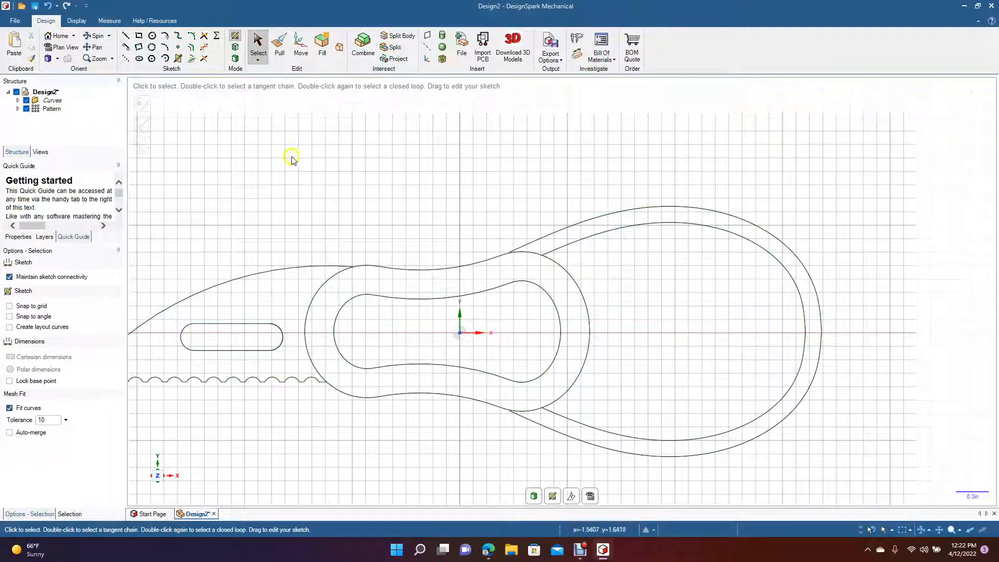
Step: Convert the closed sketch regions of the trimmer into surfaces by switching to 3D mode
key(z)
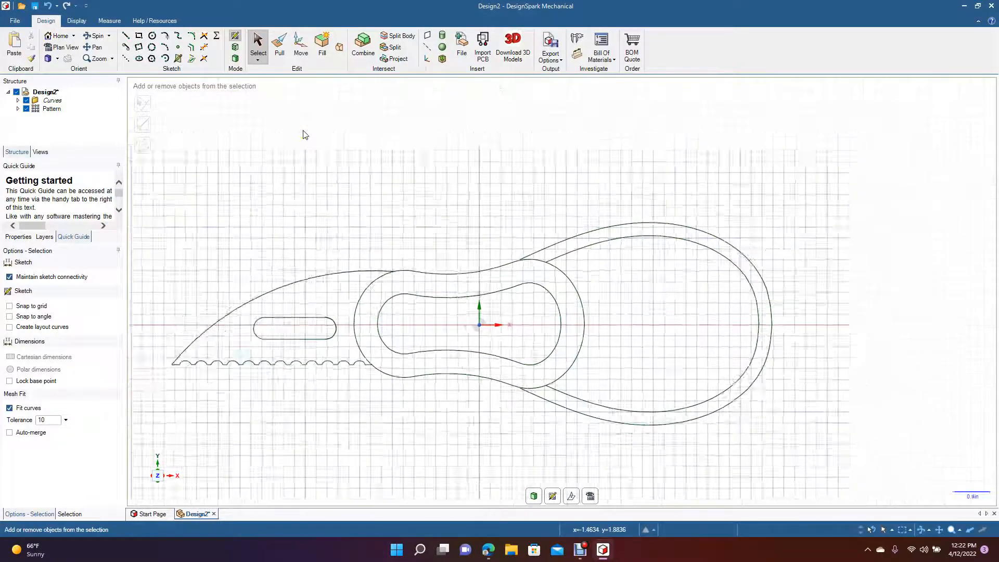
click(237, 59)
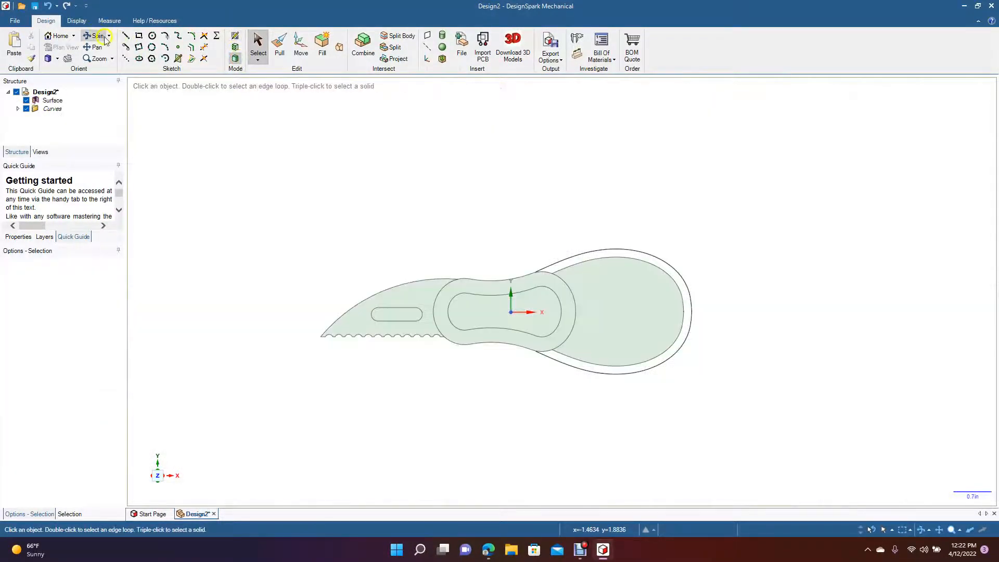
click(98, 37)
drag(464, 182, 414, 210)
click(279, 46)
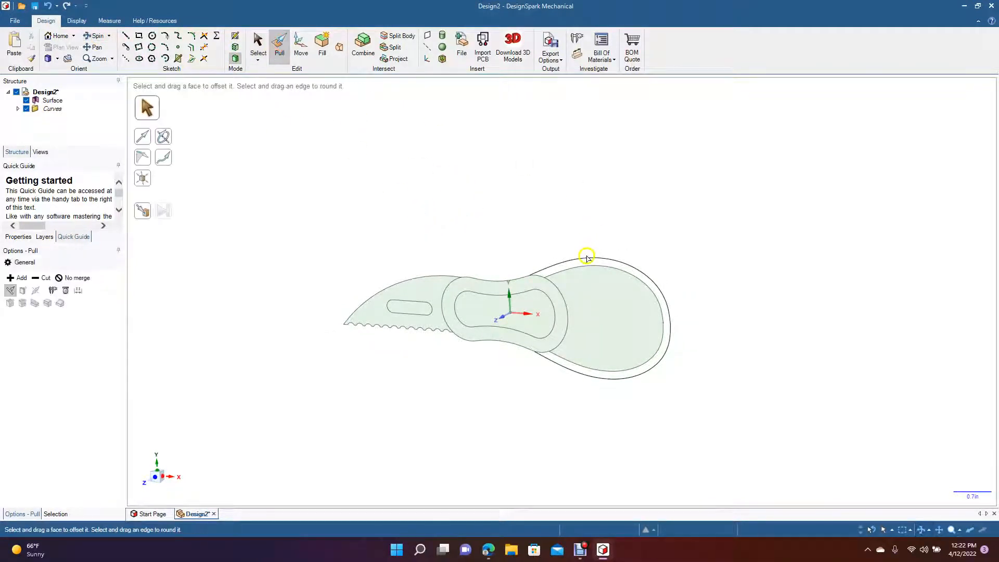
click(538, 276)
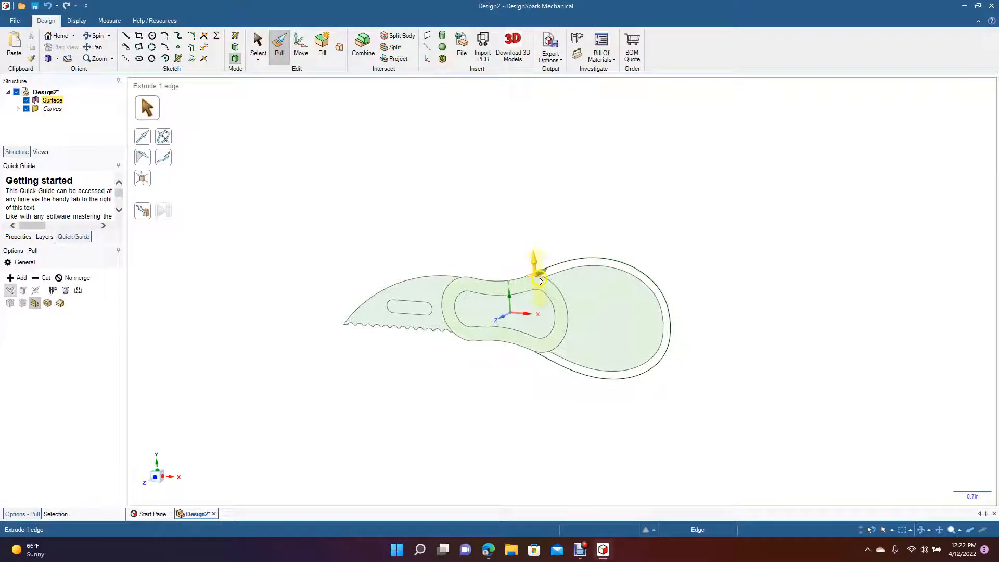
click(631, 272)
click(637, 286)
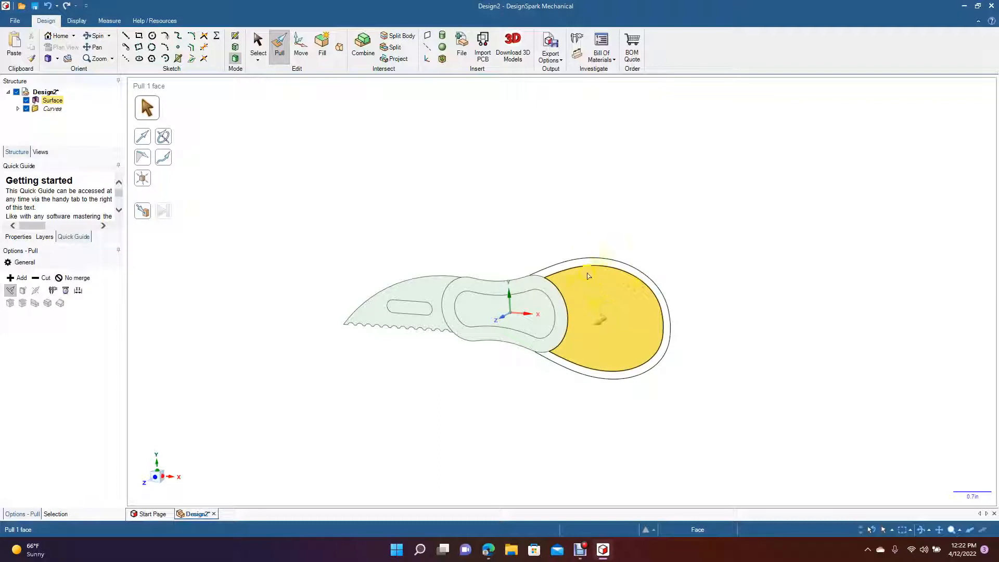
Step: Try deleting the slicer's upper and lower outer outline curves, keeping the inner outline
click(257, 44)
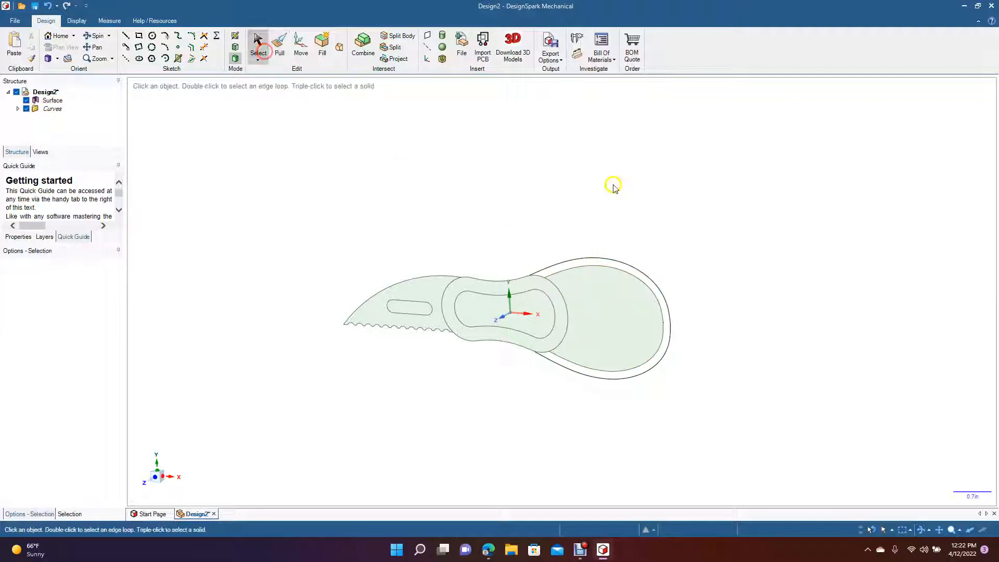
click(594, 260)
key(Delete)
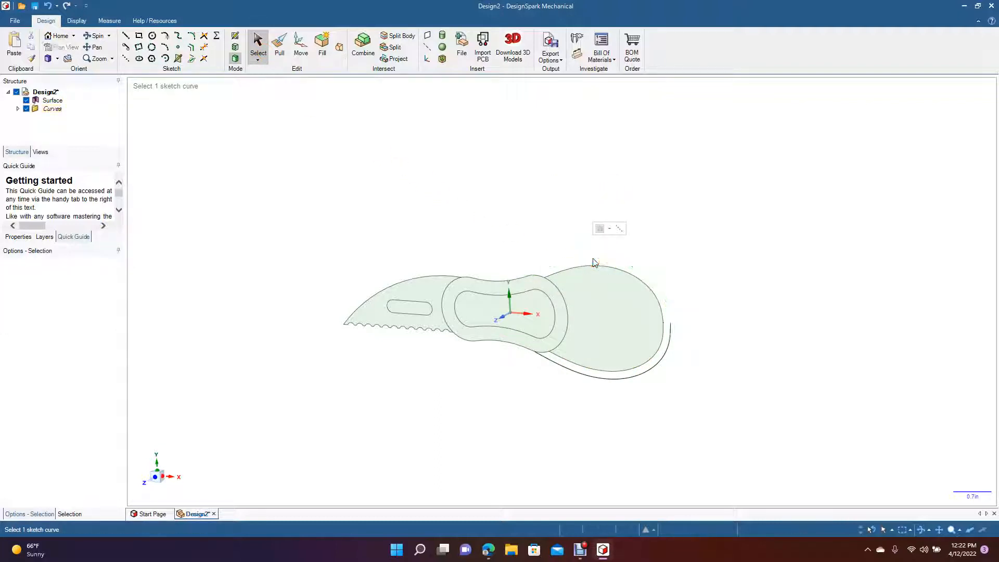
click(650, 372)
key(Delete)
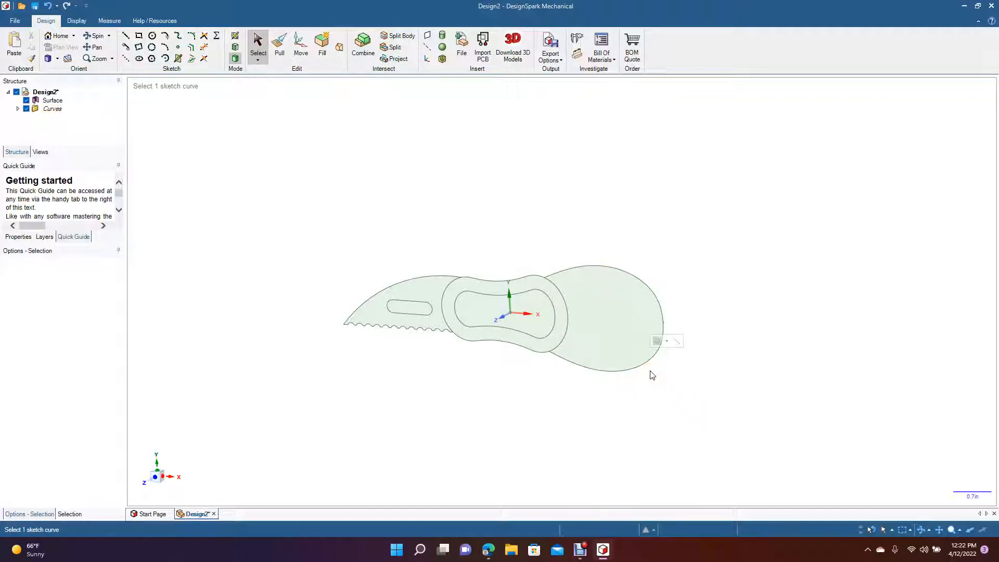
Step: Try offsetting the slicer's upper inner curve outward as a new outer edge, and undo that offset
click(191, 47)
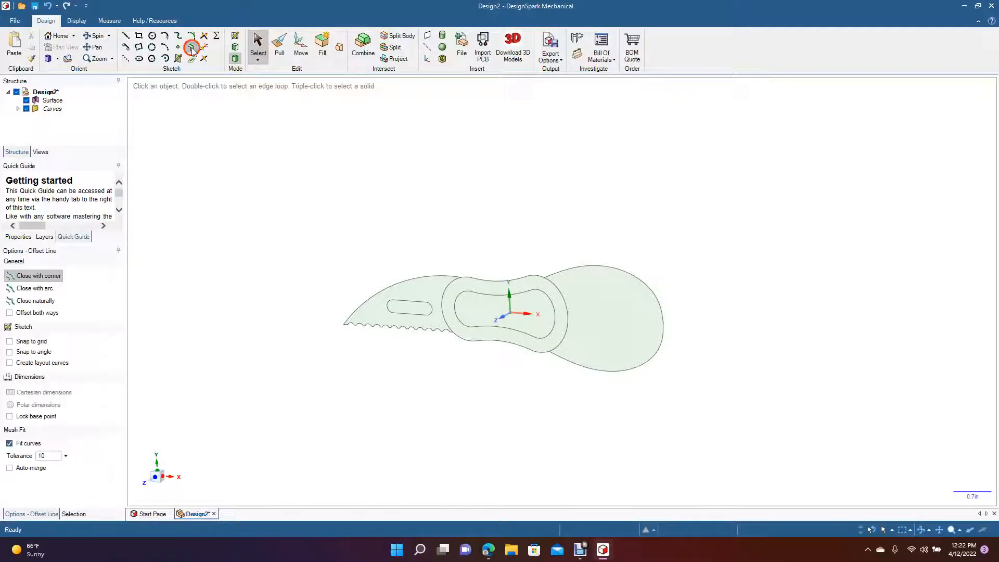
click(580, 270)
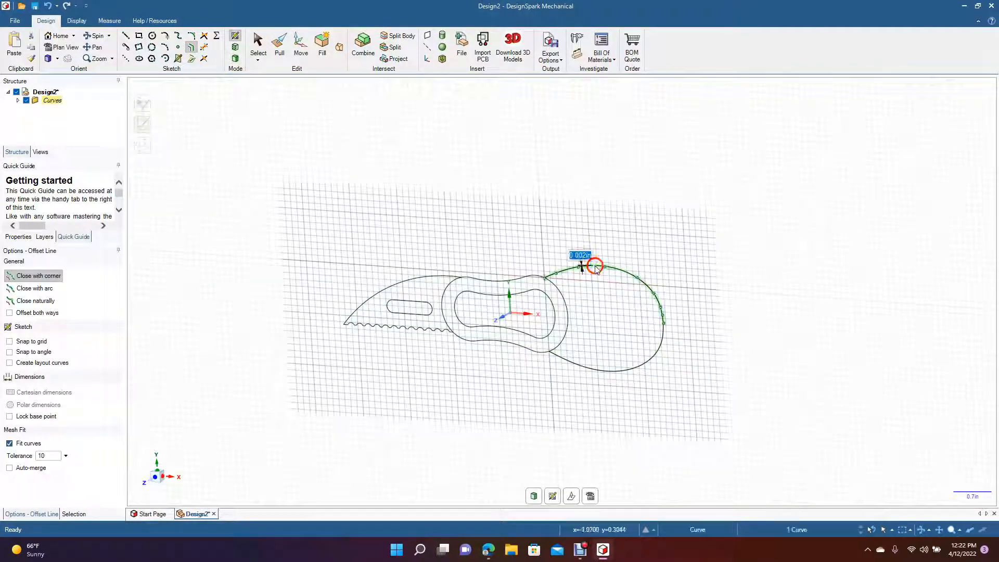
click(597, 257)
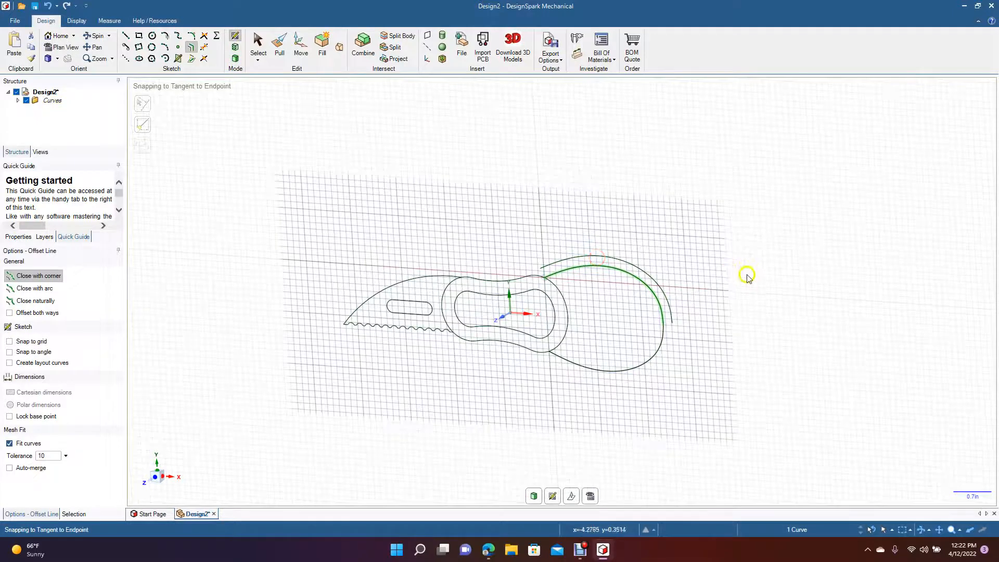
key(ctrl+z)
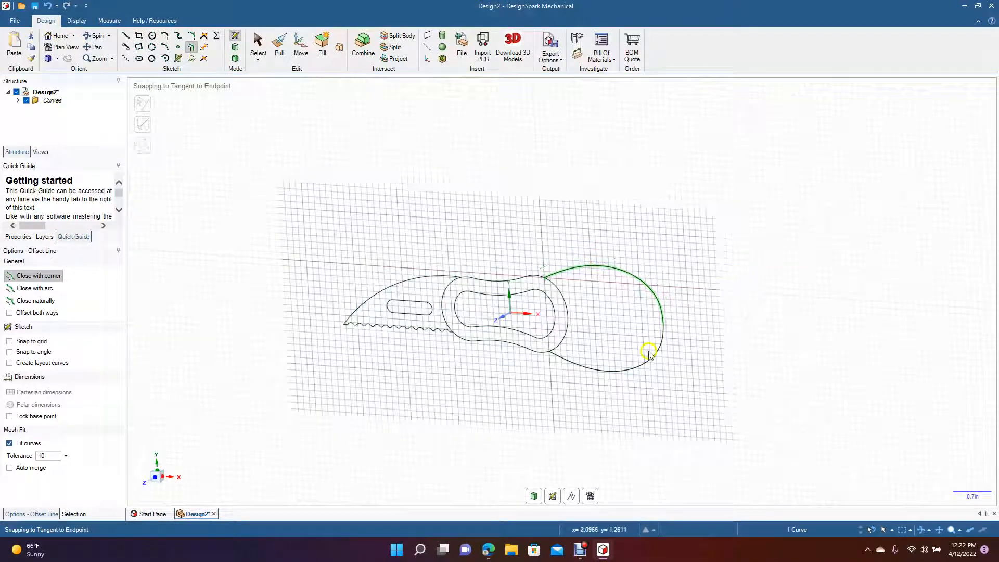
Step: Undo the deletion of the slicer's lower and upper outer outline curves
click(573, 272)
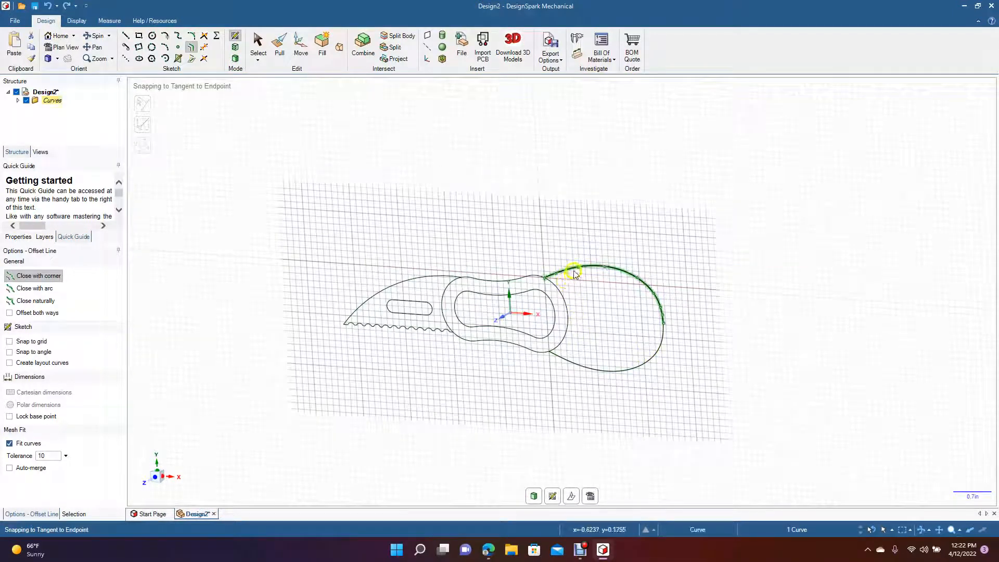
key(d)
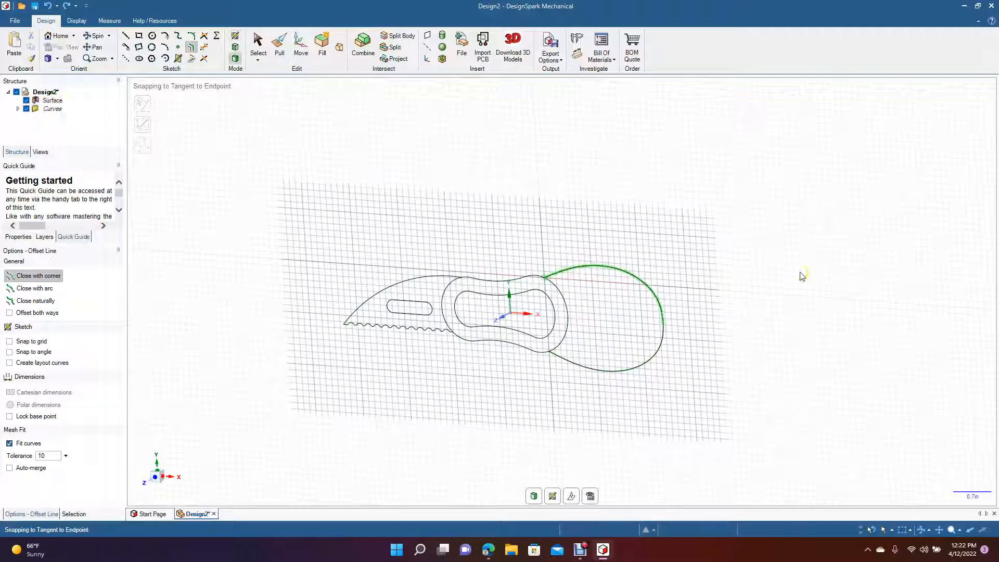
key(d)
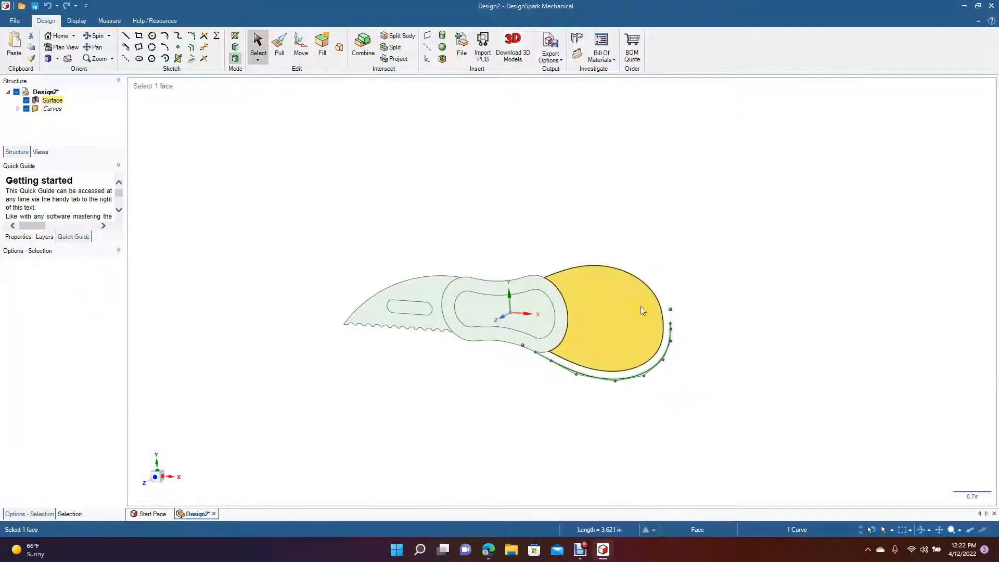
click(547, 387)
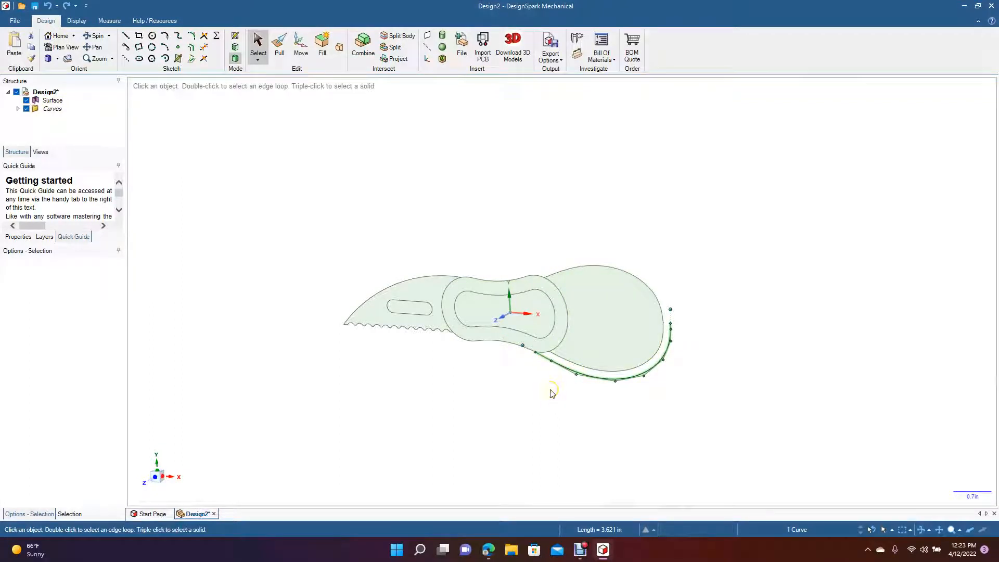
scroll(552, 394, up, 4)
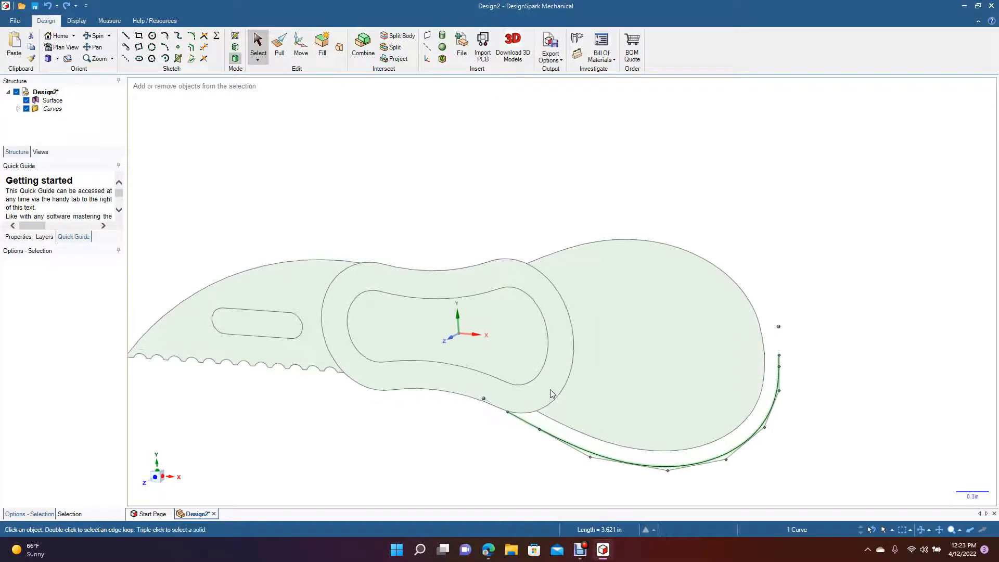
click(648, 467)
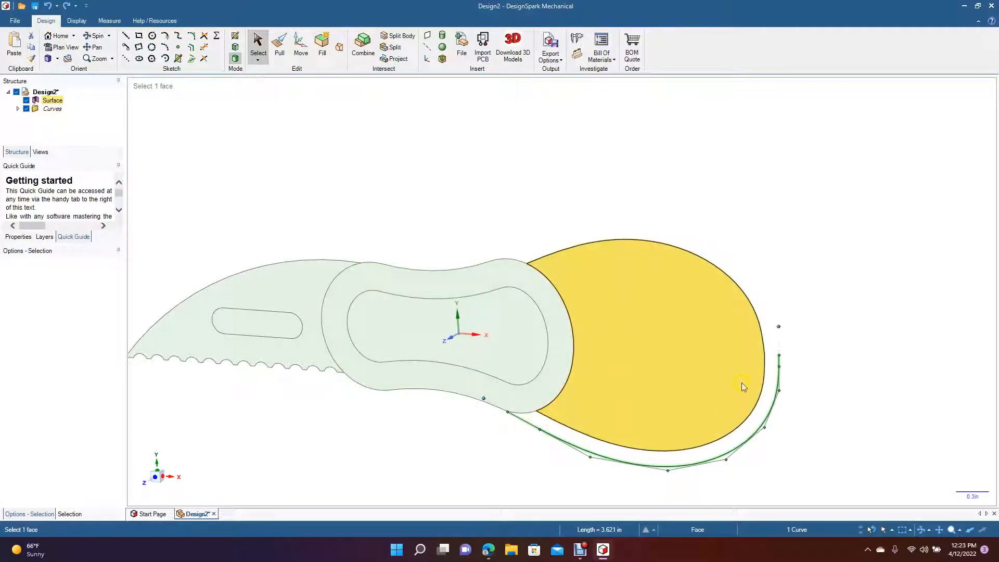
scroll(829, 294, down, 4)
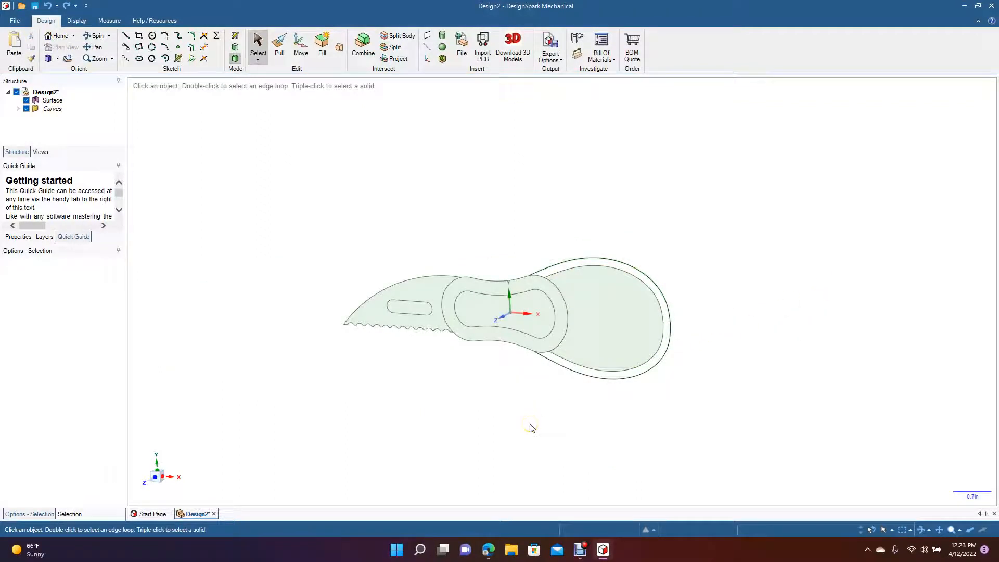
scroll(531, 426, up, 5)
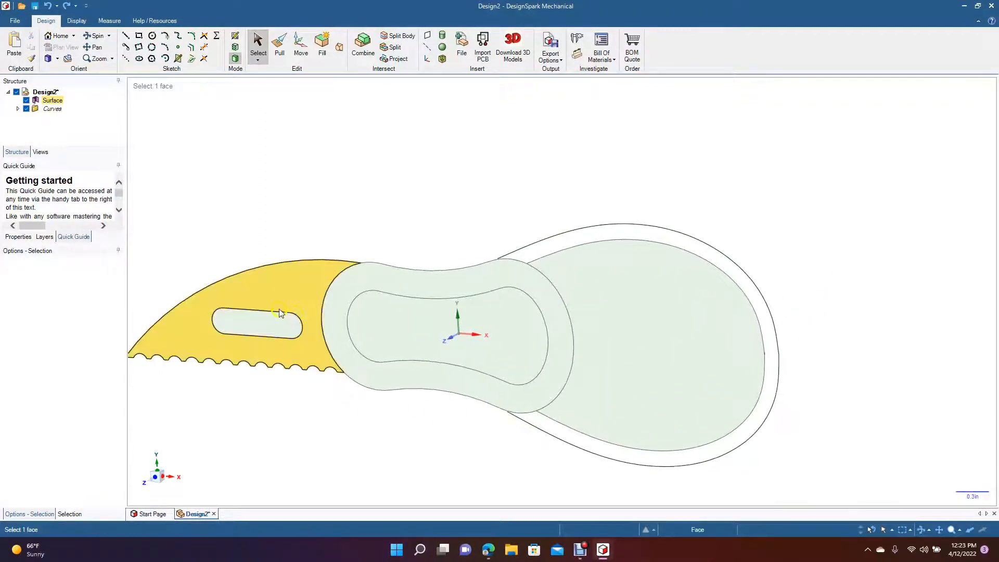
Step: Delete the surface inside the blade's slot and the surface inside the handle ring to open both holes
click(264, 325)
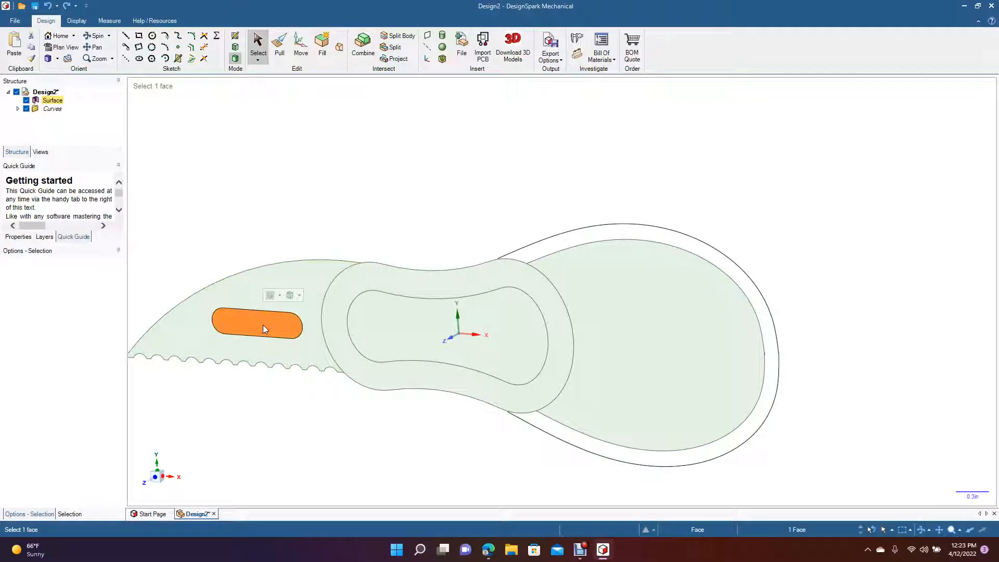
key(Delete)
click(369, 319)
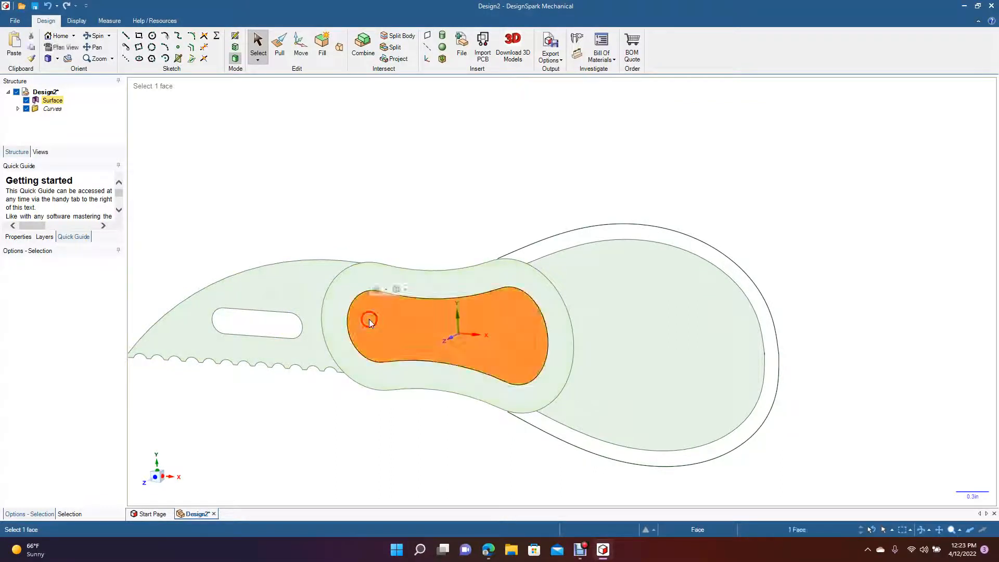
key(Delete)
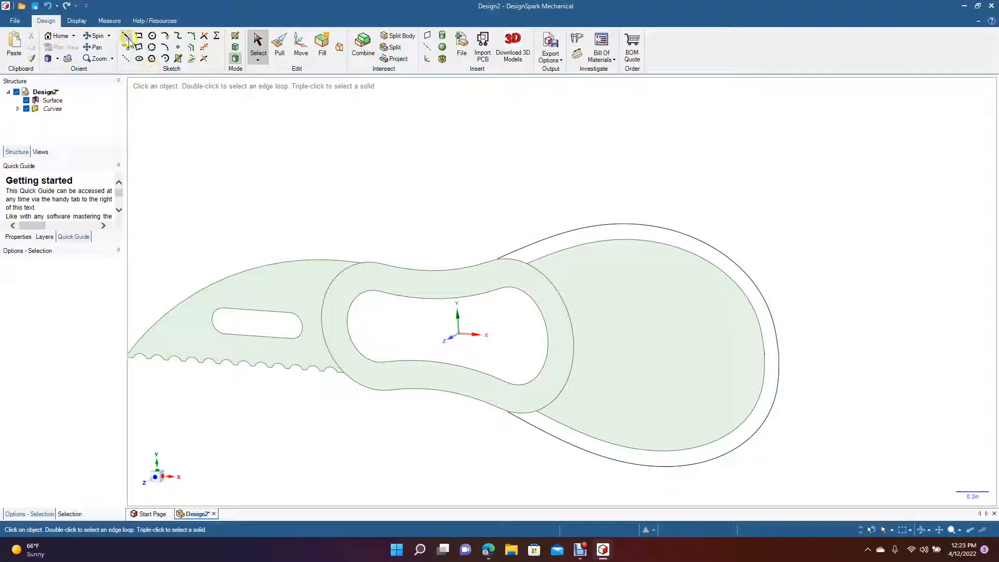
Step: Pull the handle ring surface to both sides by a distance of 0.3 in, making it a solid
click(96, 36)
drag(458, 160, 436, 174)
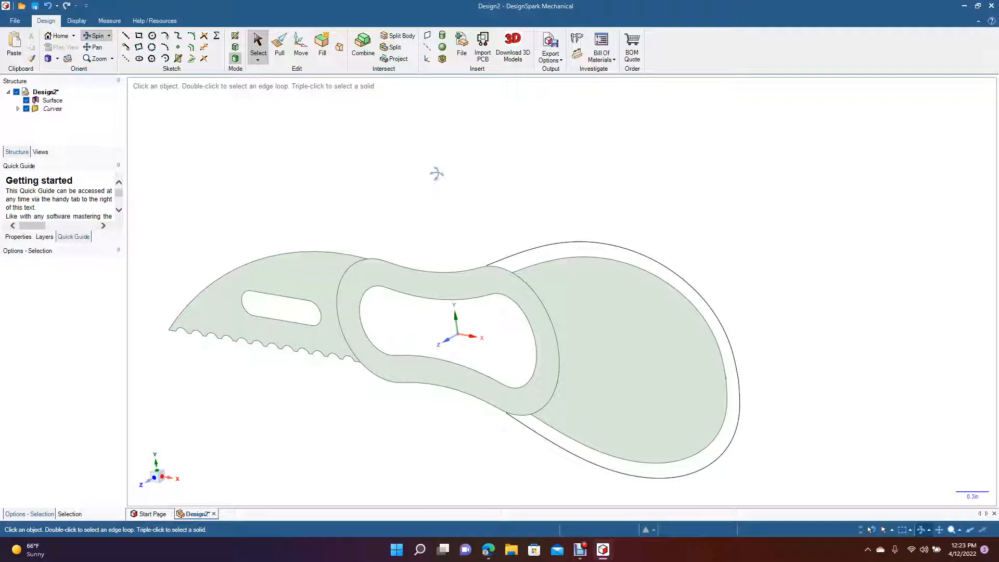
click(258, 45)
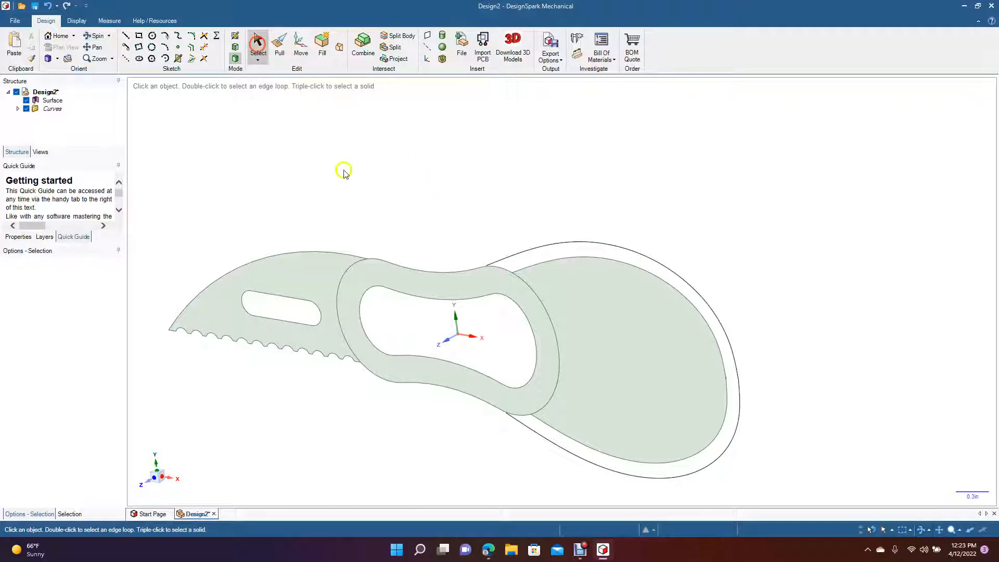
click(407, 279)
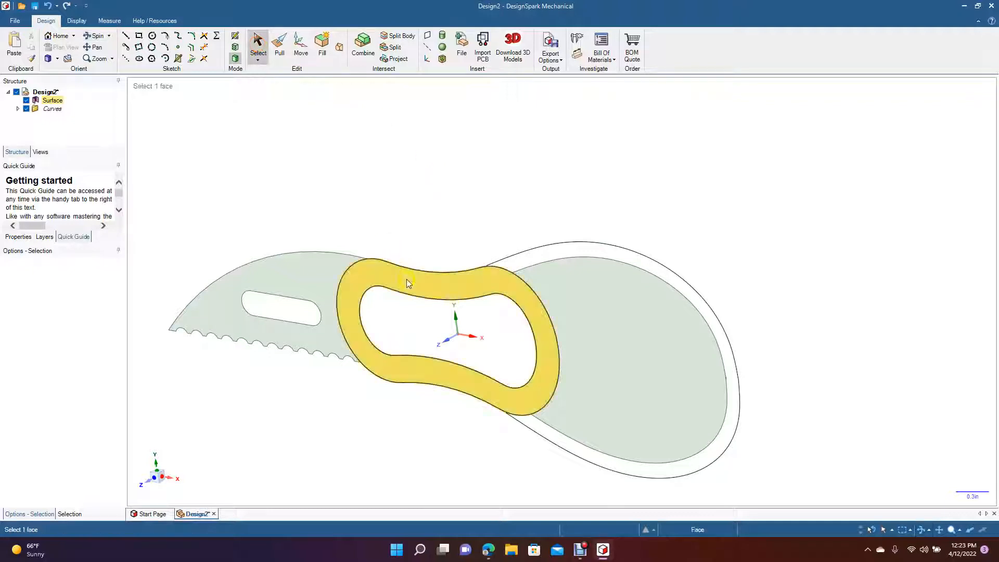
click(279, 52)
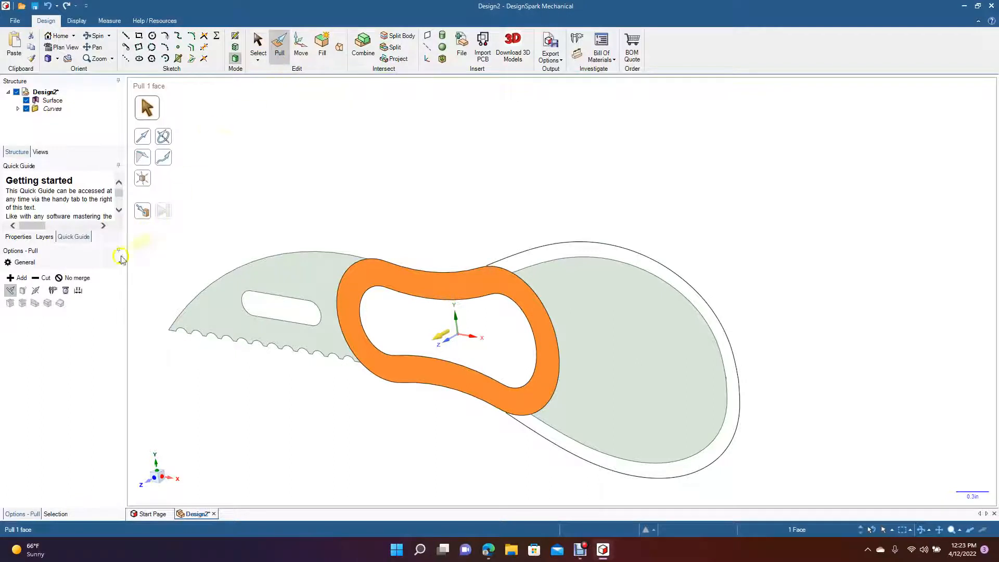
click(35, 290)
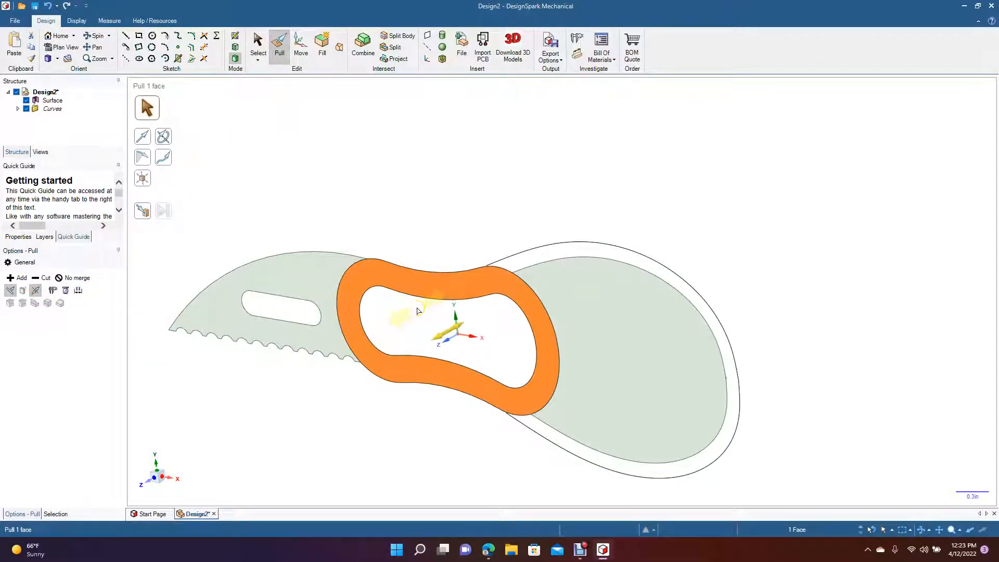
click(431, 343)
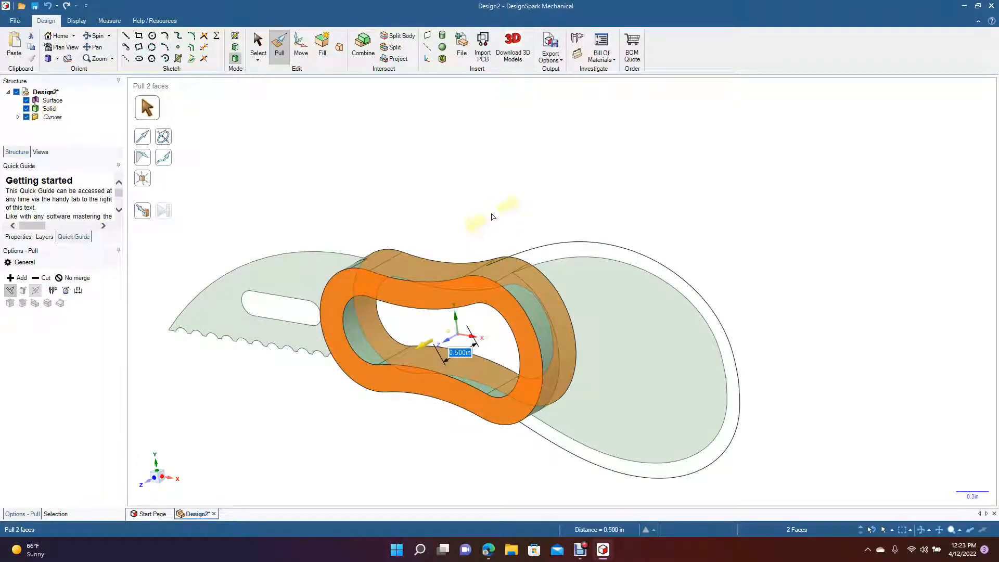
key(ctrl+z)
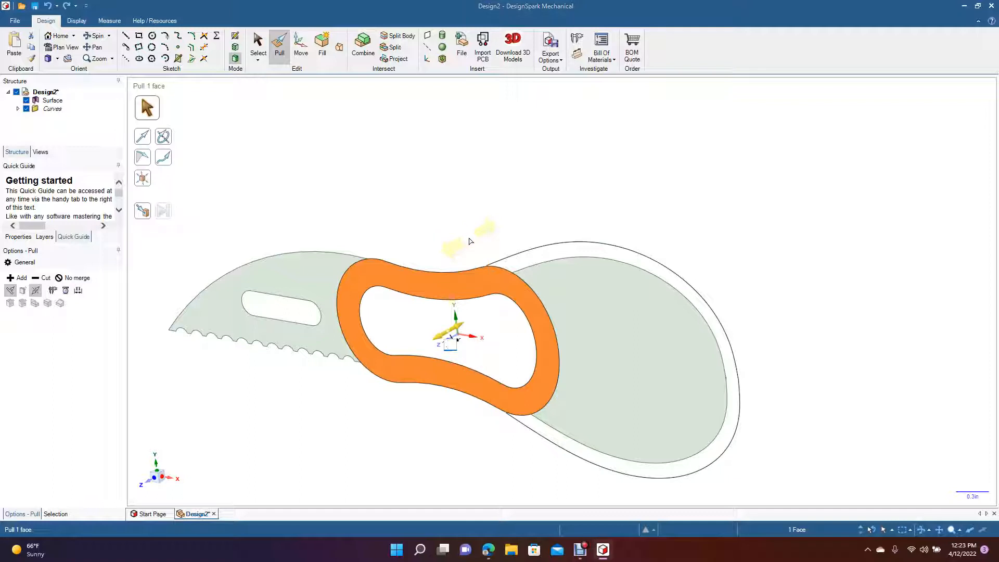
key(Return)
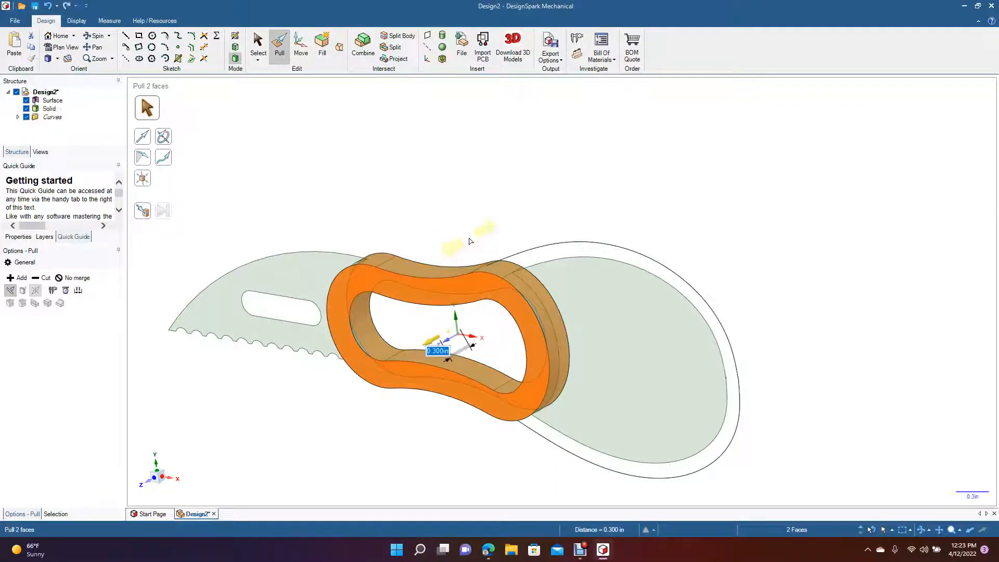
click(258, 42)
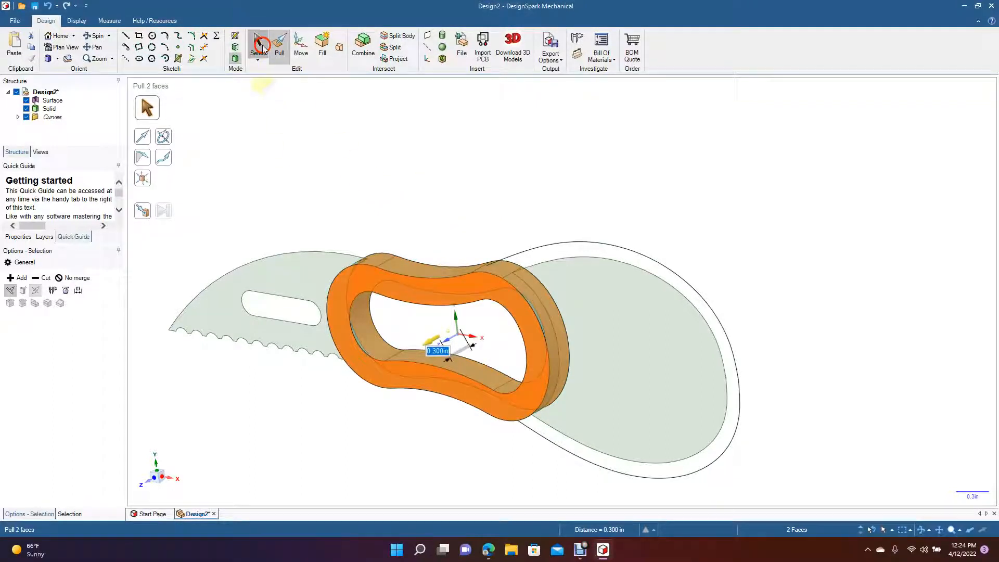
click(452, 164)
Step: Pull the serrated blade surface to both sides by a distance of 0.1 in
click(94, 36)
mouse_move(238, 156)
mouse_down()
mouse_move(381, 178)
mouse_move(383, 220)
mouse_move(372, 230)
mouse_move(338, 146)
mouse_move(291, 127)
mouse_move(266, 134)
mouse_move(257, 153)
mouse_up()
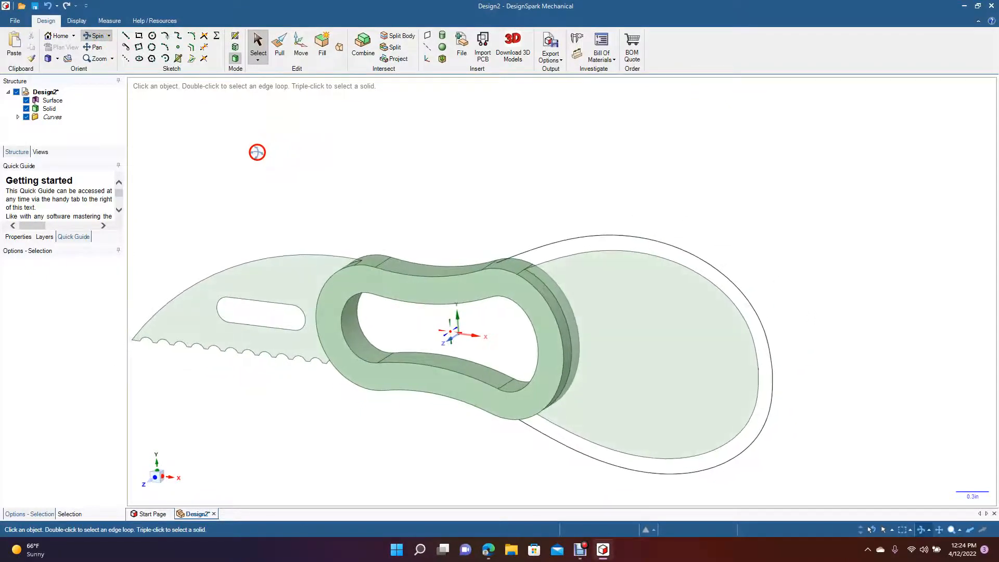
click(279, 44)
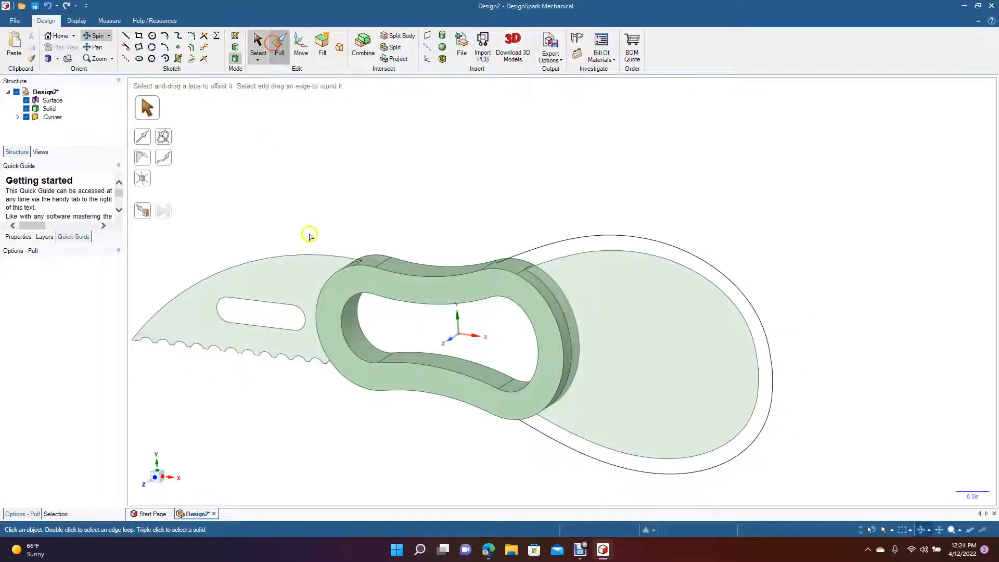
click(290, 272)
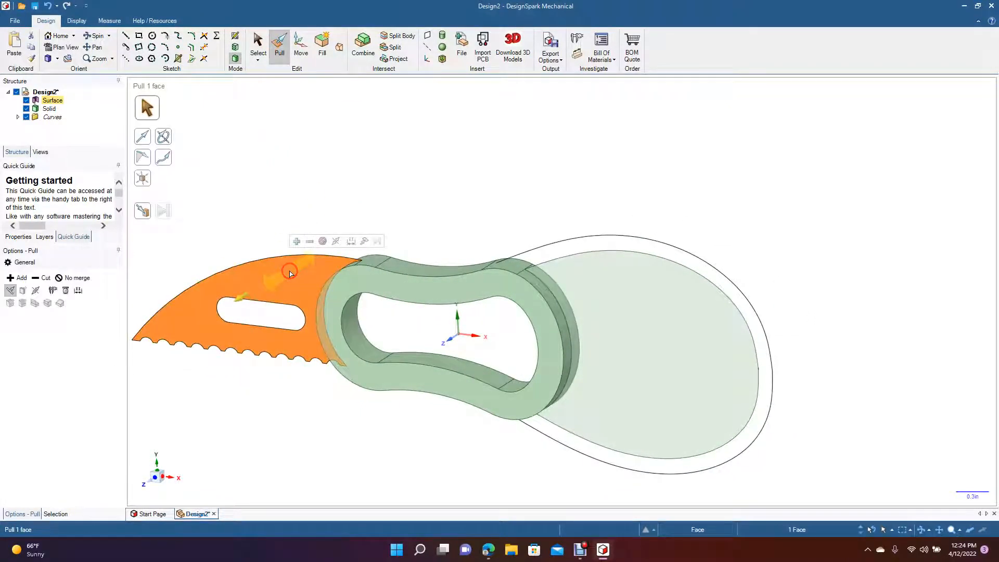
click(35, 290)
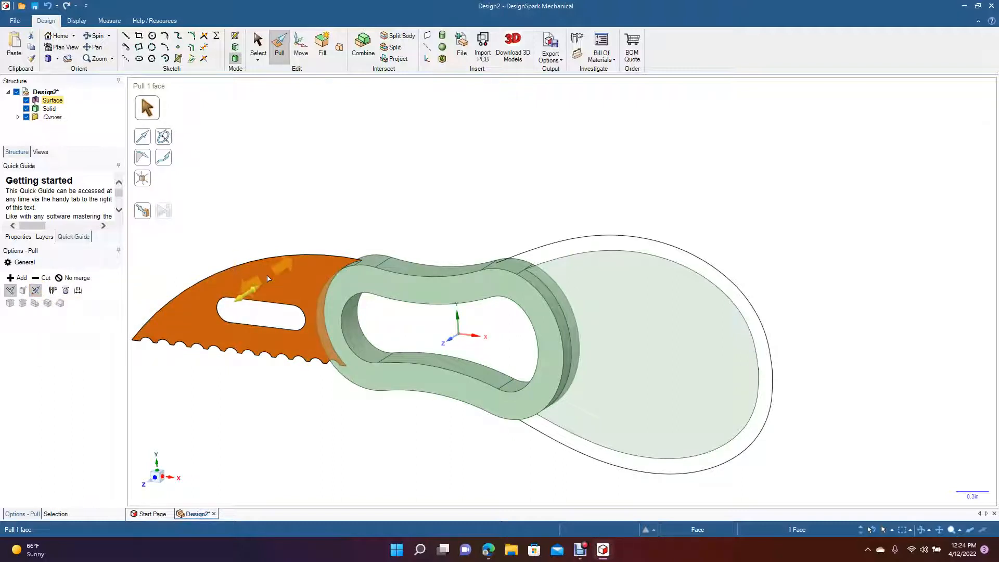
key(space)
key(Return)
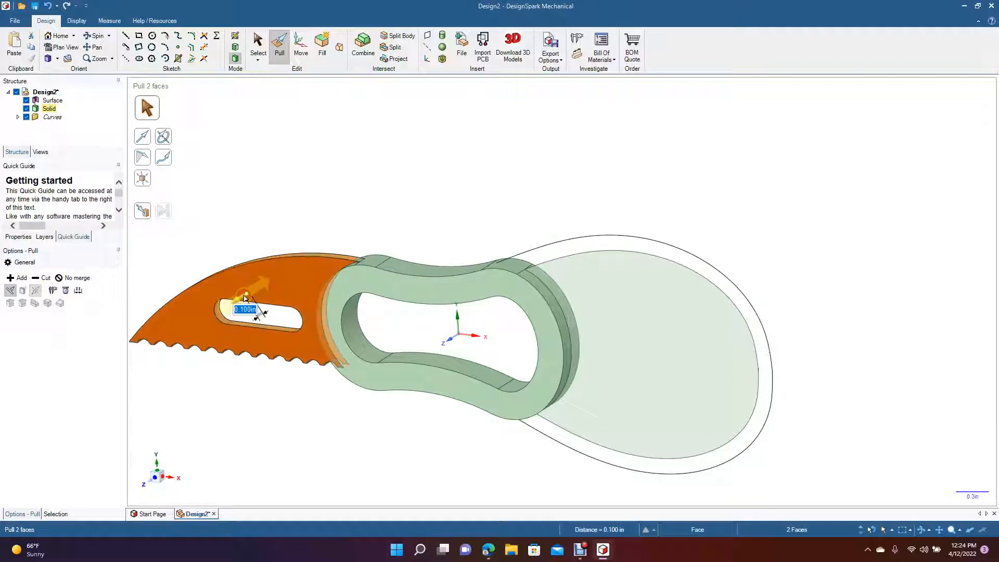
click(259, 50)
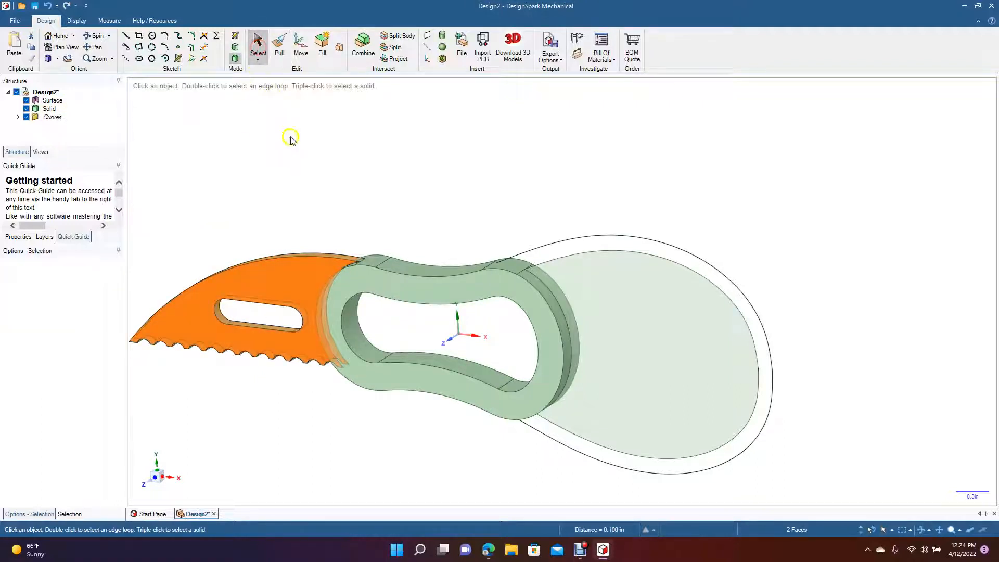
Step: Switch to the Top view and enter sketch mode on the plane of the slicer's outer outline curve
click(99, 35)
drag(196, 145, 240, 143)
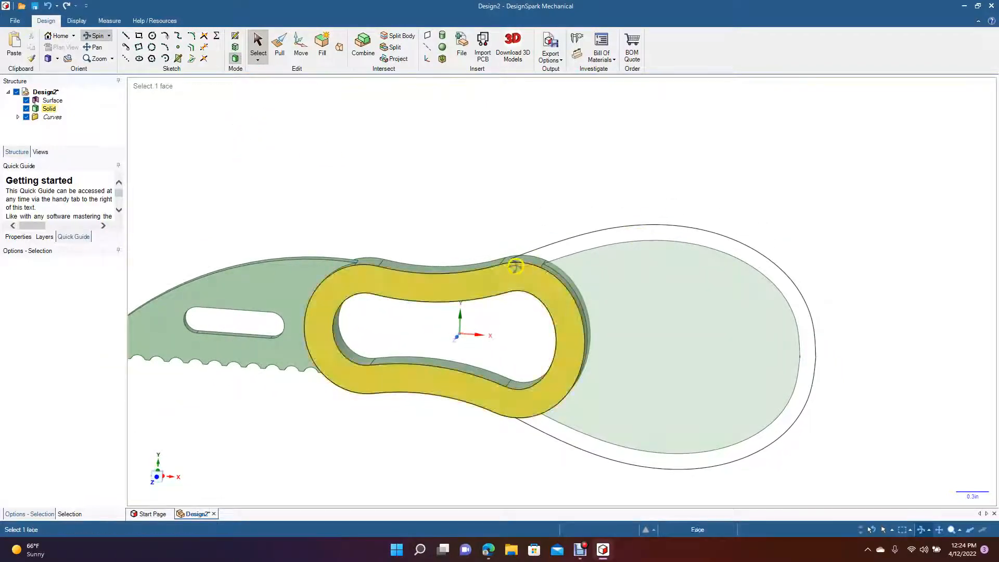
drag(544, 192, 546, 168)
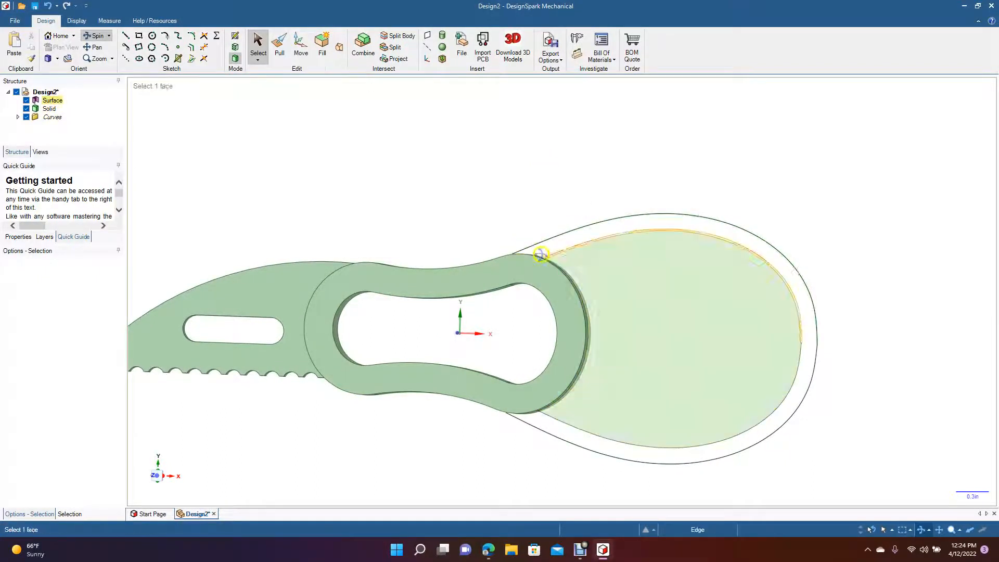
click(59, 60)
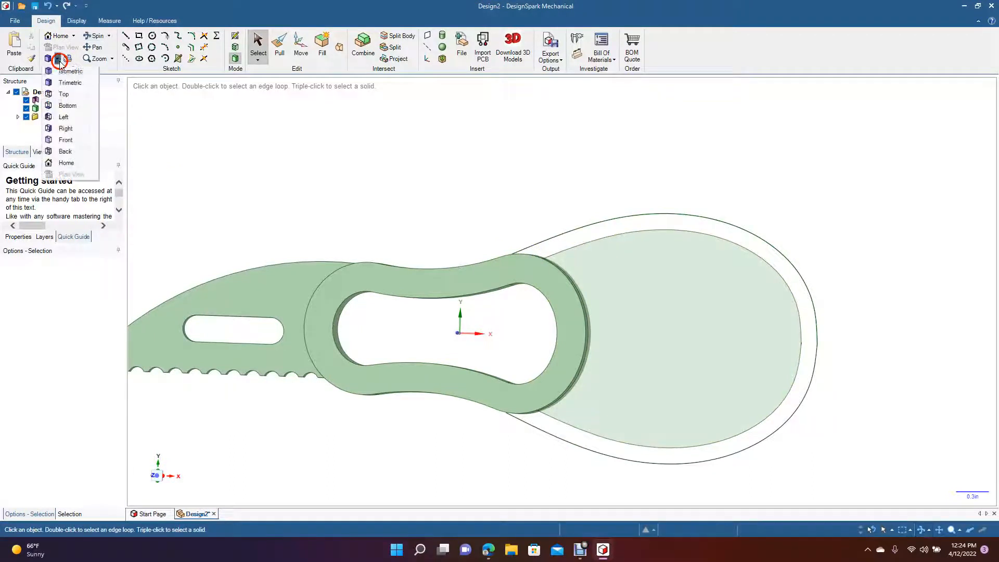
click(69, 97)
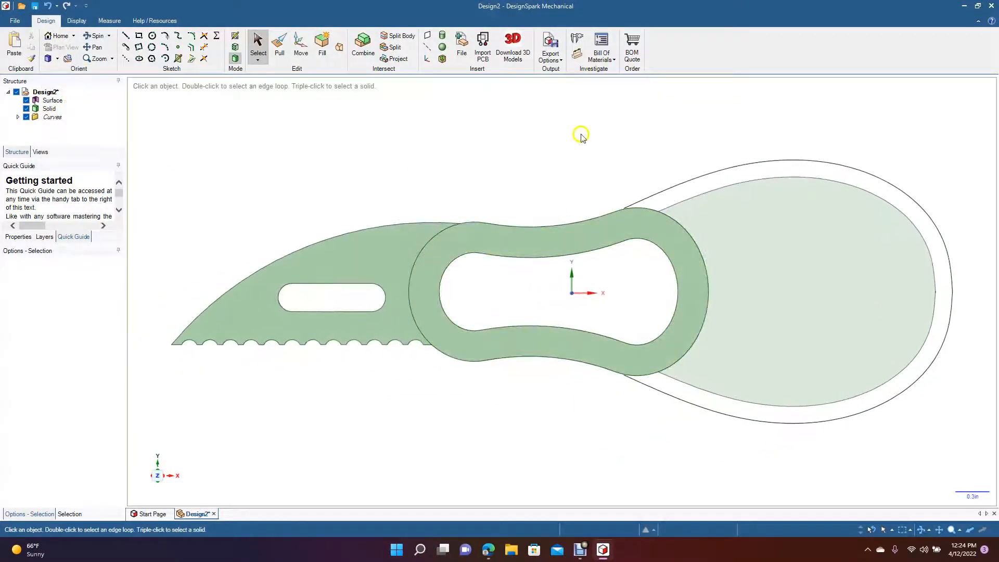
click(235, 47)
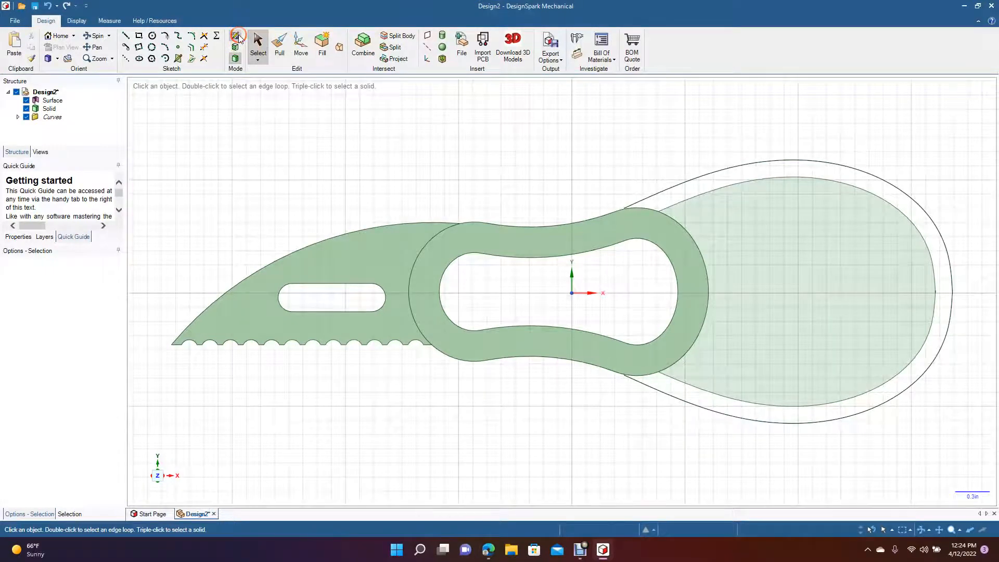
click(660, 191)
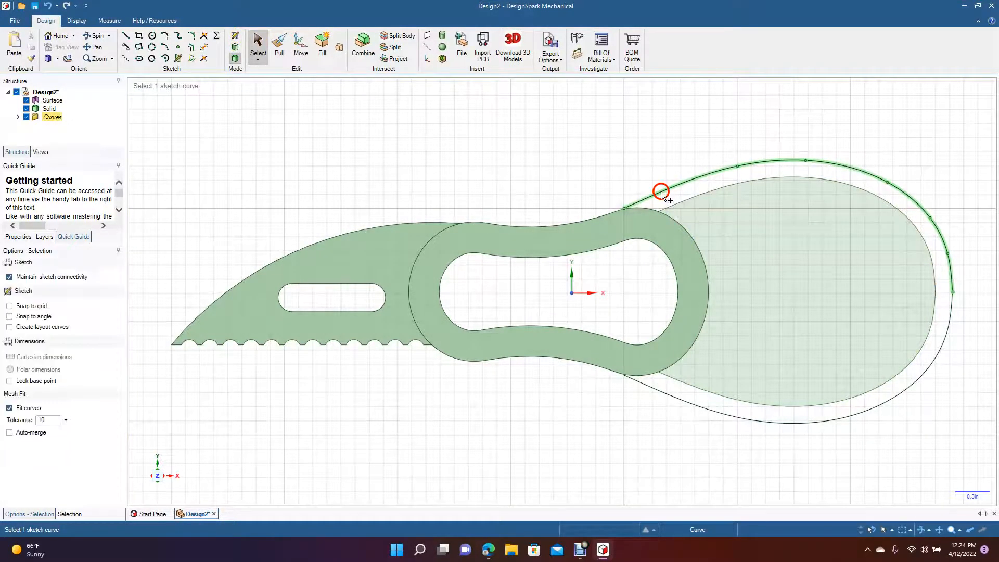
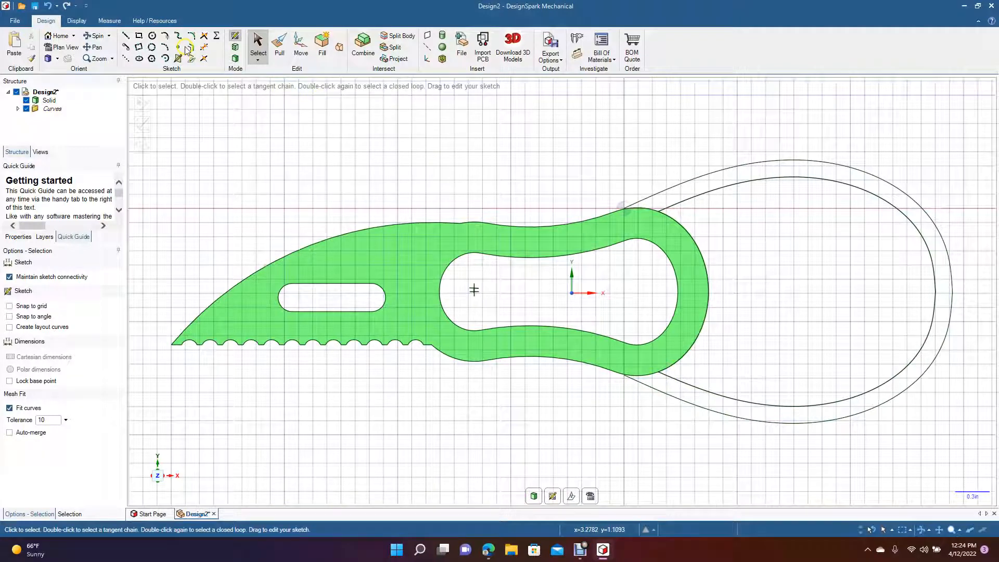
Step: Draw short lines joining the slicer's outer and inner outline endpoints at the lower and upper handle ends, closing the rim profile
click(126, 36)
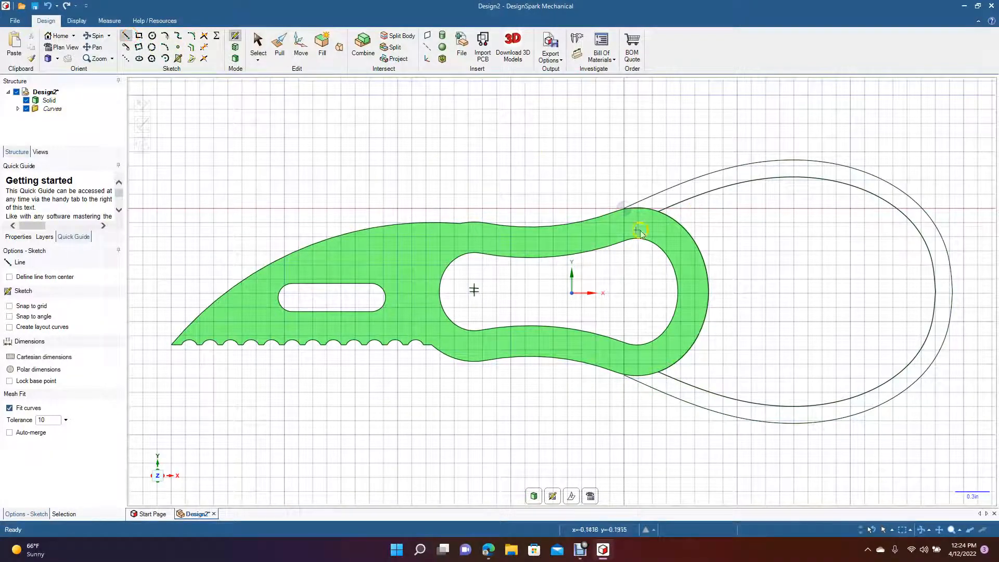
click(624, 374)
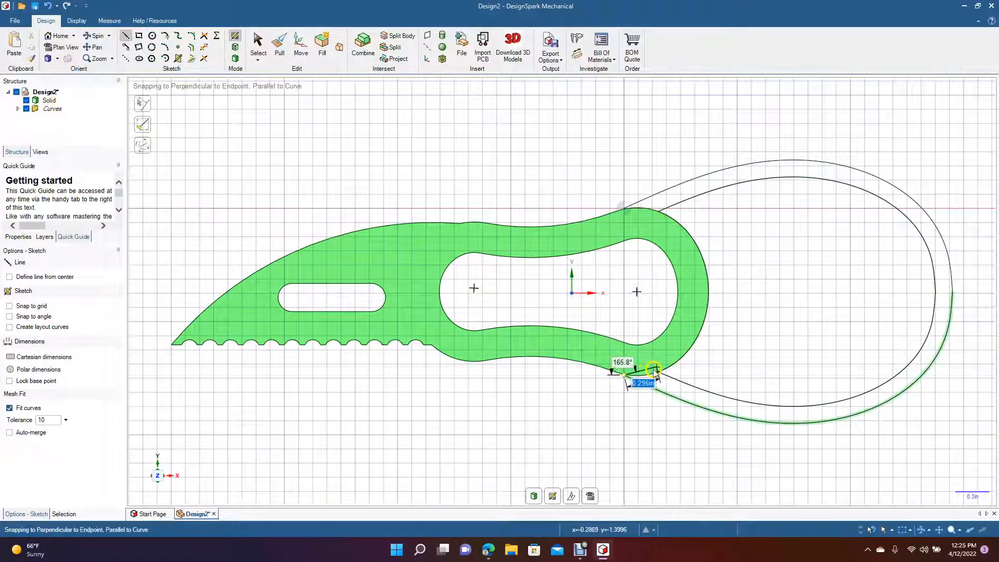
click(659, 372)
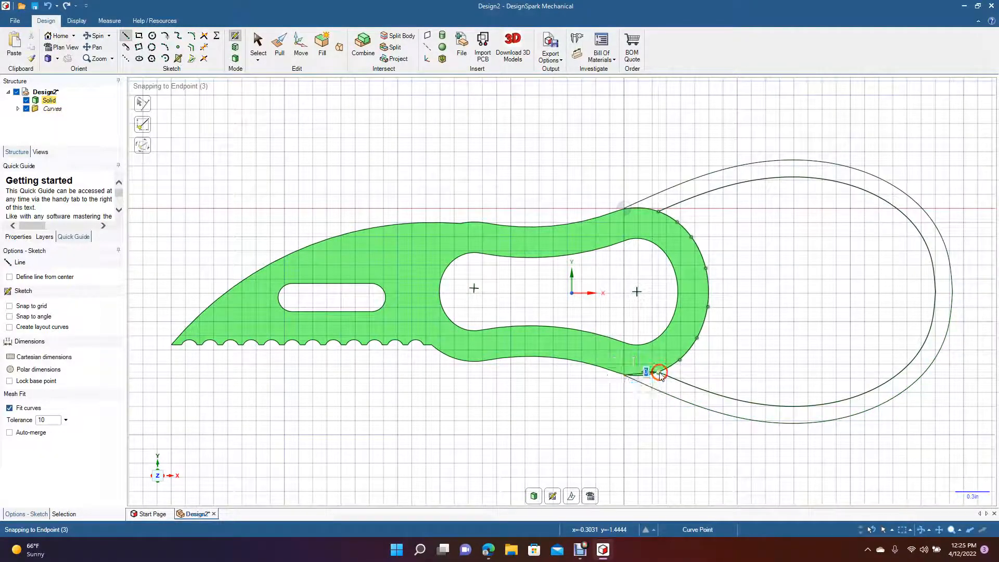
click(258, 46)
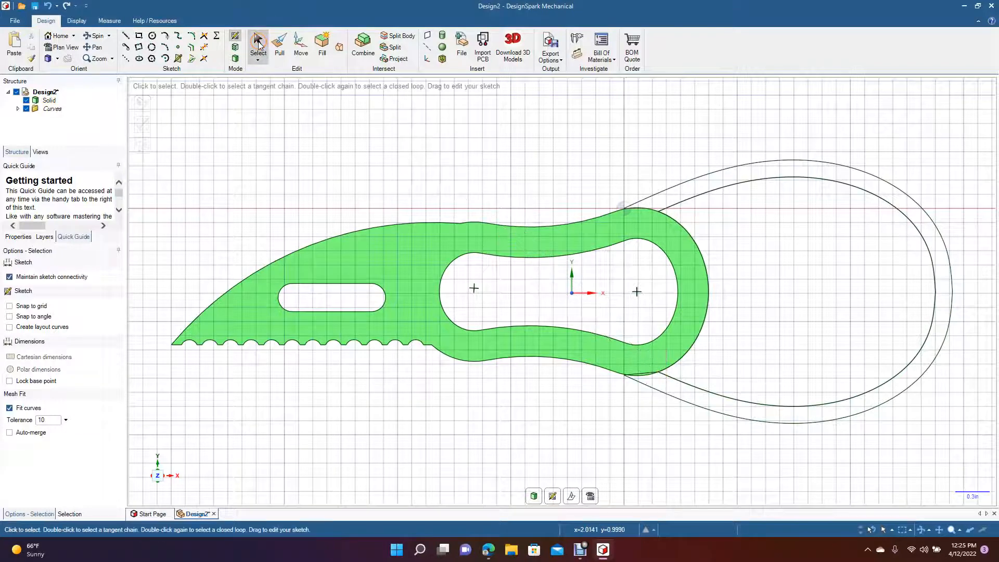
click(125, 37)
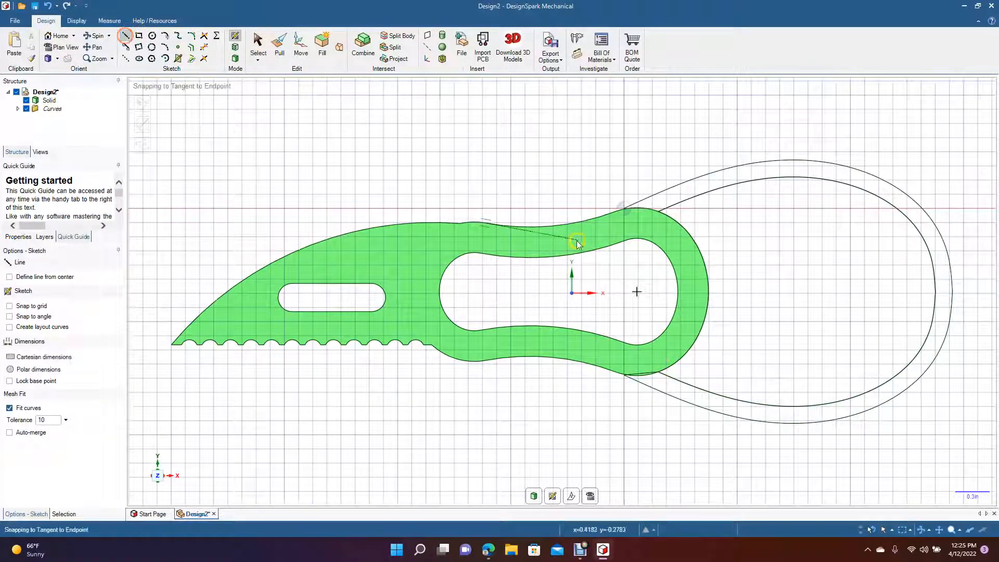
click(624, 209)
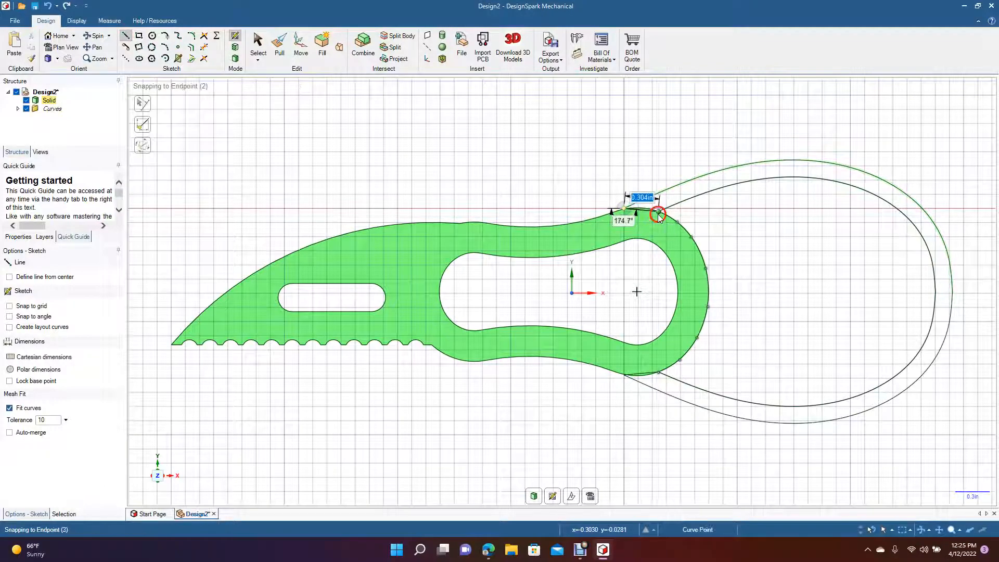
click(260, 47)
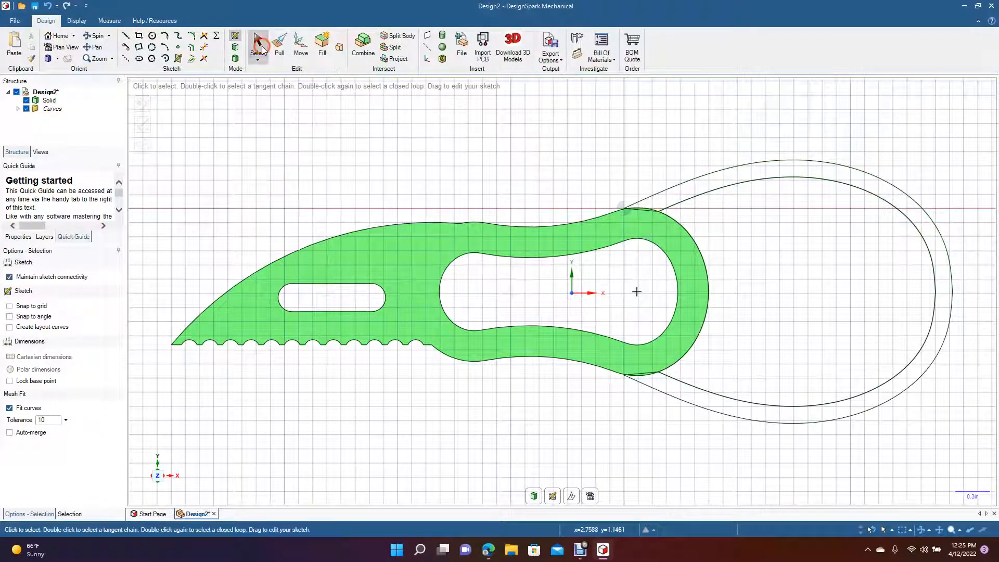
Step: Convert the closed slicer sketch into surfaces with Pull, and delete the inner face so only the rim remains
click(285, 48)
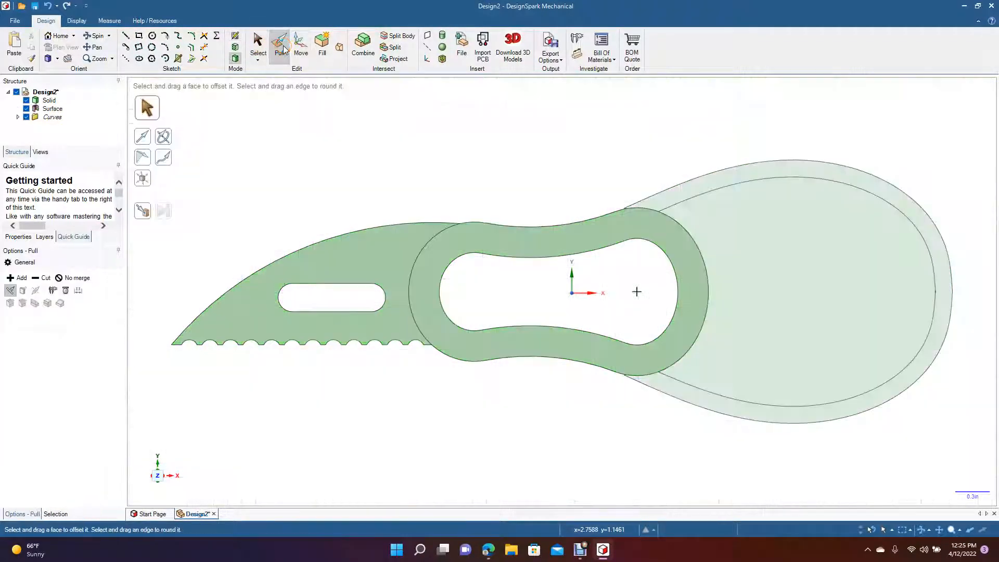
click(707, 191)
click(736, 222)
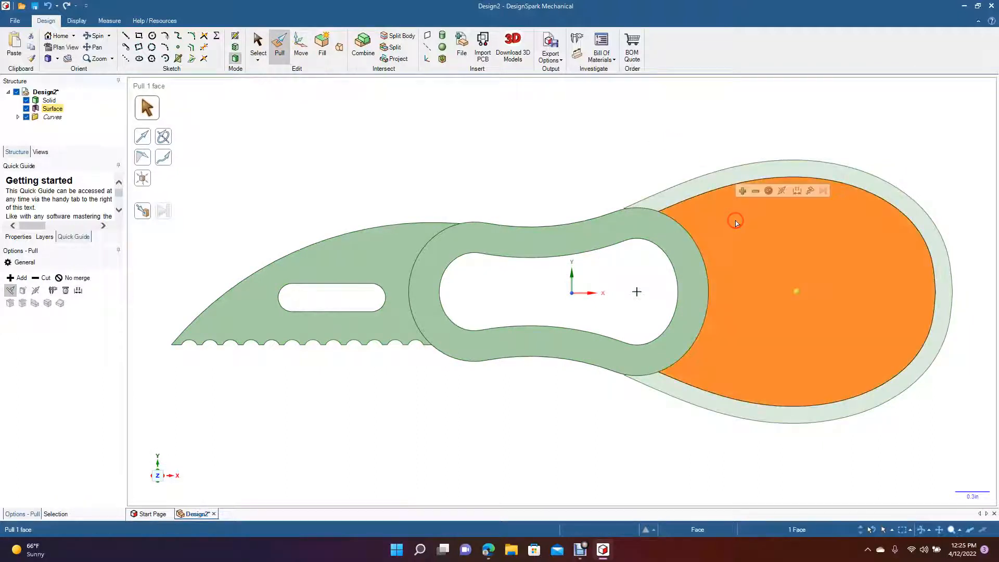
key(Delete)
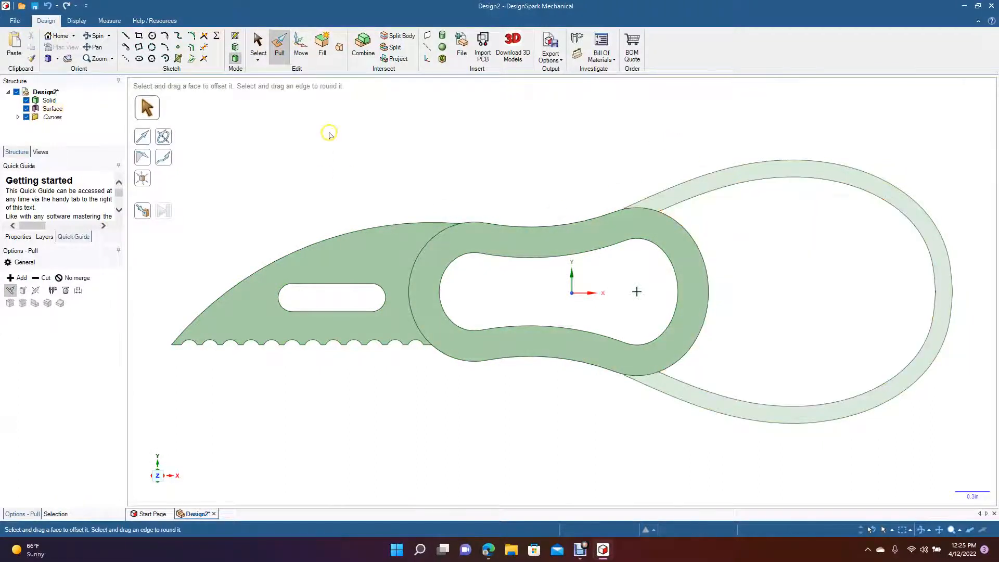
Step: Pull the slicer rim surface to both sides into a solid that merges with the handle ring
click(94, 35)
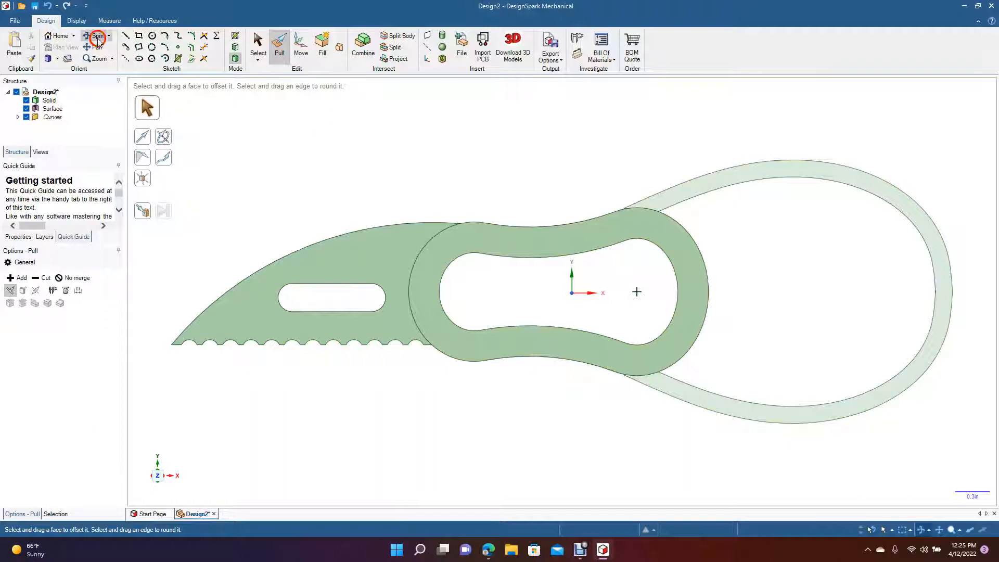
drag(469, 168, 434, 207)
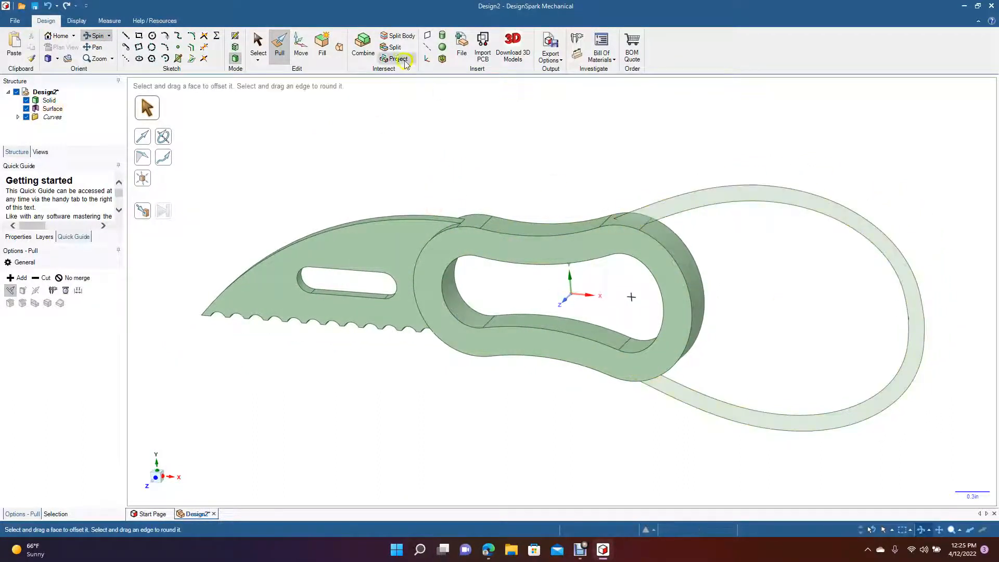
click(260, 41)
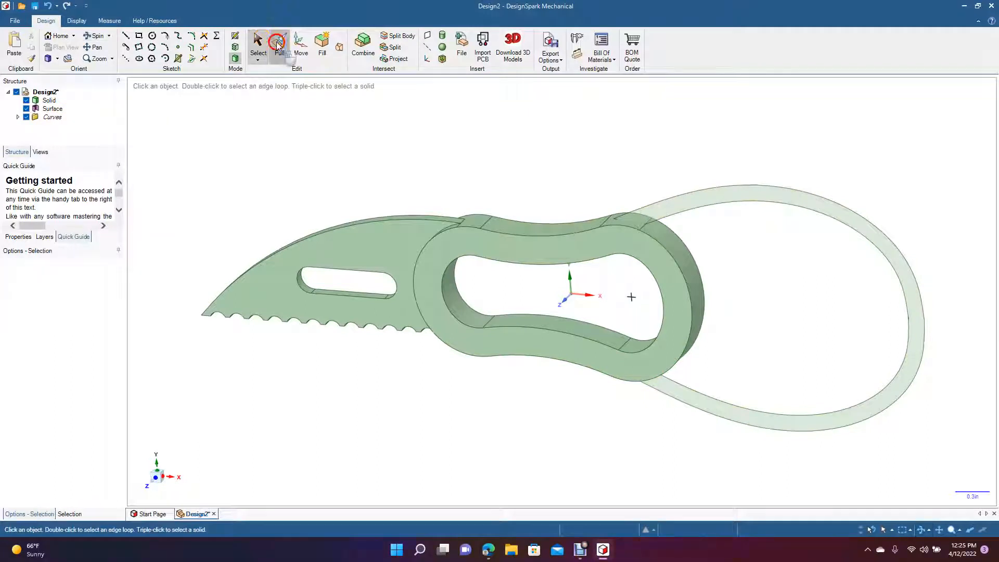
click(279, 45)
click(685, 206)
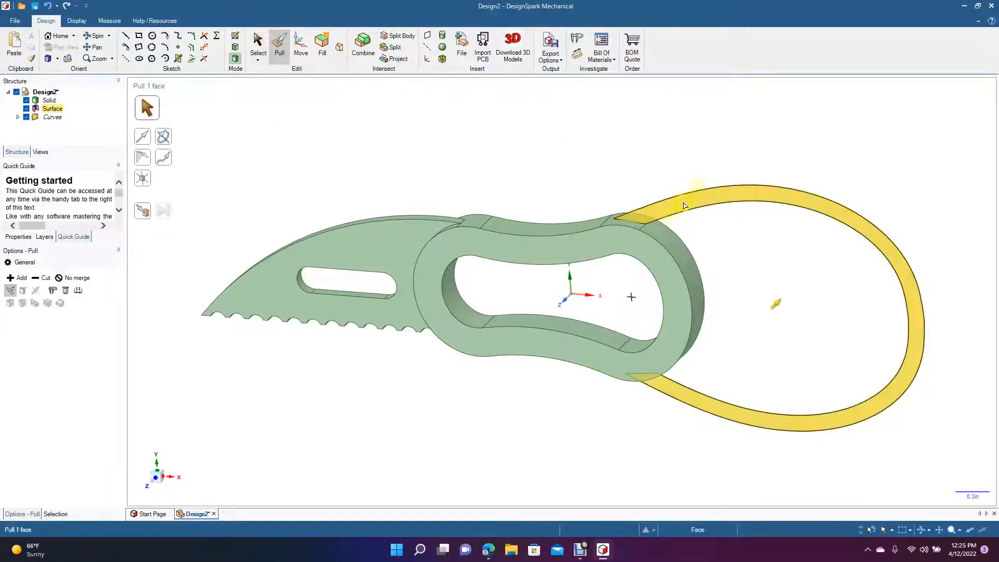
click(35, 290)
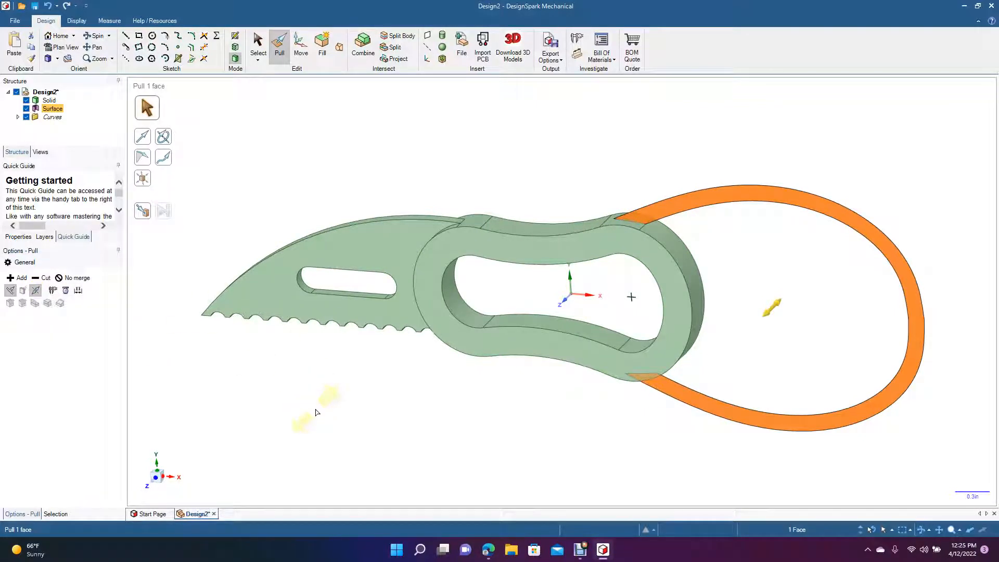
click(778, 304)
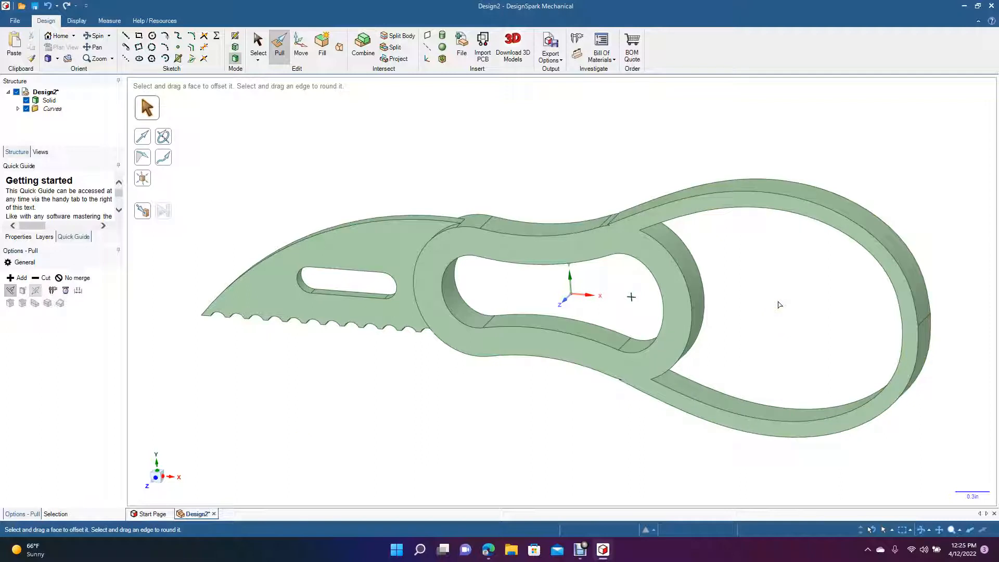
Step: Examine the joints between the handle loop and the body from several angles
click(617, 243)
key(Escape)
click(96, 35)
drag(491, 215, 534, 179)
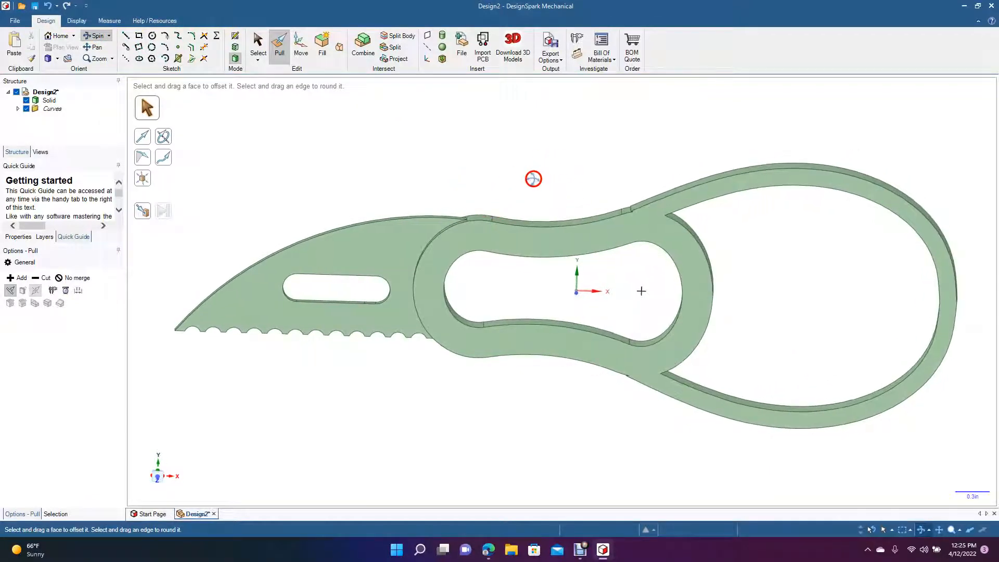
middle_drag(593, 255, 575, 326)
click(575, 325)
click(541, 404)
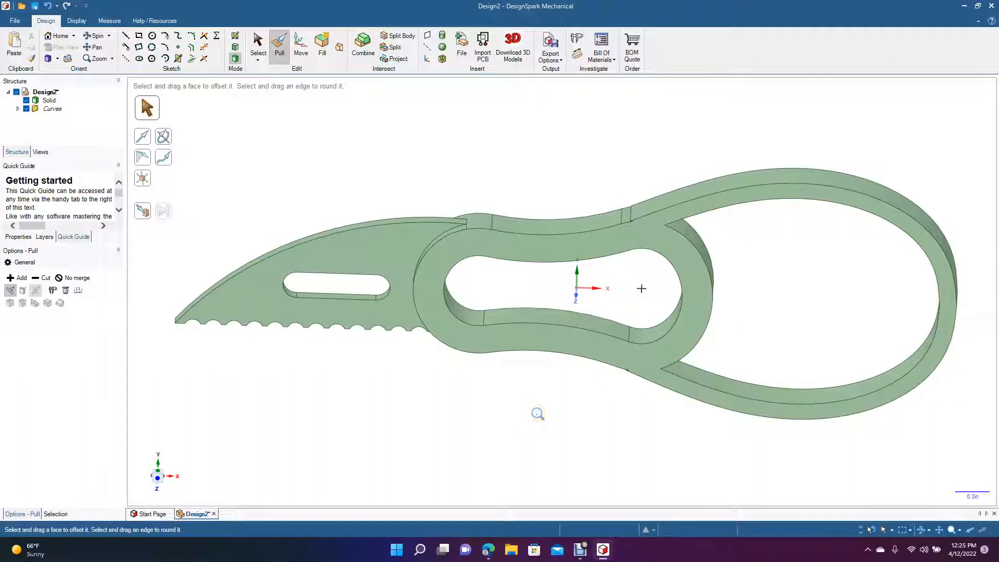
Step: Undo the loop's extrusion, the deletion of its inner face and the lines closing its ends, back to the open sketch
key(ctrl+z)
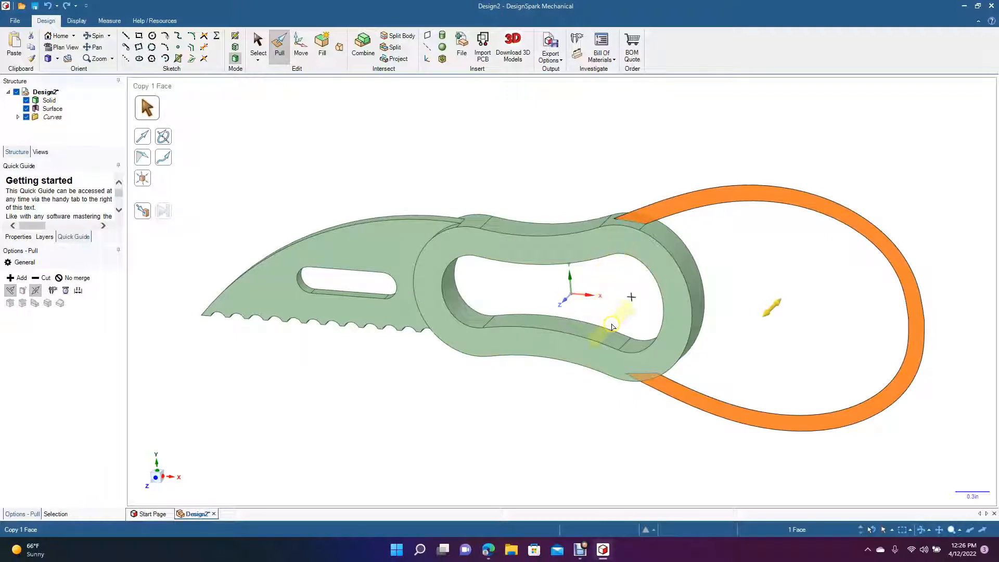
key(v)
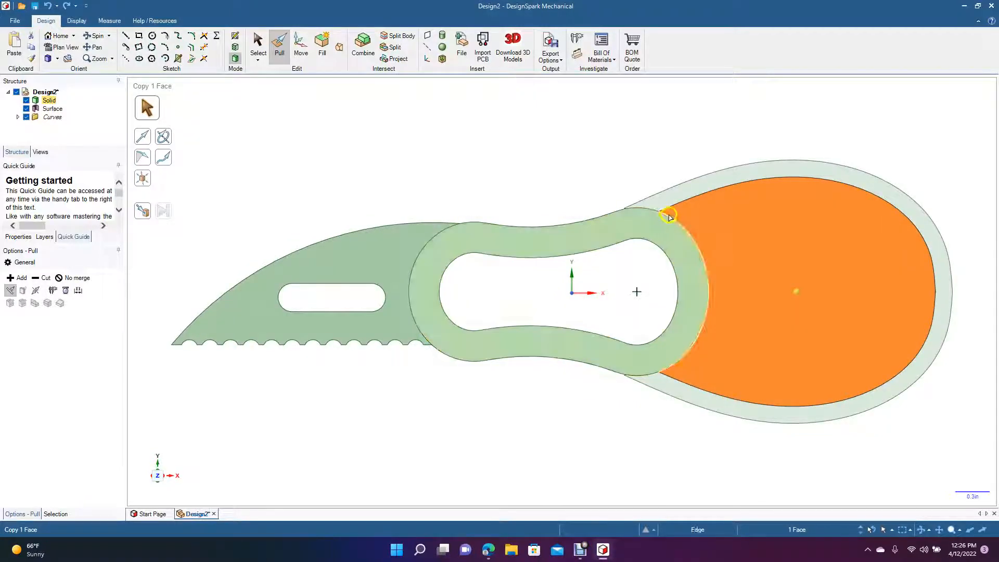
key(ctrl+z)
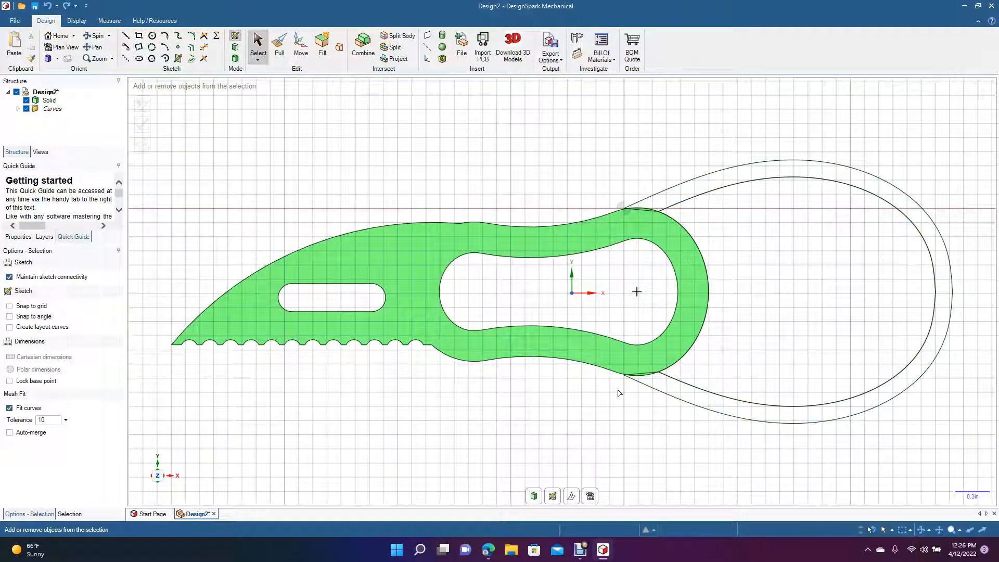
Step: Close the loop's upper end with three connected lines dipping about 0.1 in into the body, from the outer to the inner curve's endpoint
key(l)
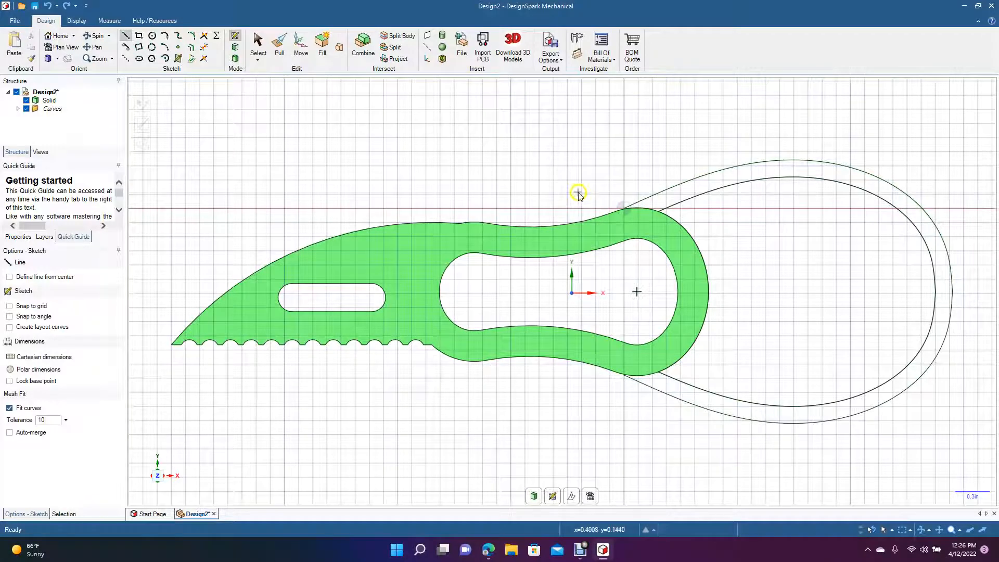
click(258, 43)
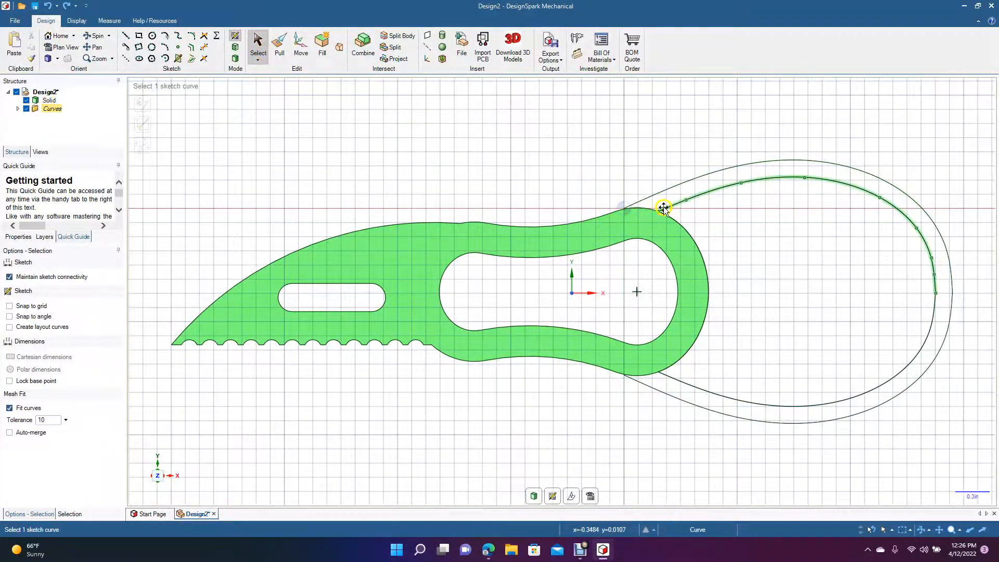
click(126, 37)
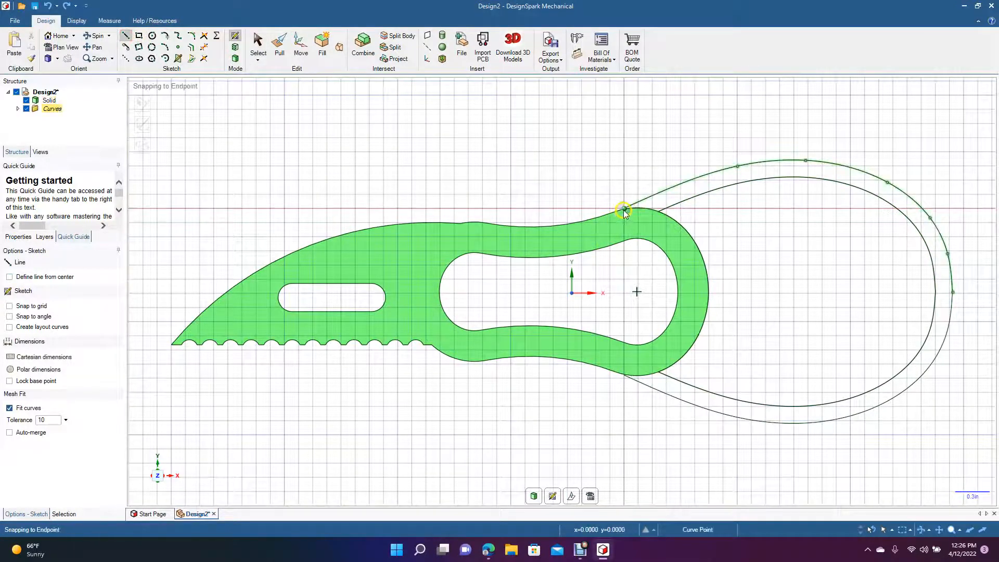
click(624, 210)
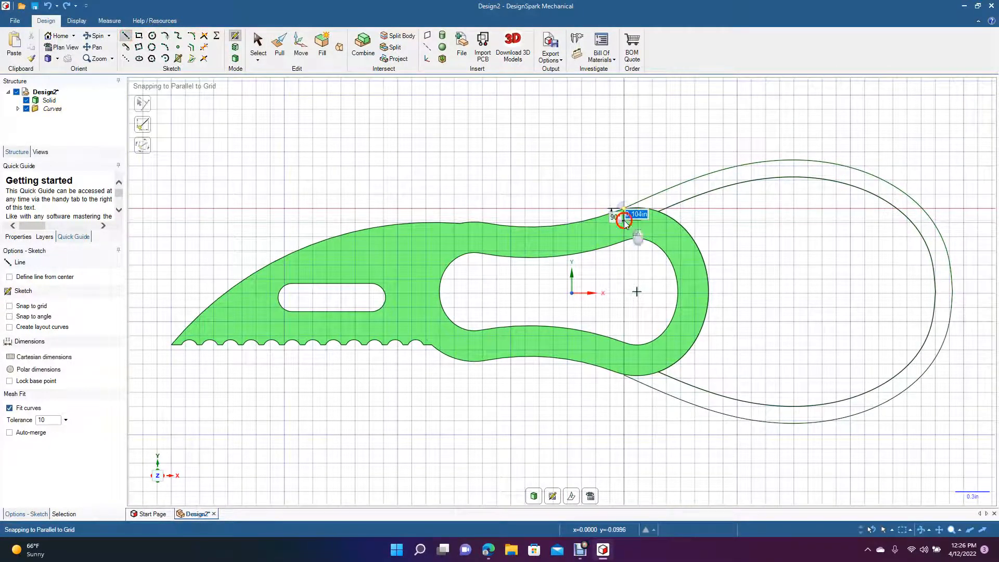
click(653, 220)
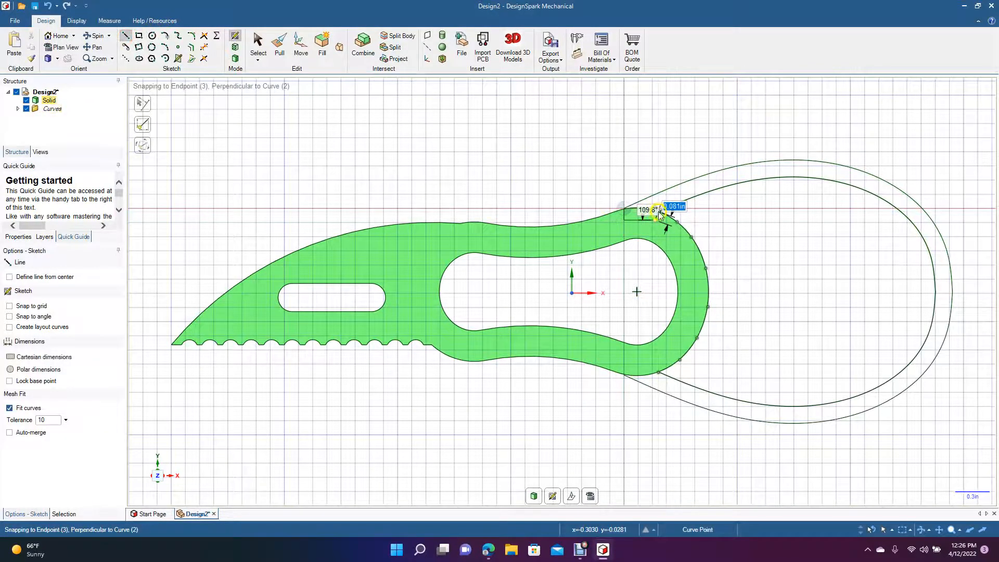
click(659, 213)
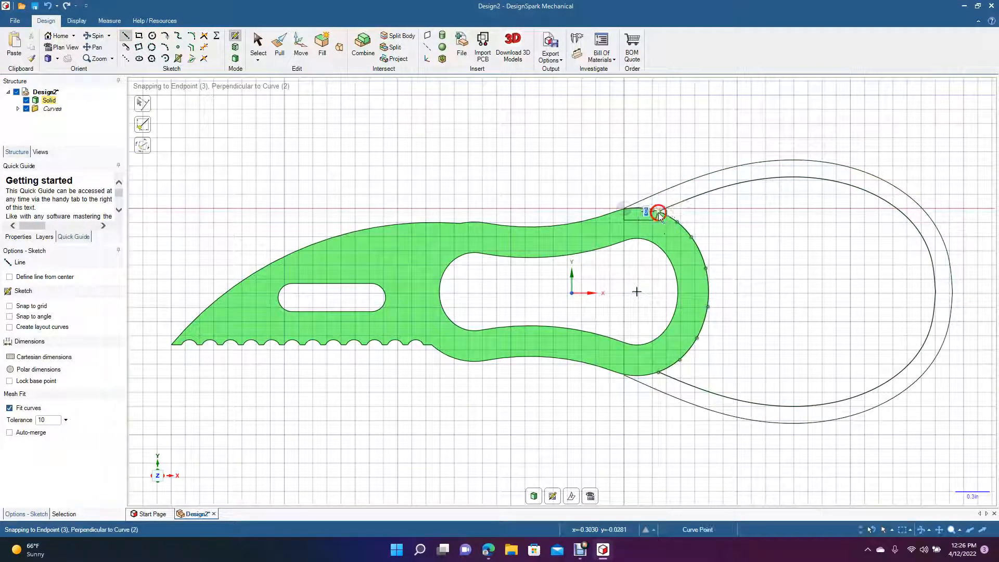
click(261, 42)
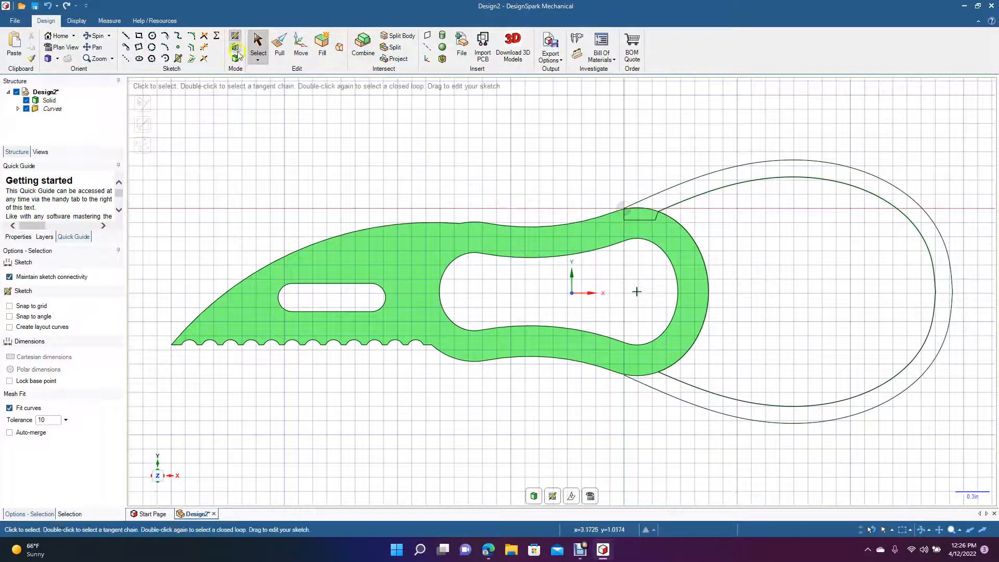
Step: Close the loop's lower end with three connected lines reaching about 0.12 in into the body, between the outer and inner curve endpoints
click(125, 36)
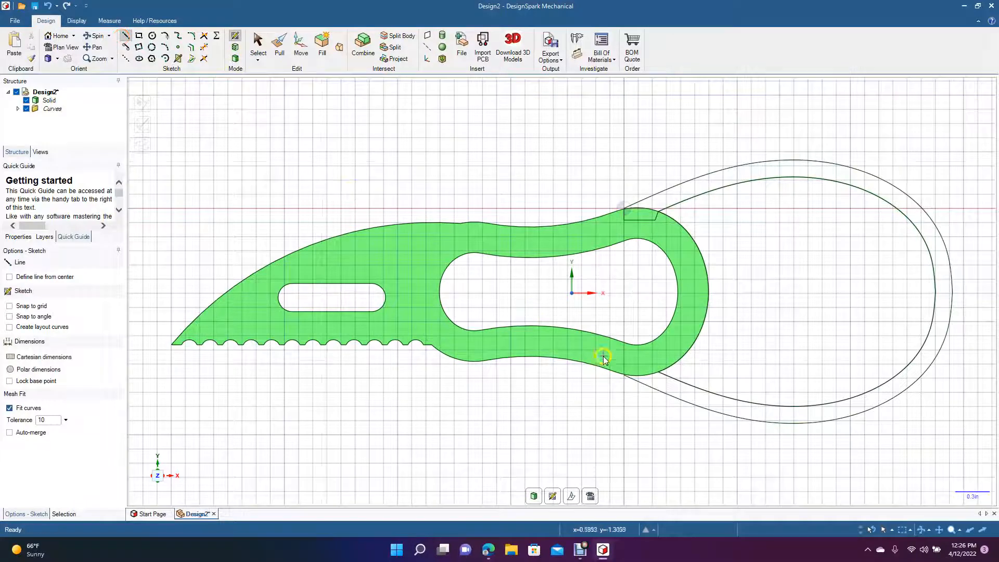
click(623, 375)
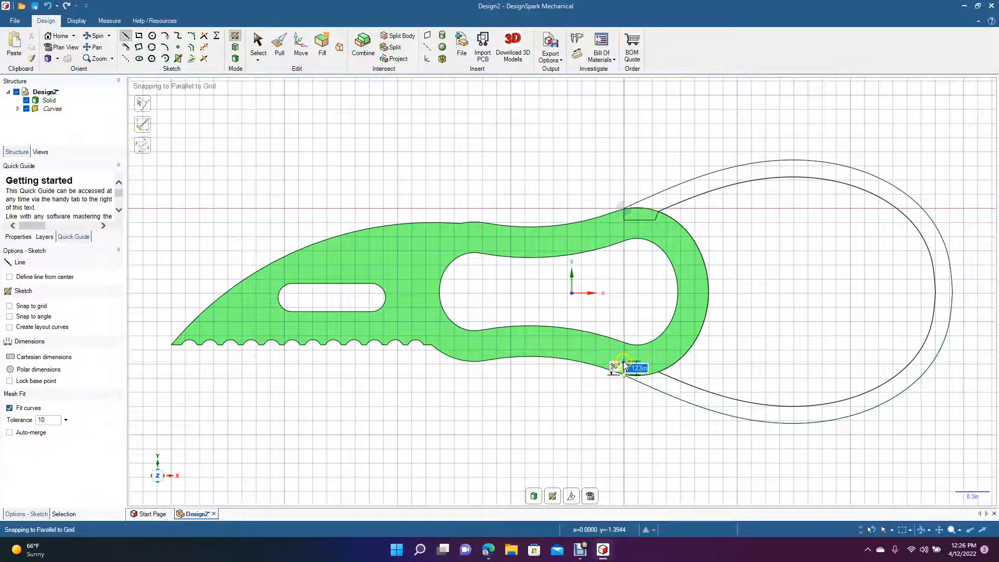
click(654, 363)
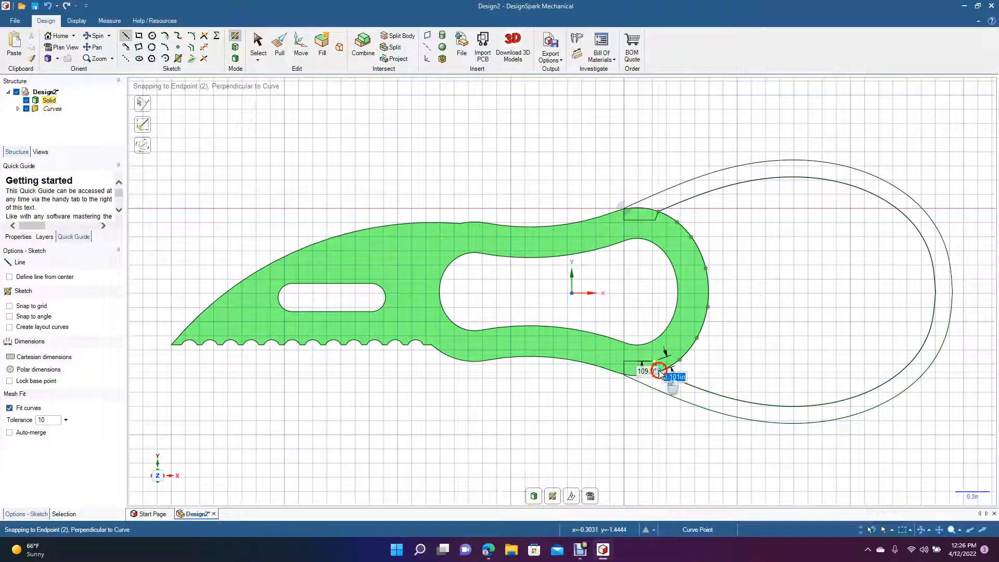
click(255, 47)
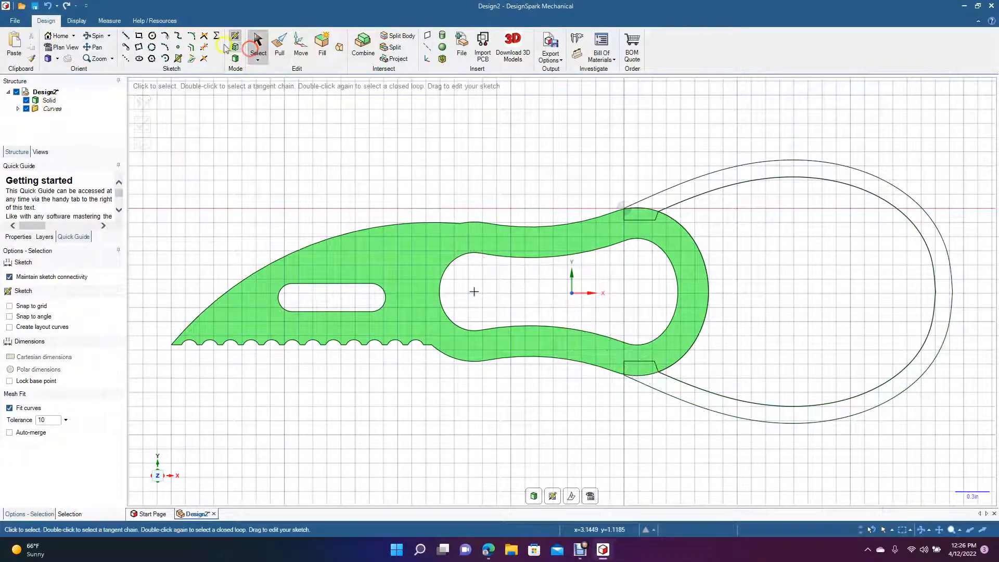
Step: Turn the sketch into surfaces in 3D mode and delete the face enclosed by the loop's inner curve
click(236, 59)
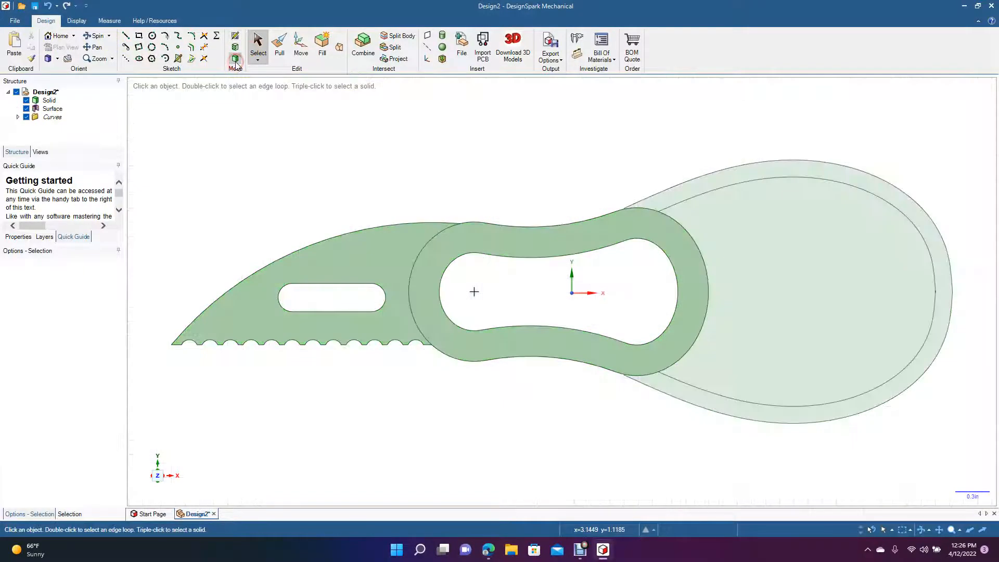
click(94, 36)
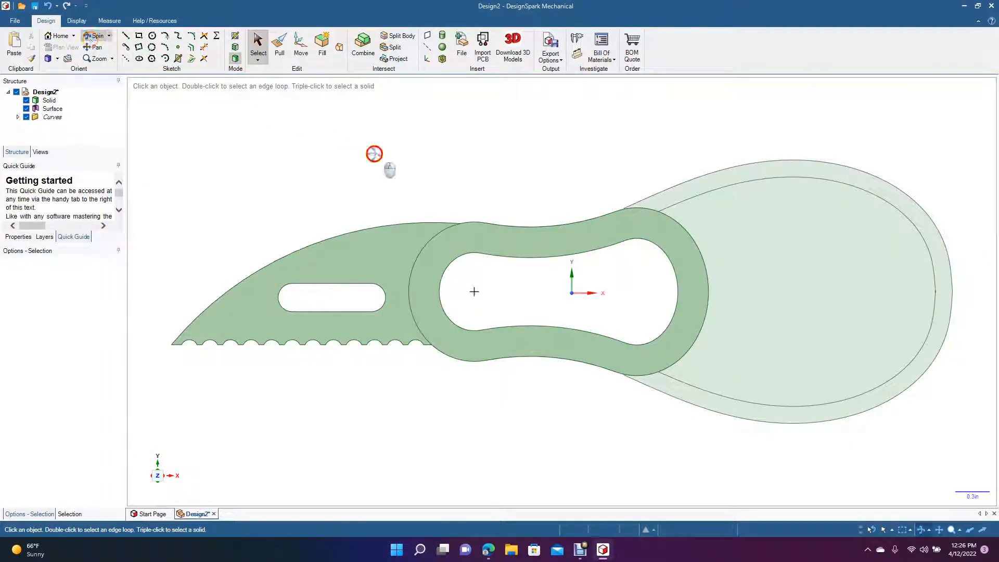
drag(374, 152, 341, 167)
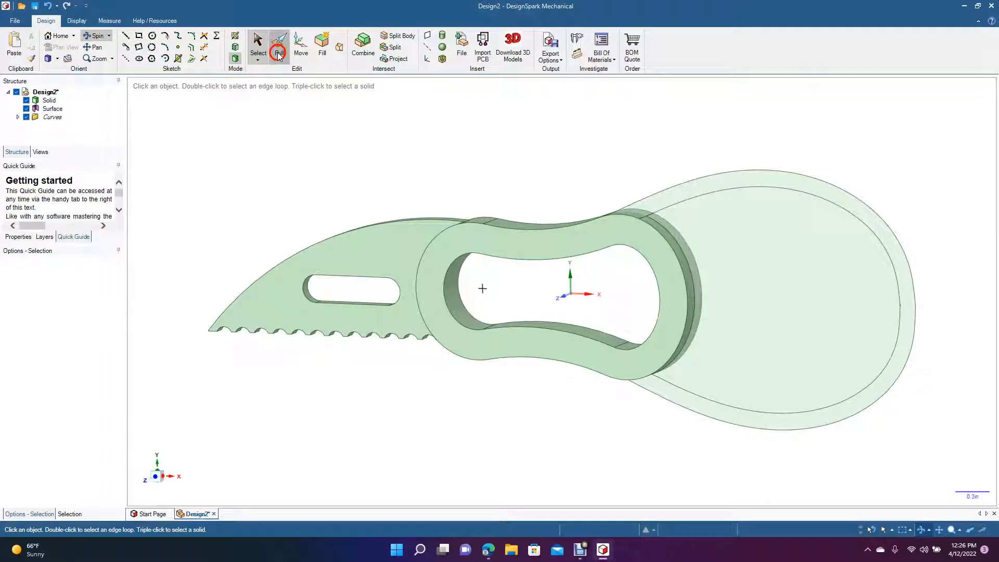
click(280, 45)
click(258, 46)
click(704, 253)
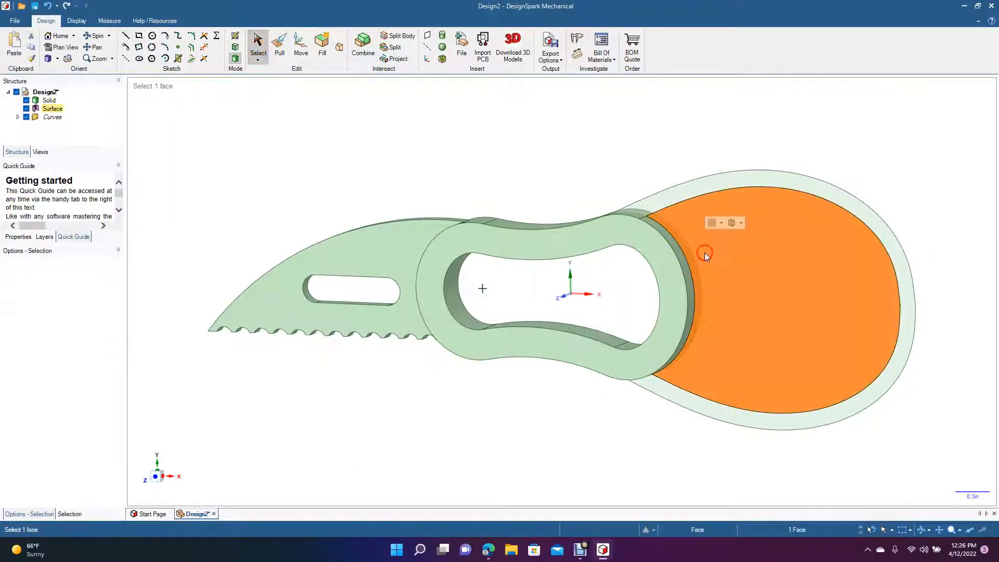
key(Delete)
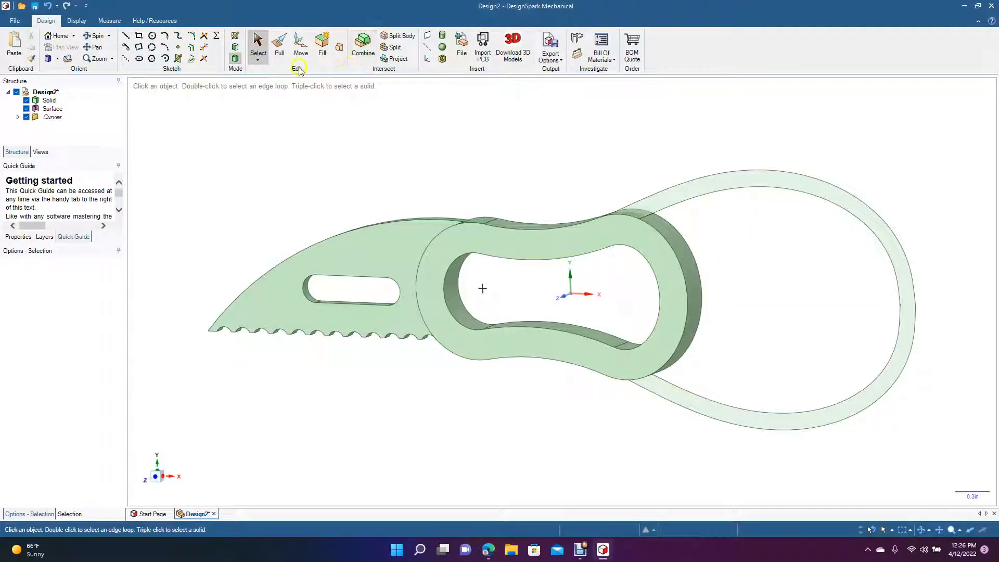
Step: Try to pull the loop's ring face 0.3 in to one side only
click(279, 47)
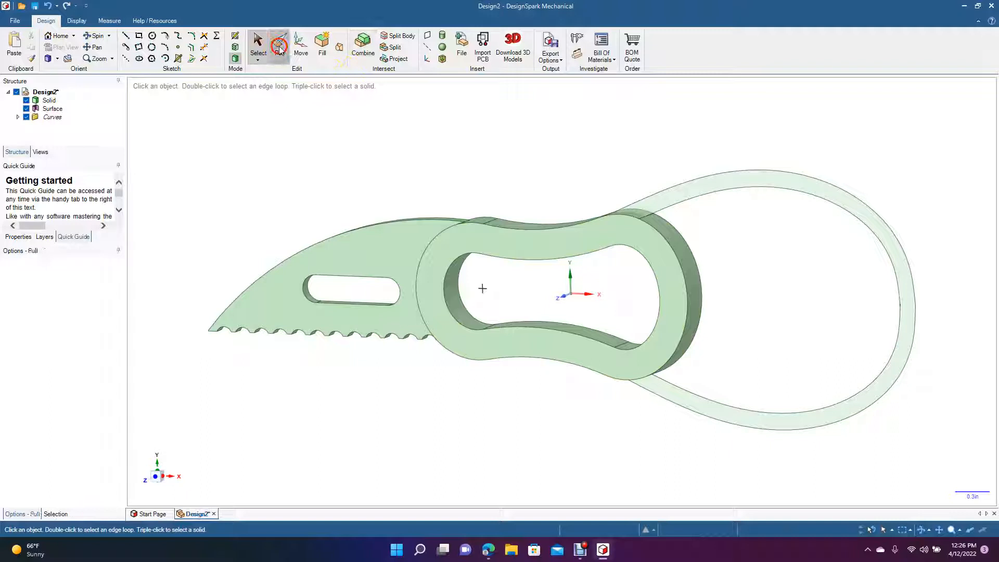
click(656, 201)
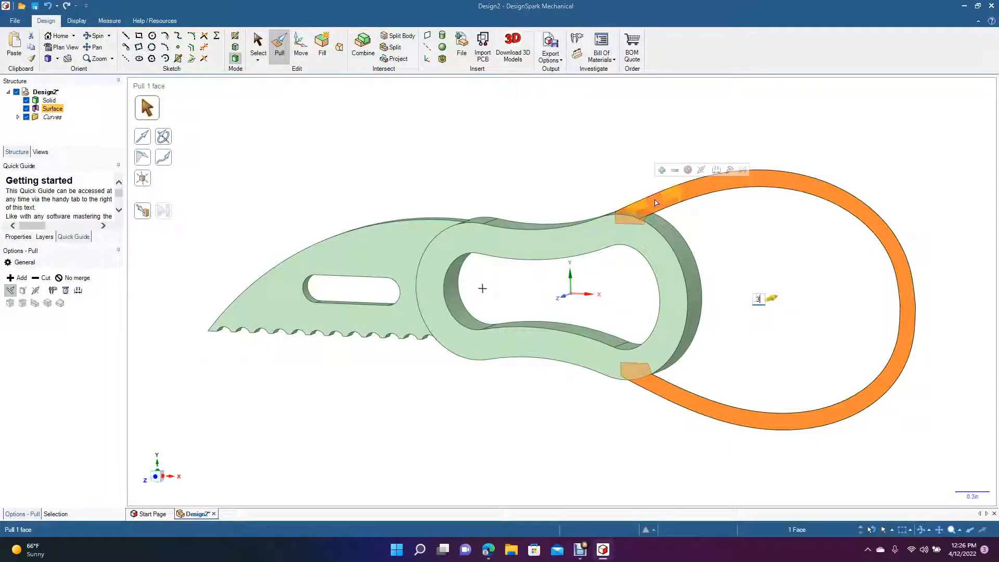
key(Return)
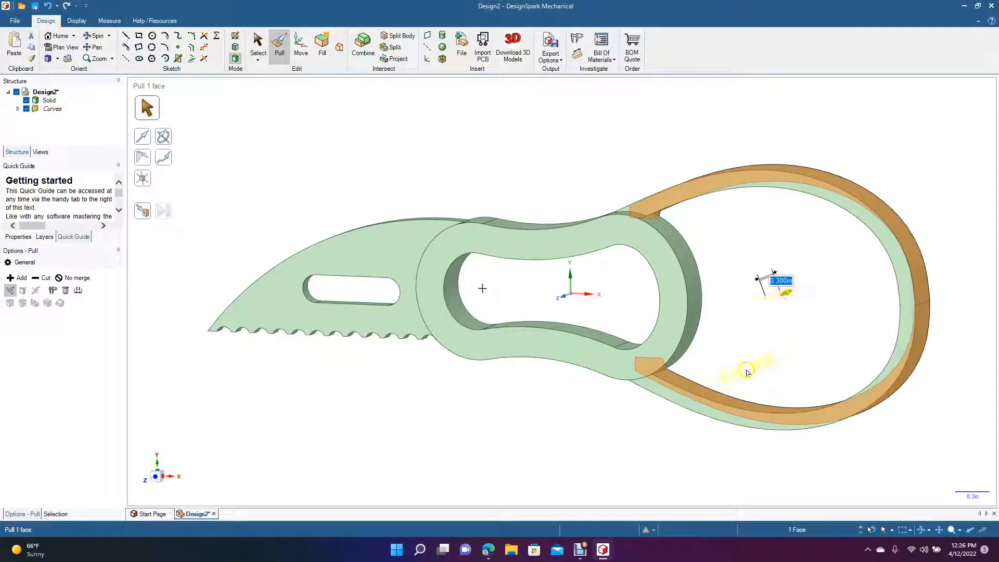
key(Escape)
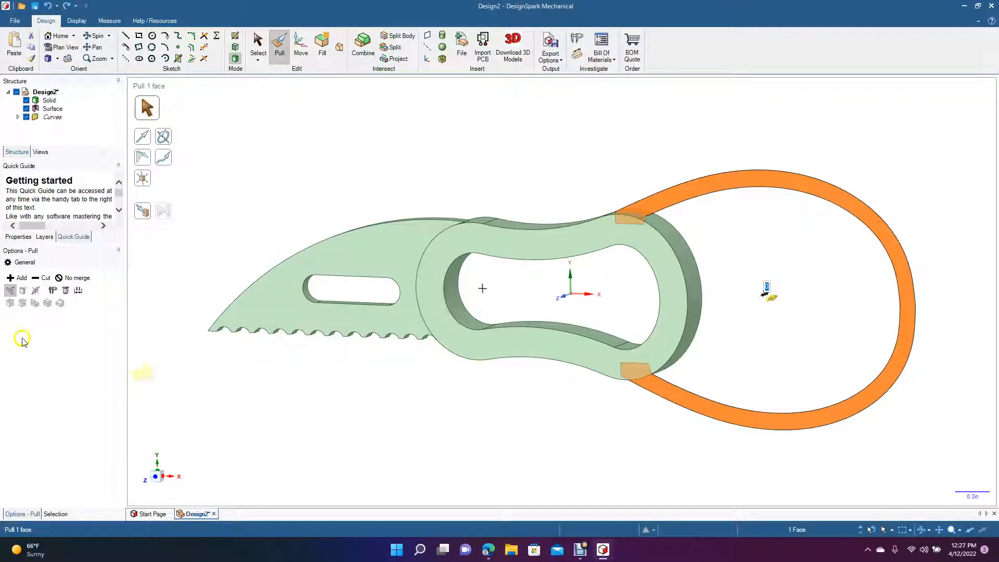
Step: Pull the ring face in both directions at once, trying 0.3 in, undoing it, and using a smaller distance flush with the body
click(35, 292)
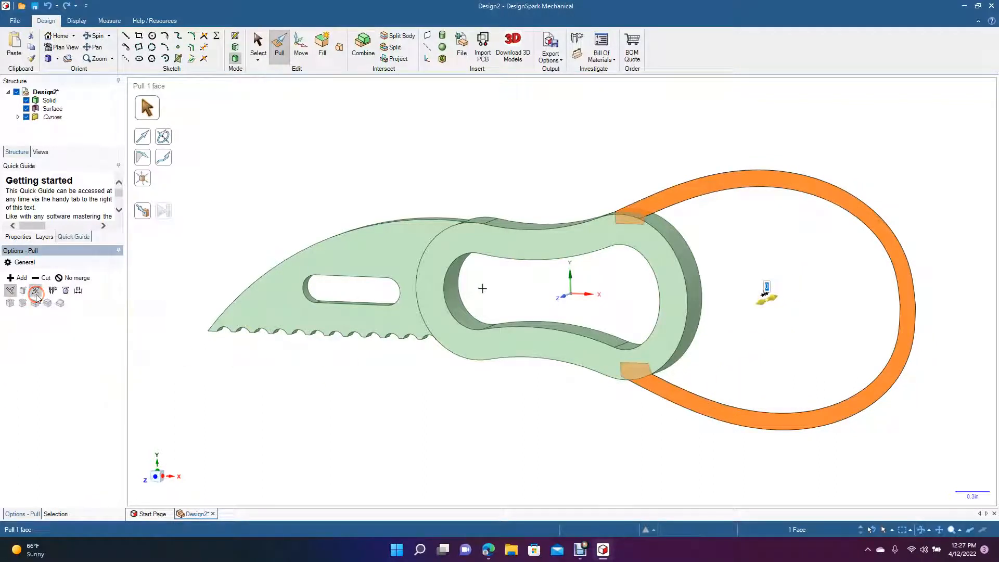
text(.)
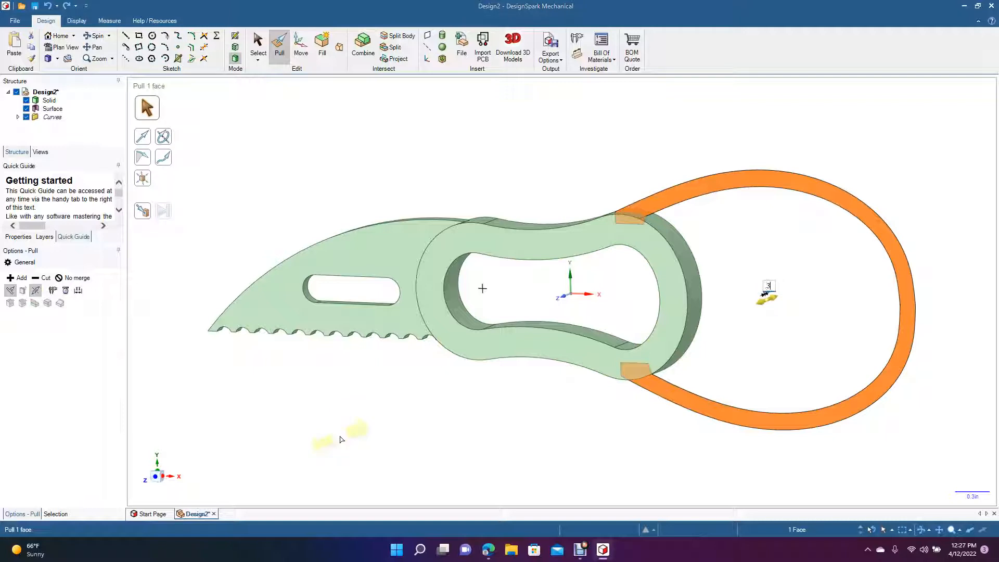
text(3)
key(Return)
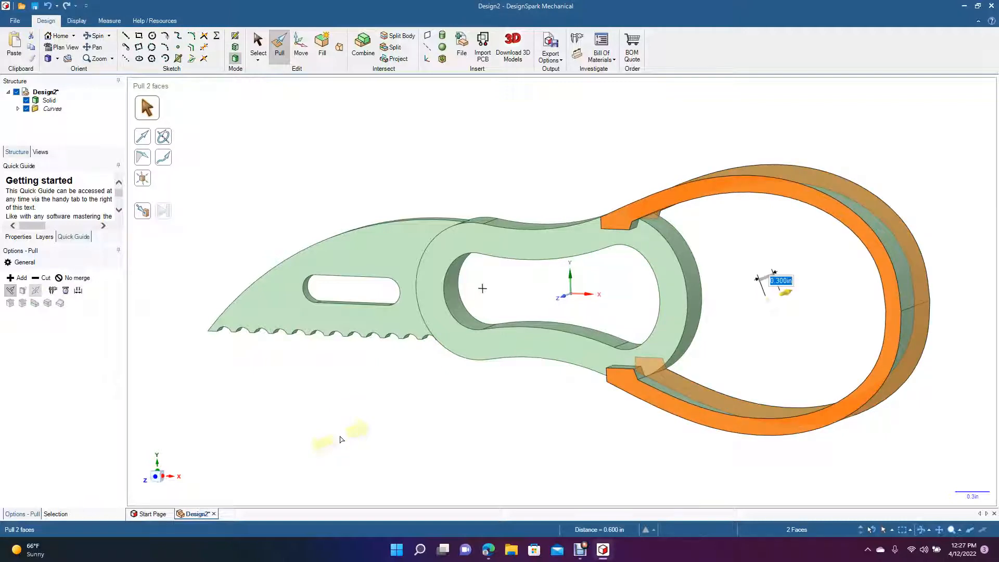
key(ctrl+z)
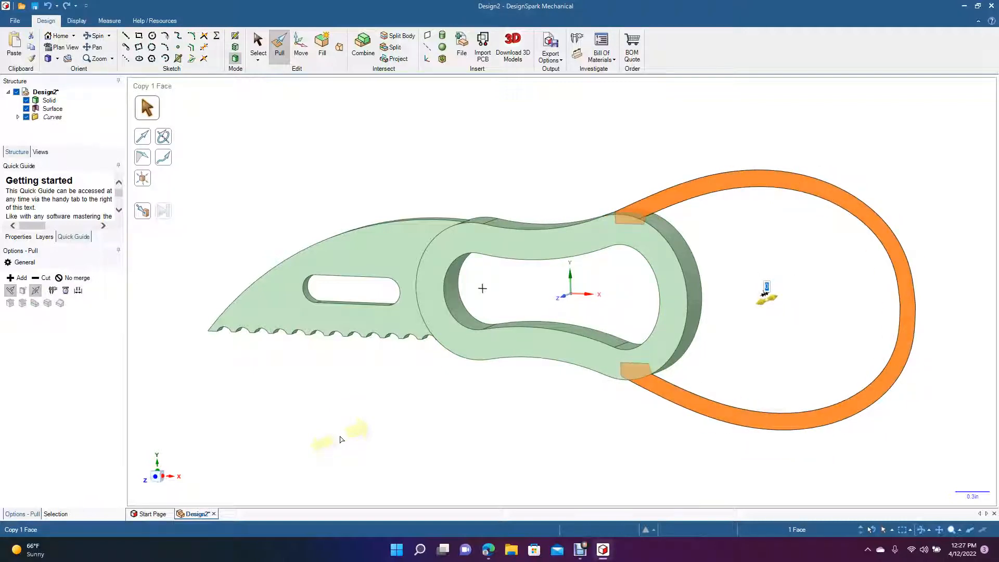
text(.1)
key(Return)
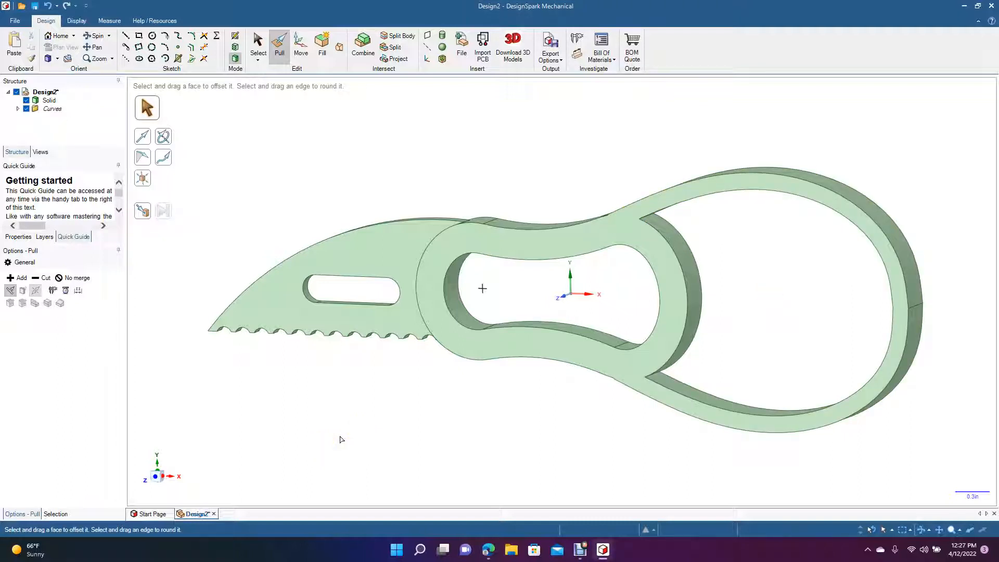
Step: Inspect the completed loop and its joints with the body from several angles and in the Top view
click(96, 39)
drag(367, 150, 464, 178)
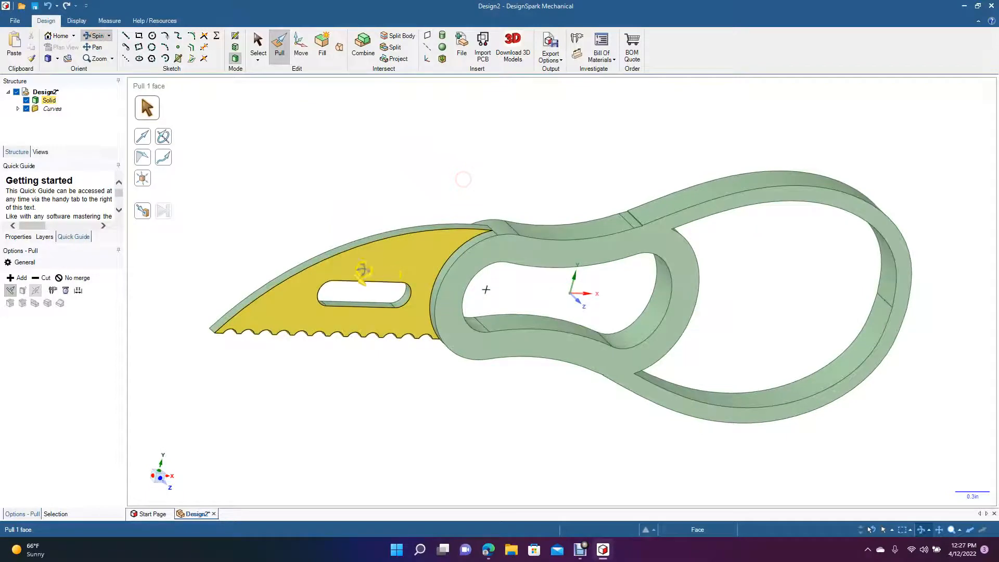
drag(503, 159, 444, 129)
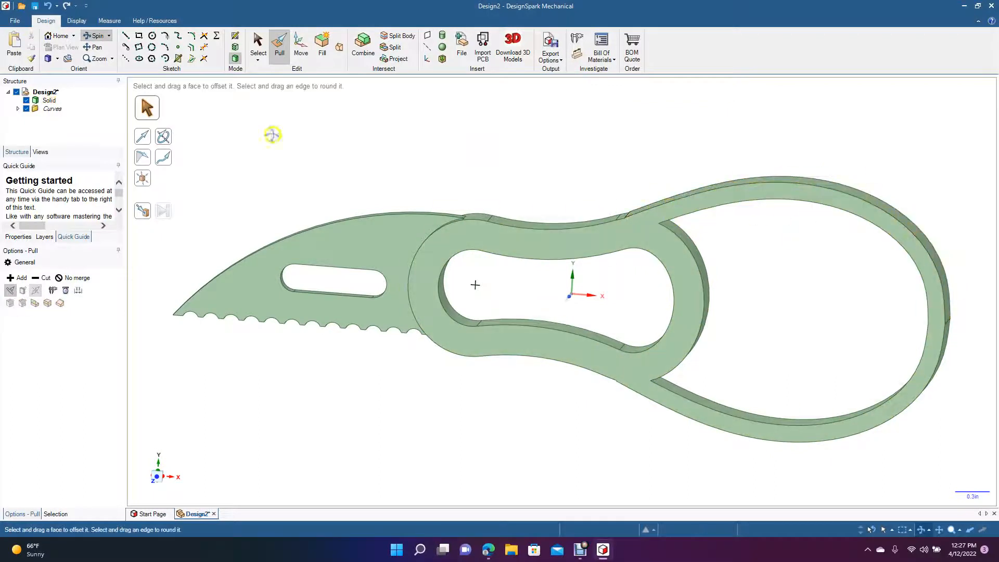
click(57, 58)
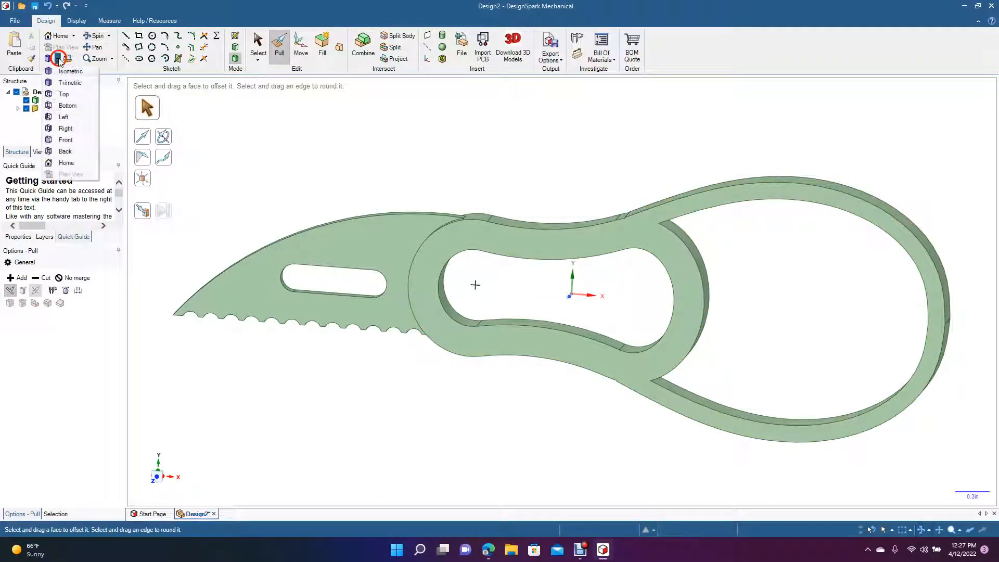
click(64, 94)
click(334, 299)
scroll(335, 316, down, 5)
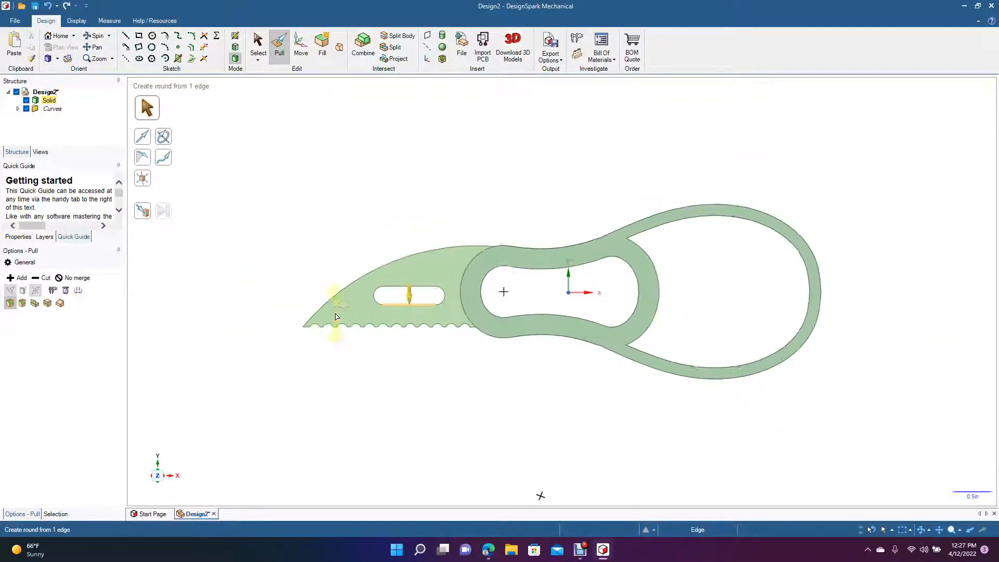
click(335, 316)
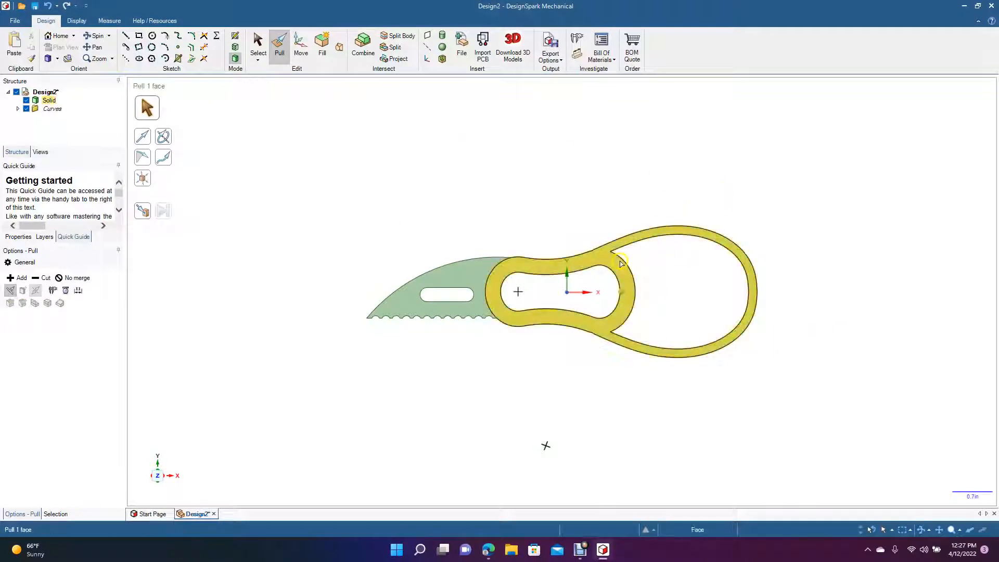
Step: Draw a straight centre line from the arc centre at the blade end of the body's cutout to the loop's outer far end
click(622, 262)
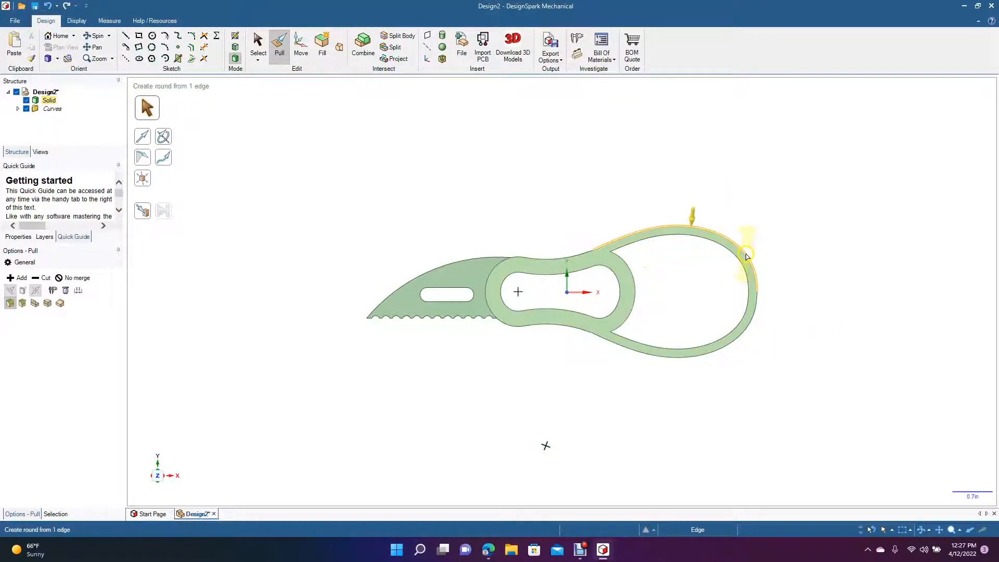
scroll(716, 336, up, 5)
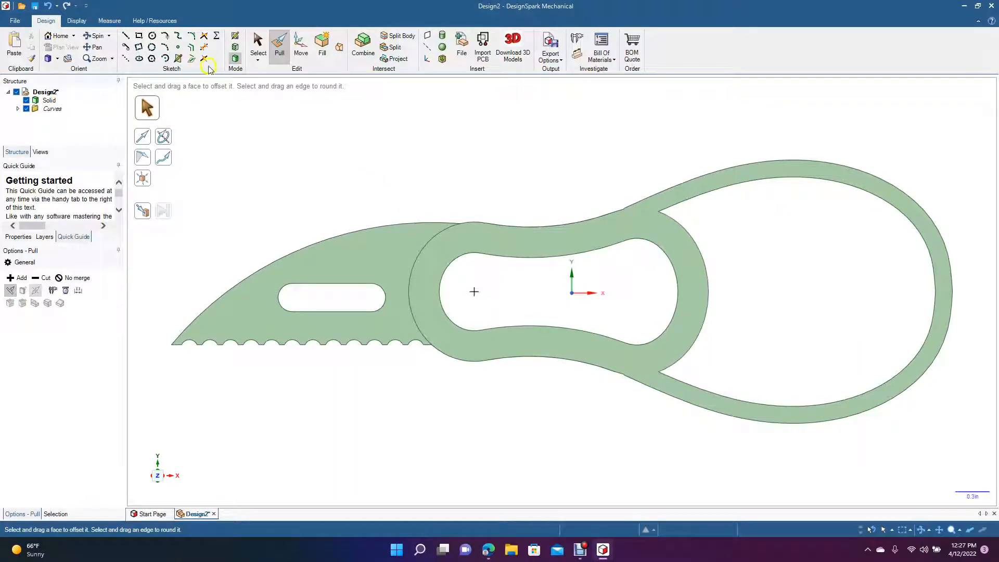
click(94, 47)
drag(430, 165, 230, 179)
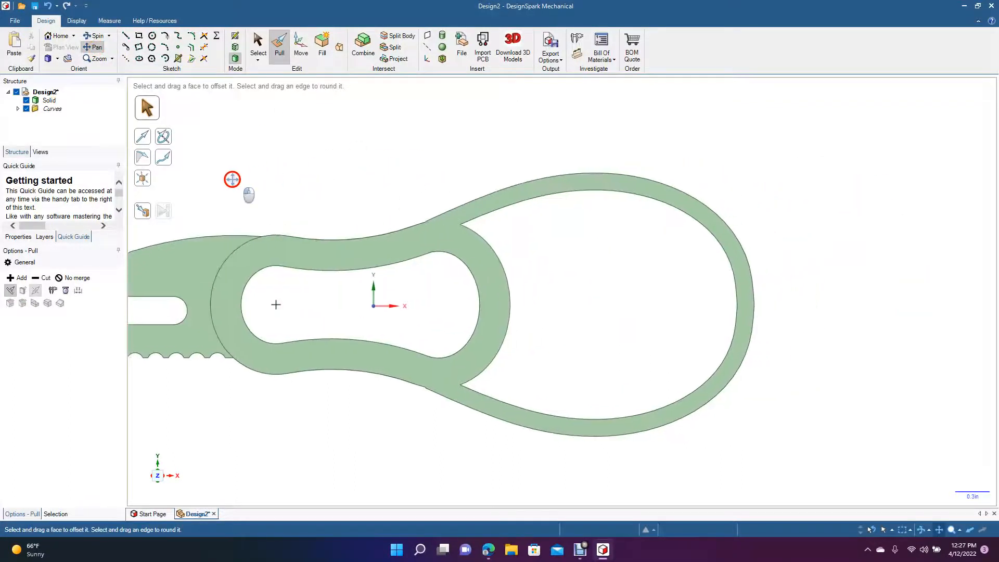
click(127, 35)
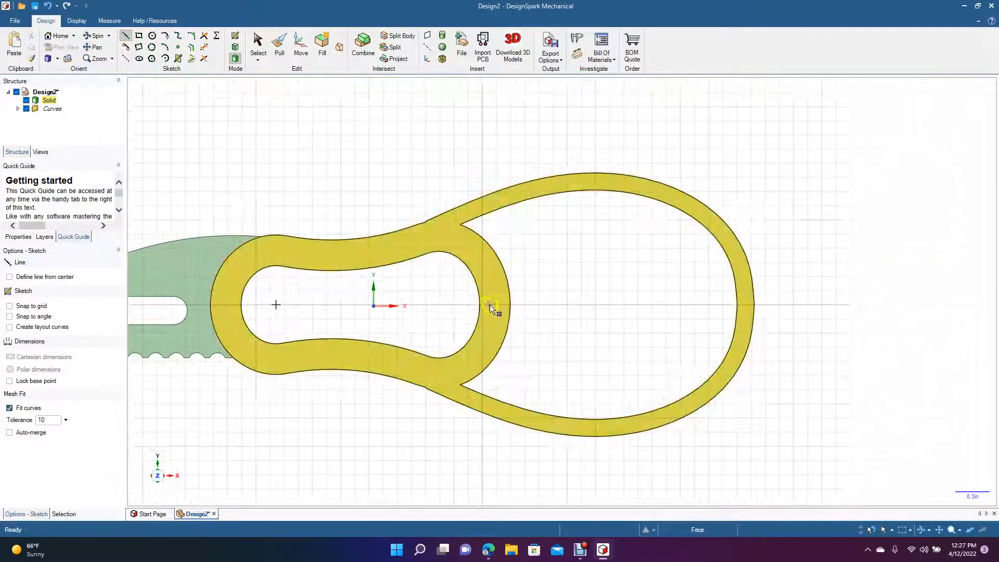
click(276, 305)
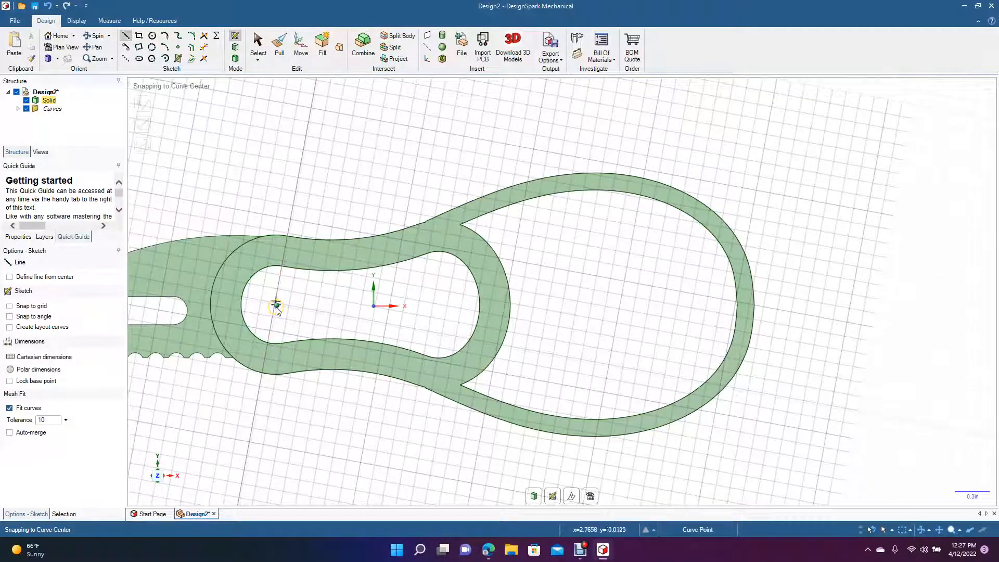
click(275, 305)
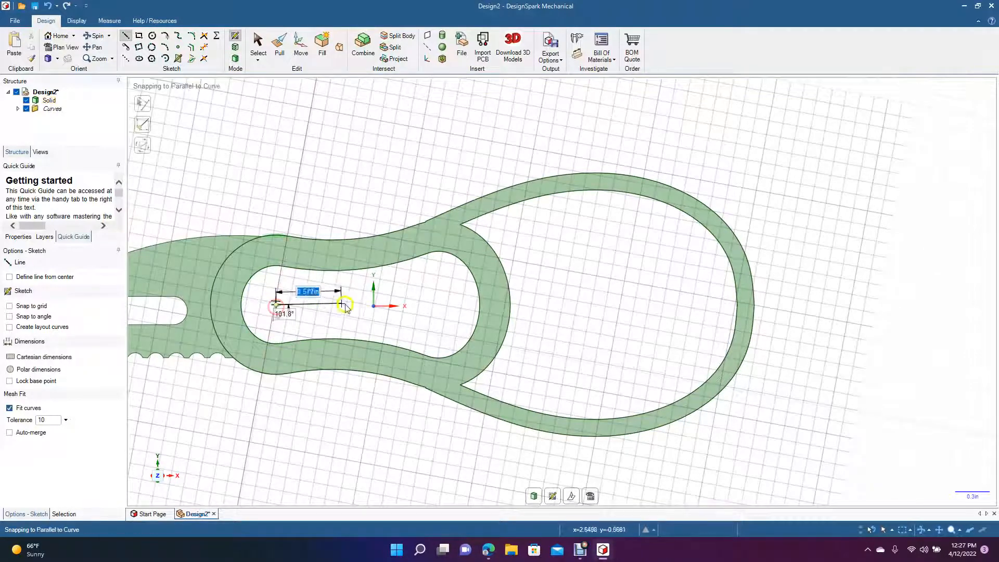
click(755, 306)
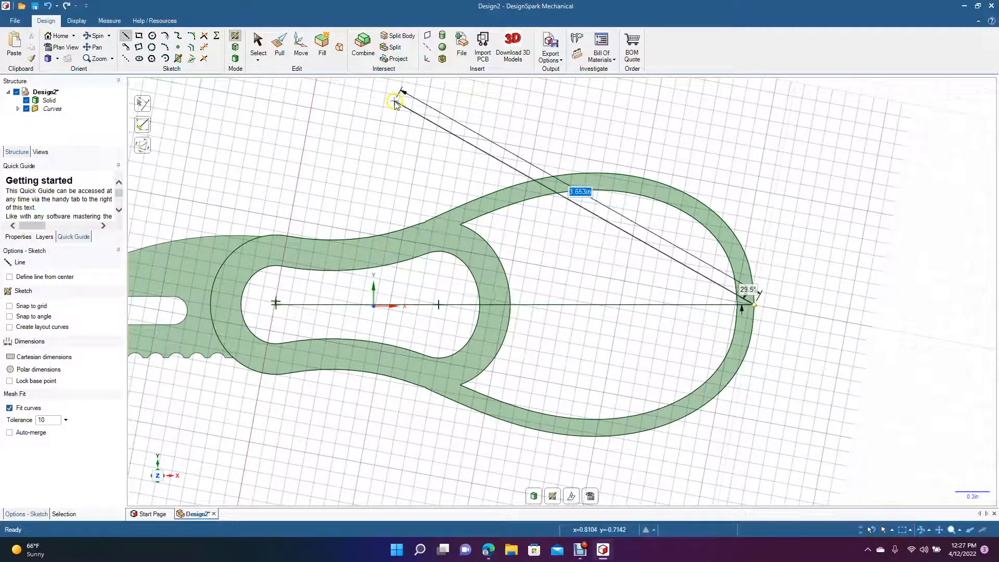
click(254, 46)
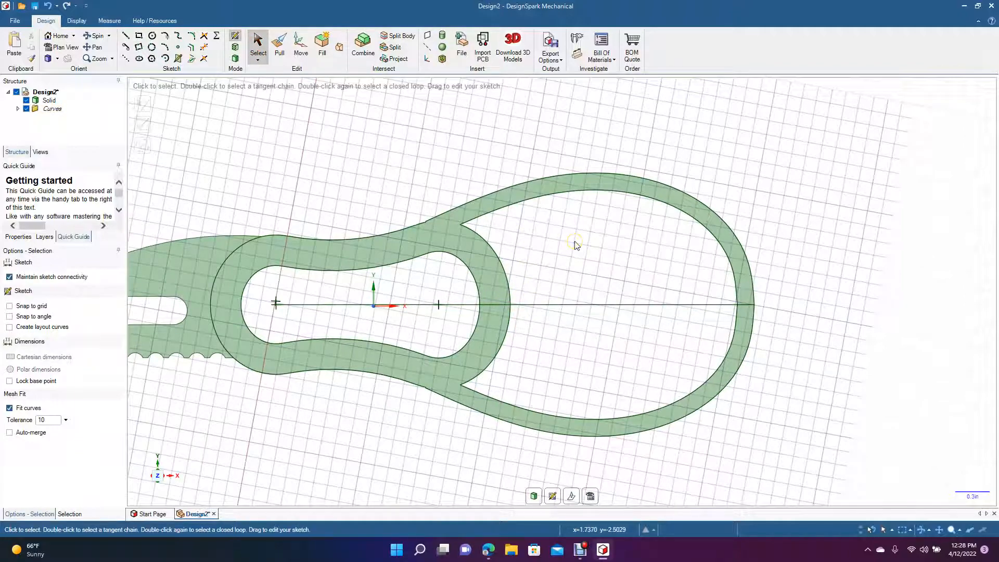
Step: Offset the centre line by 0.8 in towards the upper side of the loop
click(584, 297)
click(191, 47)
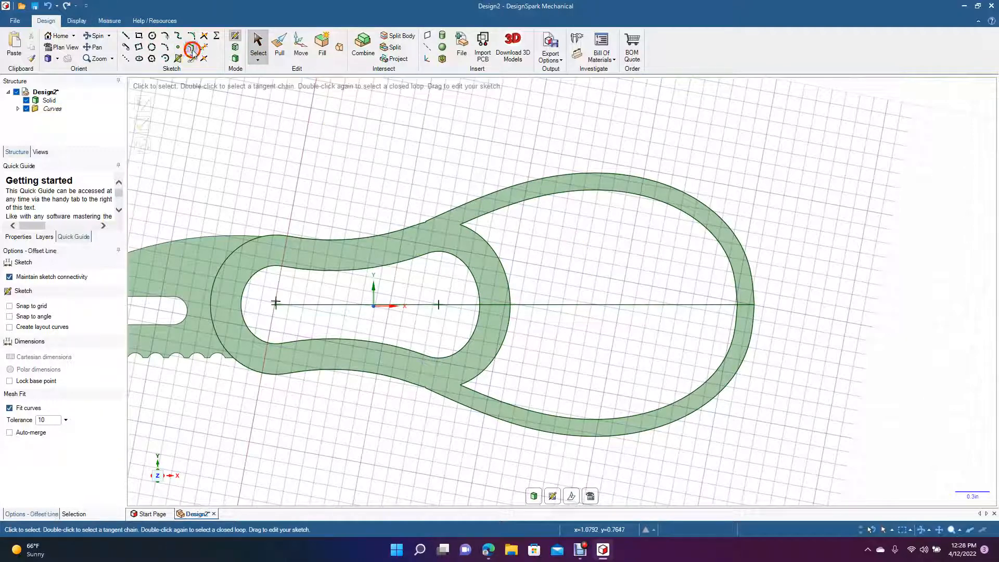
click(662, 306)
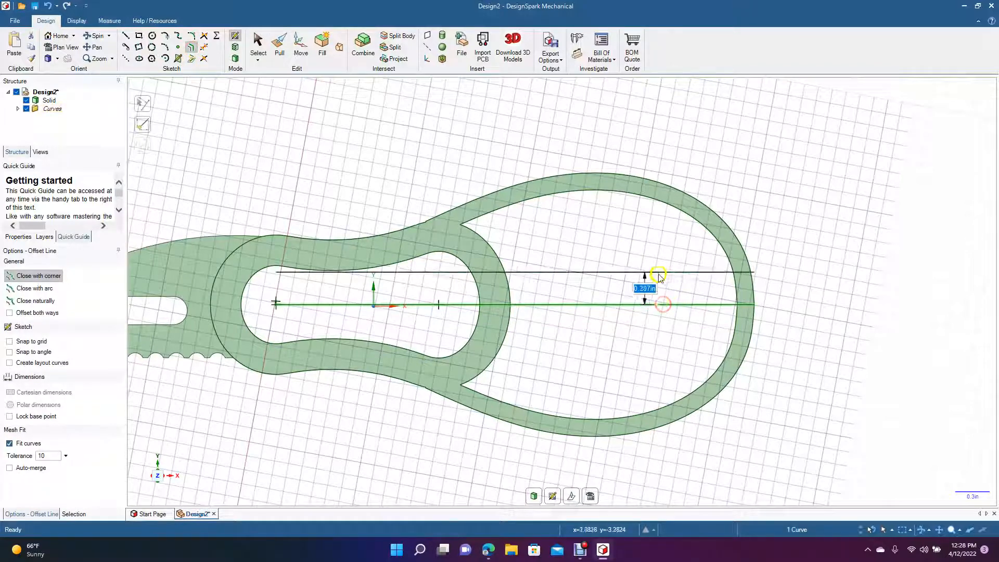
click(659, 221)
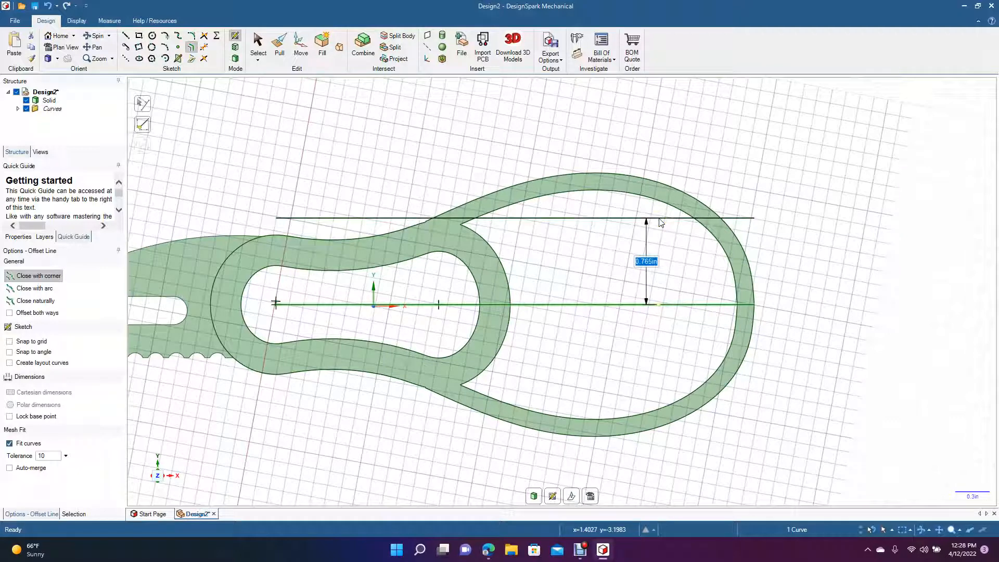
click(659, 216)
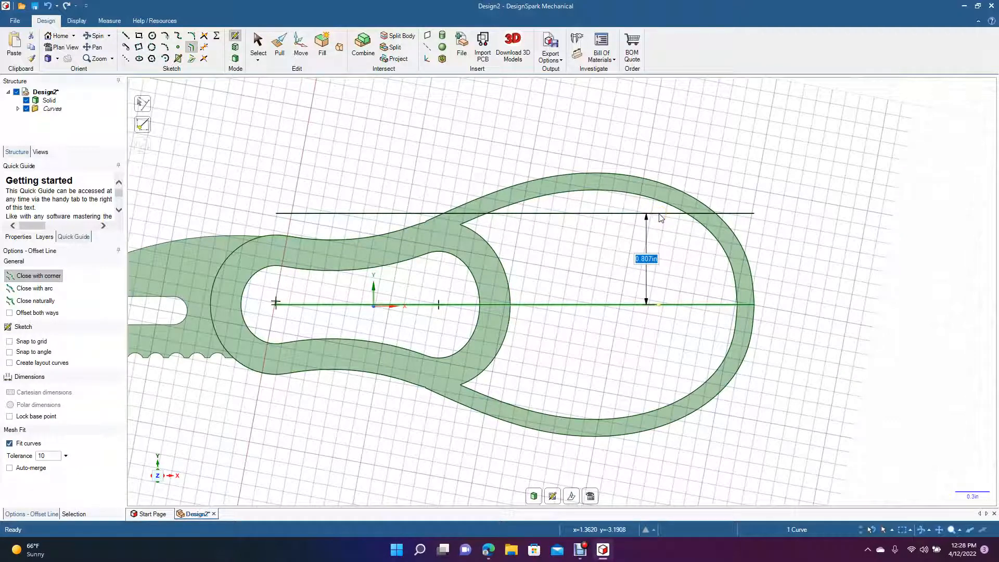
text(0)
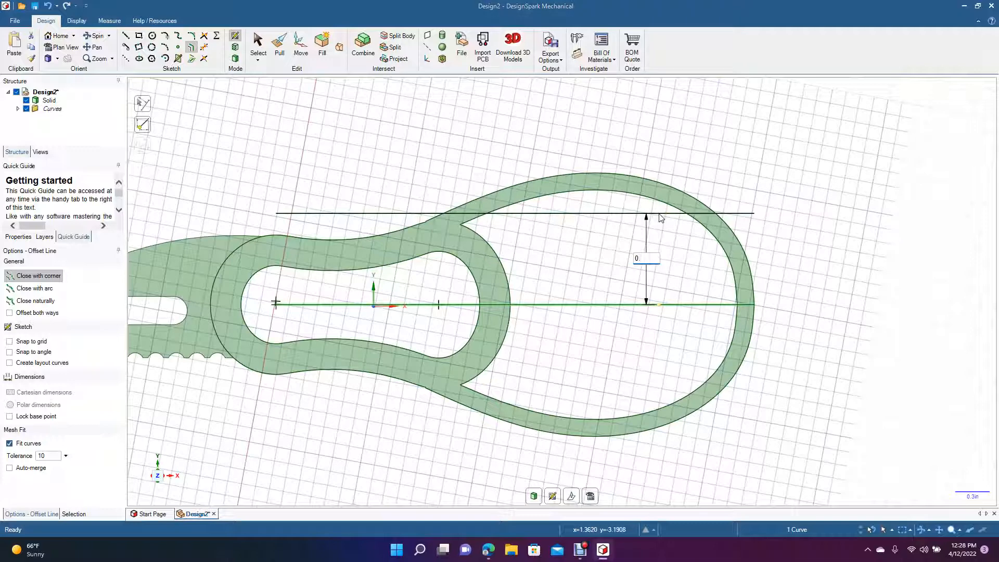
text(.8)
key(Return)
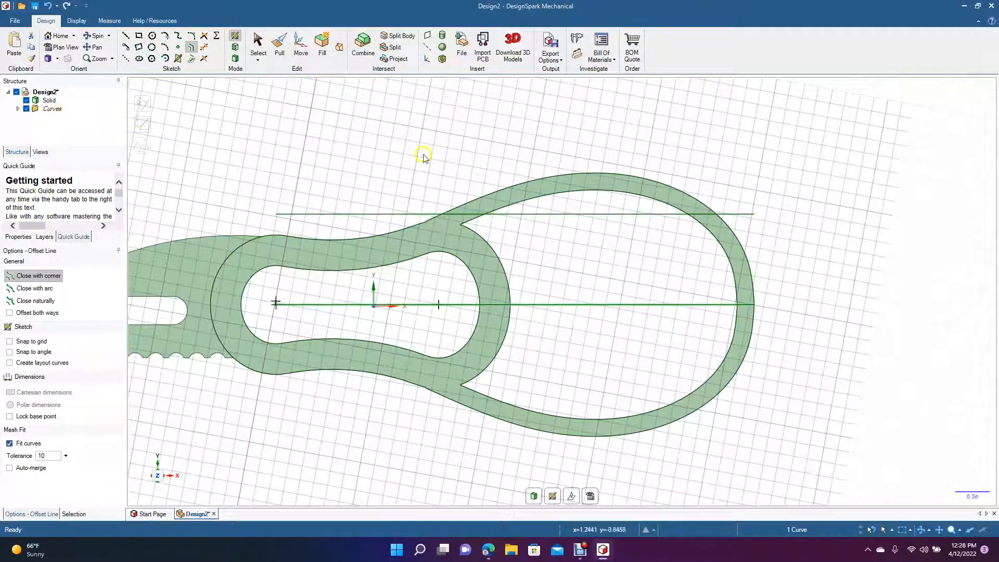
Step: Offset the centre line by 0.8 in towards the lower side of the loop
click(258, 45)
click(191, 46)
click(664, 308)
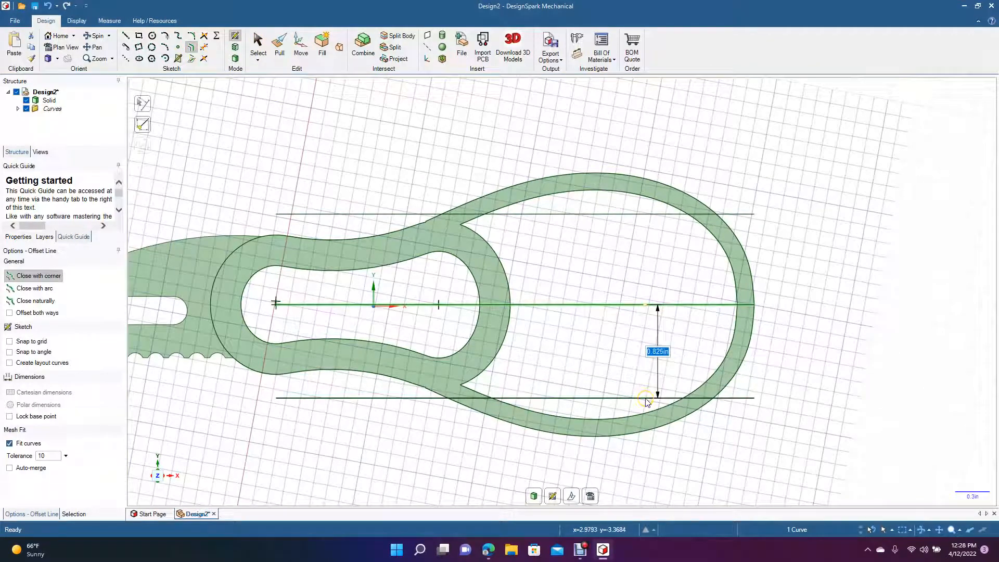
text(0.8)
key(Return)
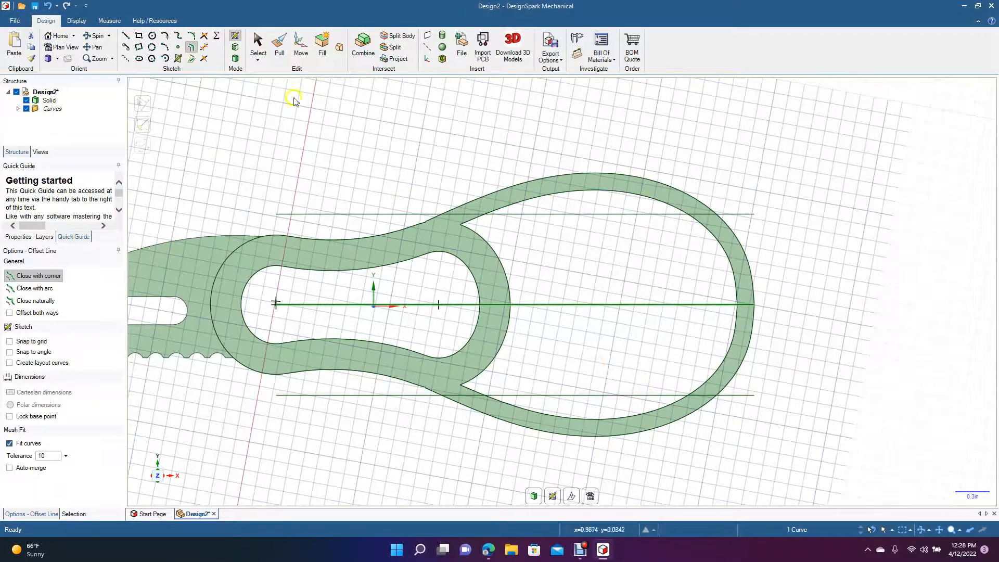
click(258, 44)
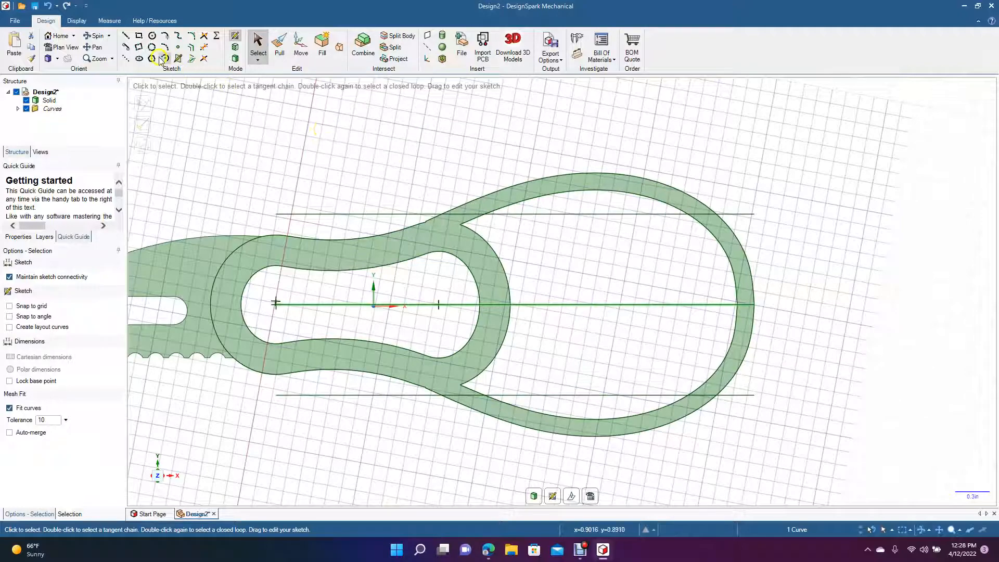
Step: Add the two intermediate lines by offsetting the centre line 0.4 in upward and the lowest line 0.4 in towards the centre
click(191, 46)
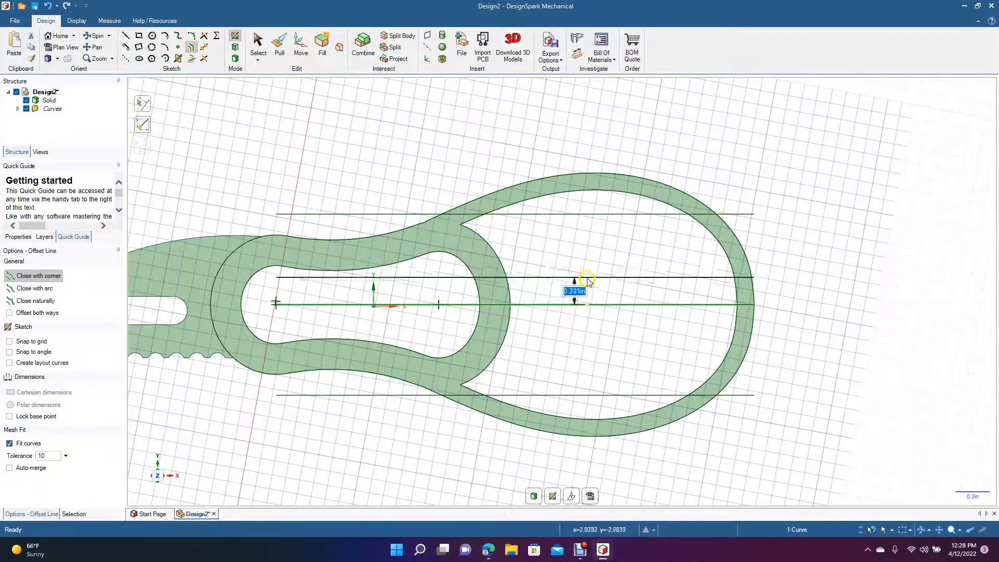
text(0)
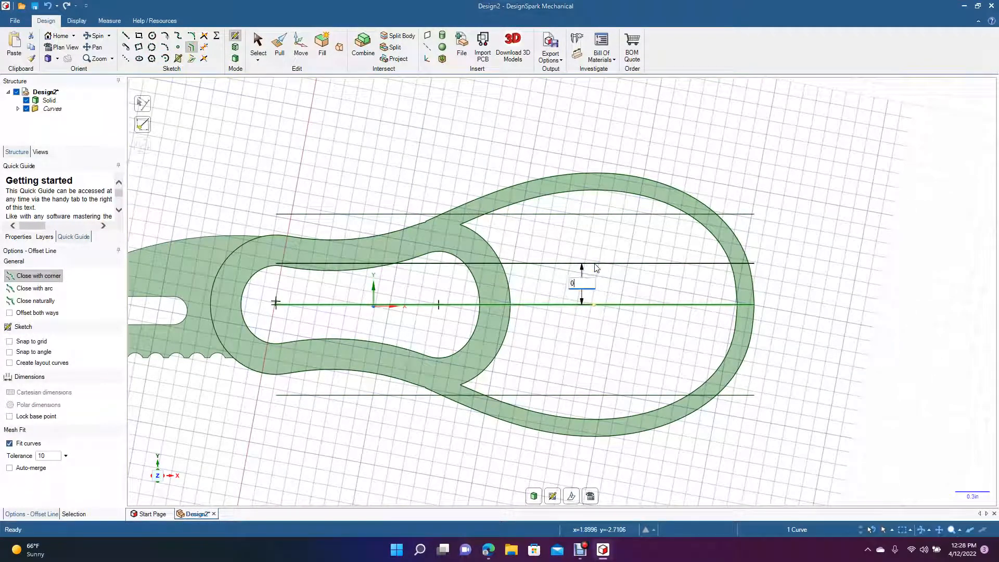
text(.4)
key(Return)
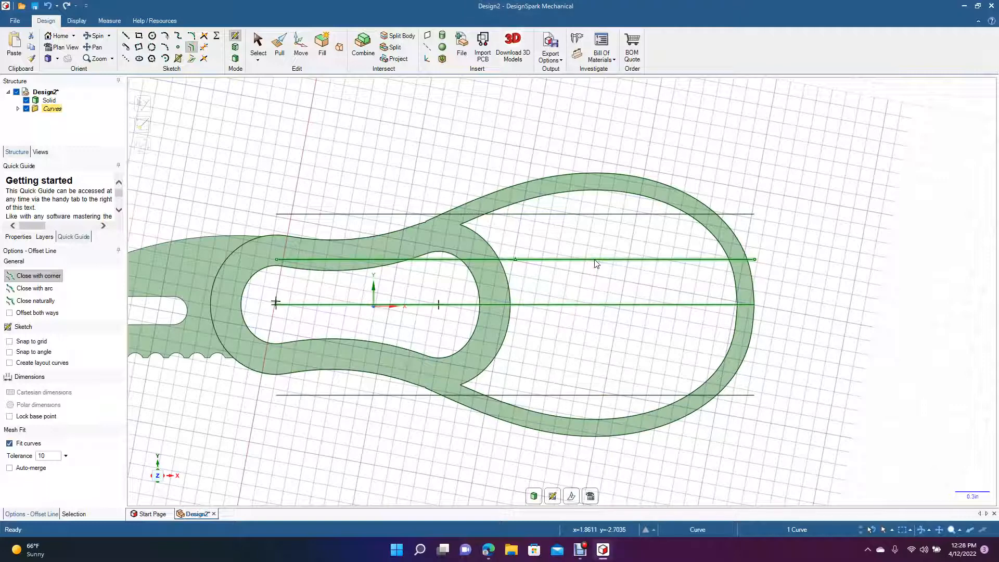
click(609, 395)
text(0)
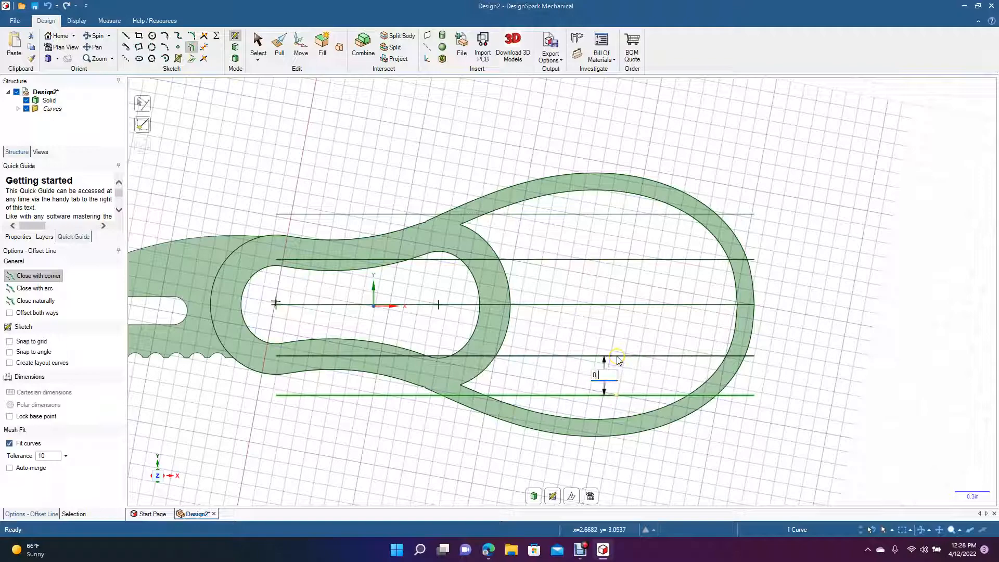
text(.4)
key(Return)
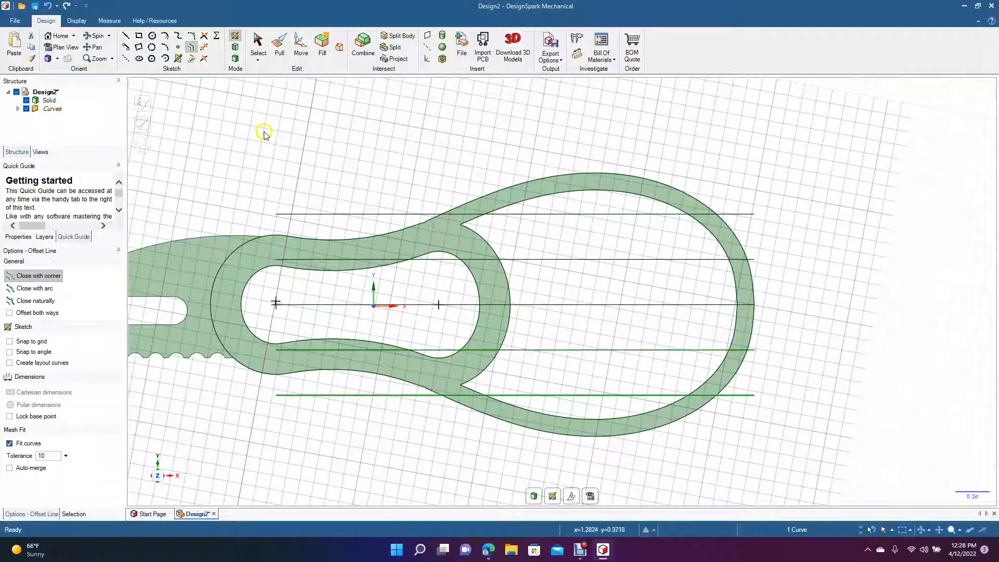
click(258, 41)
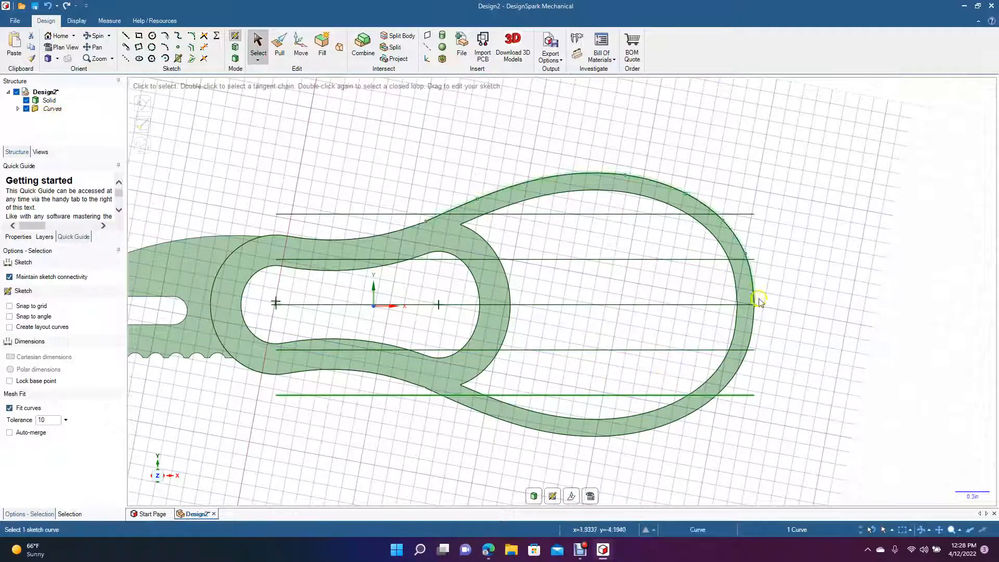
click(793, 216)
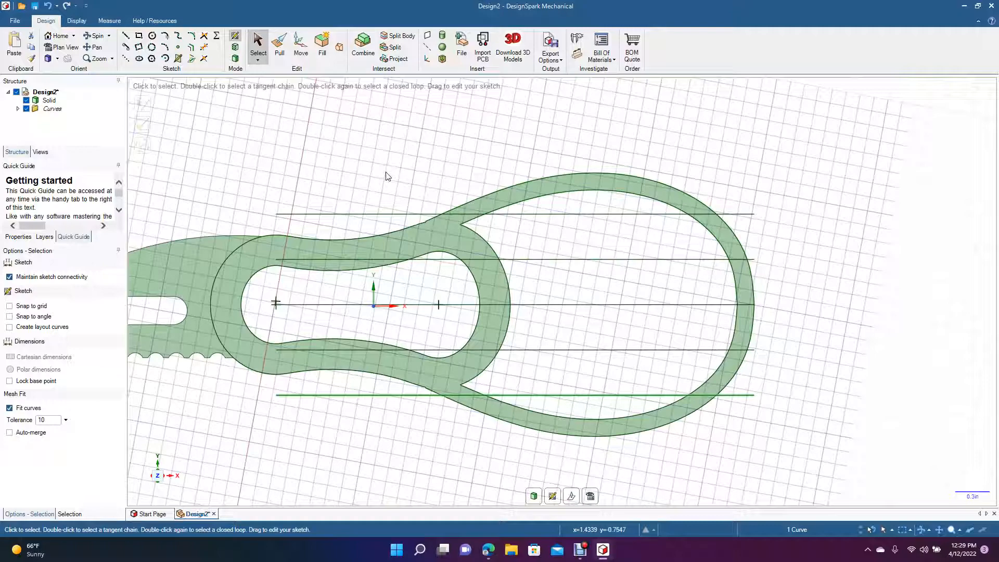
Step: Try offsetting the lowest line by 0.0625 in on both sides, and undo the offsets
click(190, 47)
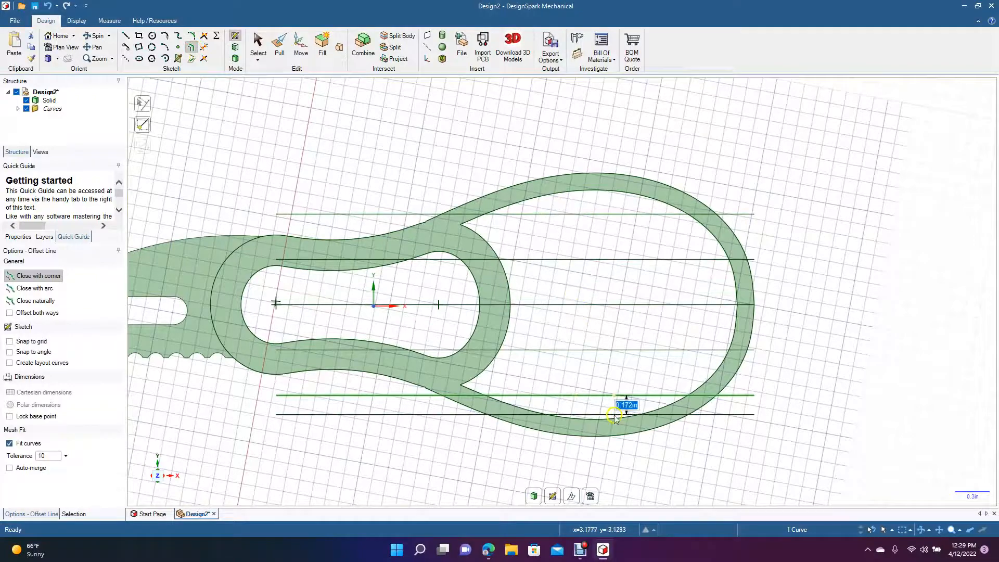
text(0.06)
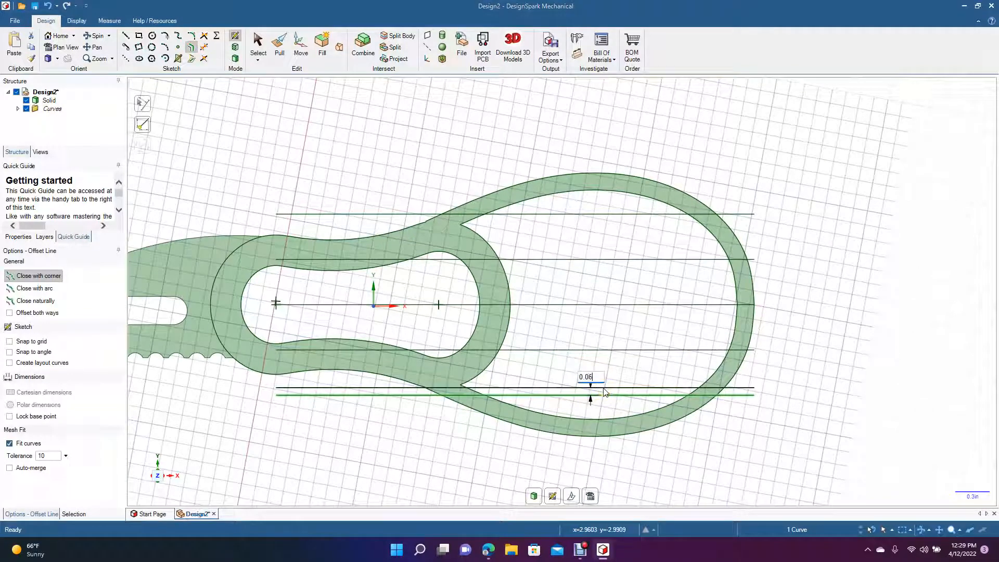
text(25)
key(Return)
click(604, 395)
click(603, 396)
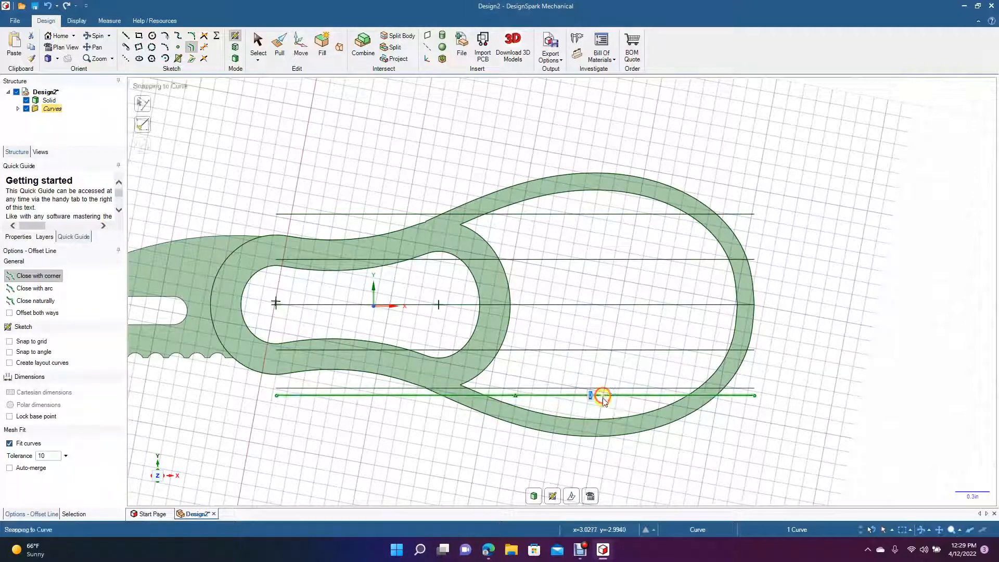
text(0625)
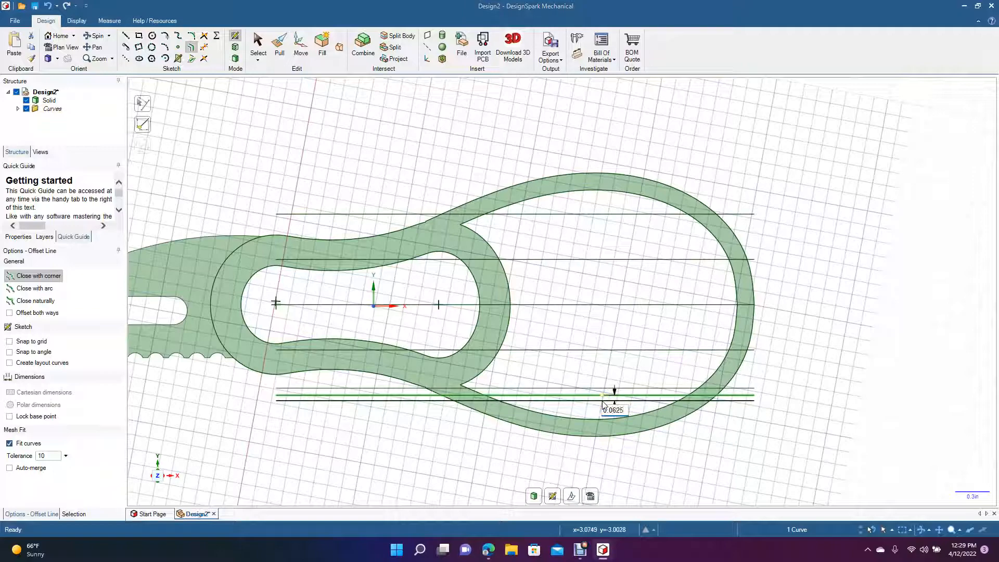
key(Return)
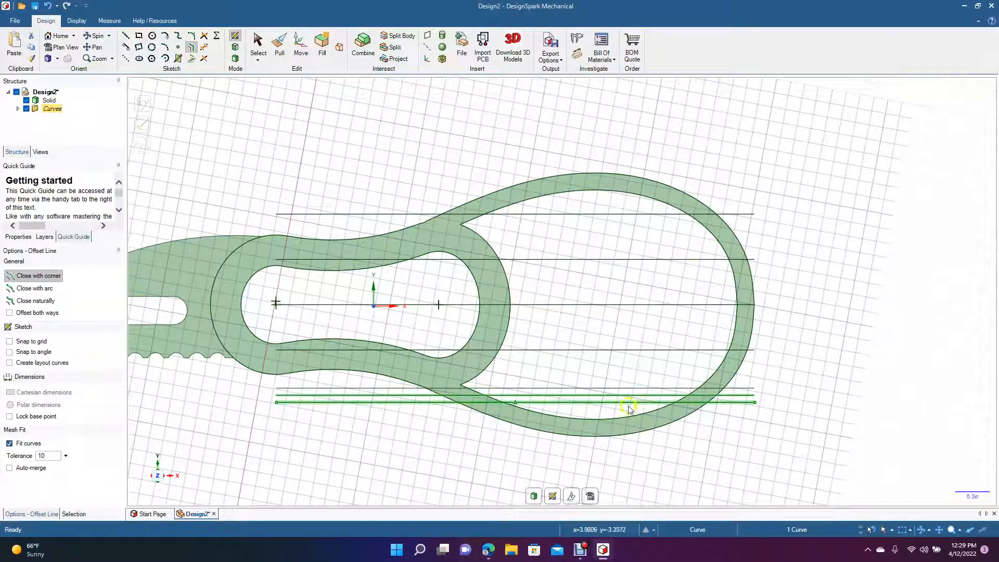
key(ctrl+z)
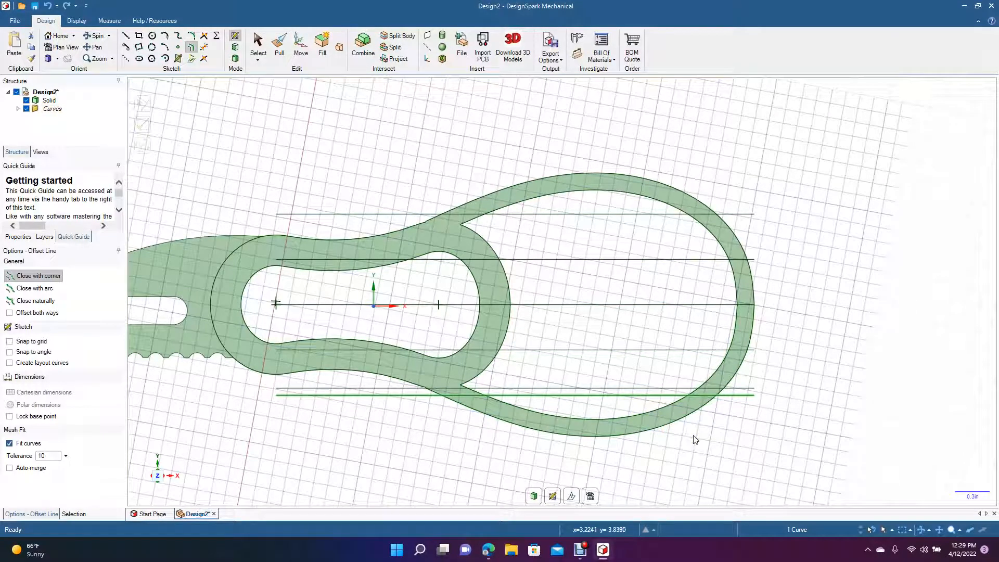
Step: Offset the lowest line by 0.04 in on both of its sides
drag(619, 397, 619, 393)
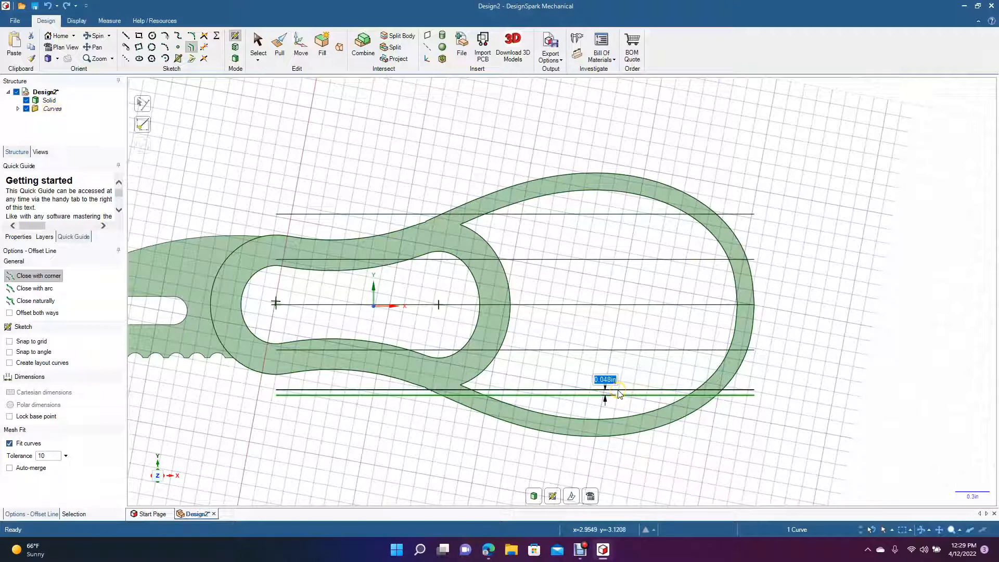
text(0.04)
key(Return)
click(620, 397)
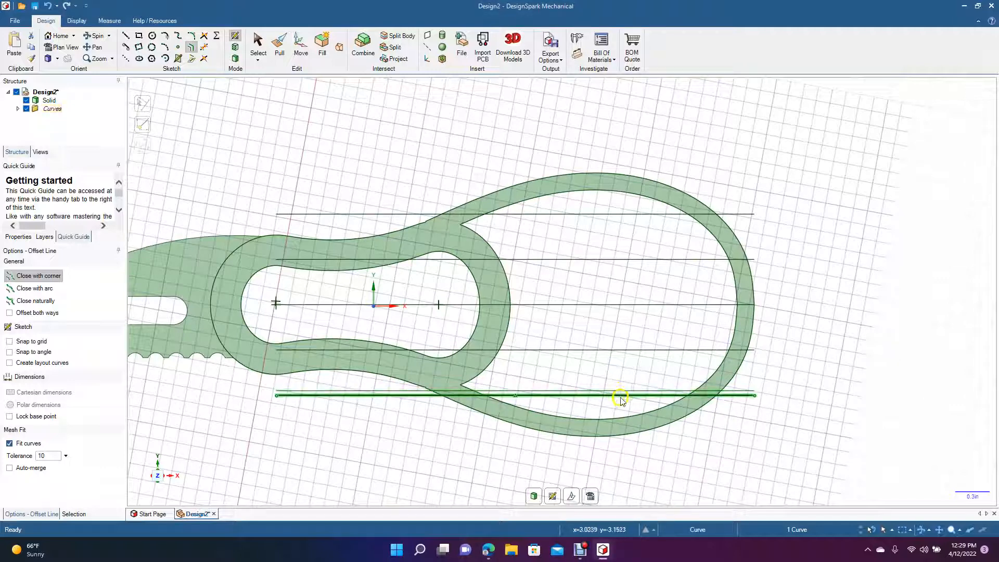
drag(622, 400, 622, 405)
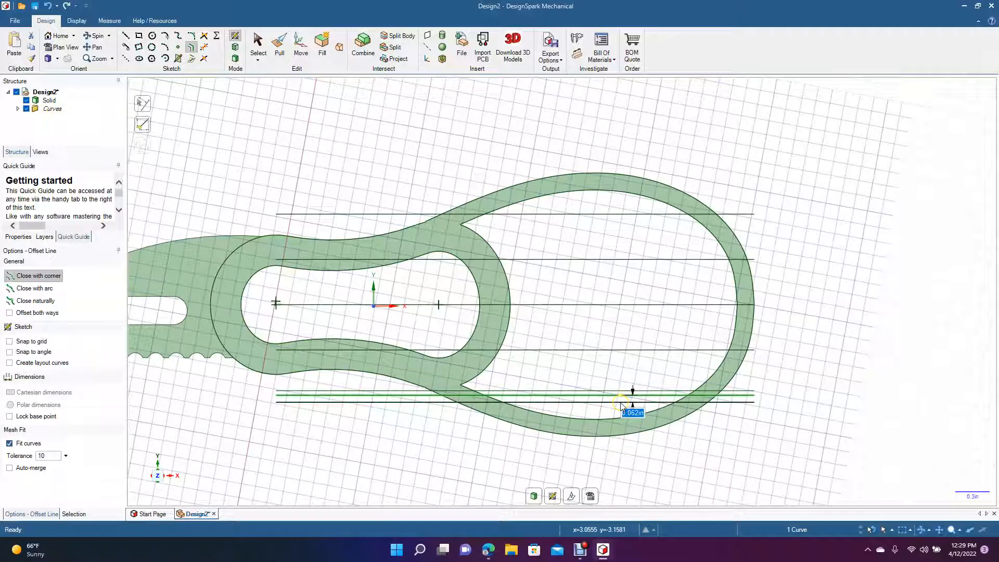
key(BackSpace)
text(0.04)
key(Return)
Step: Offset the lower intermediate line by 0.04 in on both of its sides
click(618, 351)
drag(617, 350, 618, 347)
text(0)
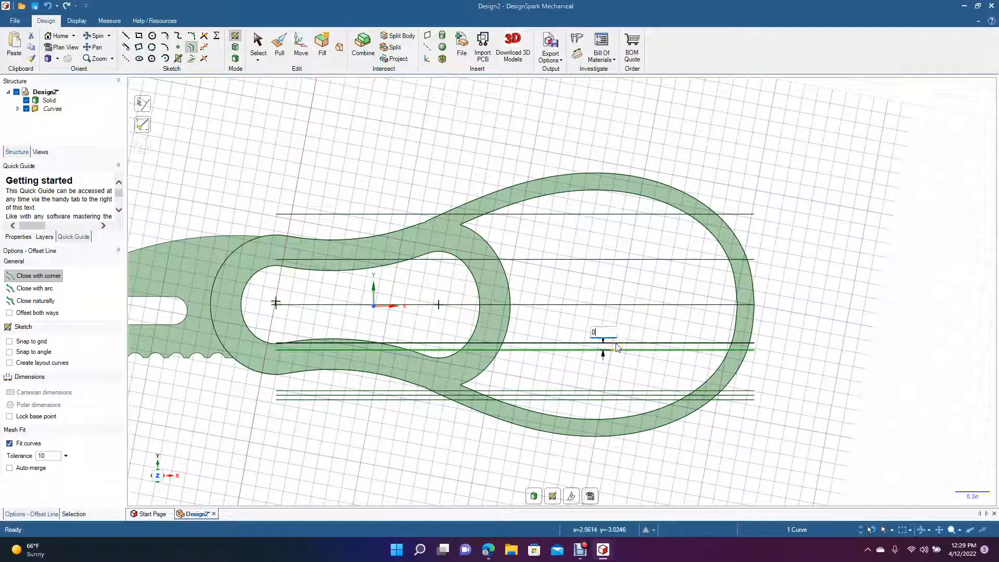
text(.04)
key(Return)
click(616, 349)
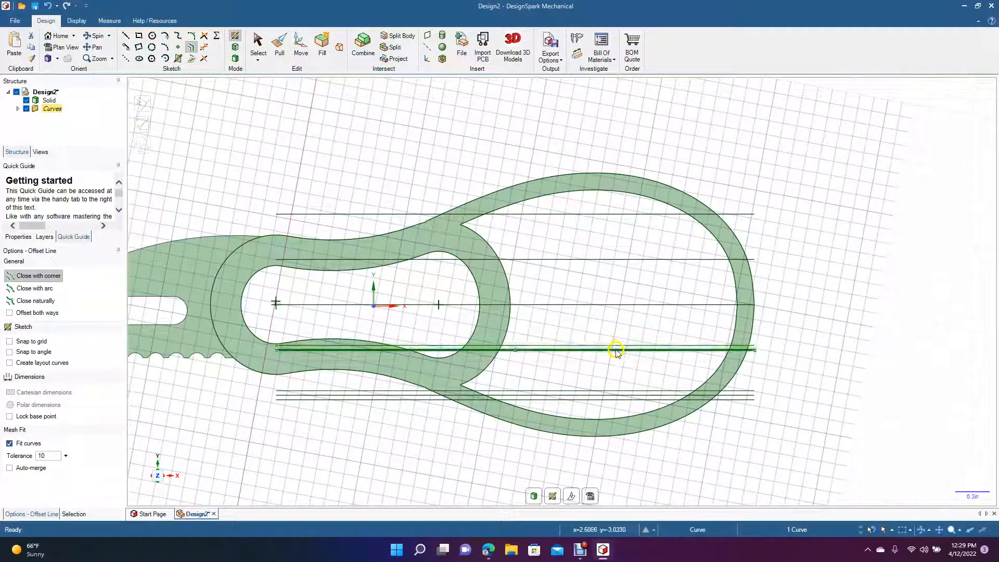
drag(617, 353, 617, 358)
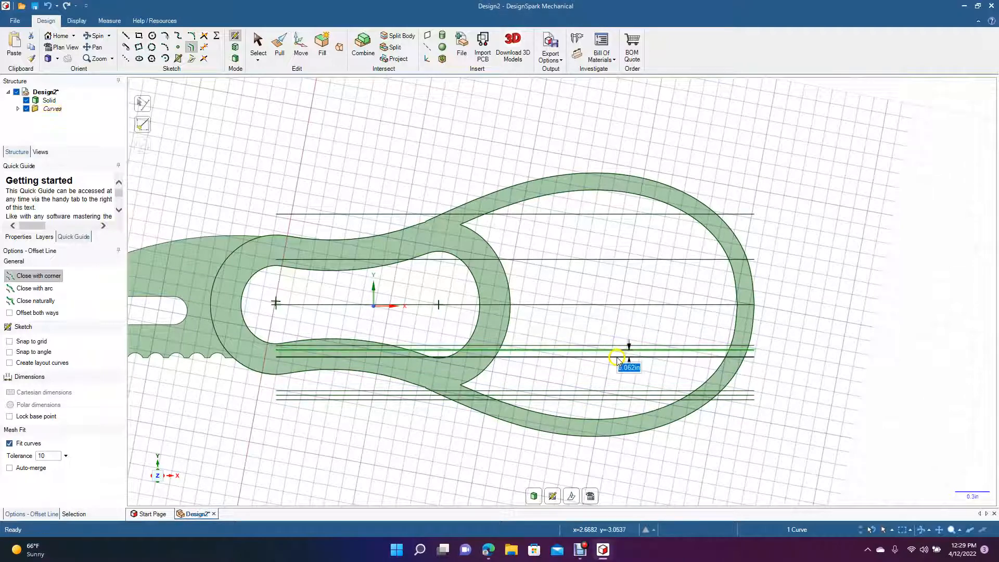
key(BackSpace)
key(Return)
Step: Offset the centre line by 0.04 in on both of its sides
click(611, 307)
drag(611, 310, 610, 301)
text(0.04)
key(Return)
click(609, 306)
drag(610, 309, 610, 316)
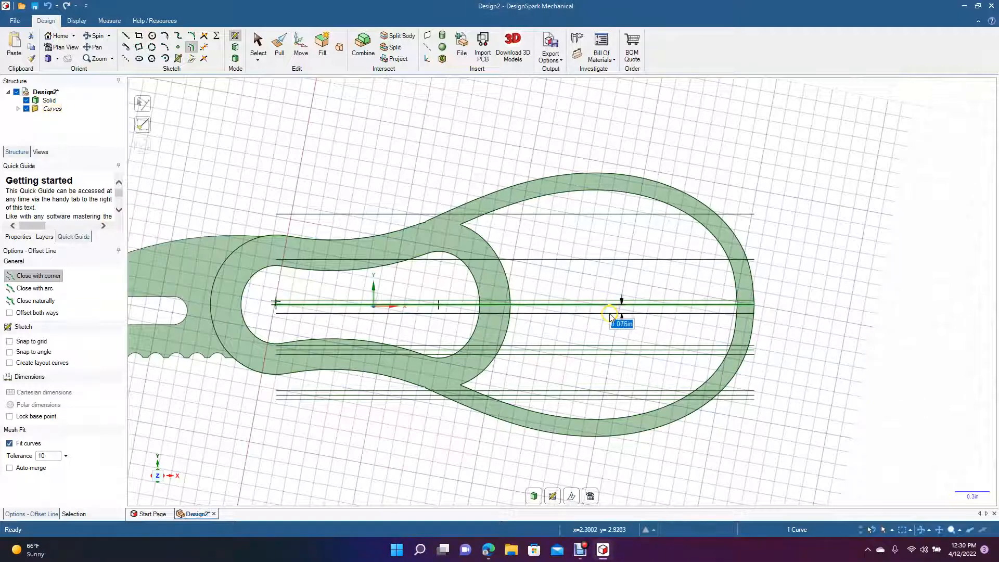
key(BackSpace)
text(0.04)
key(Return)
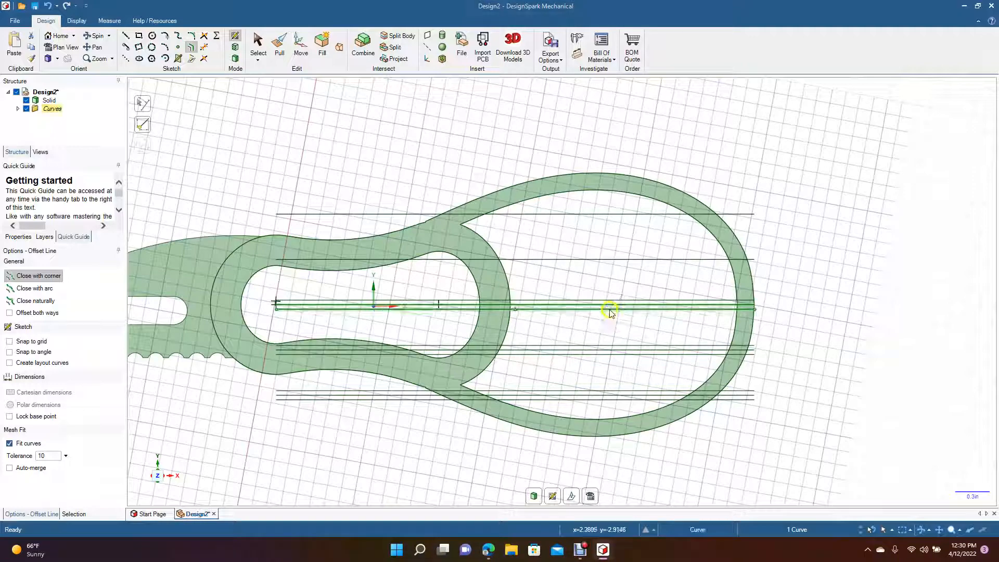
Step: Offset the upper intermediate line by 0.04 in on both of its sides
click(605, 261)
drag(605, 261, 607, 256)
text(0.)
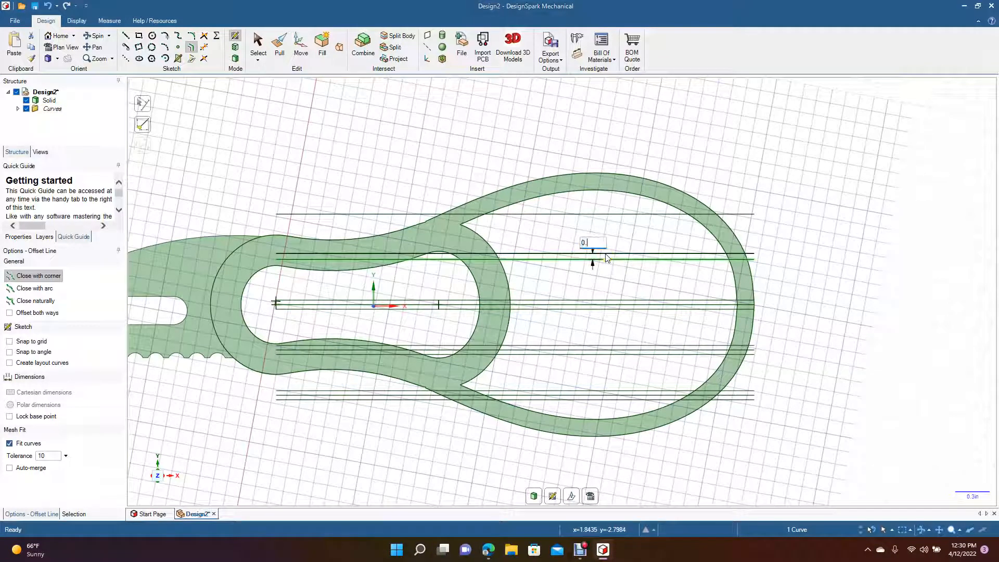
text(004)
key(Return)
click(608, 261)
text(0)
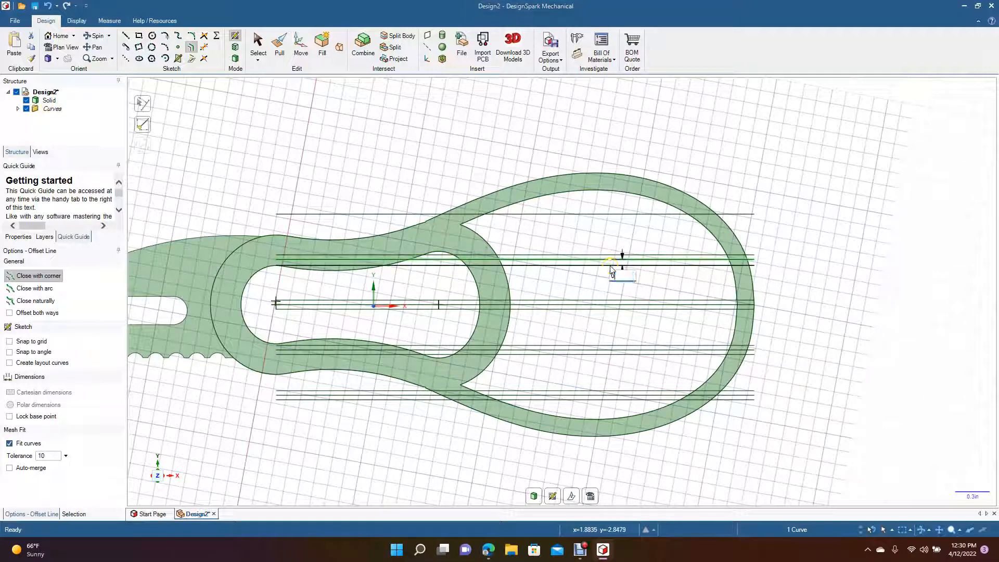
text(.04)
key(Return)
Step: Offset the uppermost line by 0.04 in on both of its sides
click(602, 215)
text(0.)
key(Return)
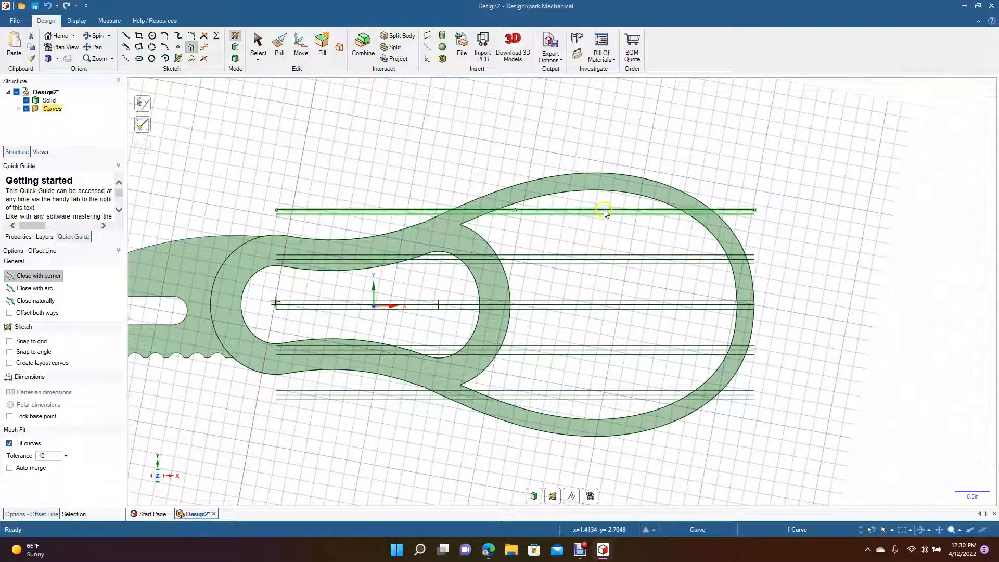
click(609, 214)
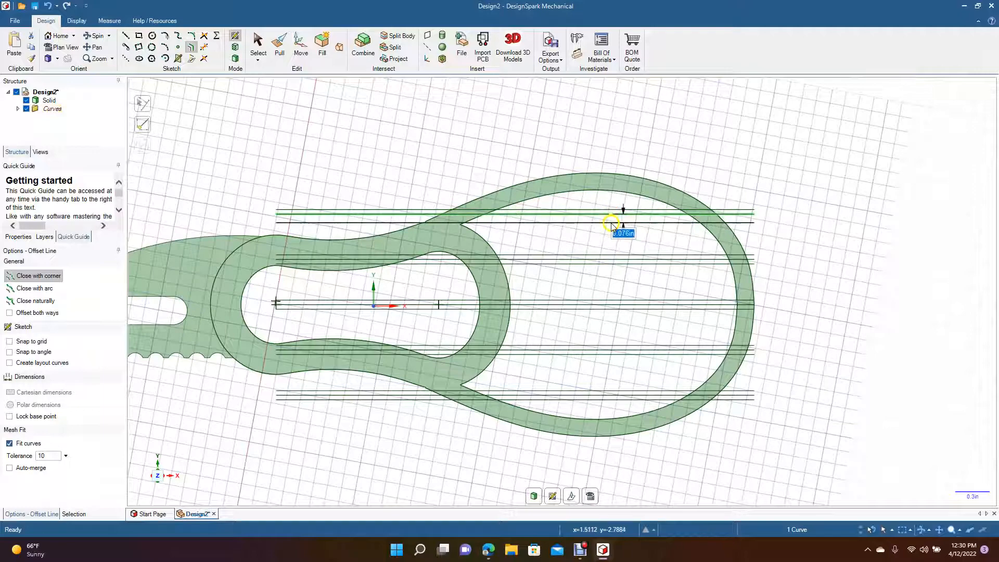
text(0.04)
key(Return)
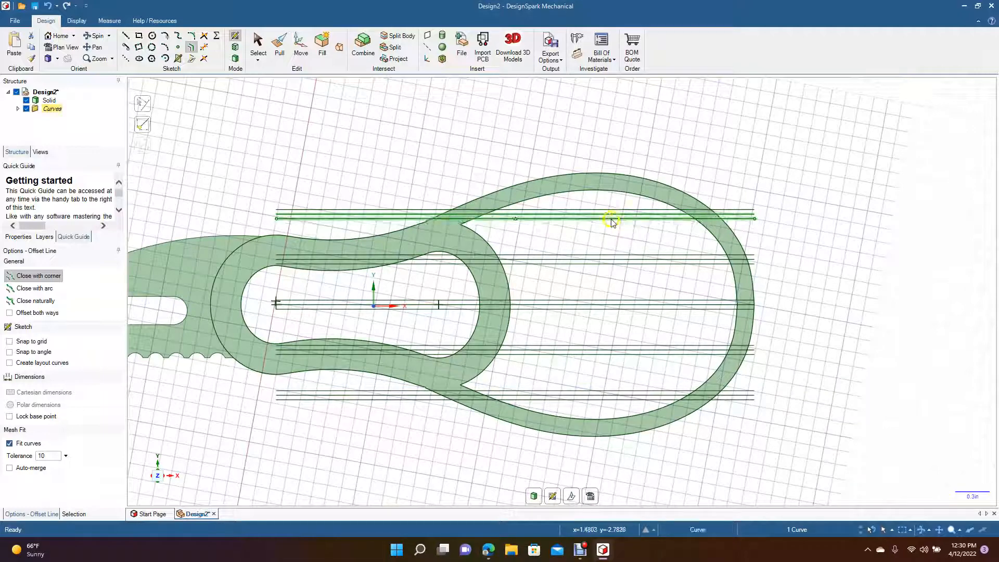
Step: Trim the uppermost line set to the inside of the loop and remove its middle line, leaving the two offsets
click(258, 47)
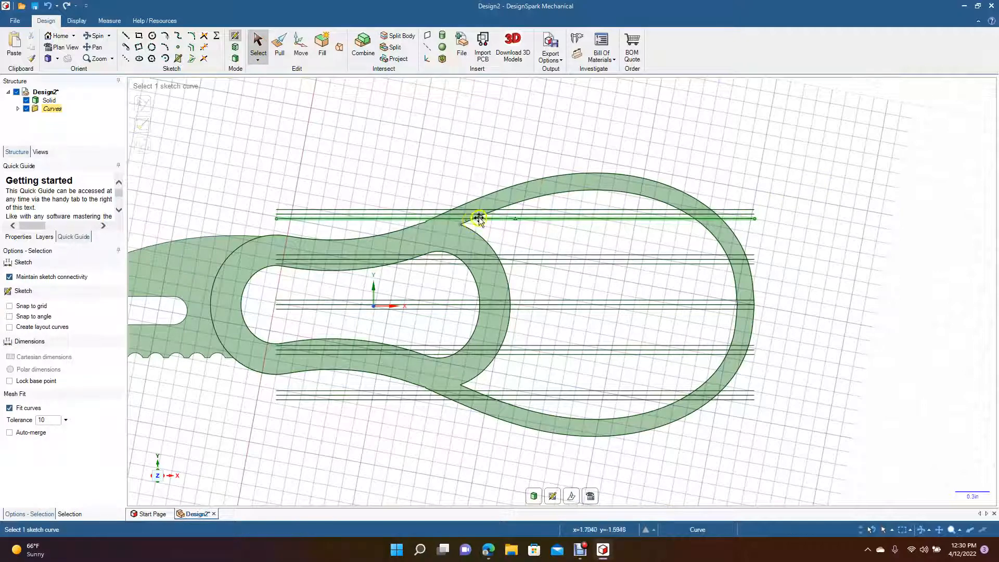
click(203, 49)
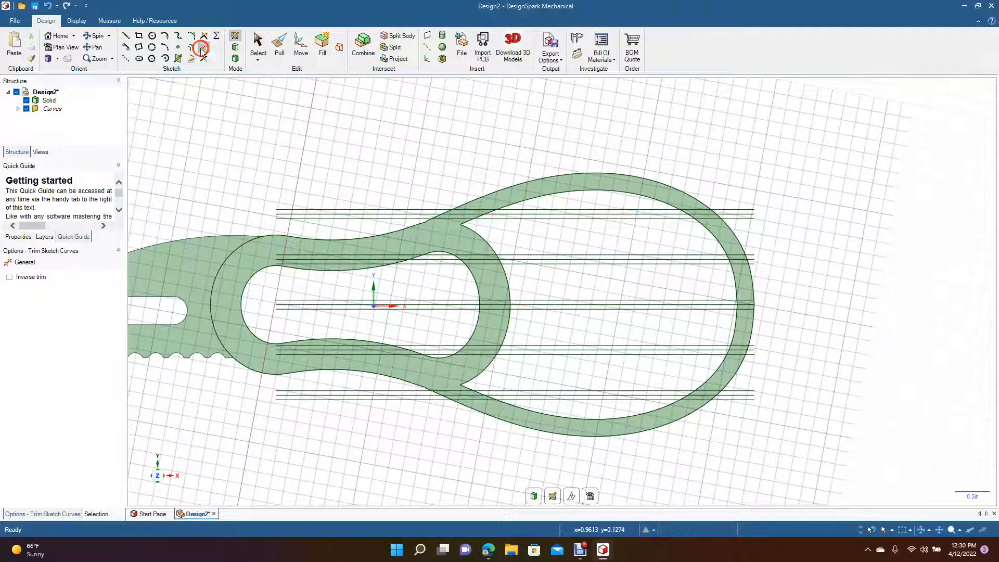
click(455, 217)
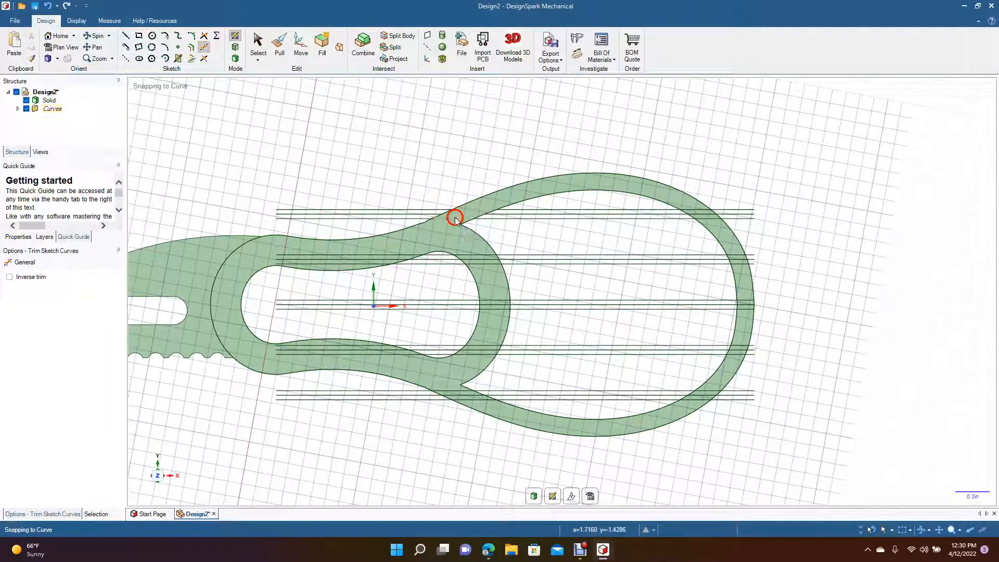
click(423, 214)
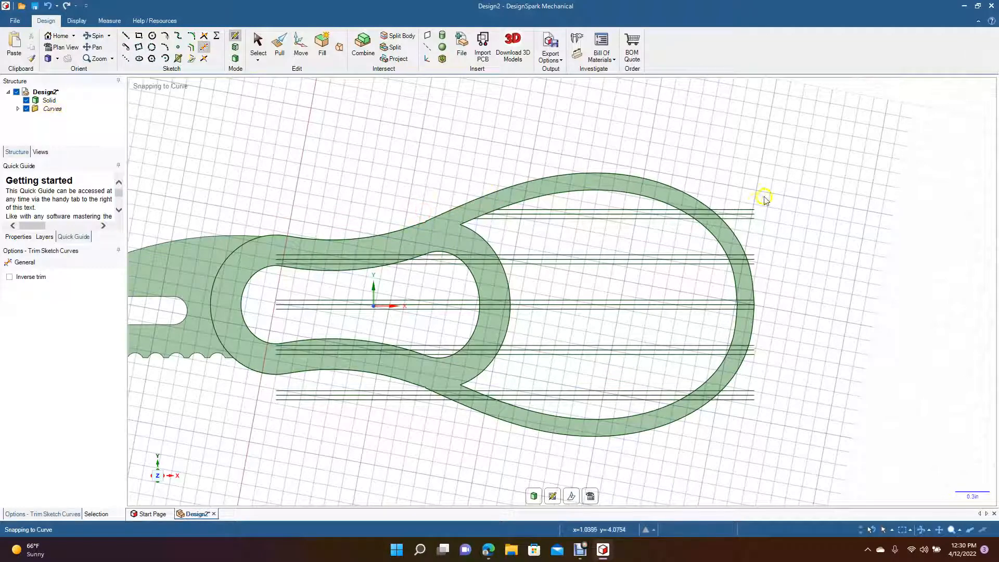
click(747, 212)
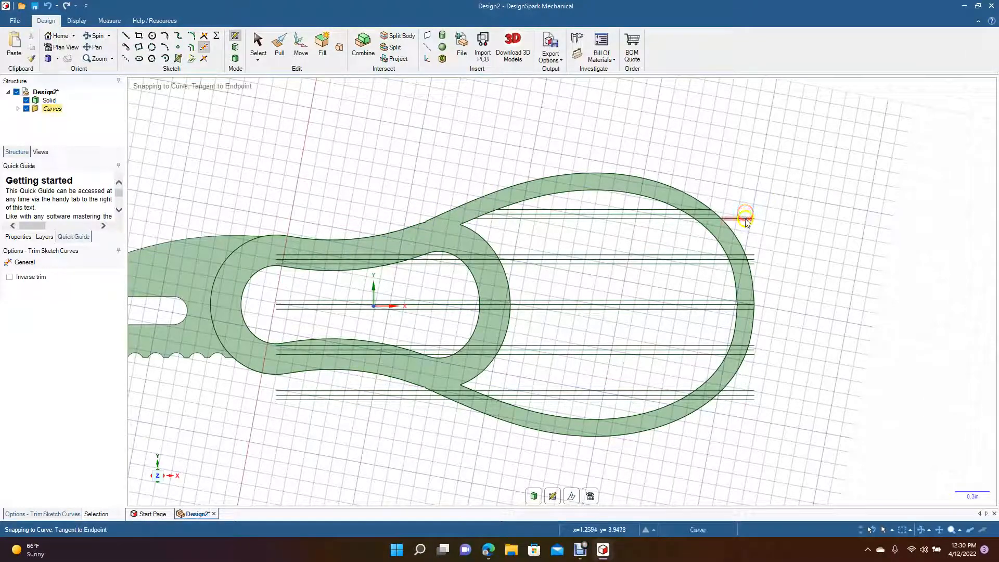
click(711, 219)
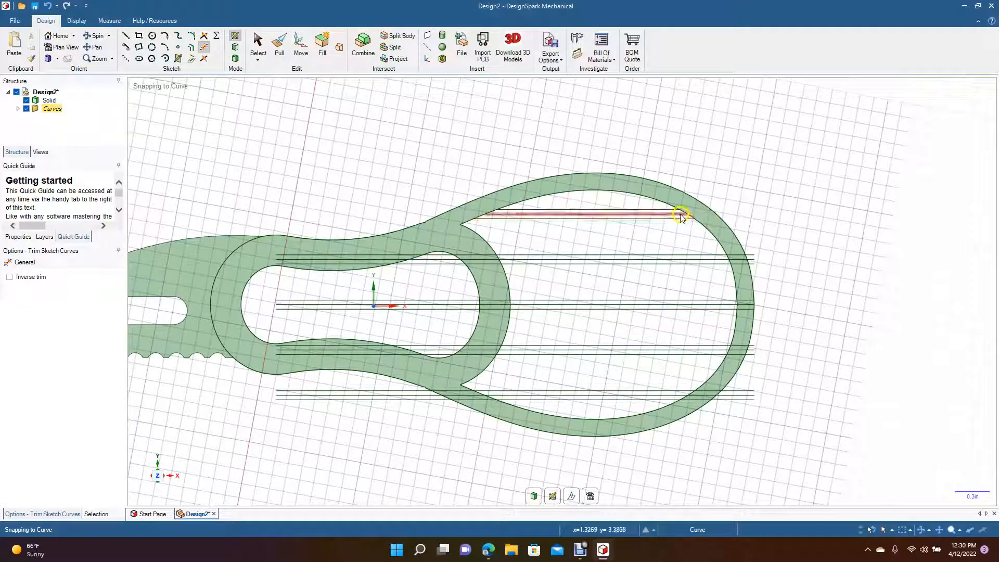
Step: Trim the upper intermediate line set at the loop's rounded outer end and remove its middle line inside the loop
click(742, 252)
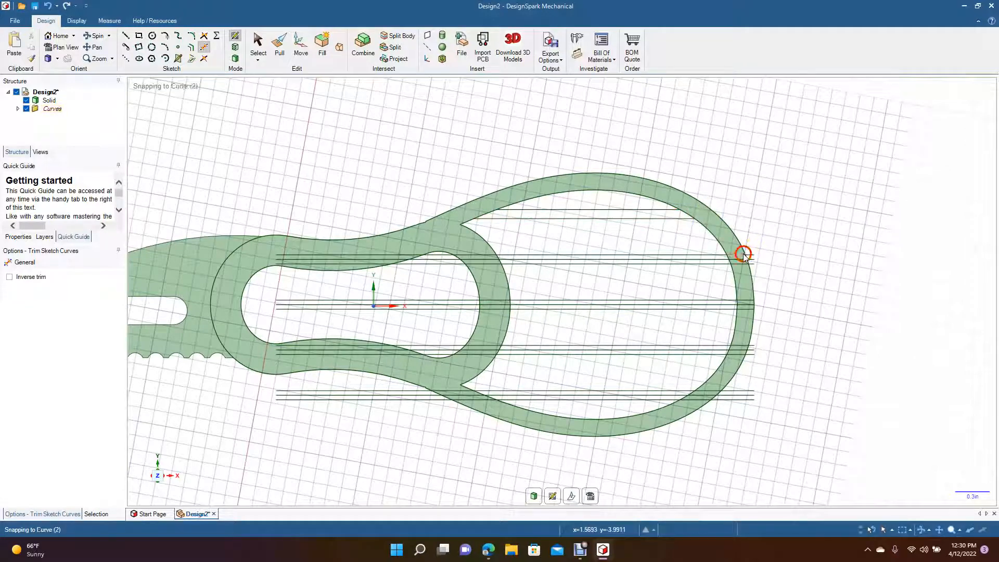
click(749, 256)
click(741, 259)
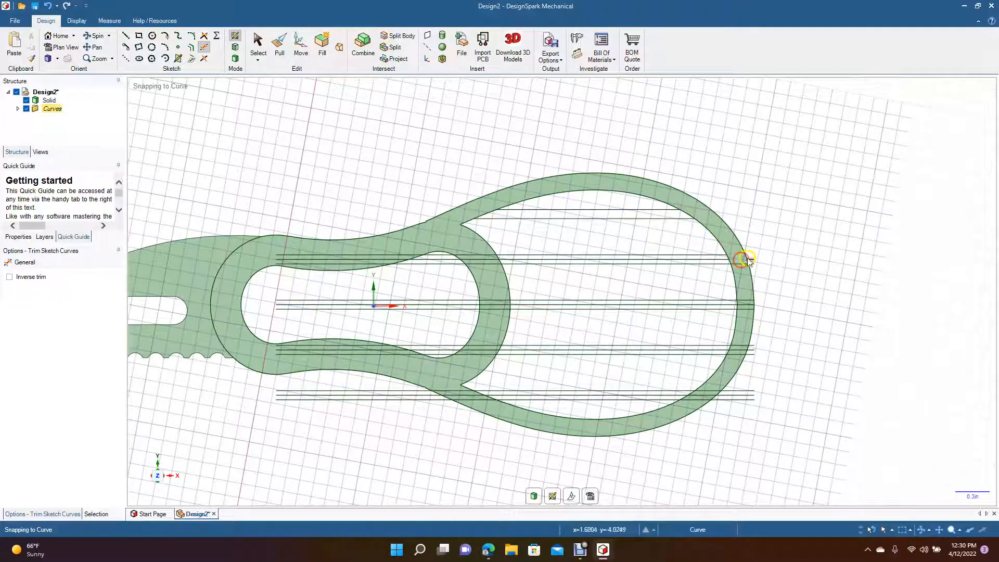
click(745, 264)
click(720, 261)
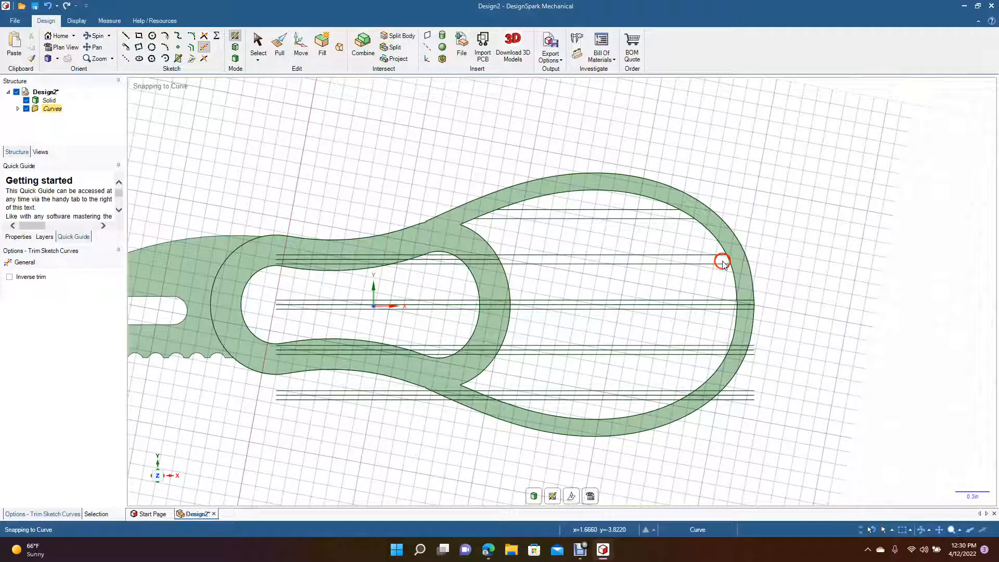
Step: Trim away the portions of the upper intermediate line set that cross the handle ring and its opening
click(480, 261)
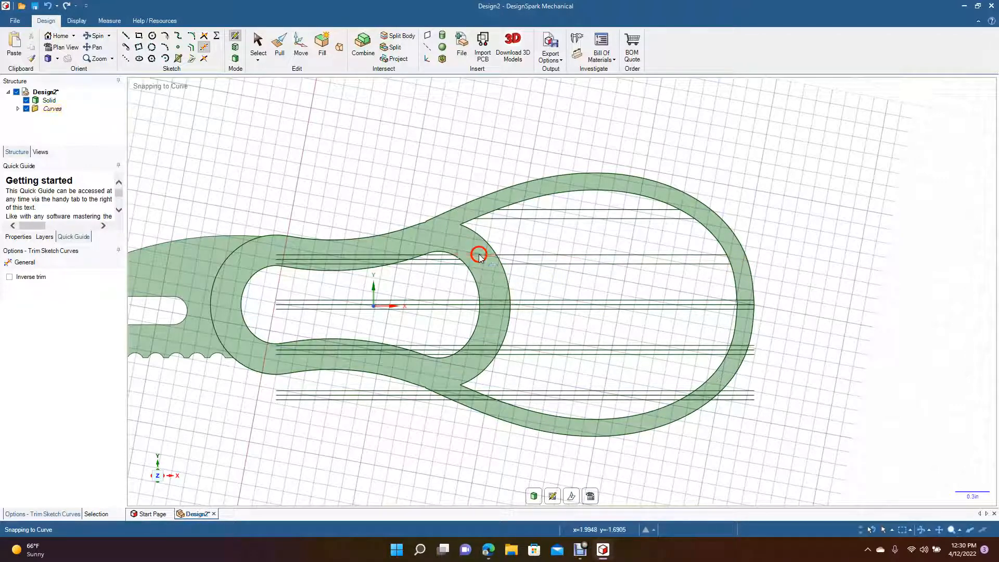
click(443, 266)
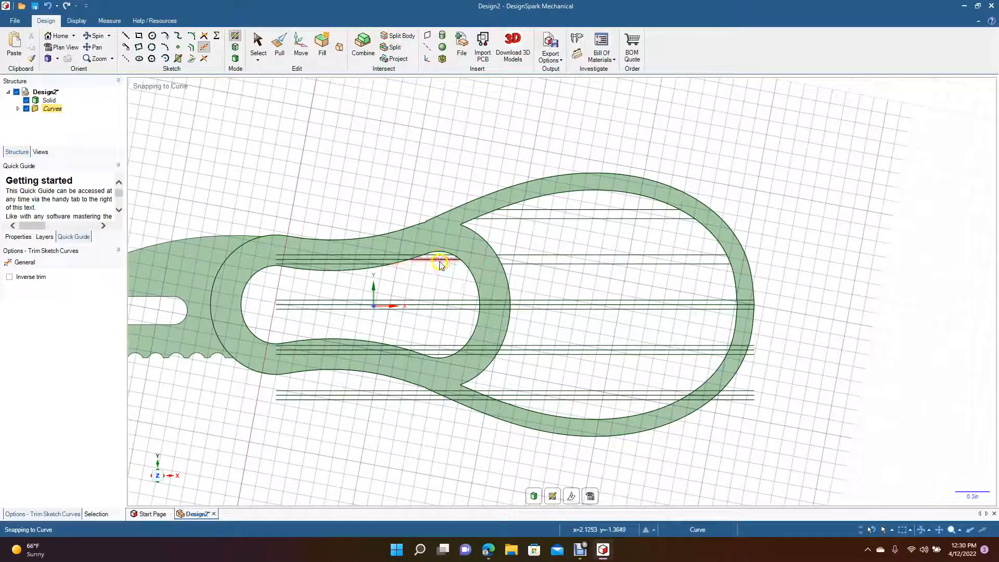
click(439, 258)
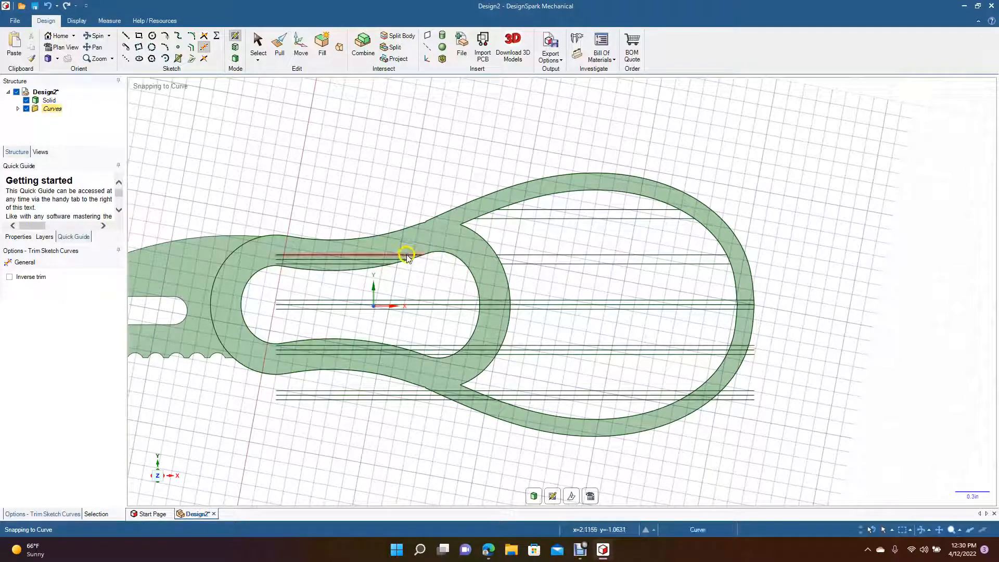
click(403, 255)
click(395, 259)
click(381, 263)
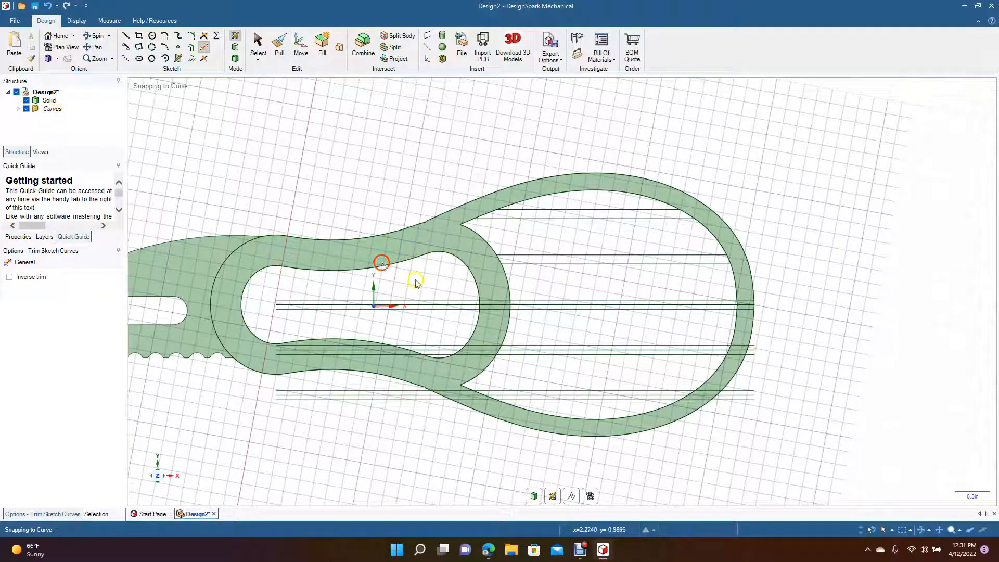
Step: Trim the centre line set to the inside of the loop and remove its middle line
click(500, 309)
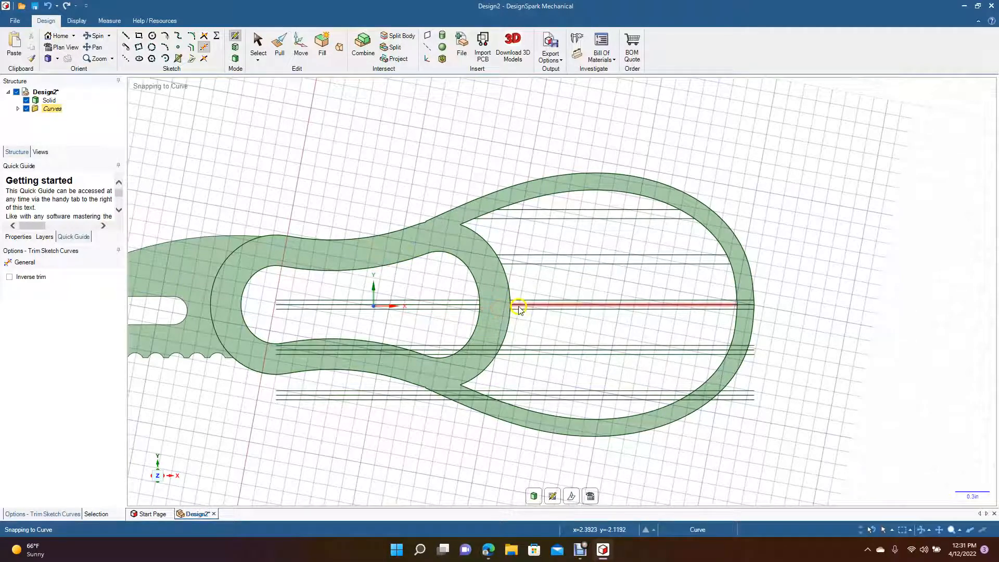
click(520, 306)
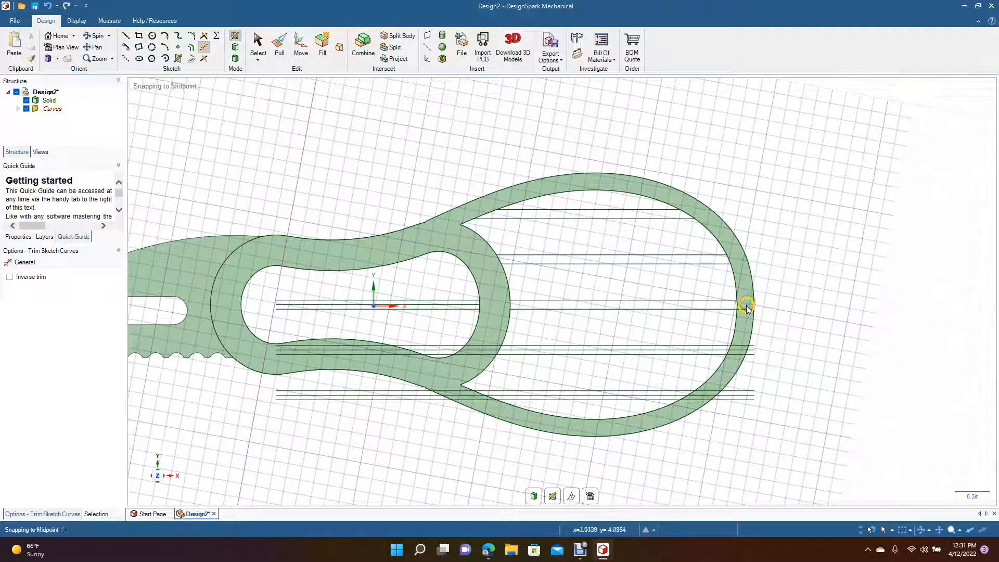
click(435, 308)
click(438, 300)
Step: Trim the lower intermediate line set to the inside of the loop and remove its middle line
click(577, 350)
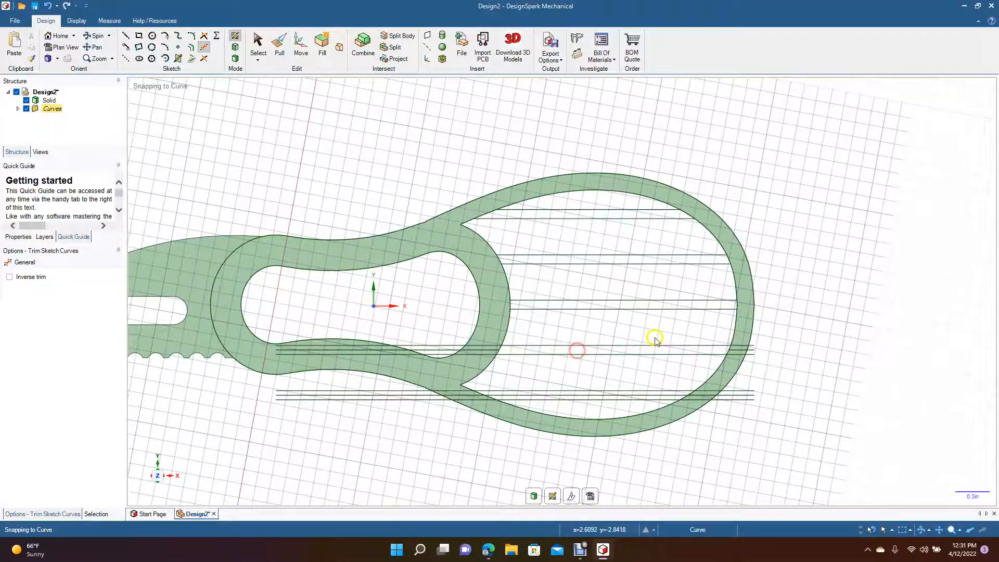
click(737, 355)
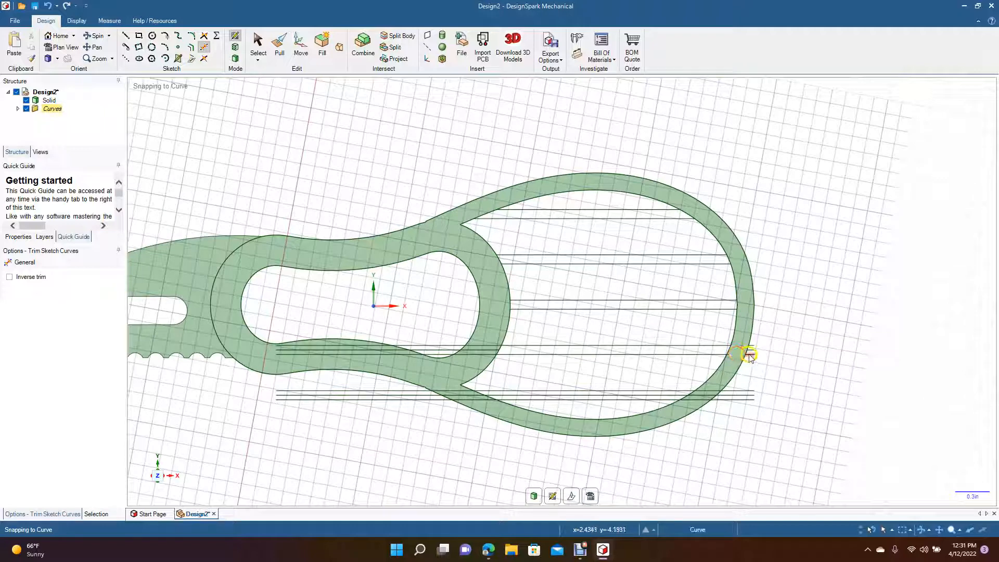
click(753, 346)
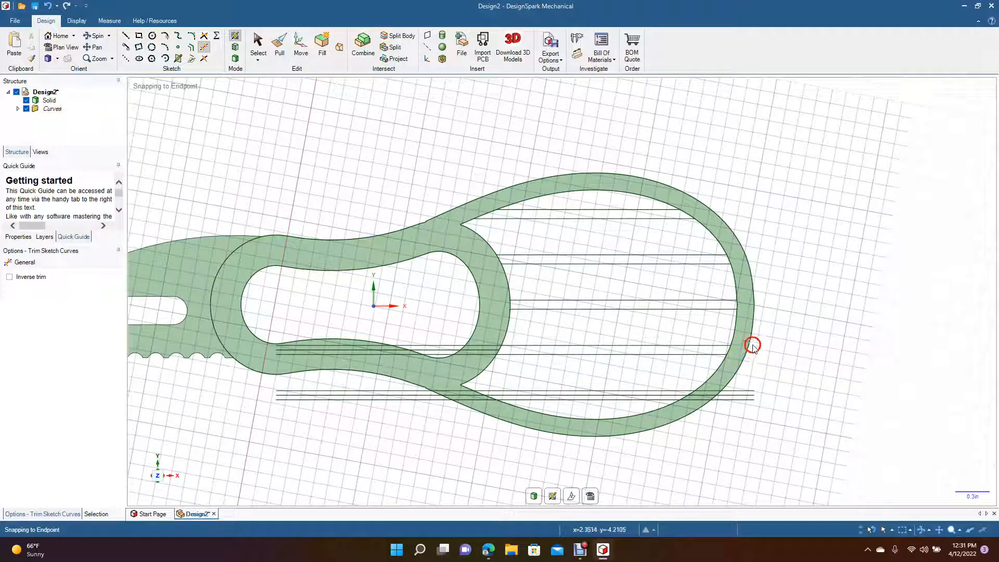
click(478, 346)
click(453, 347)
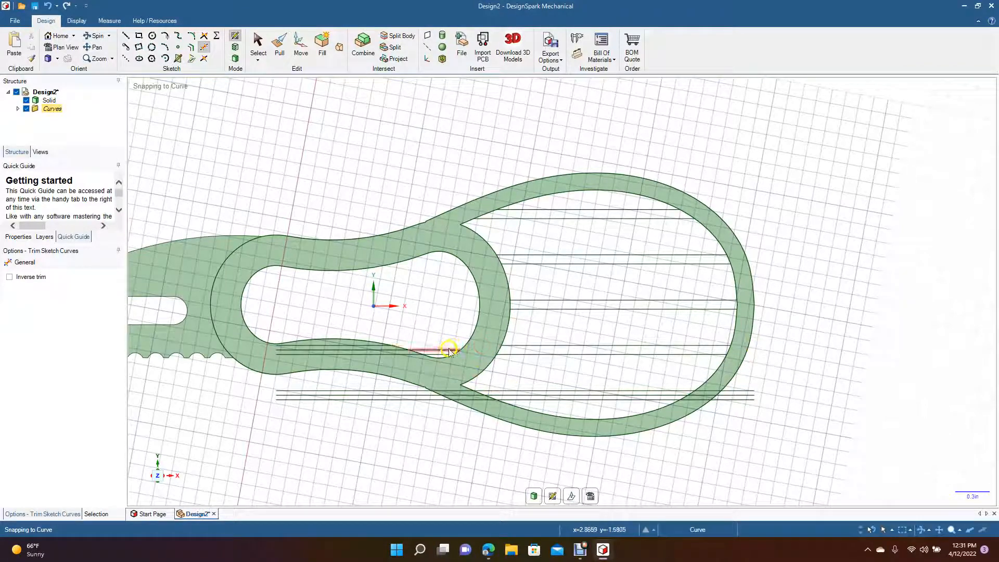
click(443, 354)
click(418, 355)
click(402, 352)
click(385, 346)
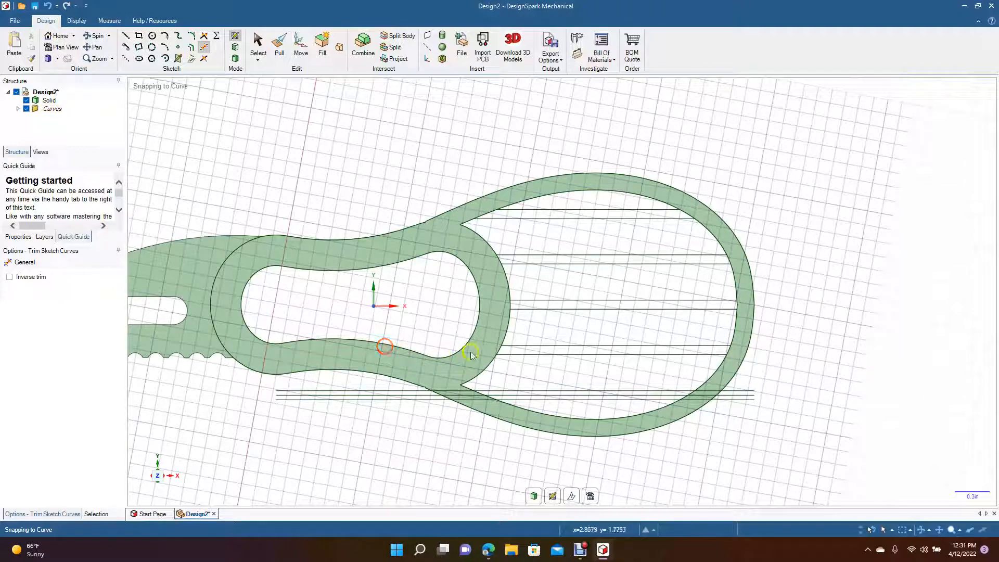
Step: Trim the lowest line set to the inside of the loop and remove its middle line
click(732, 398)
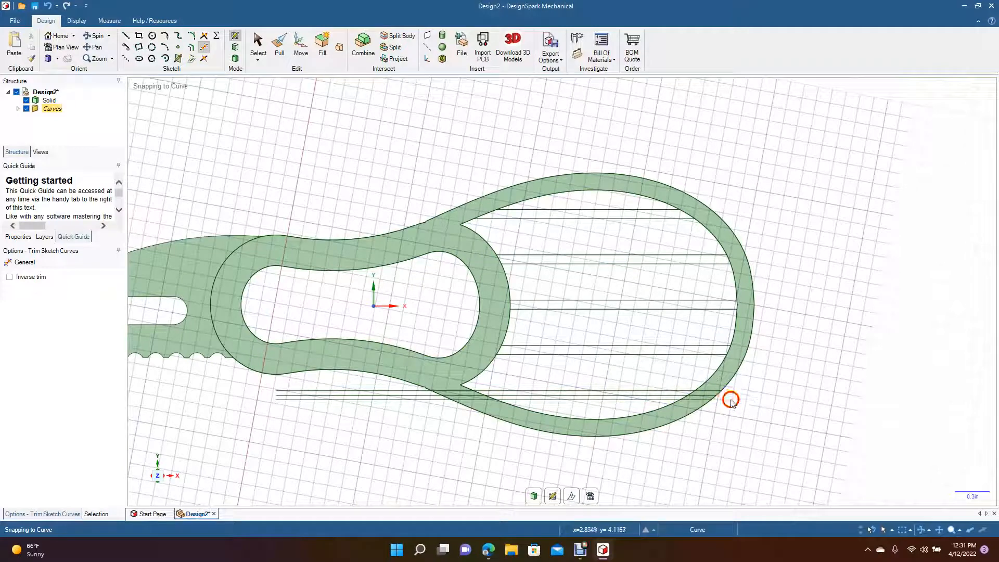
click(701, 395)
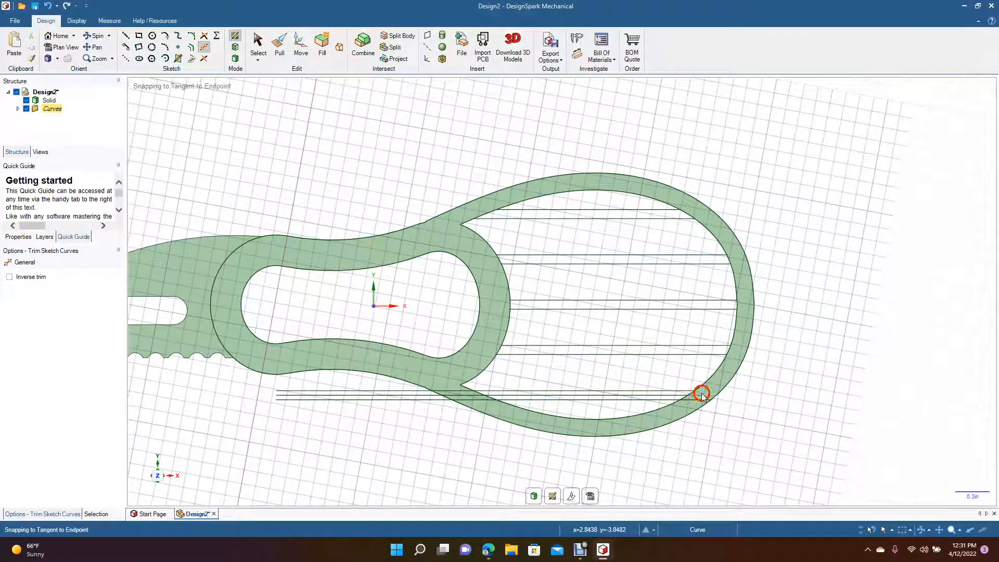
click(696, 400)
click(488, 396)
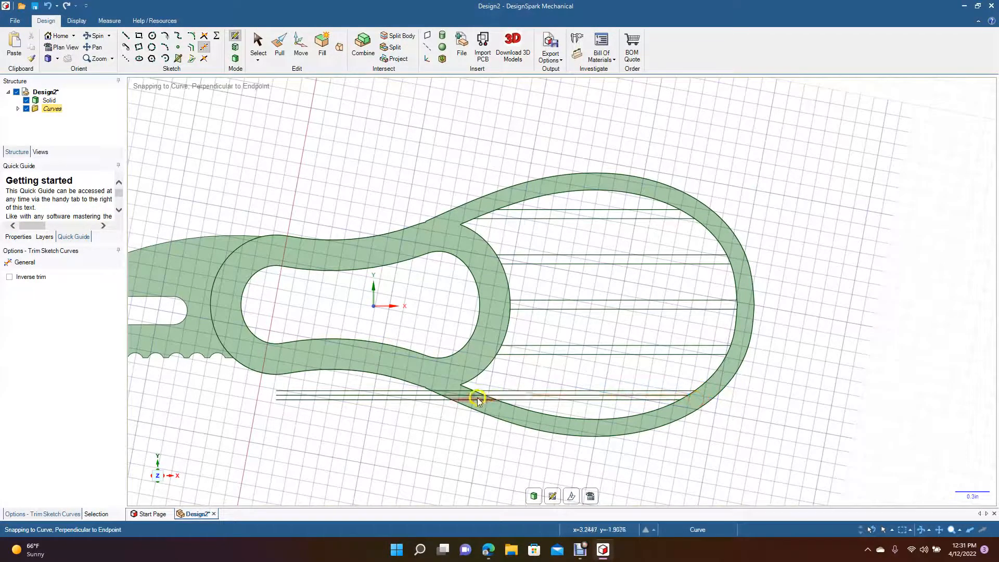
click(471, 396)
click(464, 391)
click(438, 400)
click(430, 395)
click(426, 390)
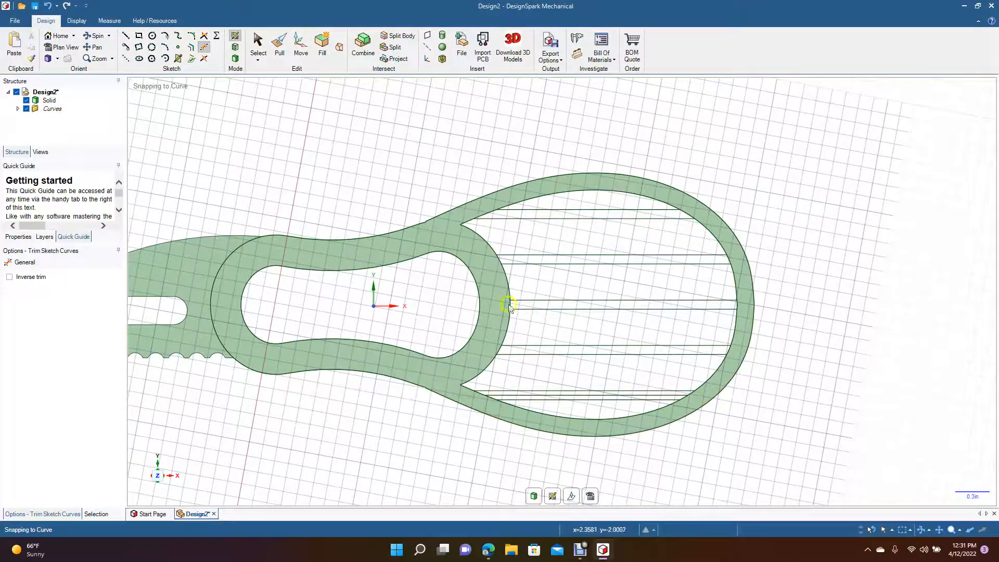
click(596, 396)
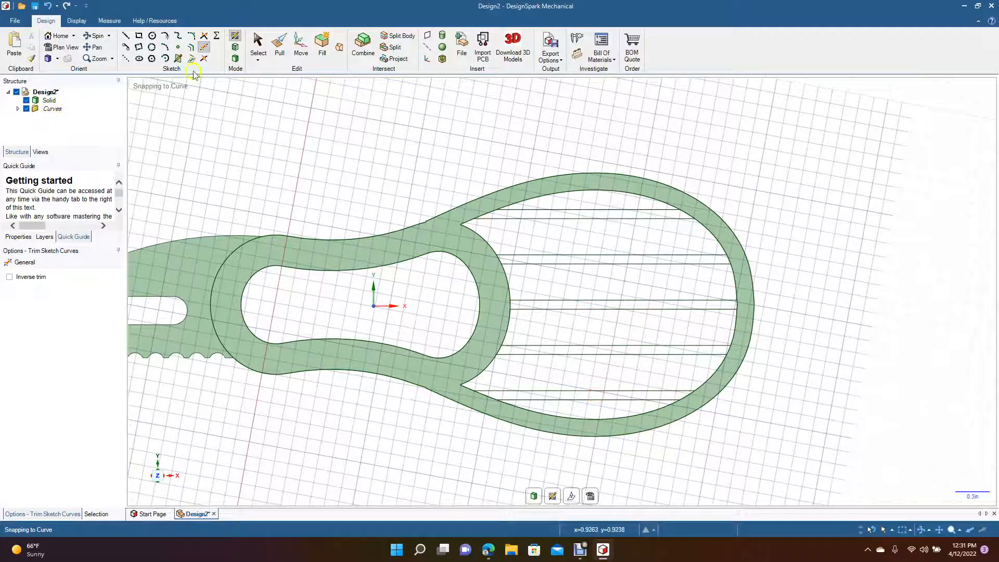
Step: Turn the sketched line regions inside the handle loop into surfaces with the Pull tool
click(106, 37)
drag(411, 104, 352, 123)
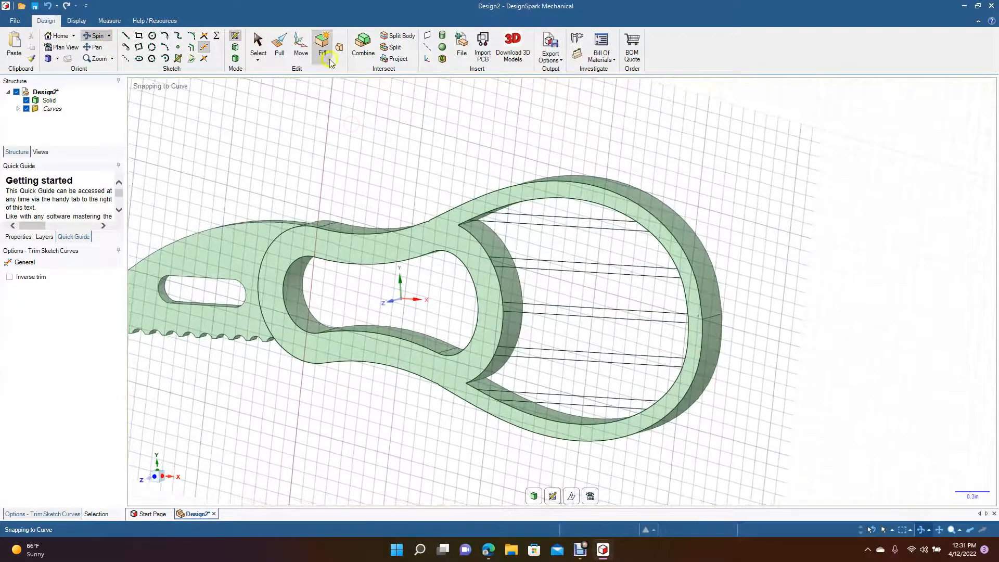
click(281, 49)
click(536, 225)
click(536, 224)
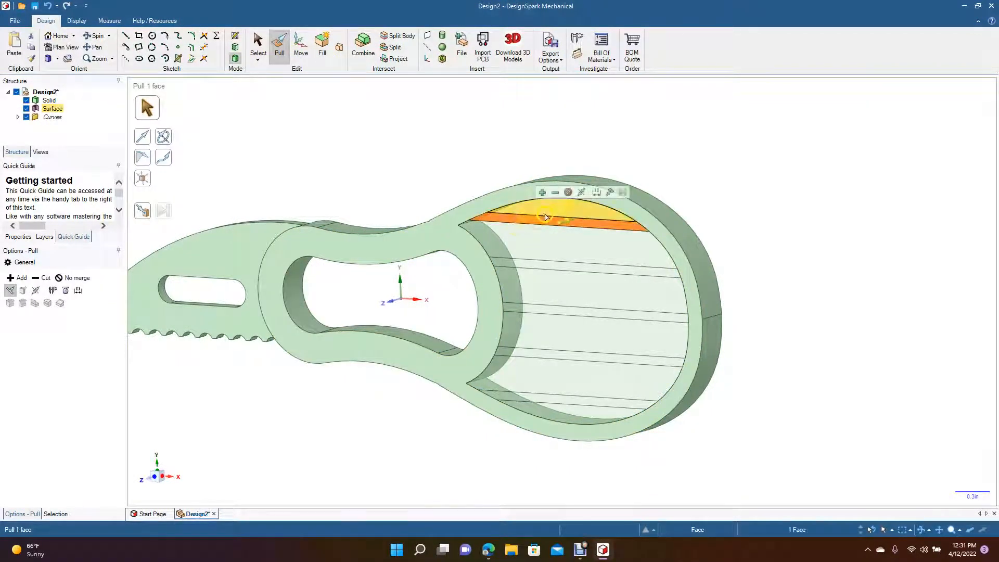
click(546, 235)
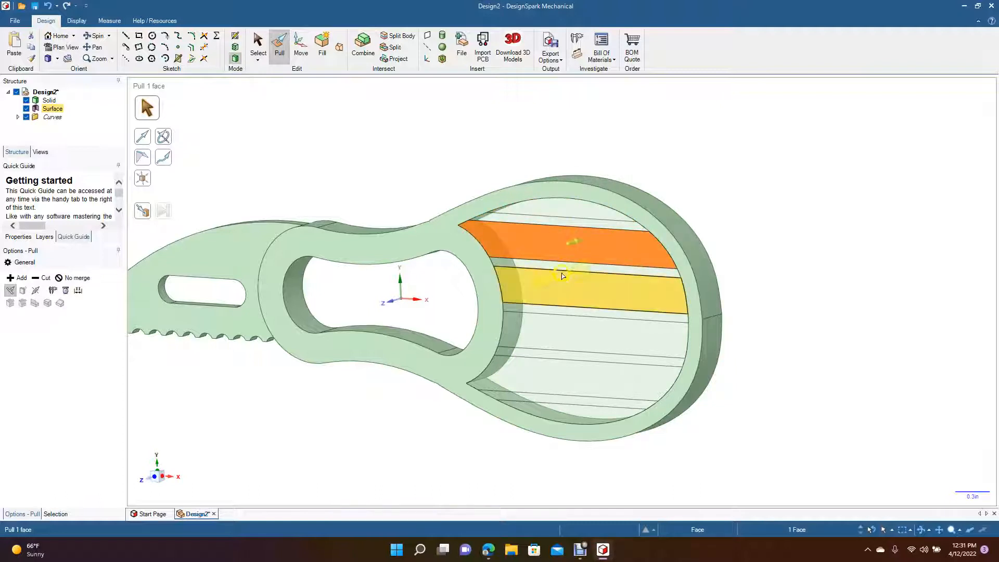
Step: Delete the six wide surface regions between the bars inside the handle loop, keeping the five narrow strips
click(568, 213)
ctrl+click(567, 241)
ctrl+click(577, 287)
ctrl+click(577, 327)
ctrl+click(577, 375)
ctrl+click(583, 413)
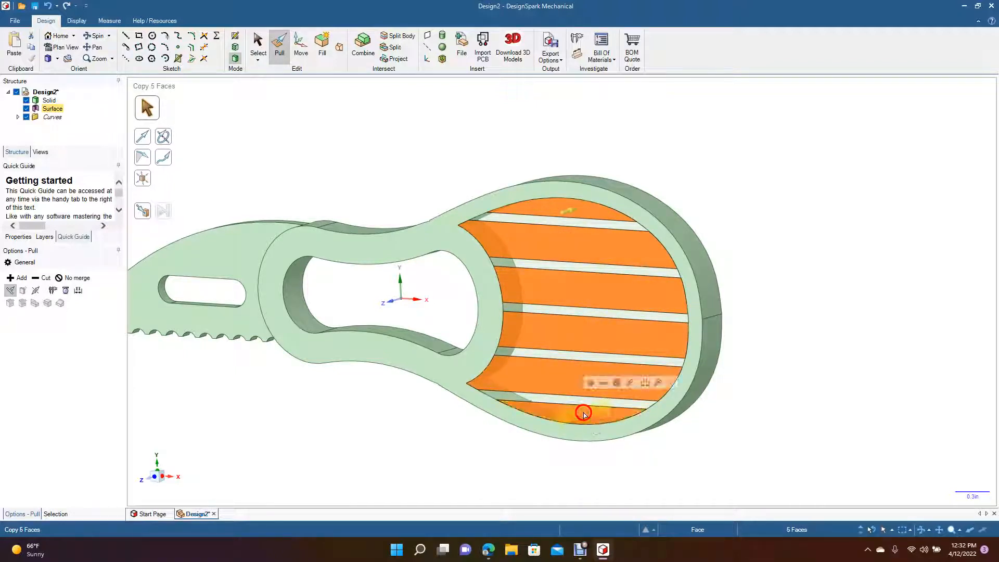
key(Delete)
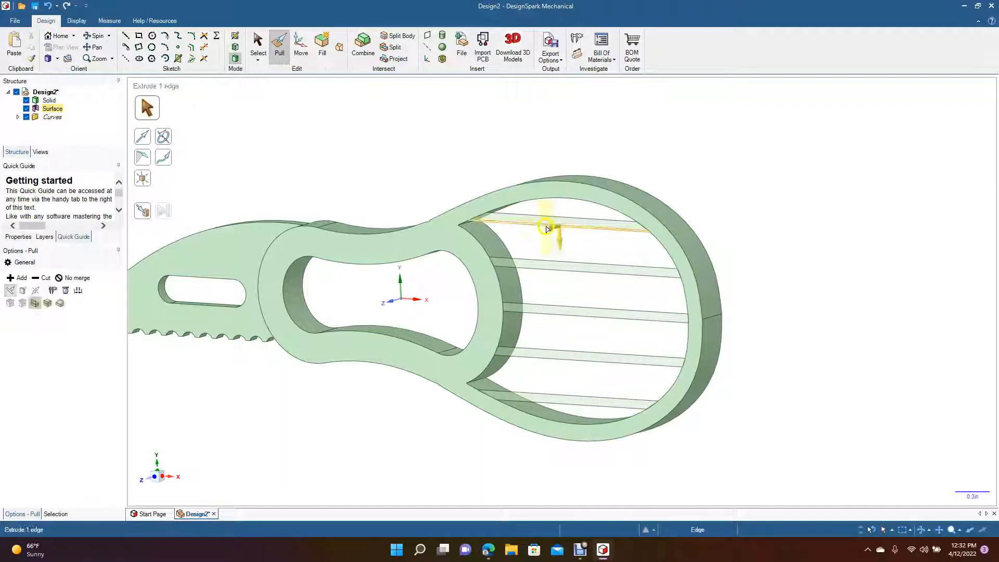
Step: Extrude the five narrow strips together up to the rear of the handle ring to form solid bars
click(565, 222)
ctrl+click(552, 266)
ctrl+click(562, 312)
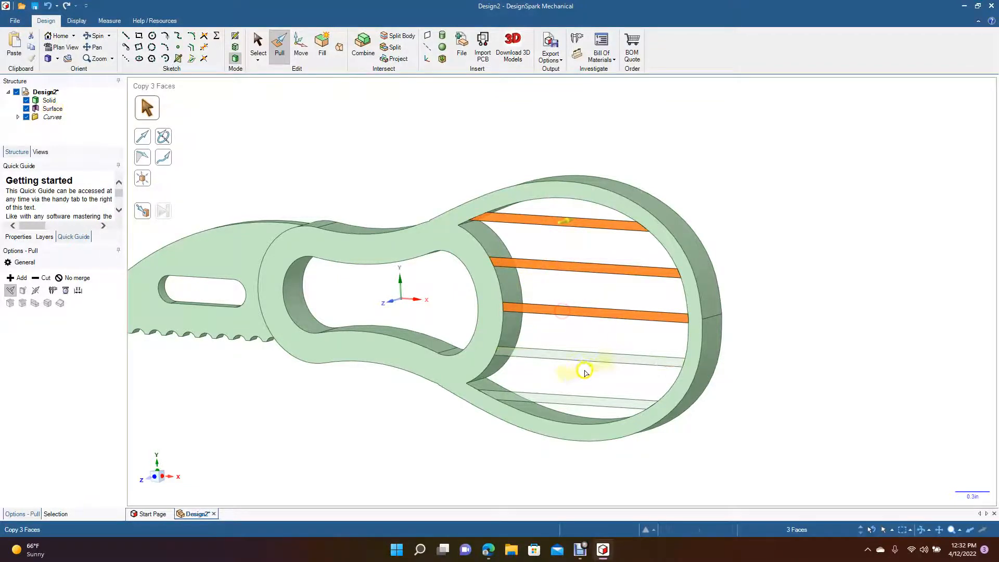
ctrl+click(585, 358)
ctrl+click(585, 395)
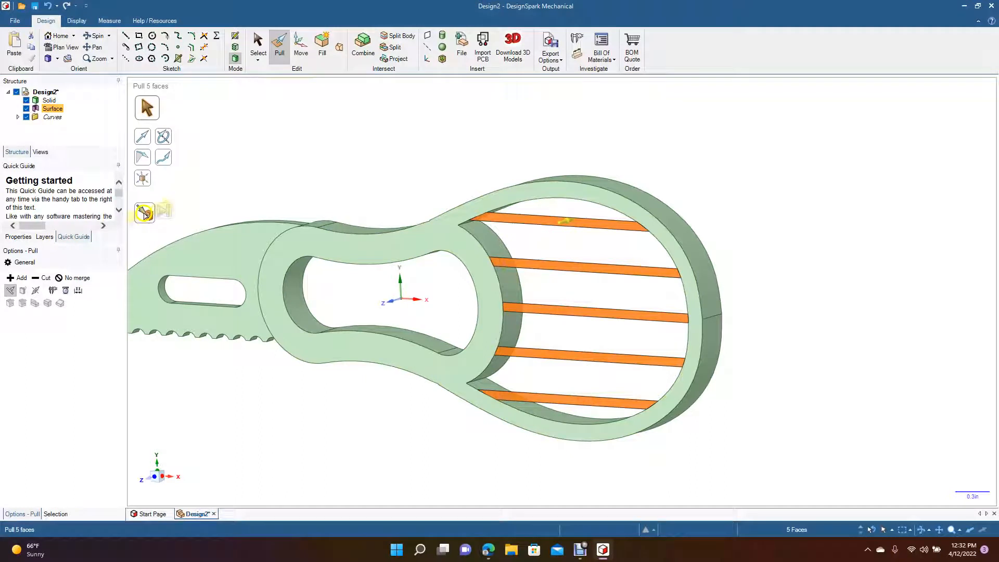
click(145, 213)
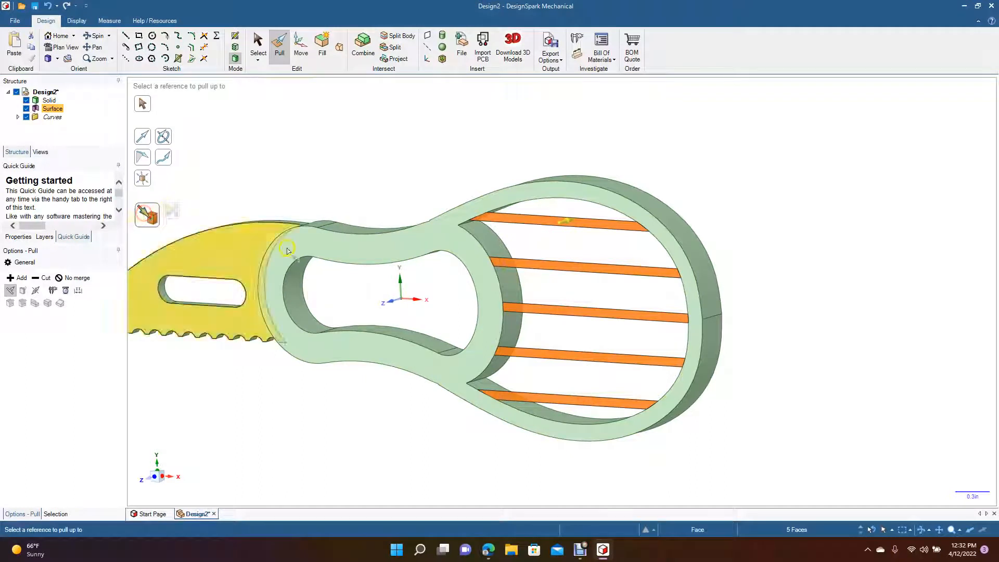
click(521, 285)
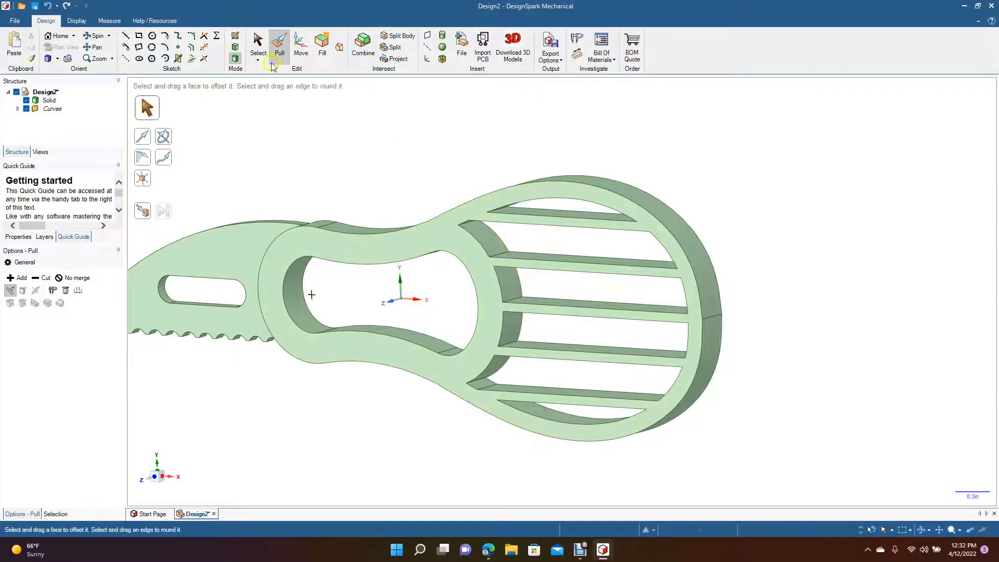
Step: Try chamfering the upper and lower long edges of the topmost bar one after the other
click(258, 47)
click(95, 36)
mouse_move(307, 158)
mouse_down()
mouse_move(468, 100)
mouse_move(437, 136)
mouse_move(442, 101)
mouse_move(495, 114)
mouse_move(415, 125)
mouse_move(506, 120)
mouse_move(259, 177)
mouse_move(236, 167)
mouse_move(141, 186)
mouse_move(89, 180)
mouse_move(100, 225)
mouse_move(96, 216)
mouse_up()
click(271, 33)
click(235, 268)
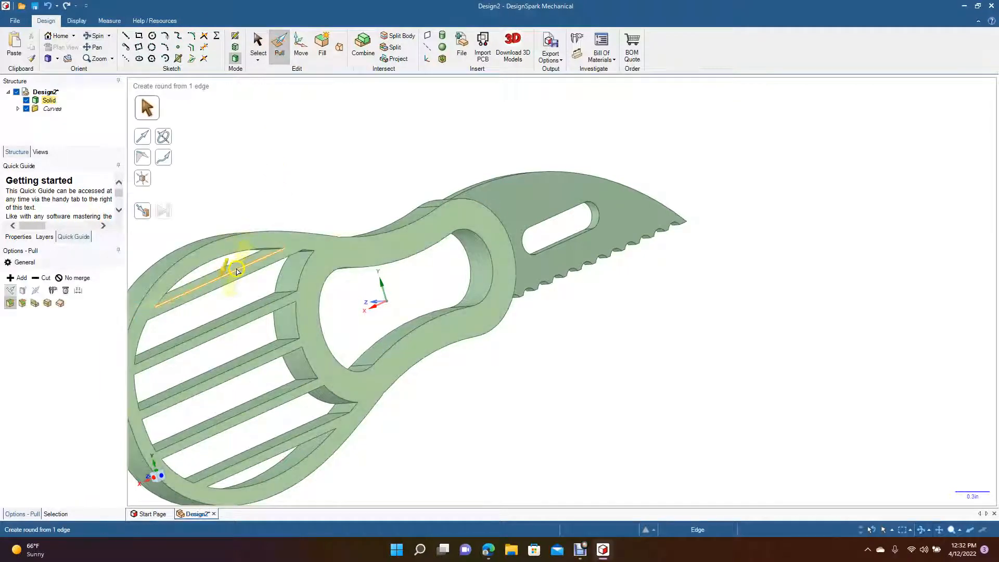
click(23, 303)
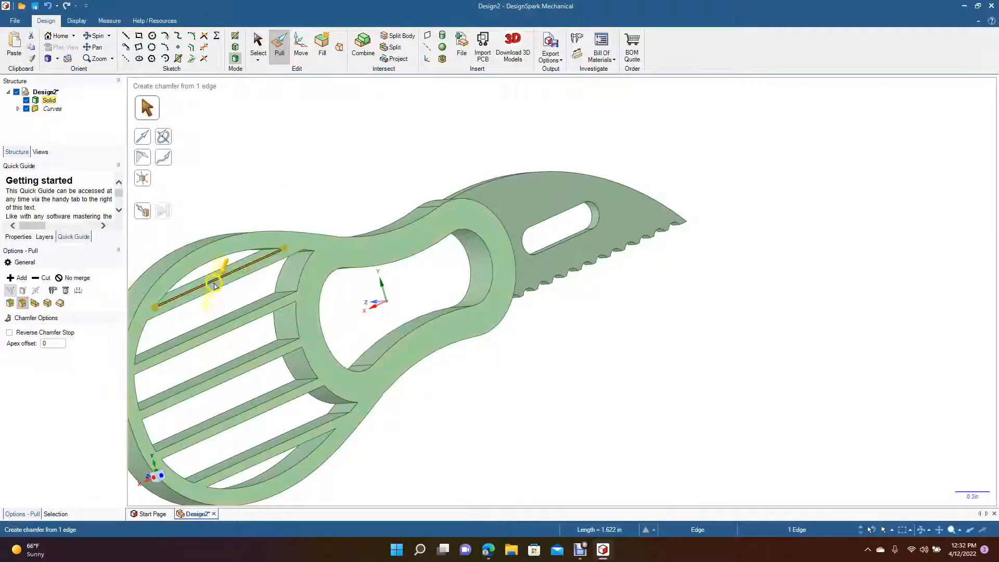
drag(206, 289, 224, 295)
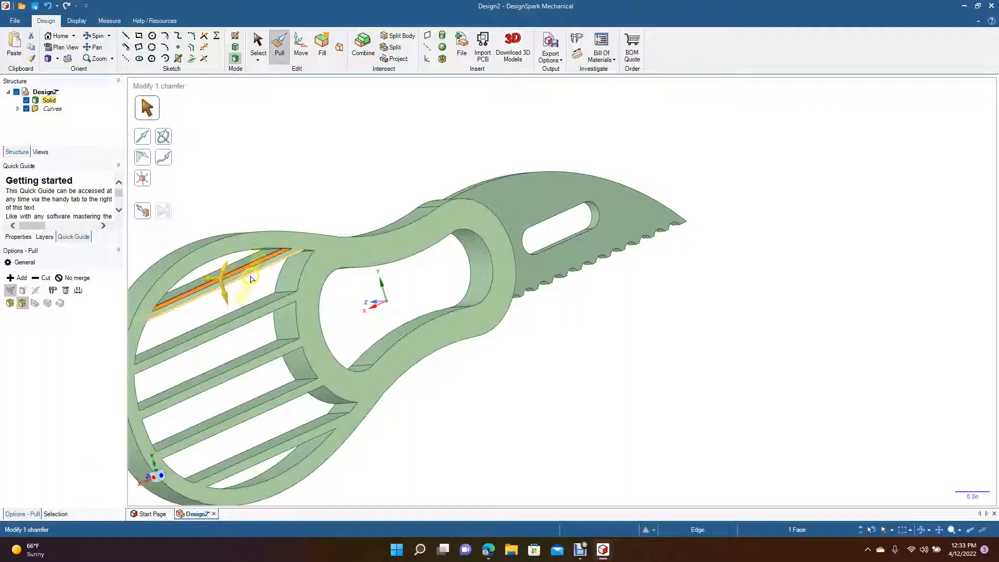
click(250, 276)
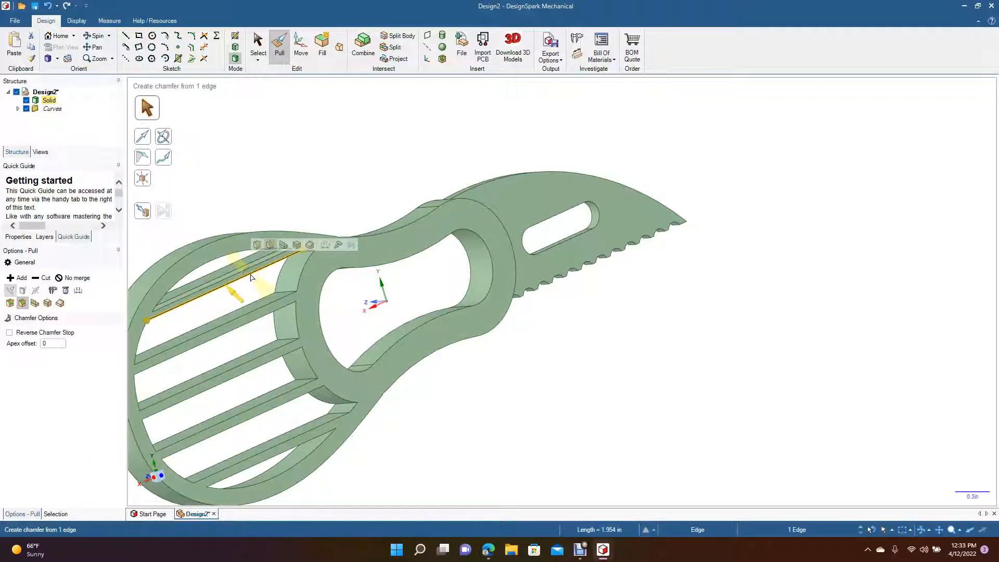
text(0)
key(Return)
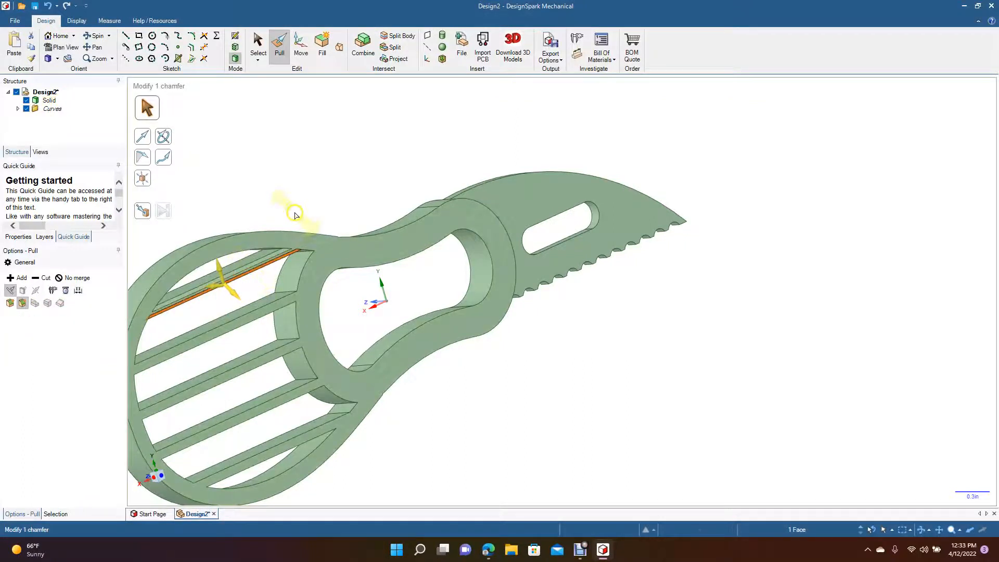
Step: Examine the chamfered edges of the topmost bar up close from several angles
click(88, 47)
drag(268, 277, 402, 280)
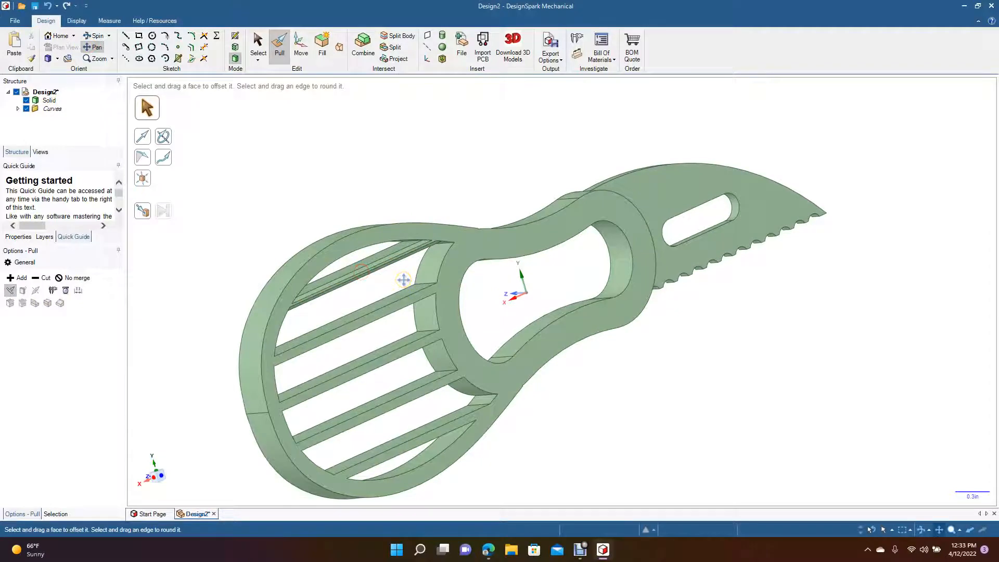
scroll(403, 279, up, 5)
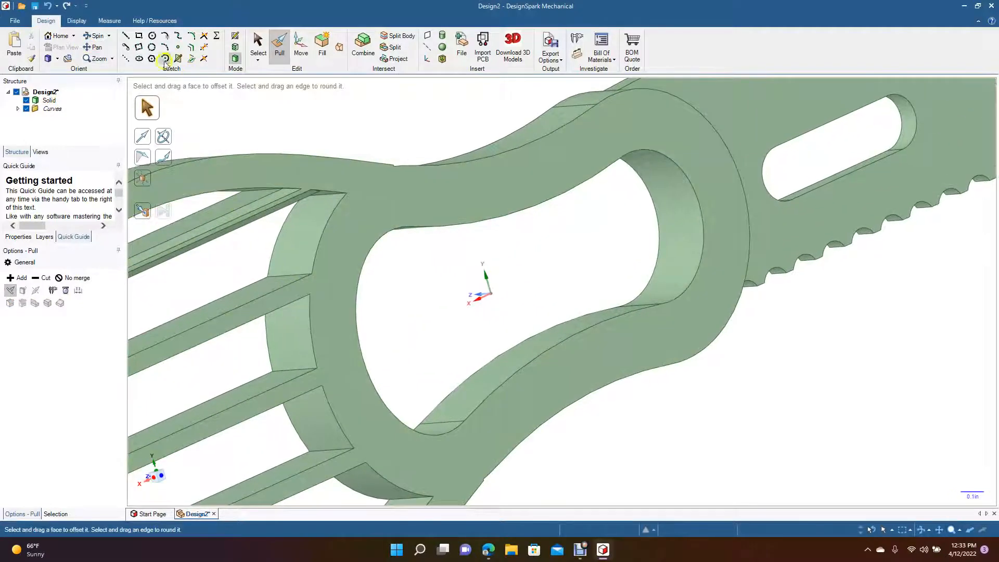
click(100, 36)
drag(253, 207, 316, 223)
click(406, 122)
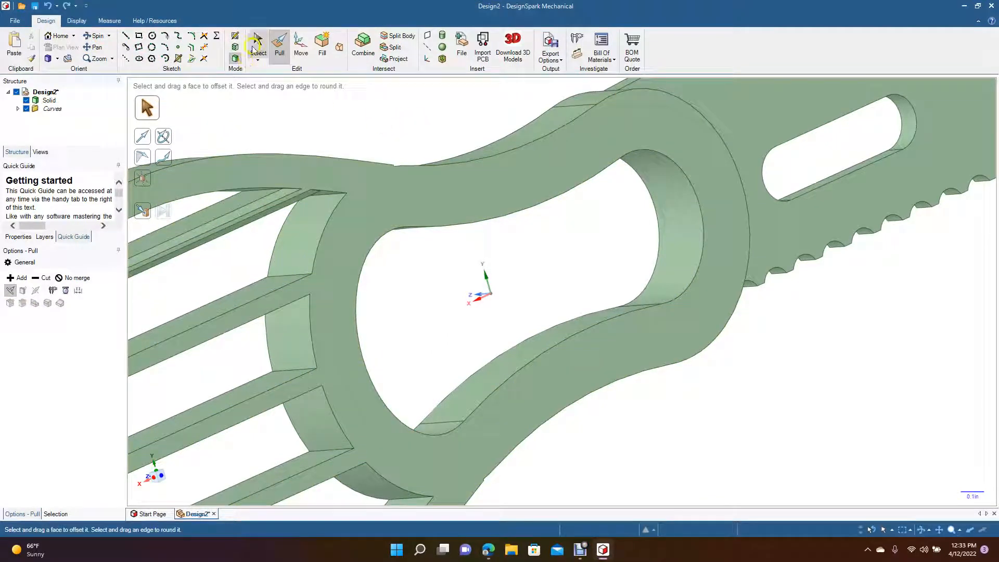
click(97, 38)
drag(224, 229, 94, 207)
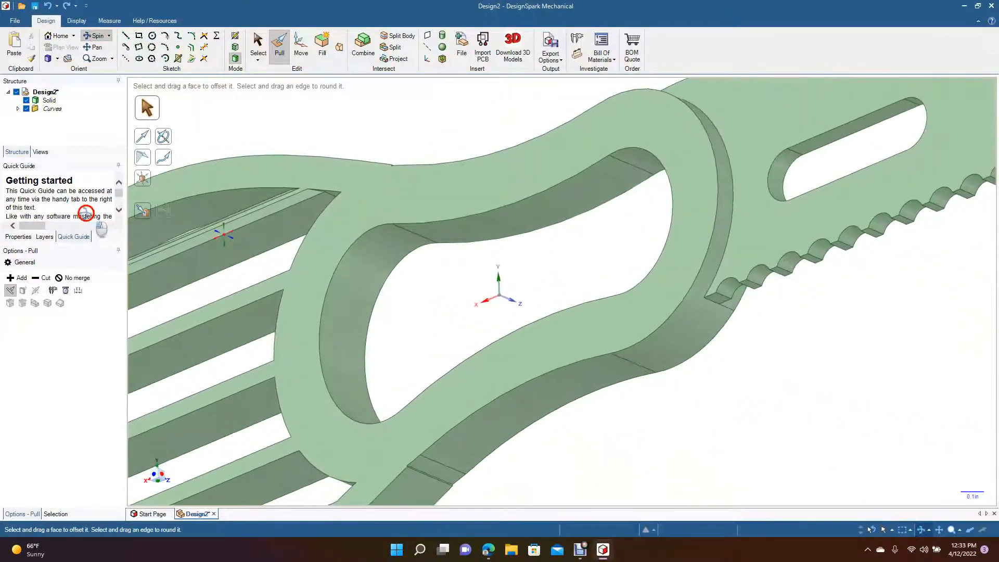
click(99, 48)
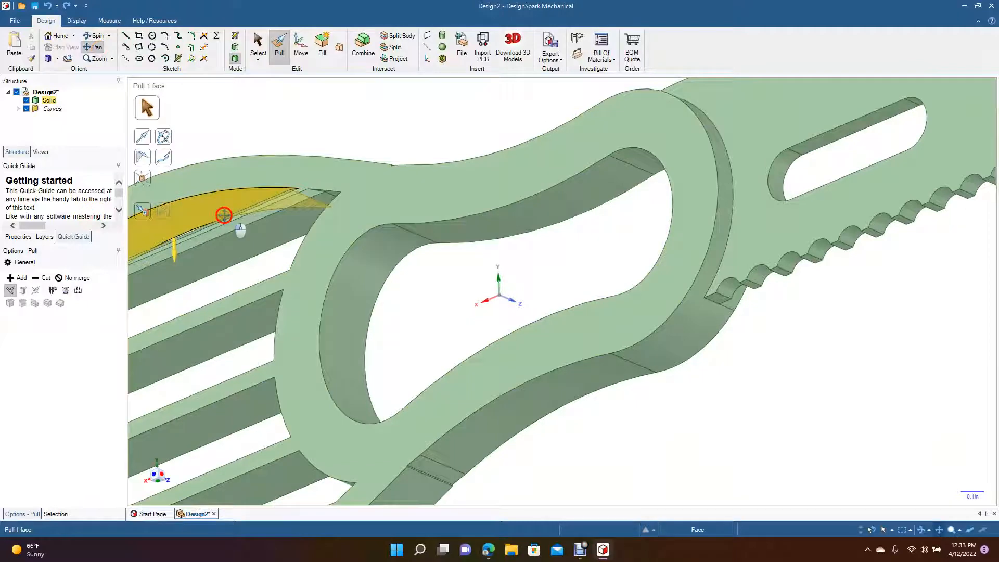
drag(223, 214, 603, 172)
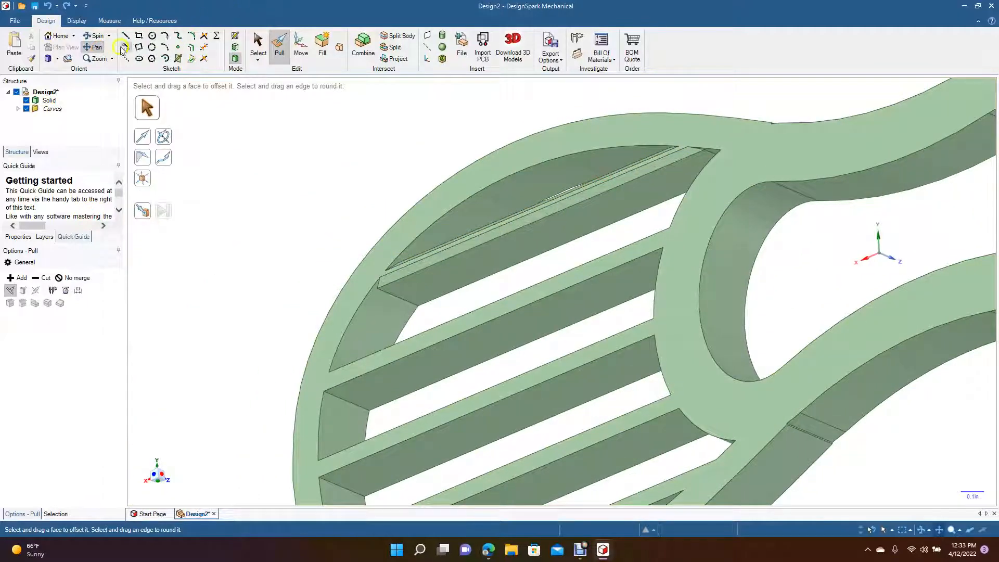
click(96, 36)
drag(260, 187, 349, 200)
mouse_move(342, 197)
middle_down()
mouse_move(259, 181)
mouse_move(314, 225)
middle_up()
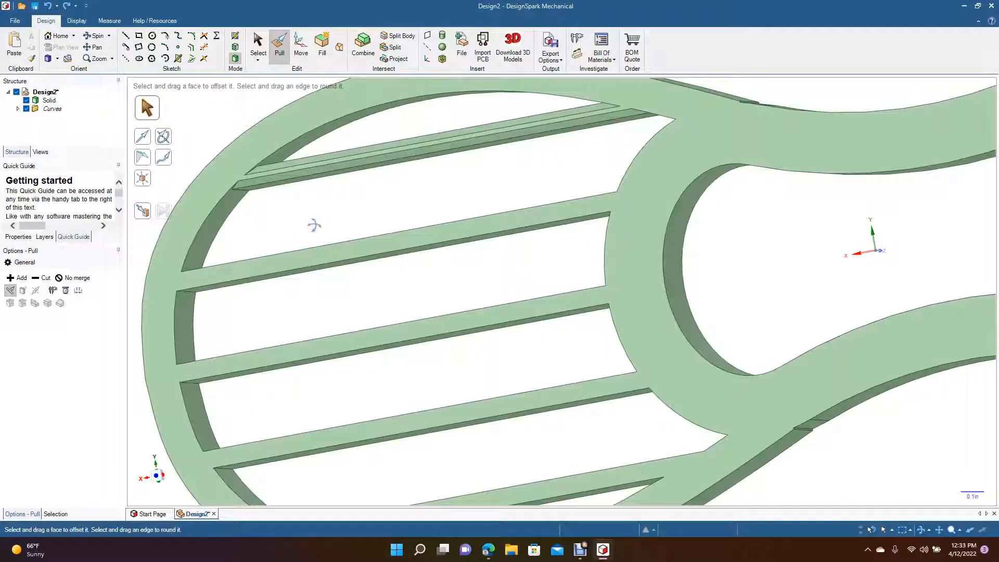
Step: Undo the separate chamfers and try chamfering both long edges of the topmost bar together, then undo that attempt
click(313, 247)
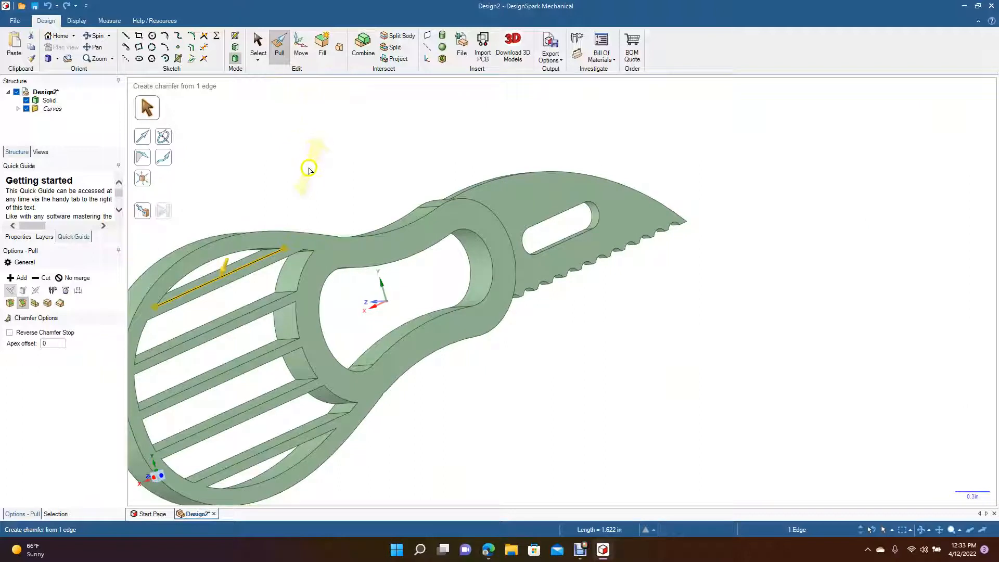
mouse_move(249, 136)
shift+middle_down()
mouse_move(208, 146)
mouse_move(259, 152)
shift+middle_up()
drag(258, 152, 480, 102)
click(281, 52)
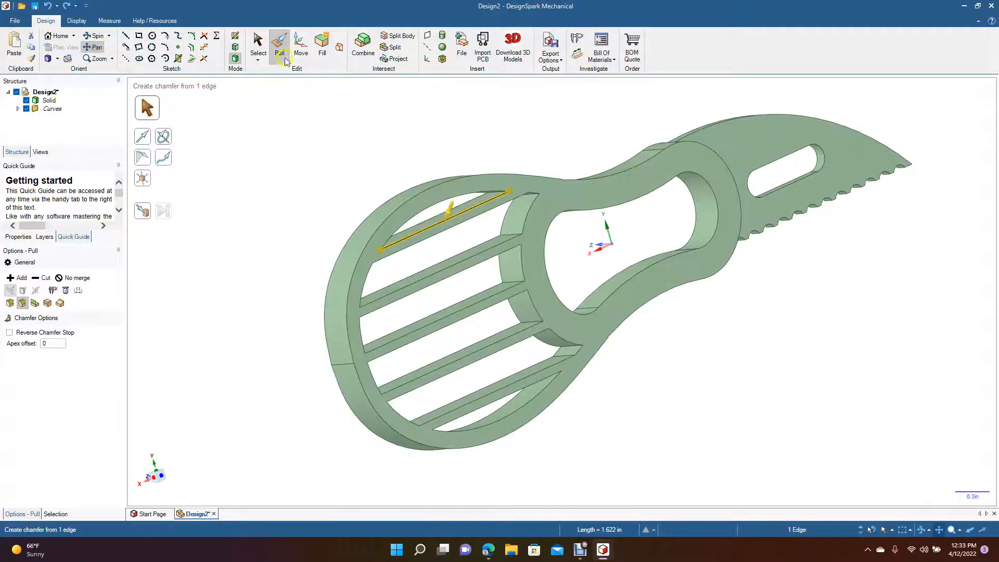
ctrl+click(427, 244)
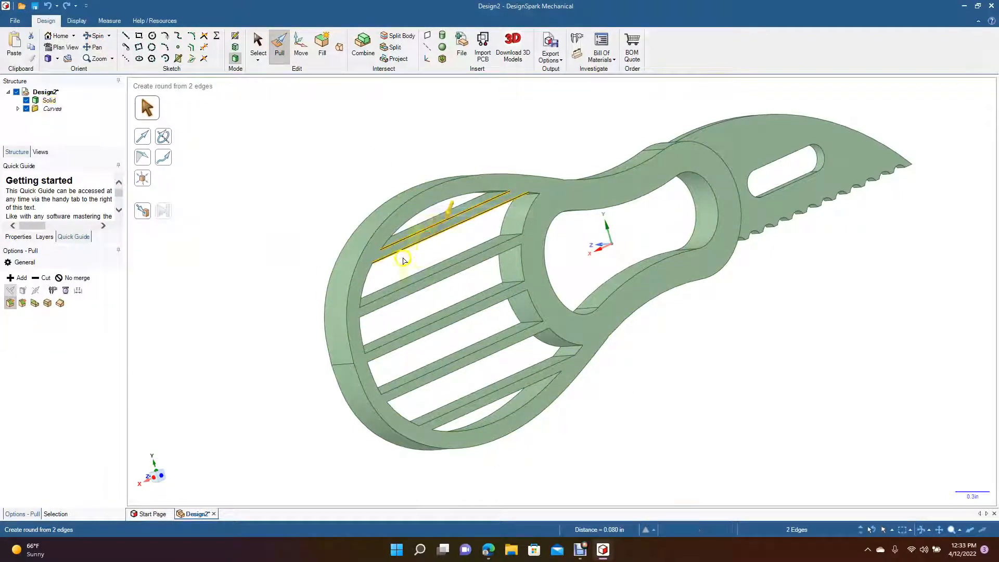
click(23, 303)
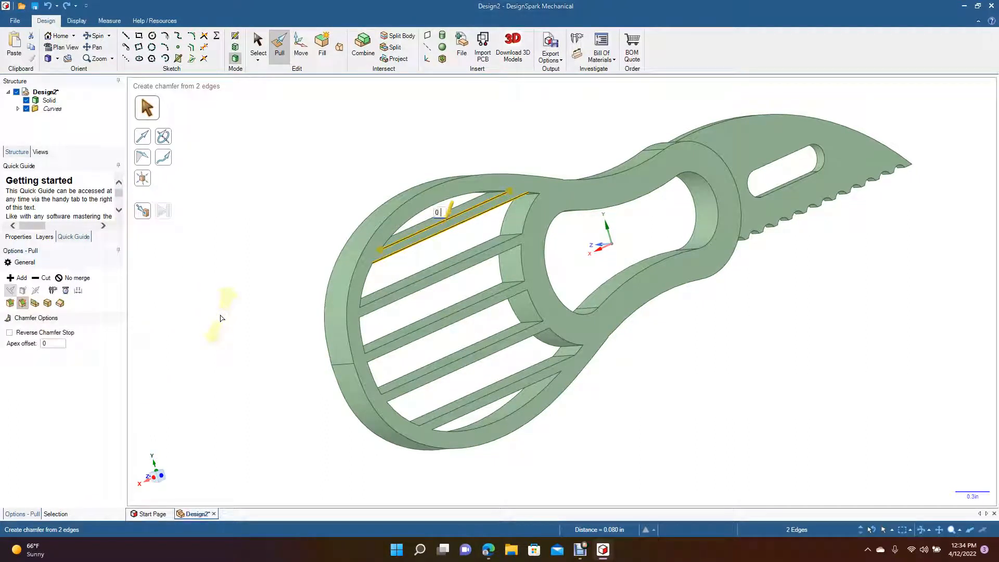
key(Return)
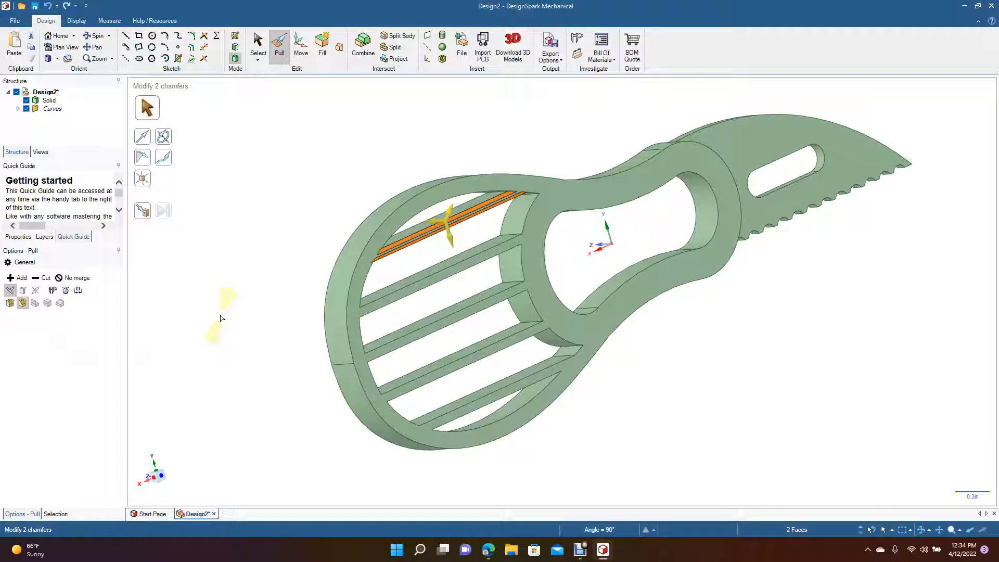
key(ctrl+z)
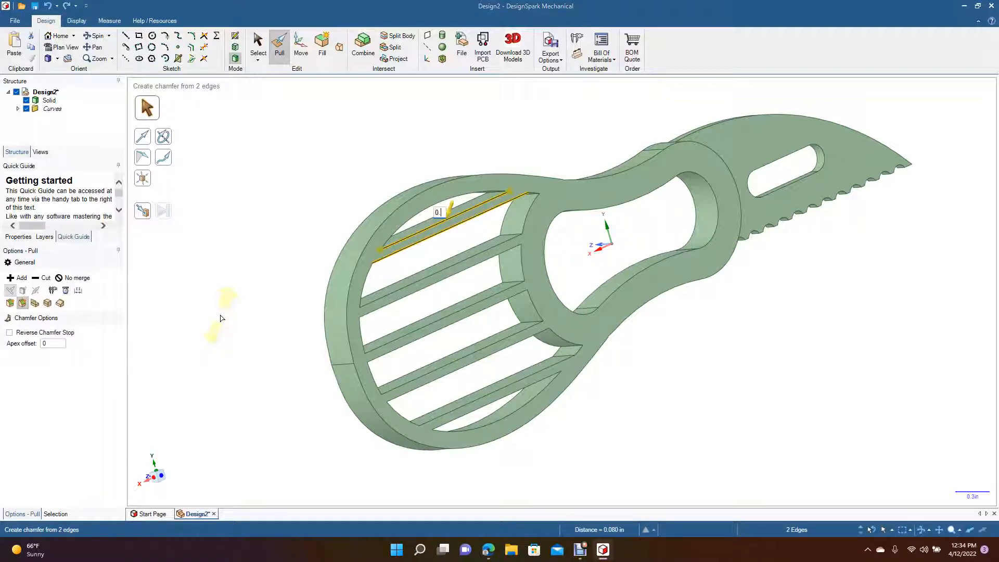
Step: Try several chamfer distances on both long edges of the topmost bar together, undoing the resulting chamfers
key(Return)
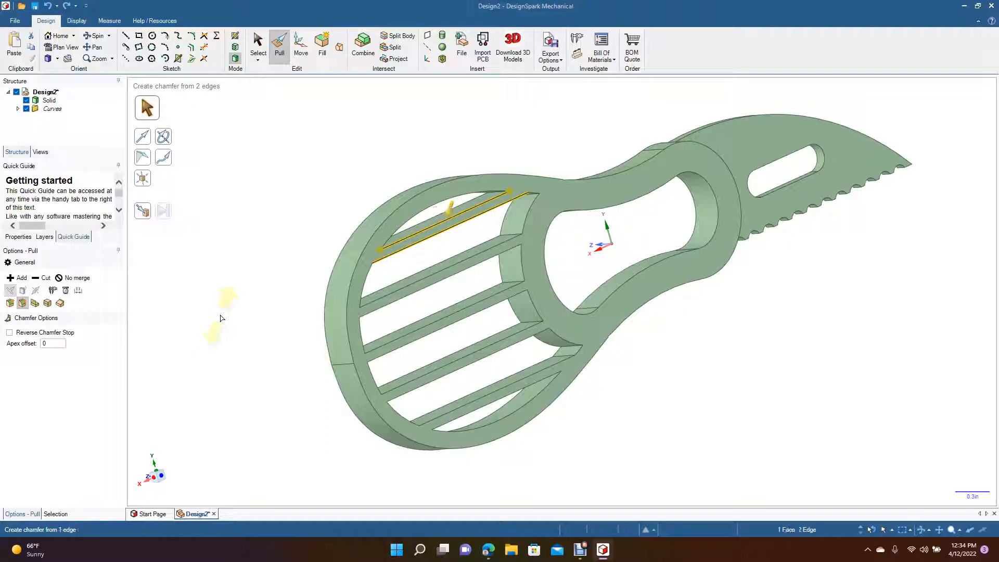
key(ctrl+z)
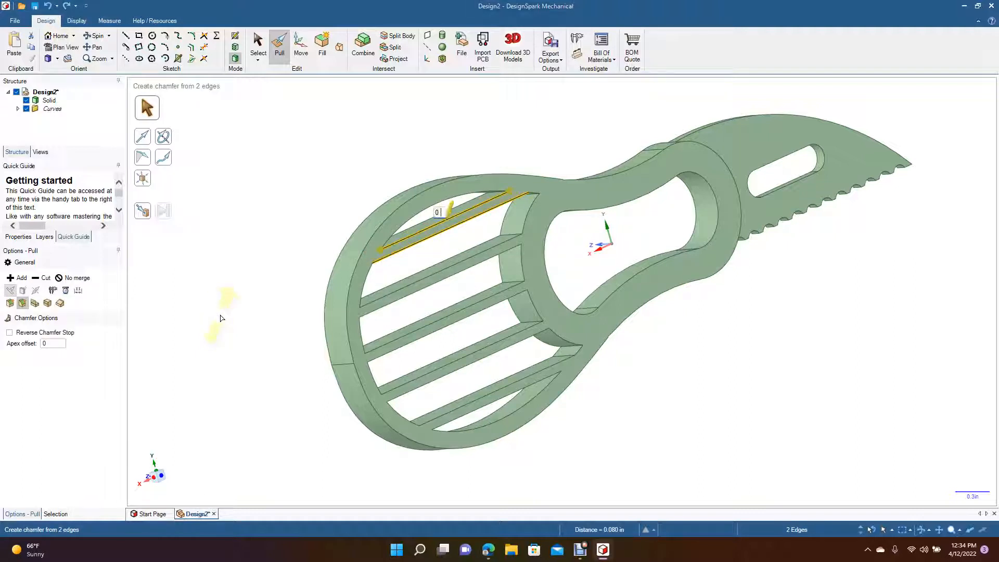
key(Return)
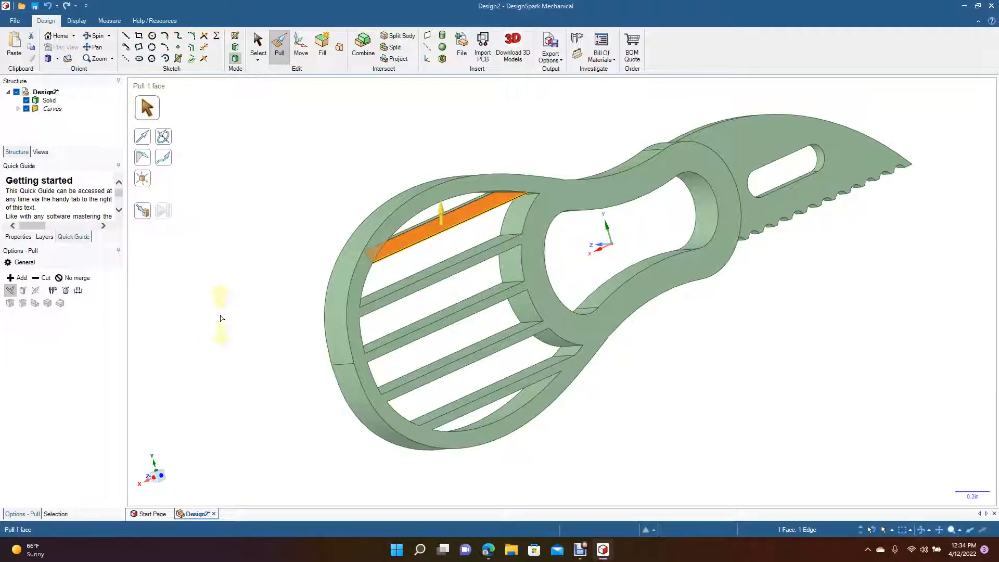
key(ctrl+z)
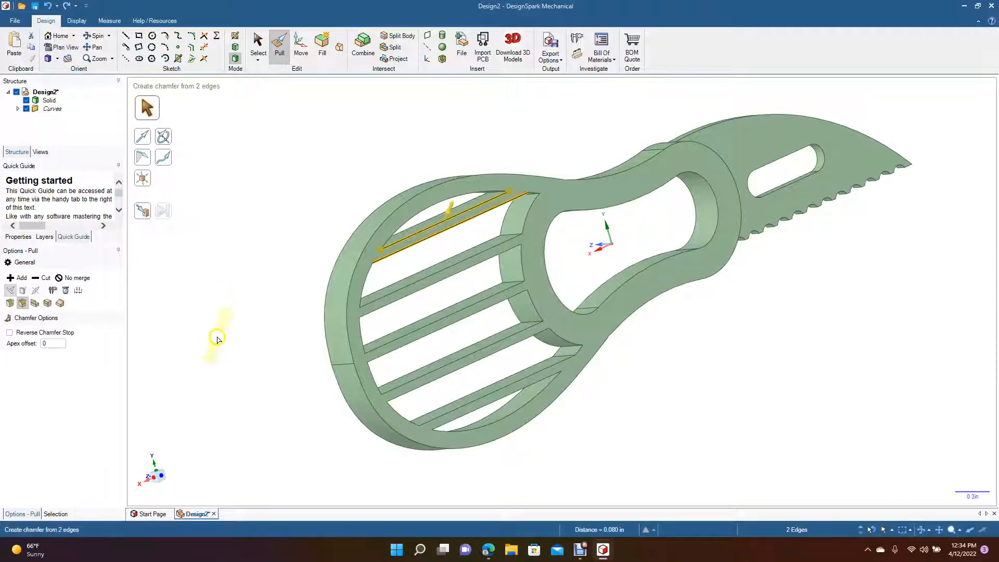
text(0.3)
key(Return)
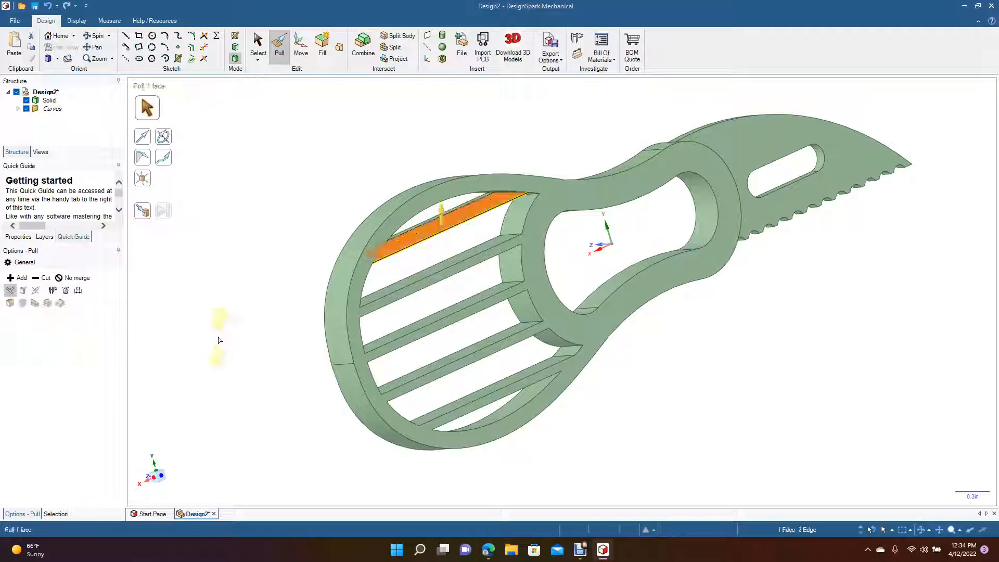
key(ctrl+z)
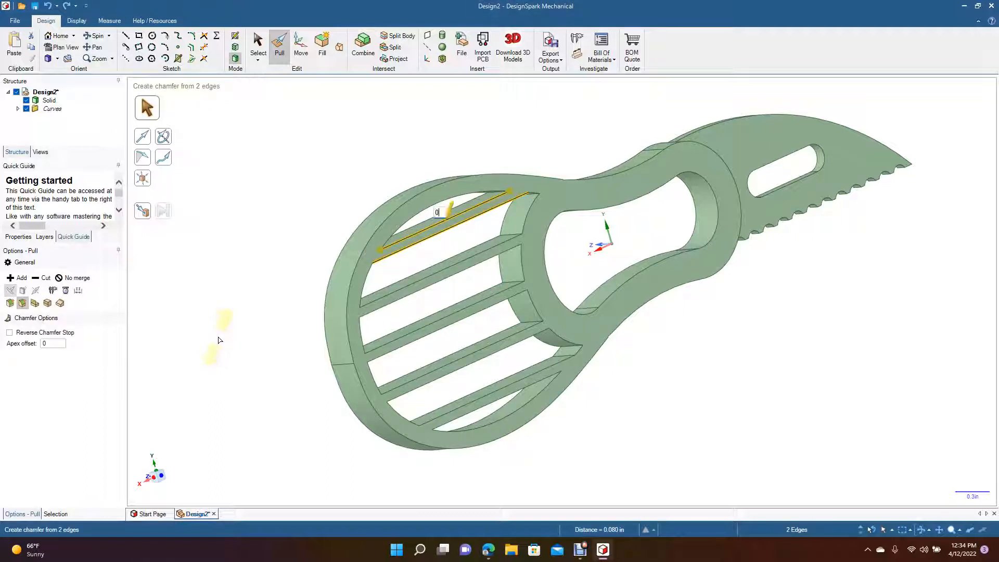
key(Return)
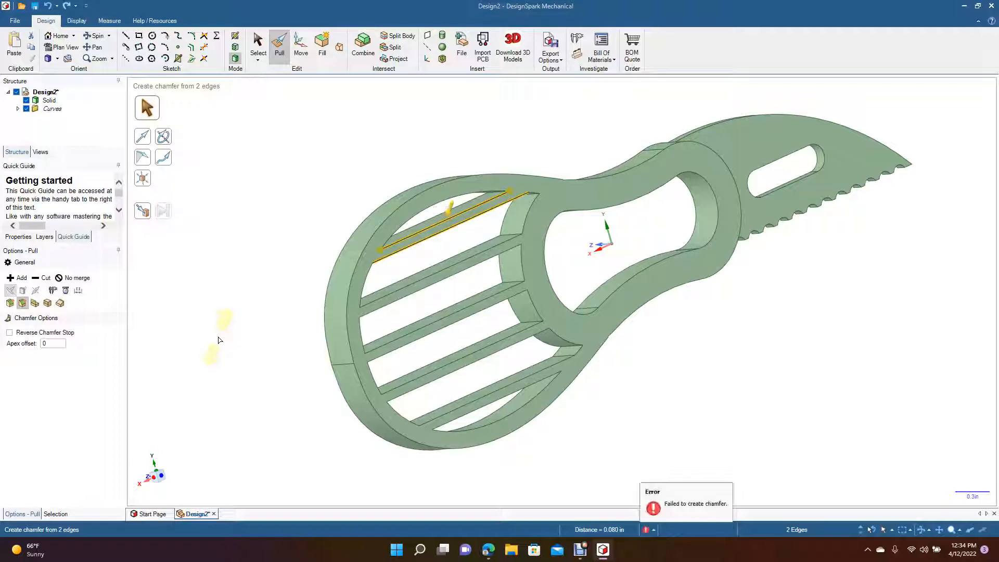
Step: Reselect both long front edges of the topmost bar and chamfer them together
click(96, 35)
drag(267, 278, 237, 234)
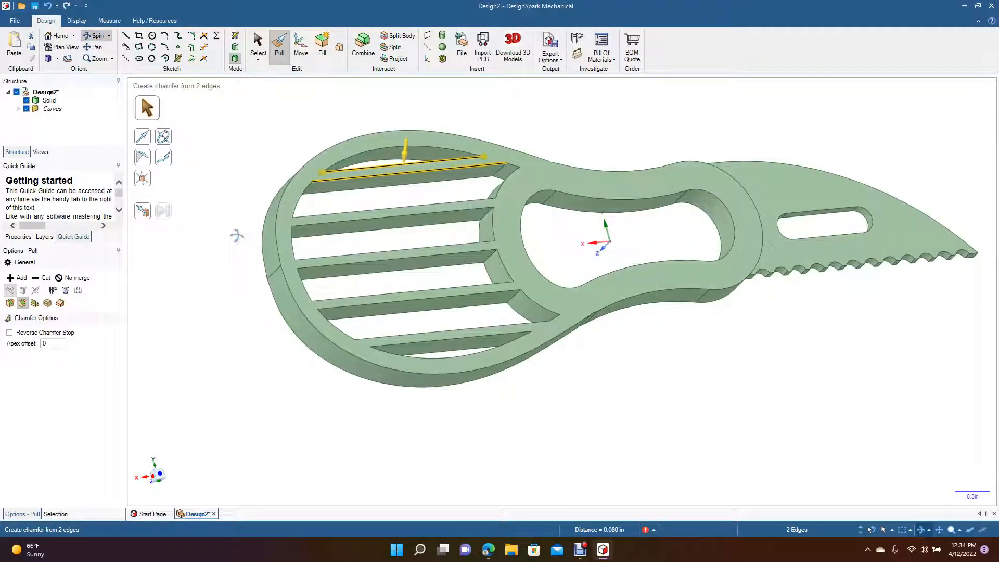
click(257, 42)
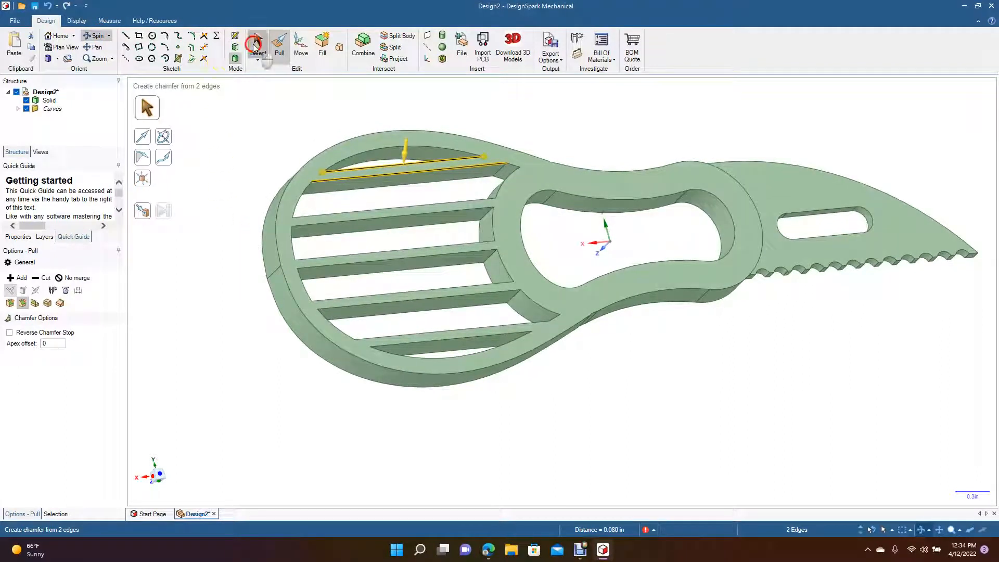
click(359, 168)
click(360, 167)
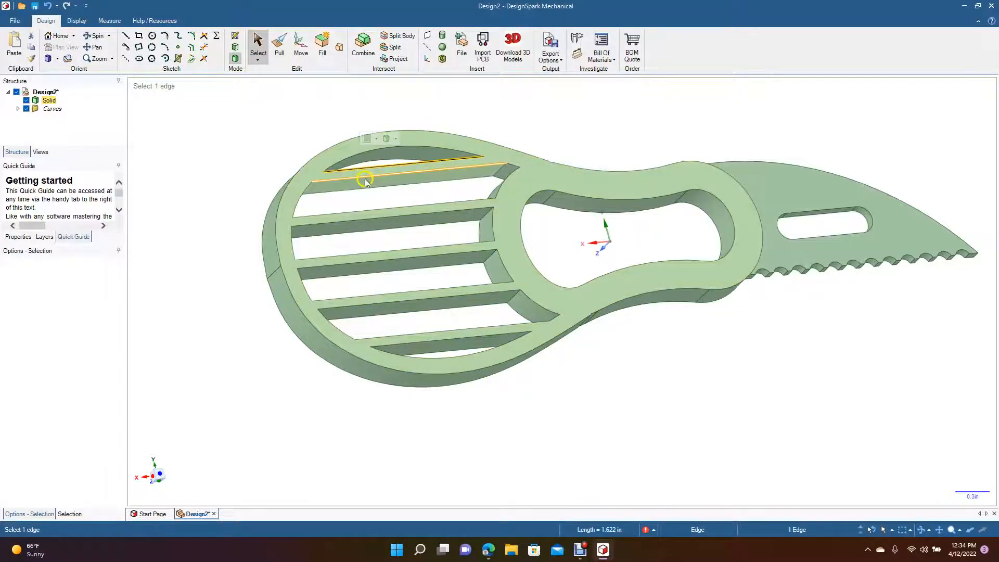
ctrl+click(364, 178)
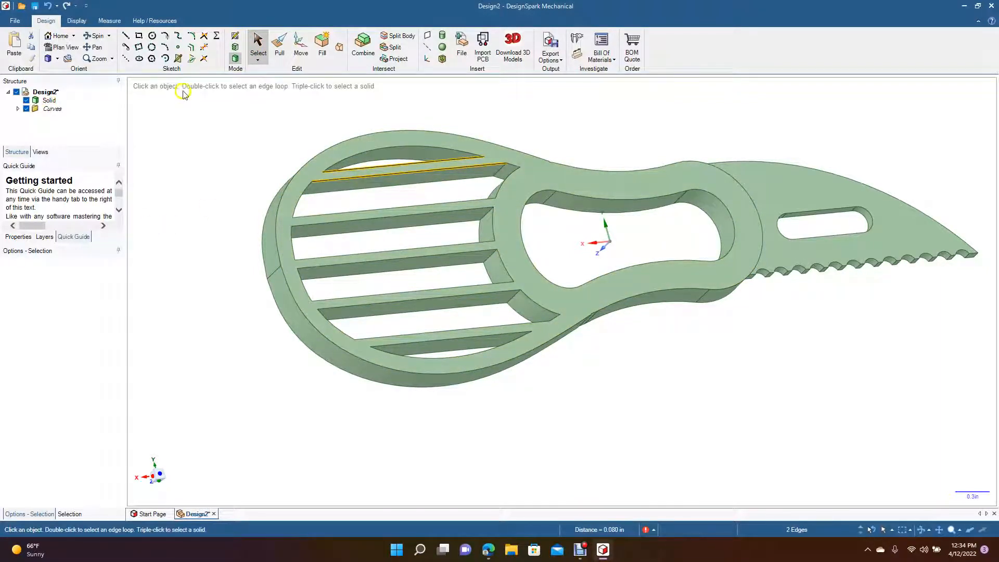
click(280, 46)
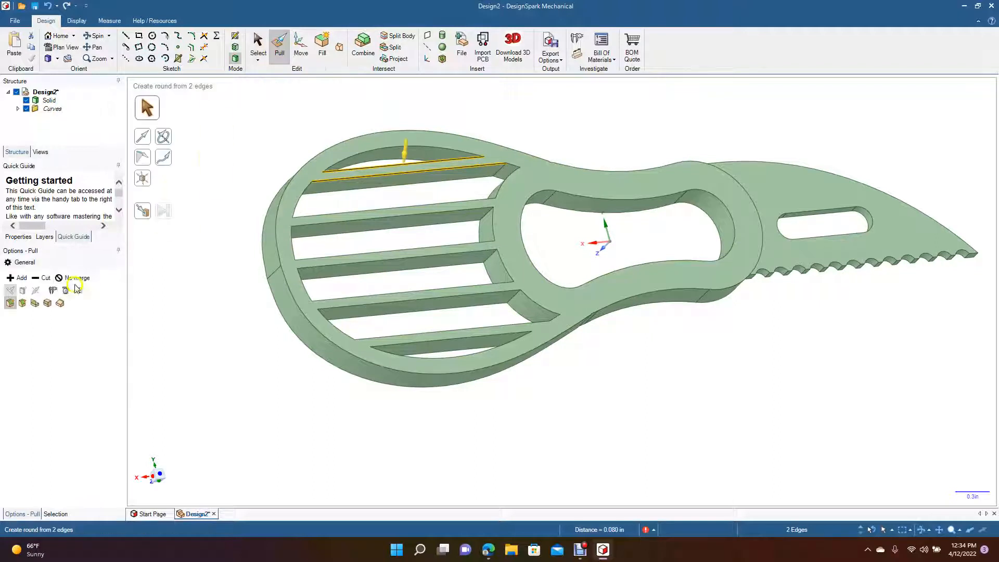
click(23, 303)
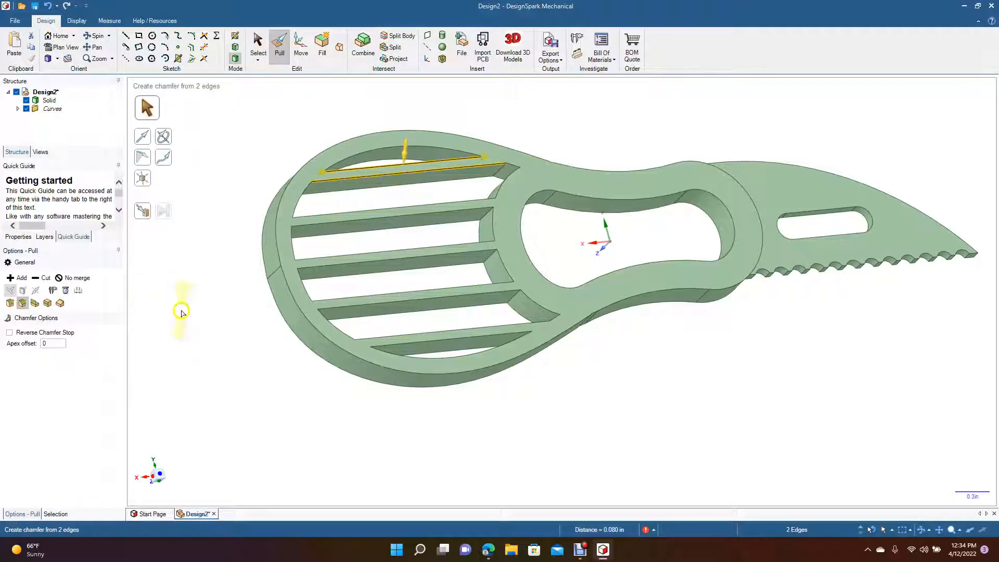
key(space)
key(Return)
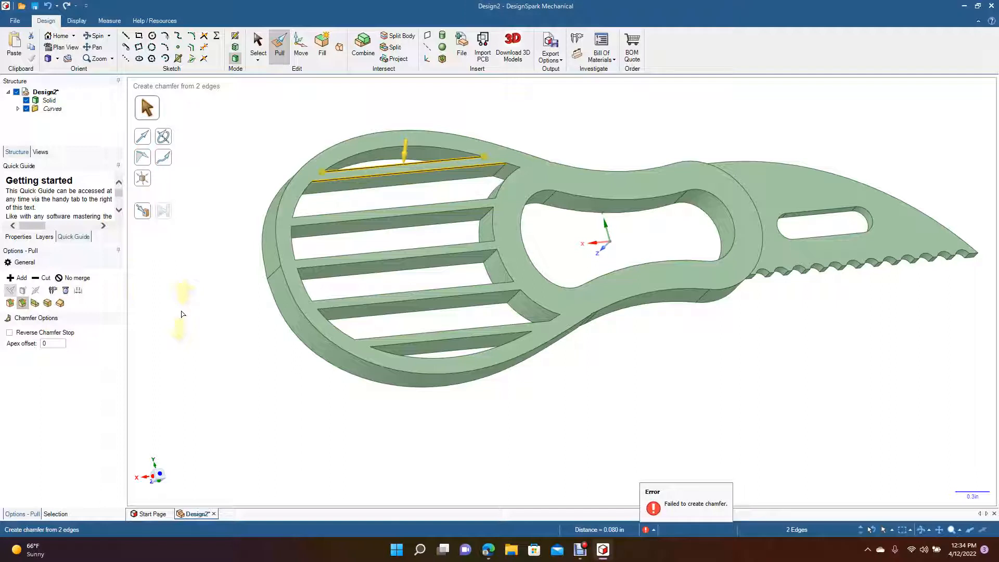
click(419, 163)
drag(420, 163, 405, 185)
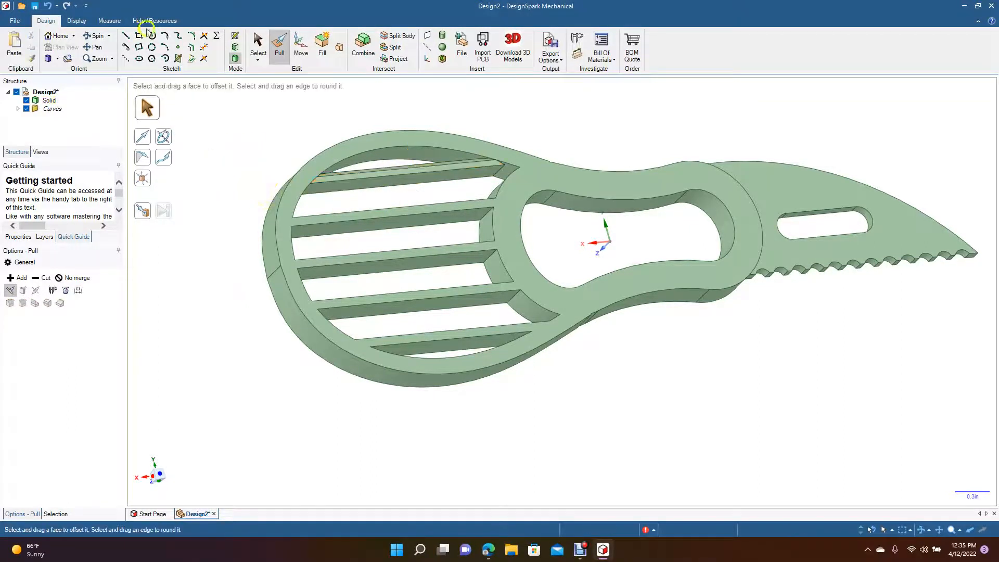
Step: Chamfer the upper and lower long front edges of the second bar from the top together
click(96, 35)
drag(298, 156, 318, 106)
click(279, 47)
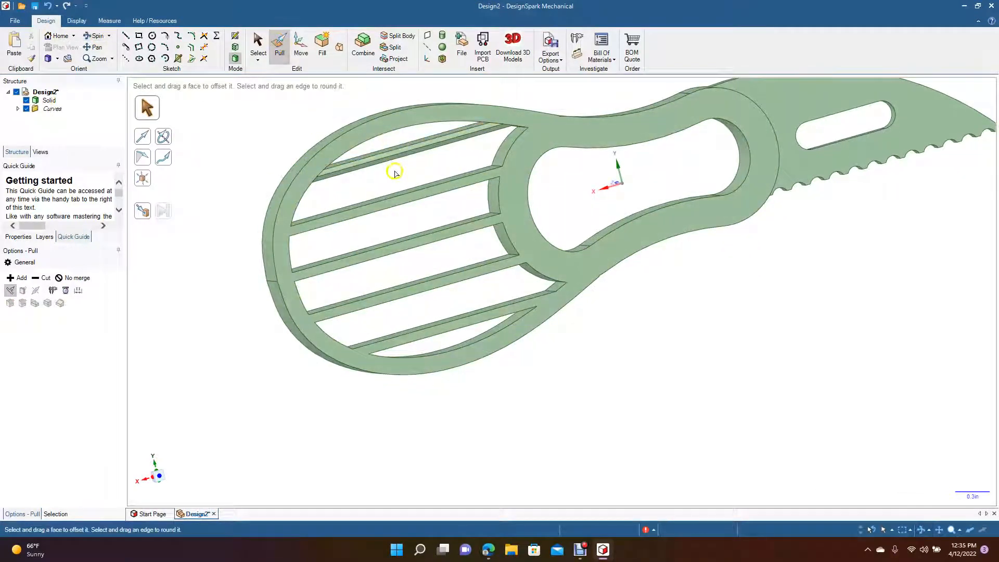
click(391, 202)
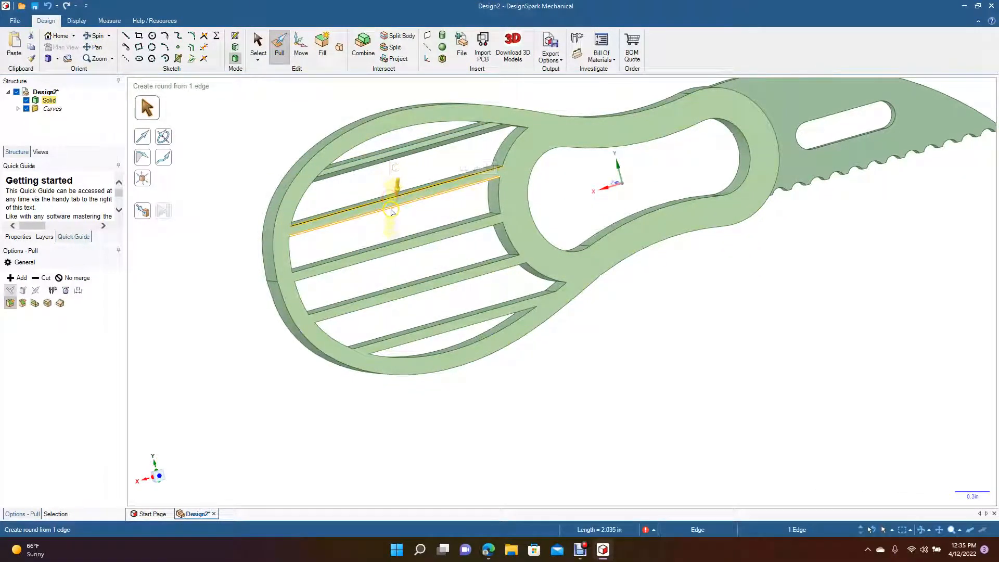
ctrl+click(392, 211)
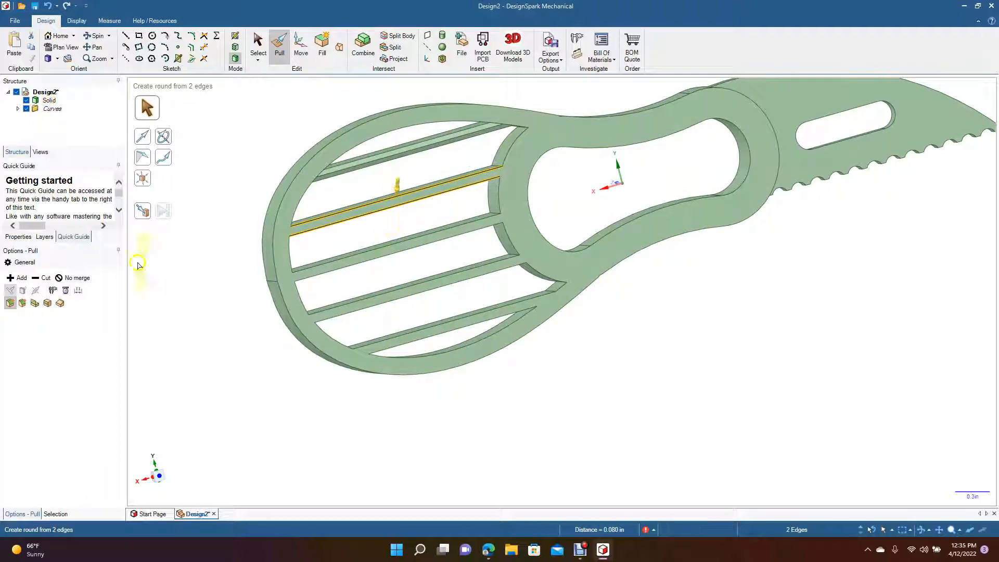
click(22, 304)
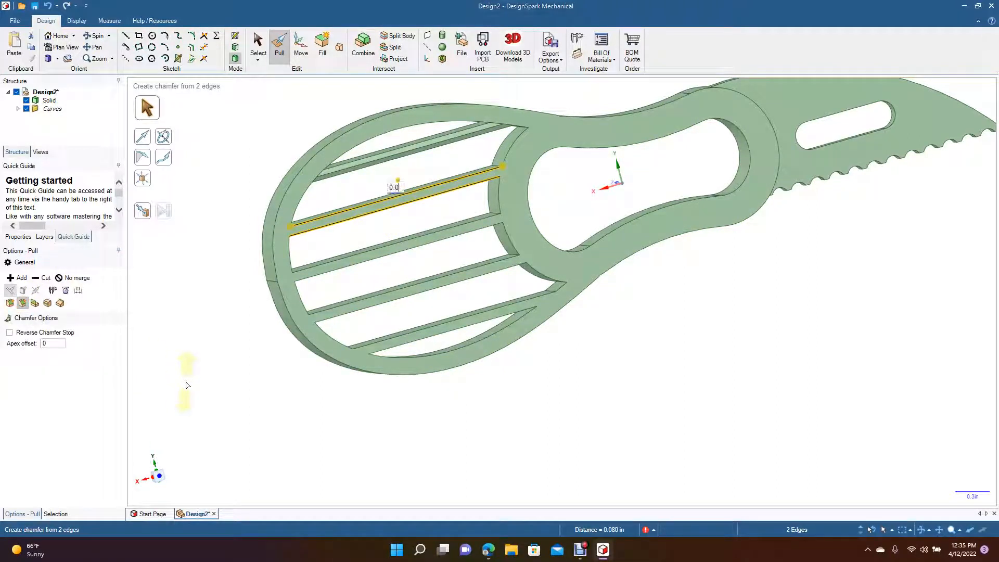
key(Return)
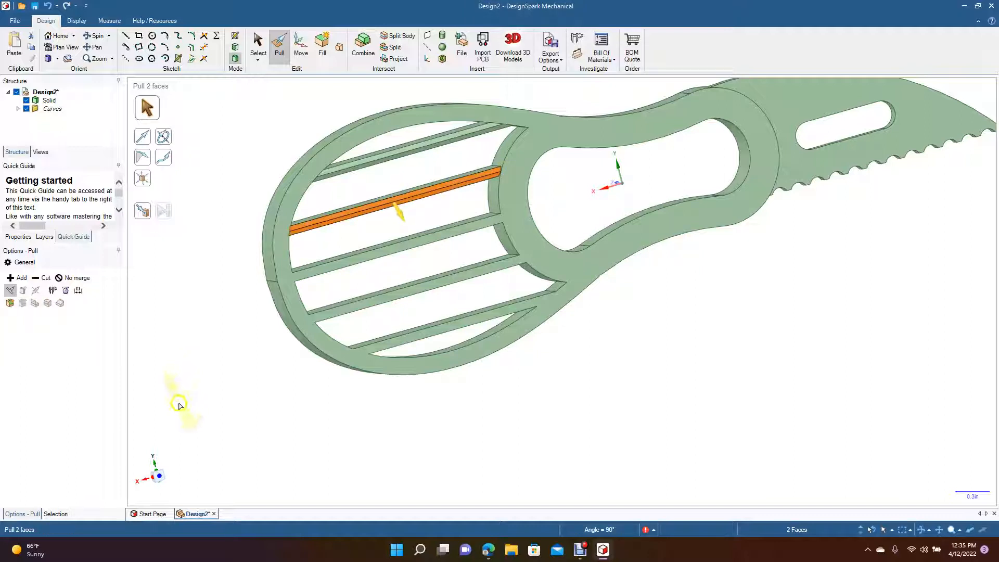
click(232, 358)
Step: Chamfer both long front edges of the middle bar together by 0.04 in
click(388, 248)
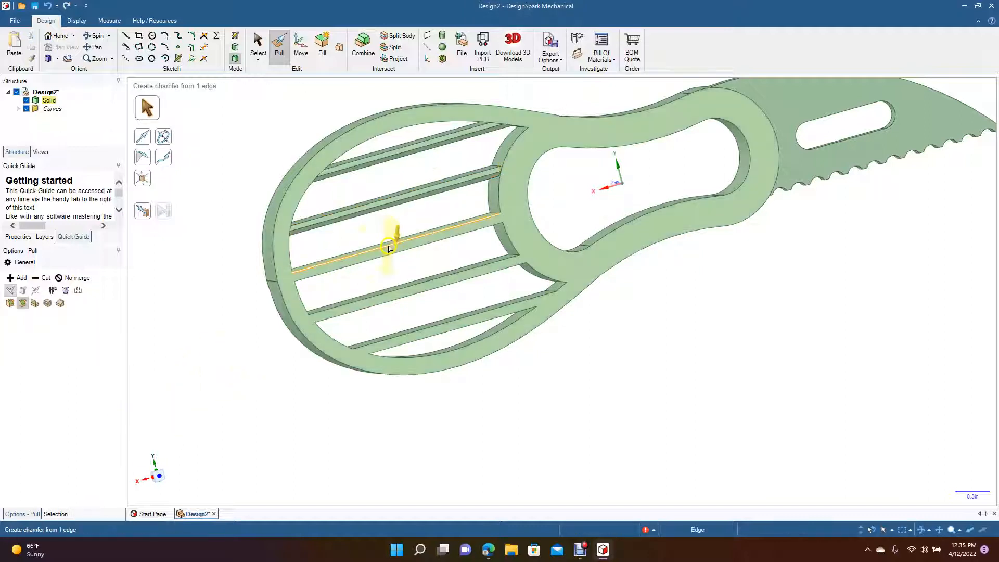
ctrl+click(393, 253)
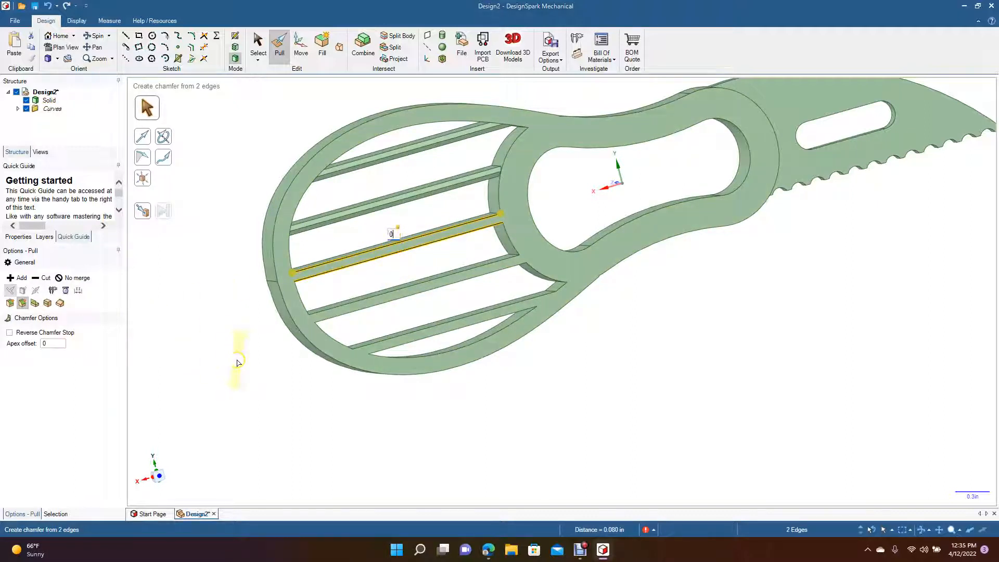
text(0.04)
key(Return)
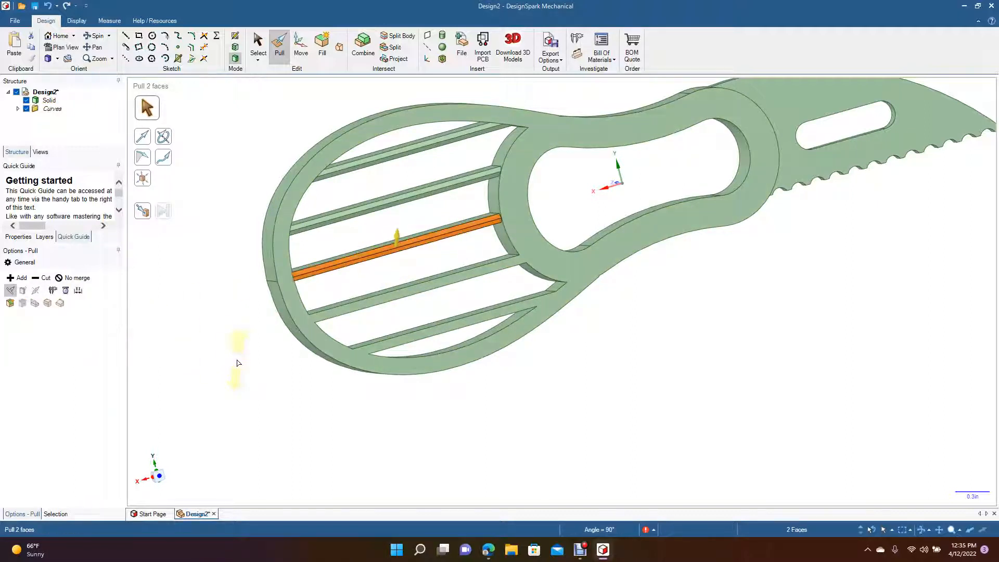
Step: Chamfer both long front edges of the fourth bar from the top together by 0.04 in
click(379, 299)
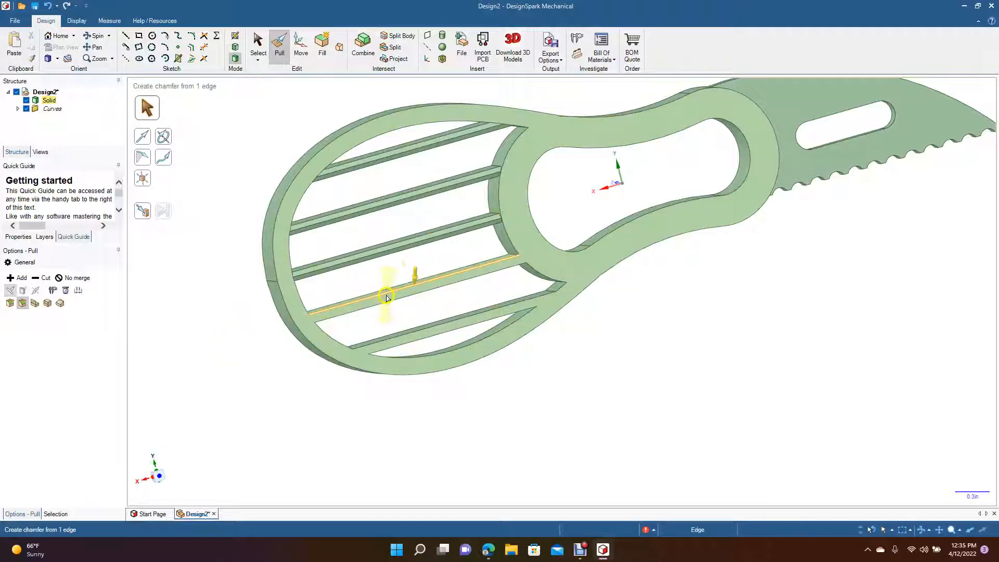
click(390, 295)
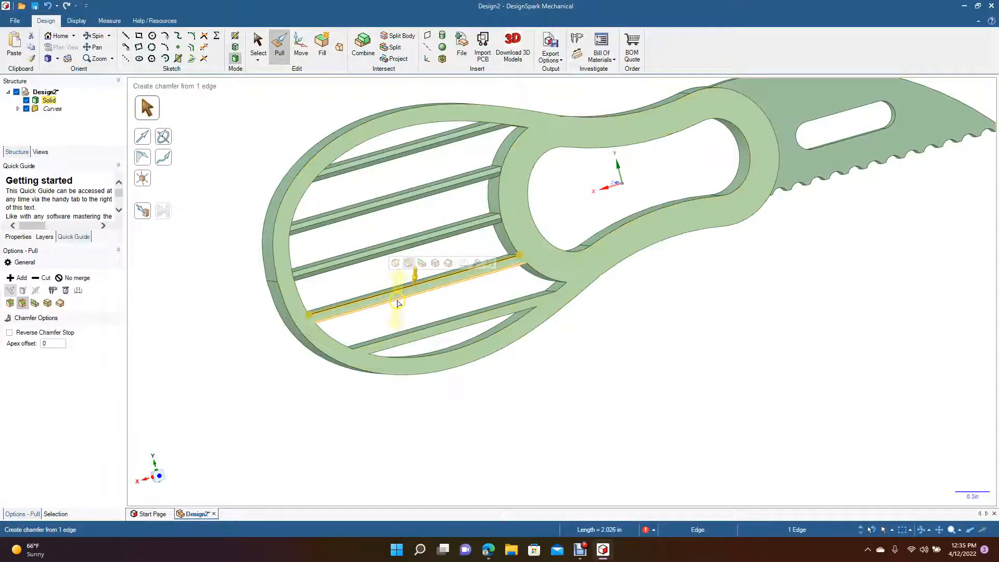
ctrl+click(398, 302)
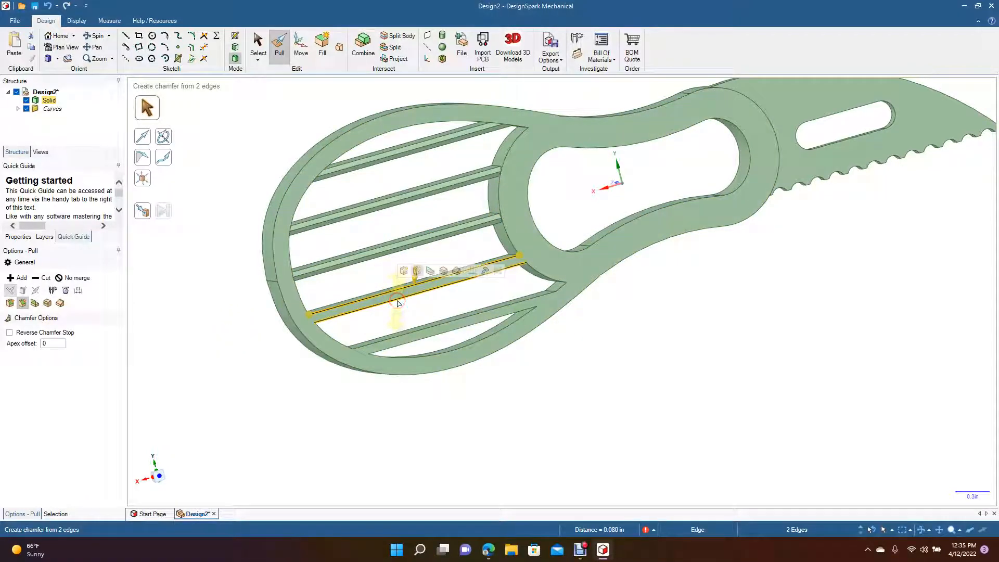
text(0.04)
key(Return)
click(314, 374)
Step: Chamfer both long front edges of the lowest bar together and clear the selection
click(437, 326)
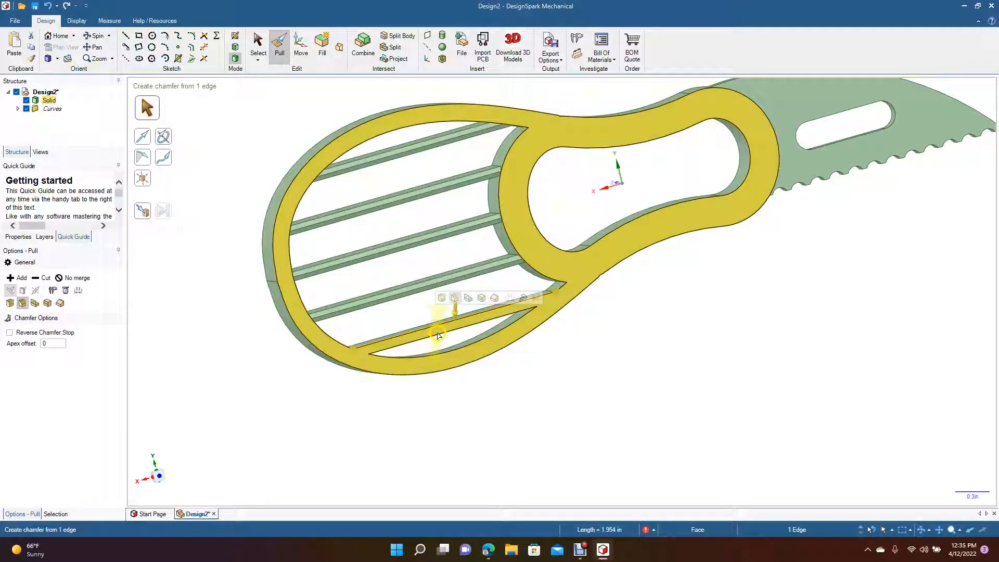
click(438, 336)
text(0)
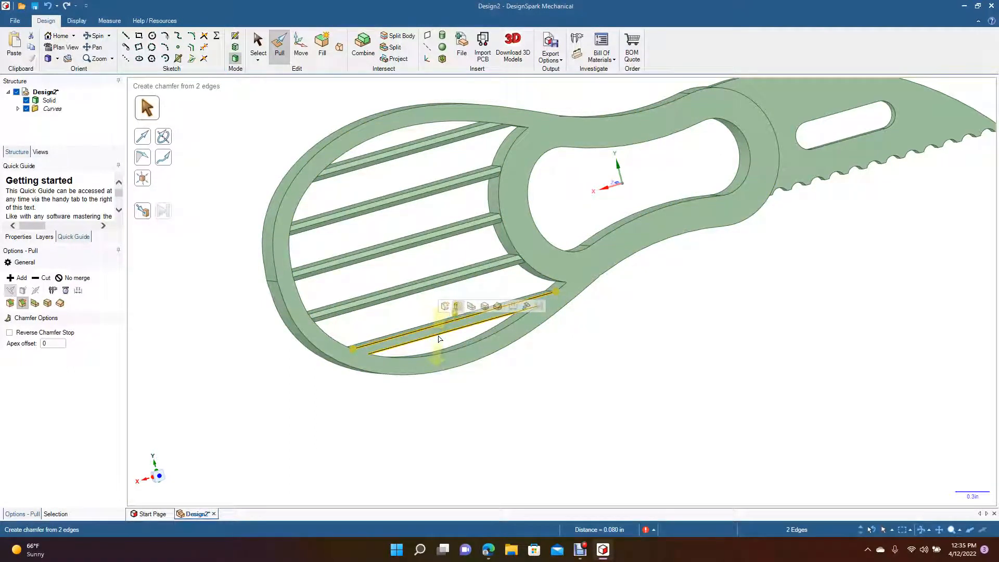
key(Return)
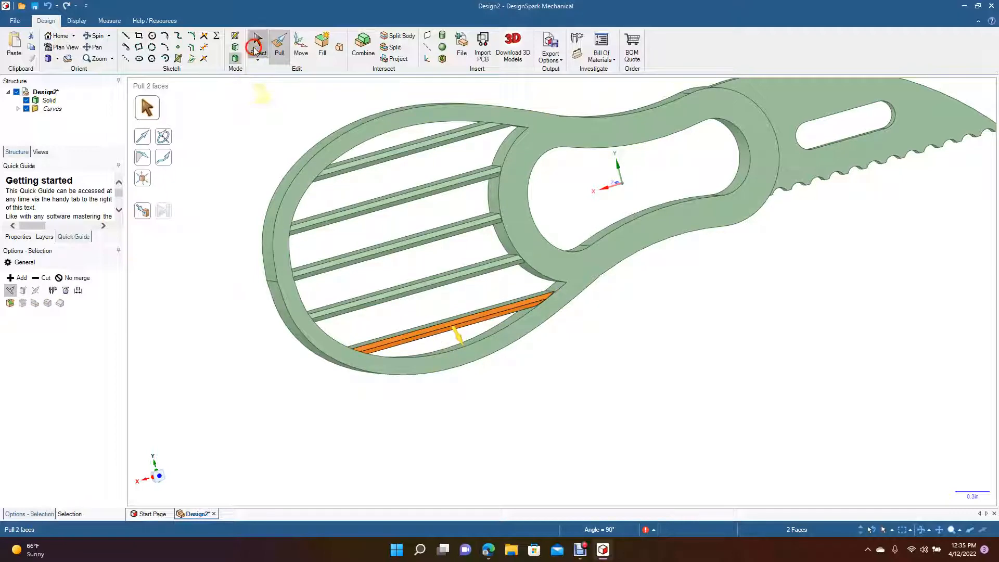
click(257, 49)
click(256, 154)
Step: Round the complete outer perimeter edge of the handle, on the face opposite the chamfered bar edges, to a radius of about 0.03 in
click(94, 36)
drag(179, 167, 464, 185)
click(279, 44)
click(575, 195)
click(578, 194)
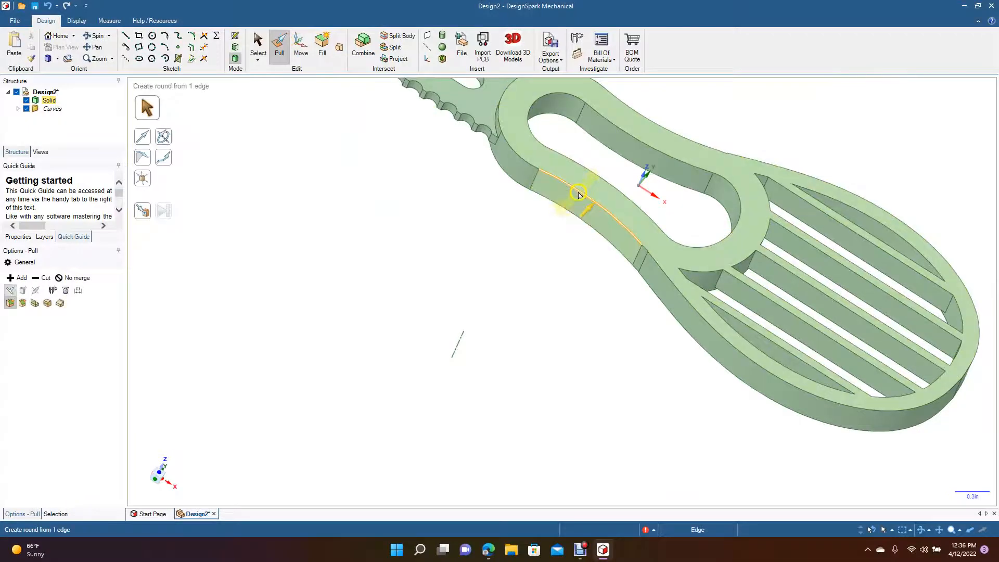
double_click(579, 194)
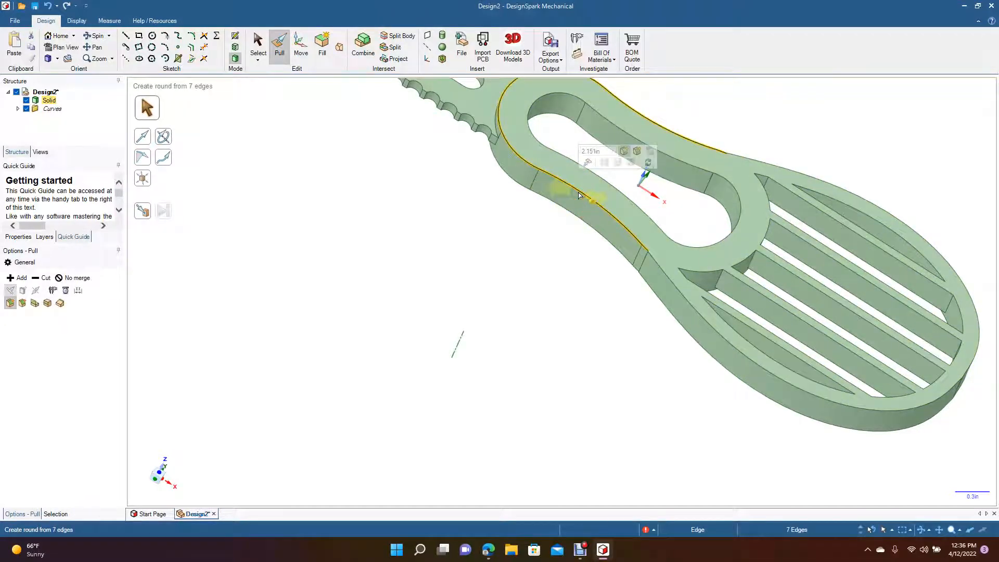
click(578, 195)
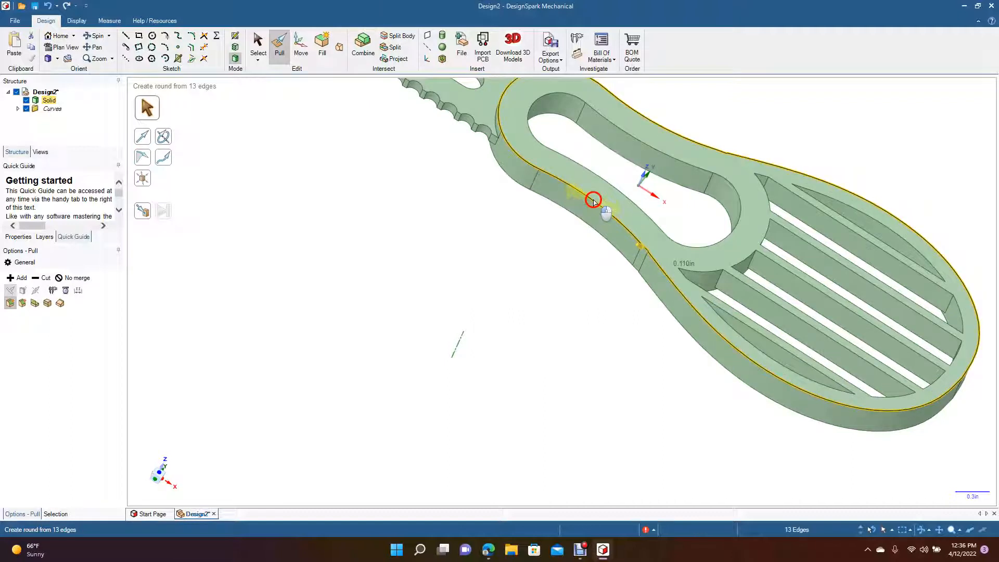
drag(598, 196, 577, 214)
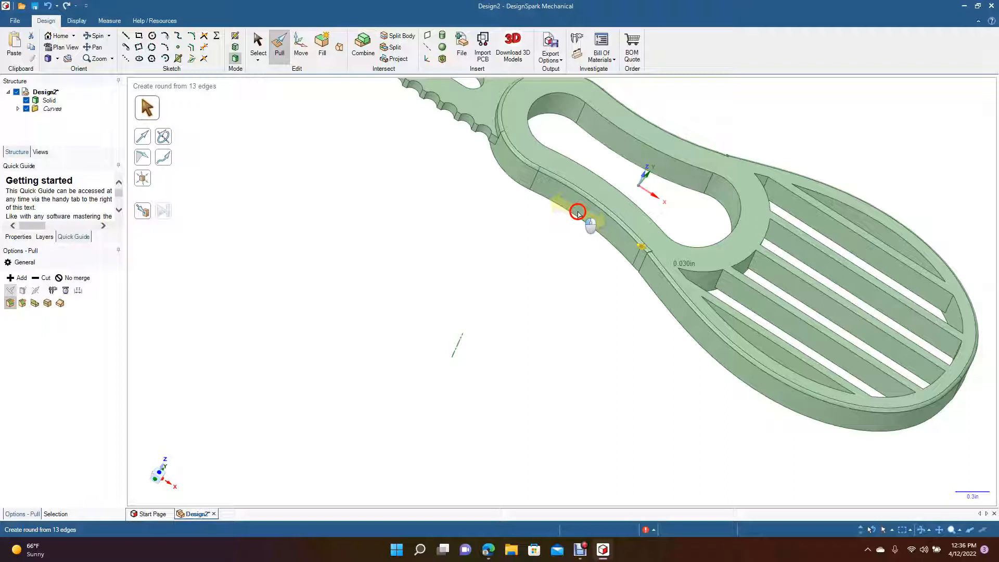
drag(577, 214, 577, 214)
click(264, 45)
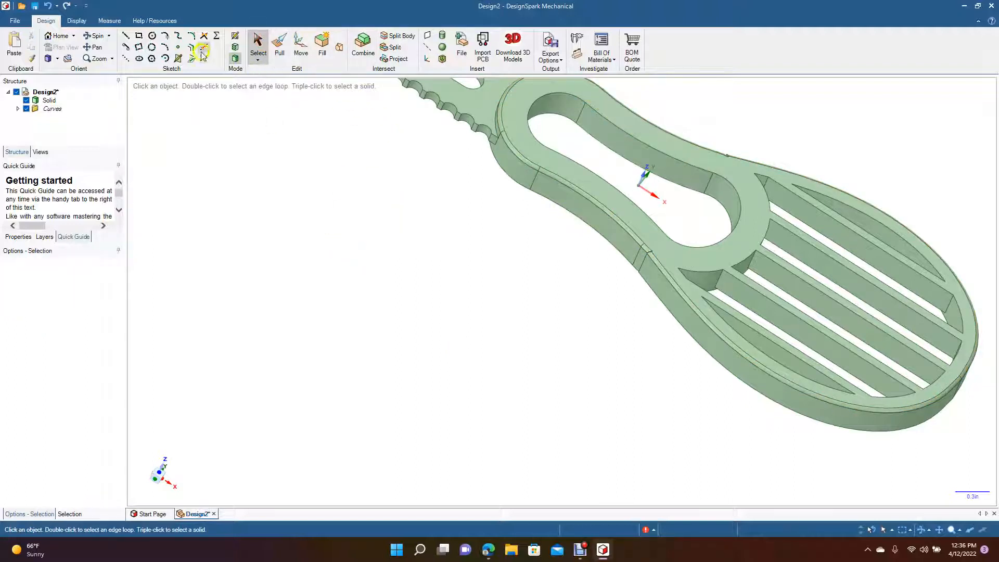
Step: Round the complete outer perimeter edge of the handle, on the face with the chamfered bars, to a radius of about 0.03 in
click(96, 36)
drag(475, 258, 539, 127)
click(280, 44)
click(569, 138)
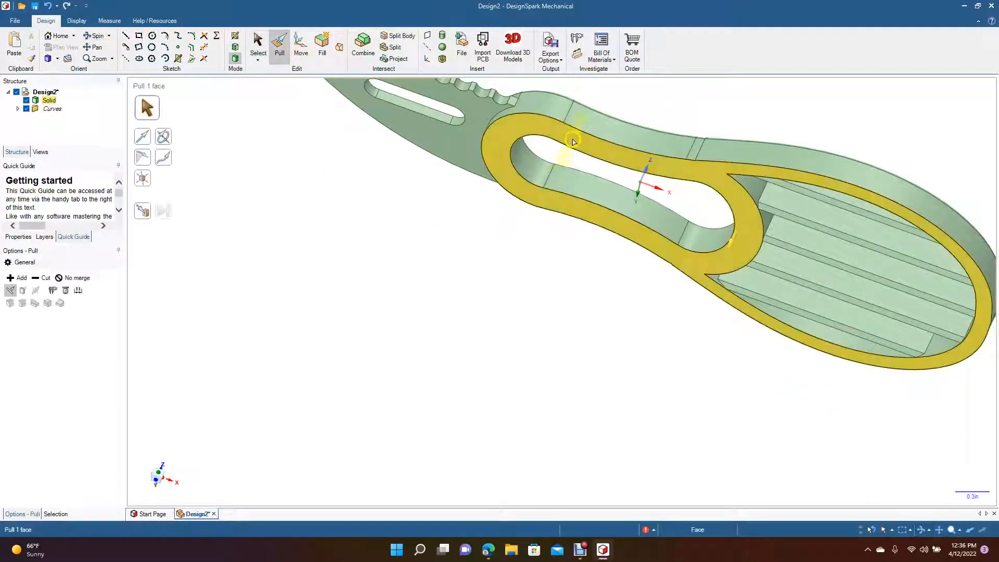
double_click(591, 134)
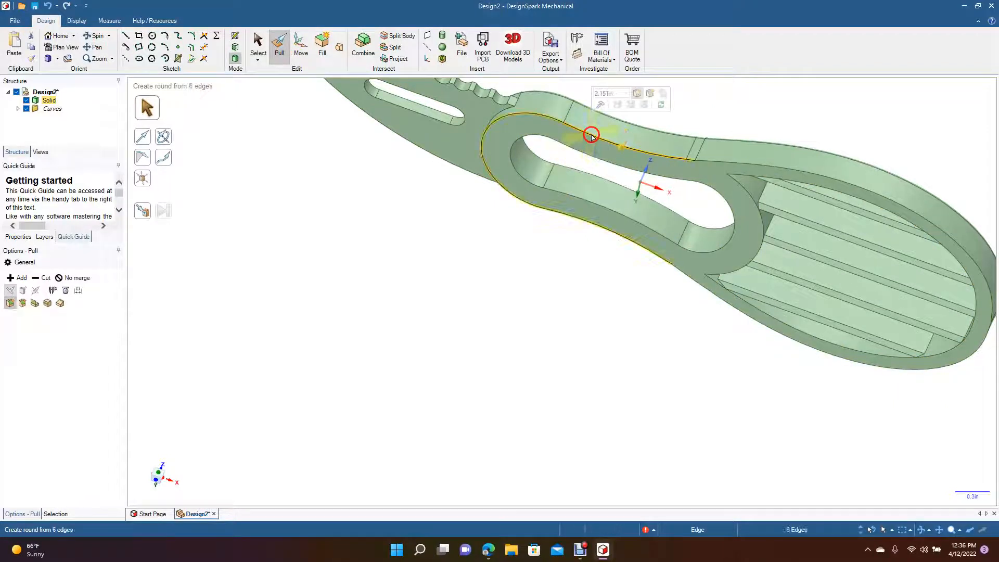
double_click(591, 136)
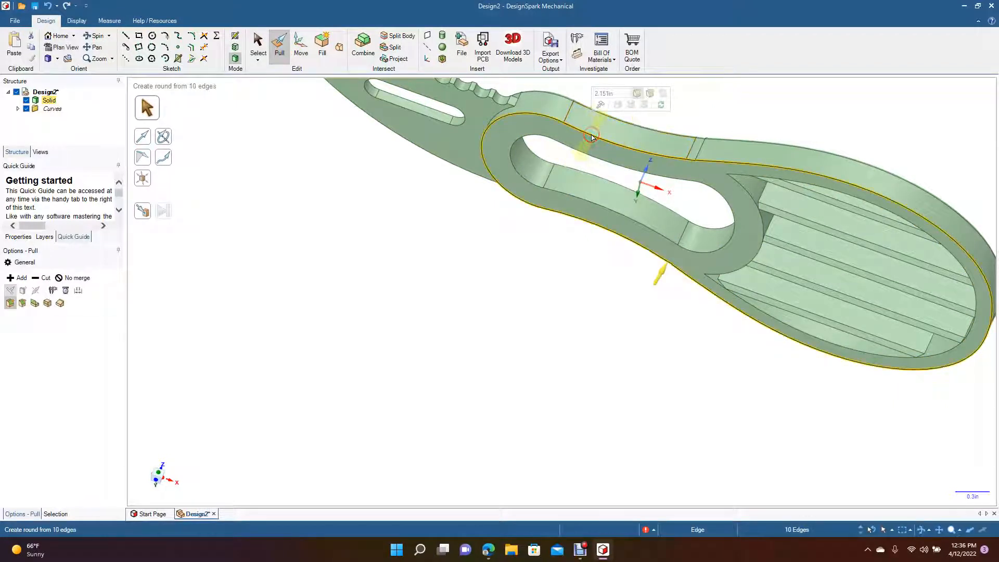
drag(591, 137, 602, 133)
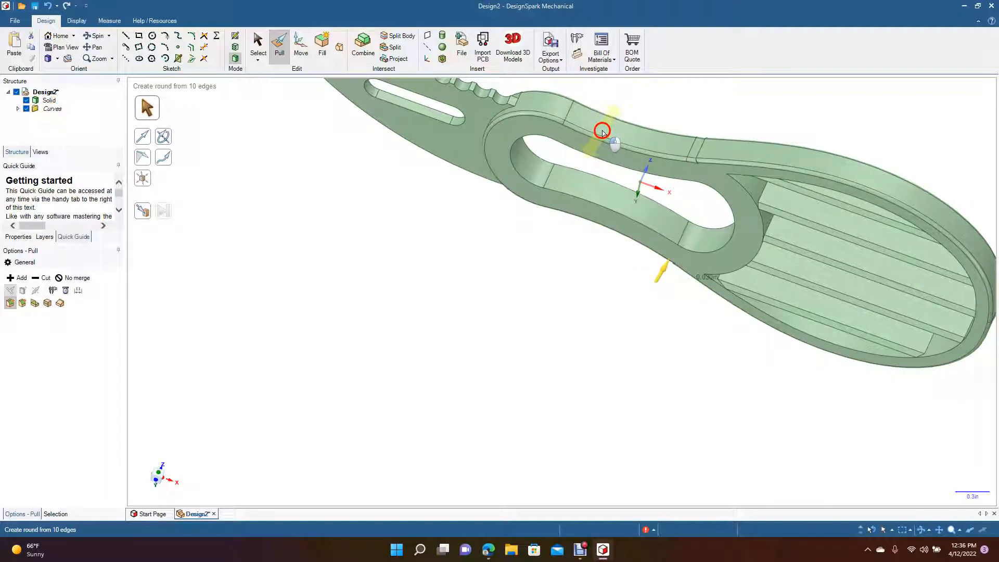
drag(603, 133, 602, 131)
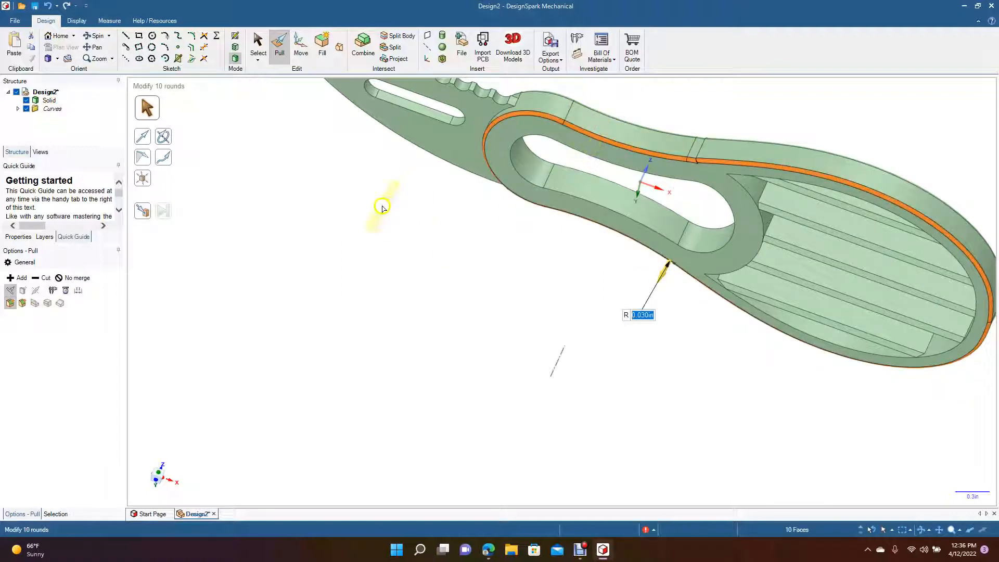
click(258, 42)
click(361, 215)
Step: Round the full edge loop of the handle's waisted opening to 0.03 in, on the face with the chamfered bars
click(550, 139)
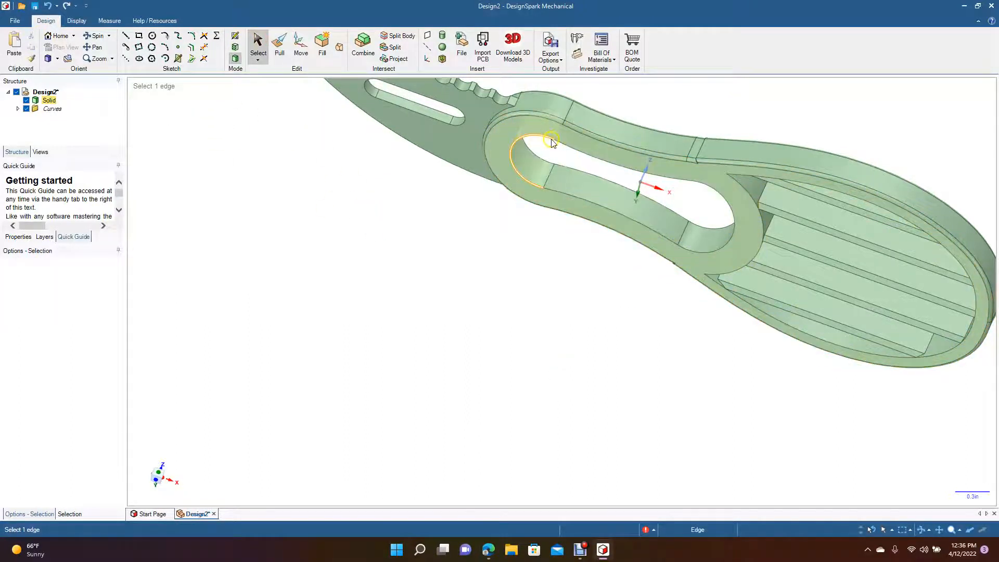
double_click(552, 140)
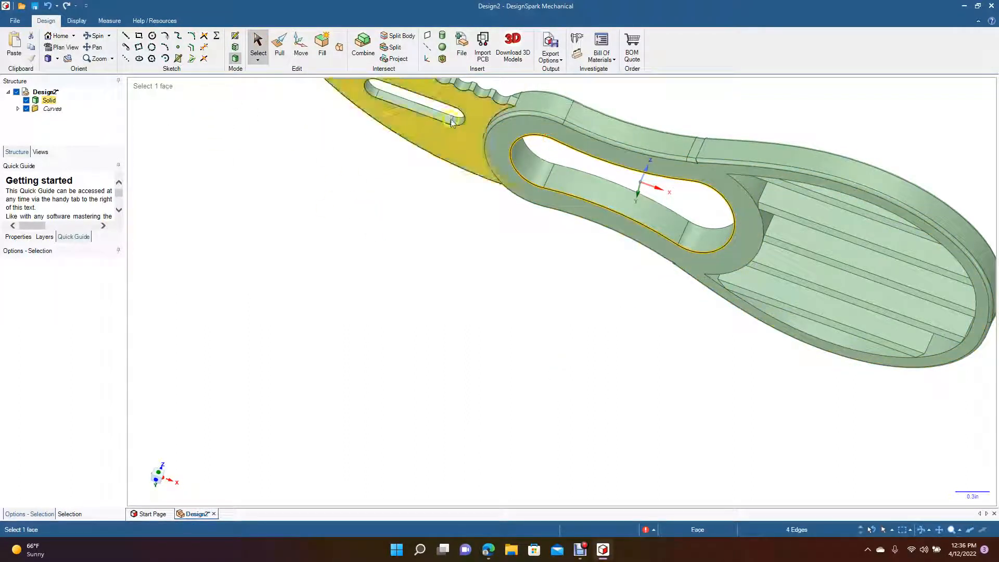
click(282, 51)
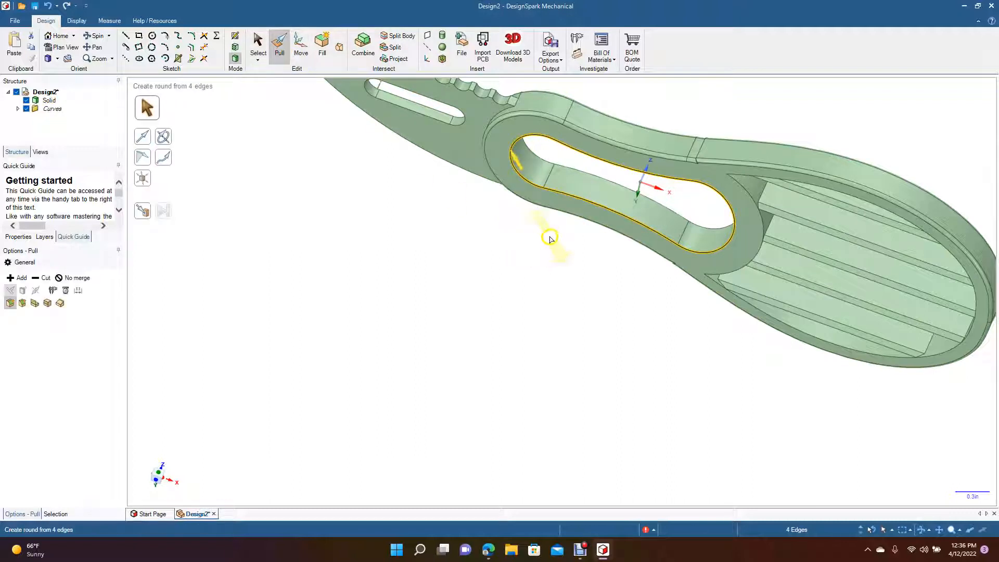
key(space)
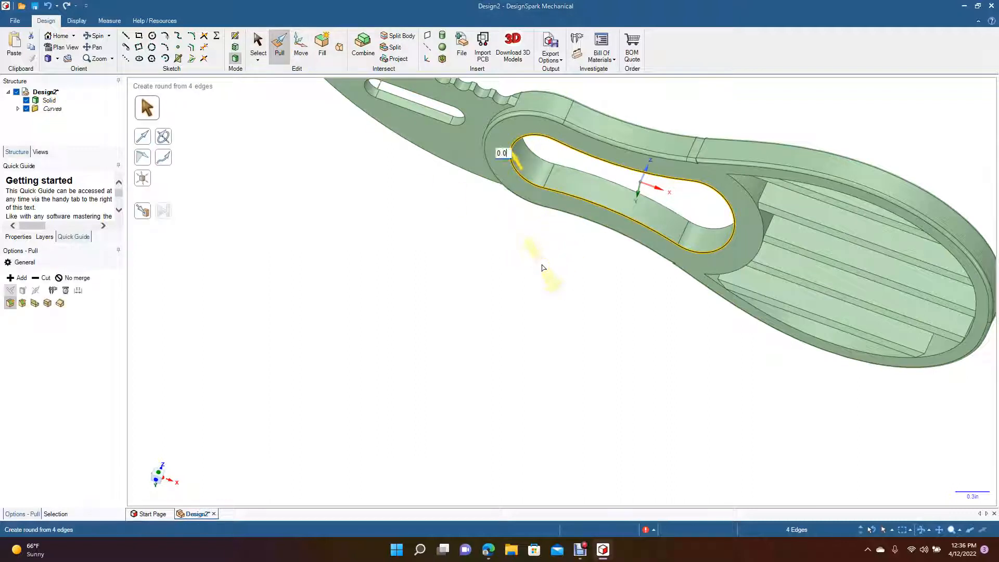
key(Return)
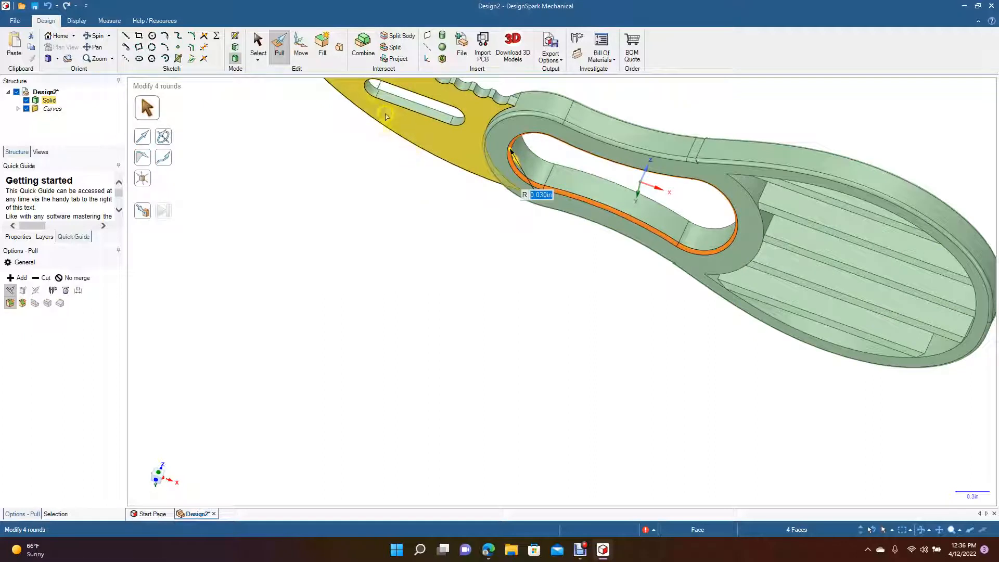
click(354, 183)
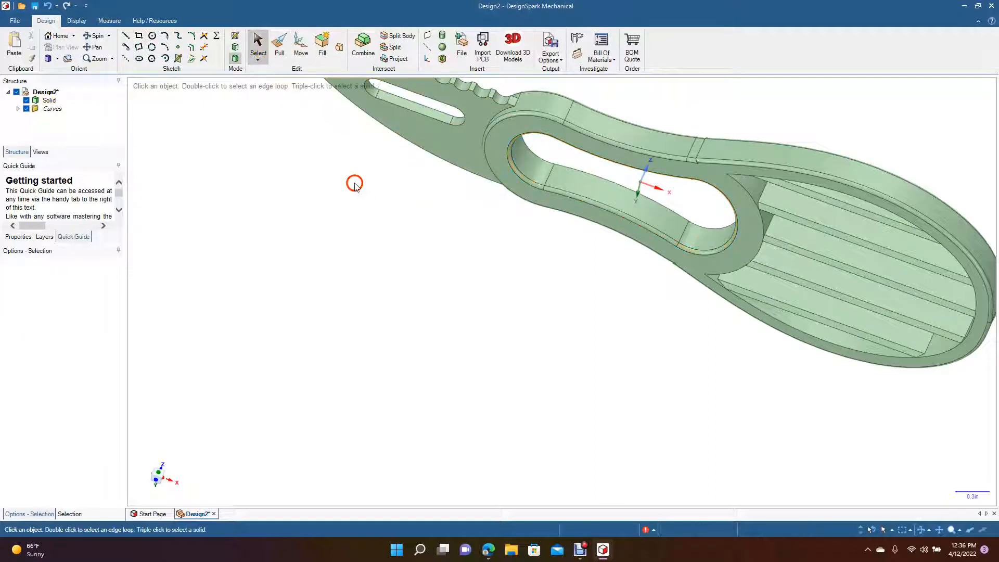
Step: Round the waisted opening's edge loop on the opposite face of the handle to a radius of 0.03 in
click(279, 44)
click(581, 172)
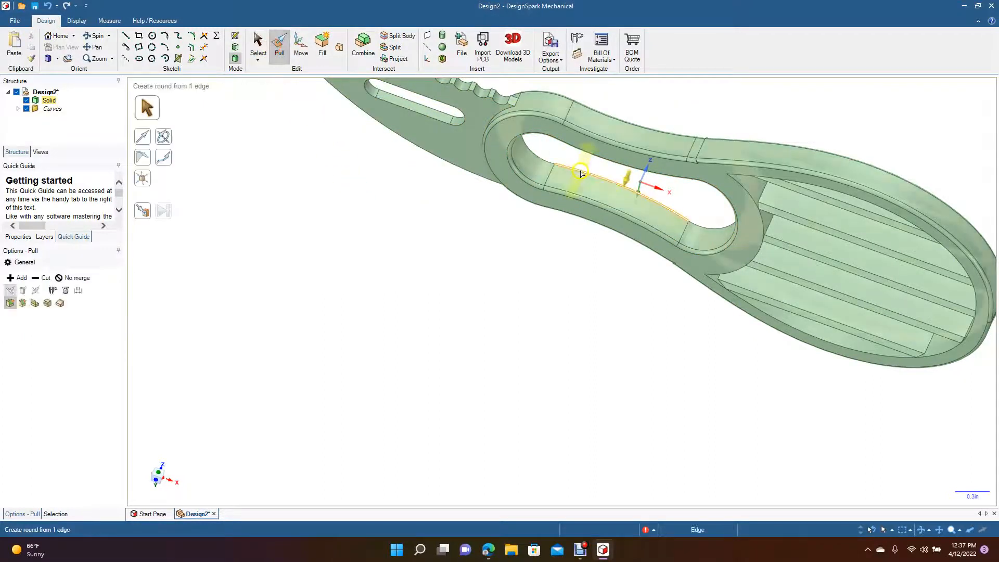
double_click(581, 173)
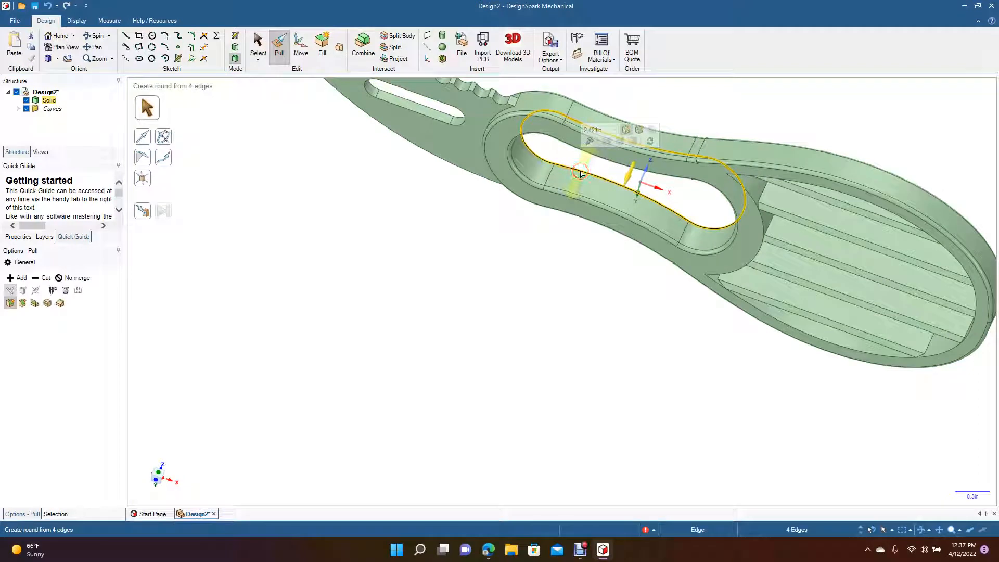
text(0.03)
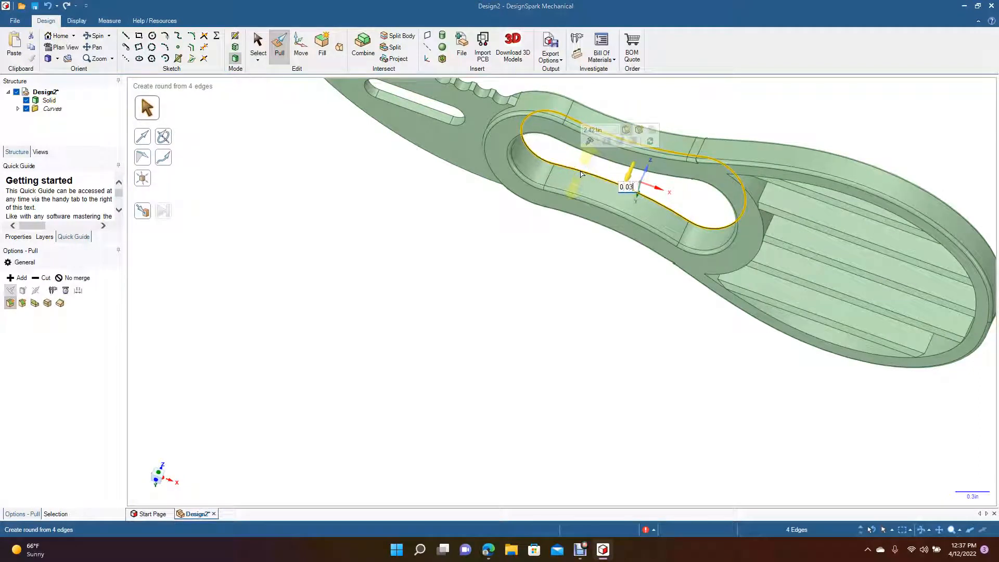
key(Return)
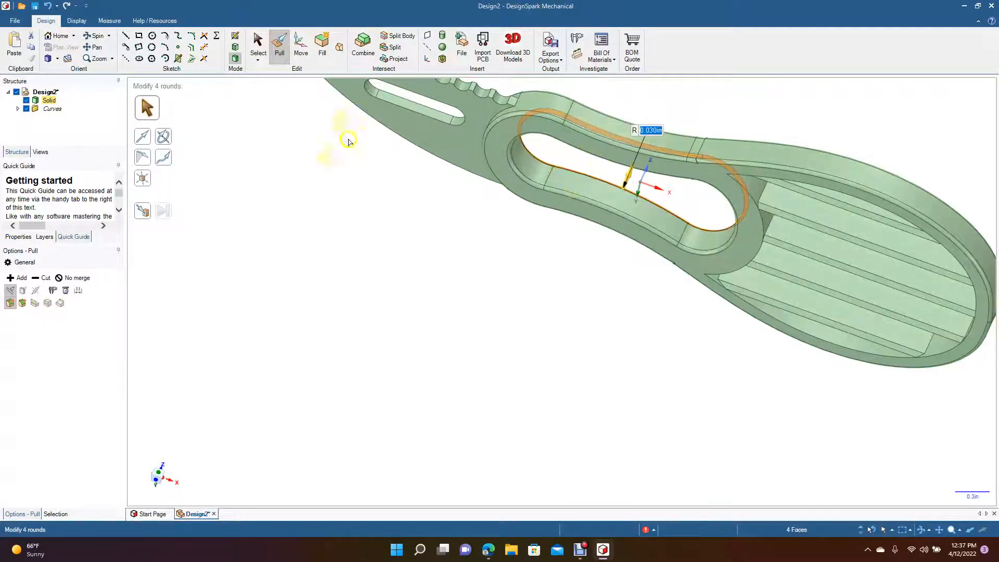
click(255, 45)
click(337, 151)
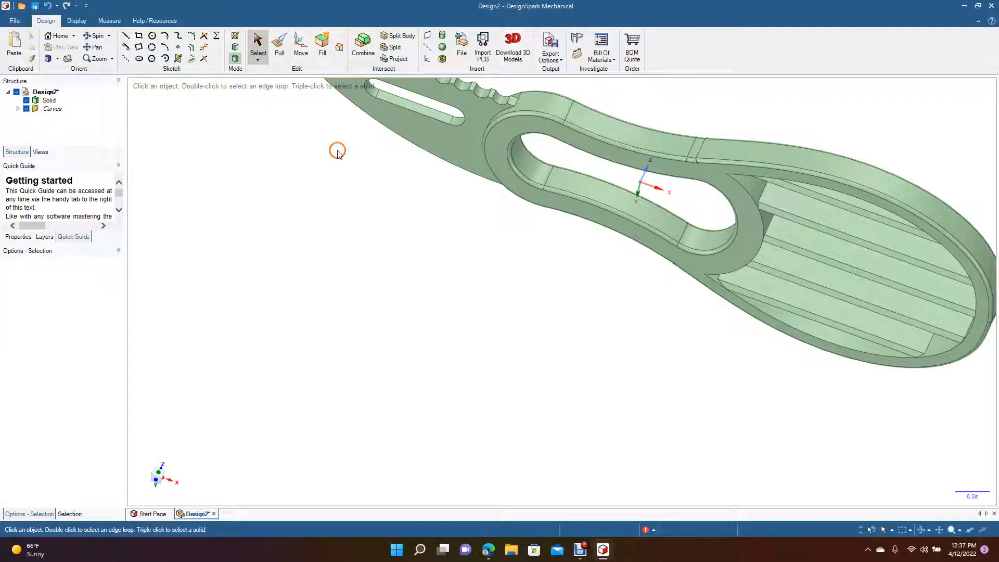
Step: Chamfer the blade's long curved back edge on the face opposite the chamfered bars and clear the selection
drag(253, 165, 206, 468)
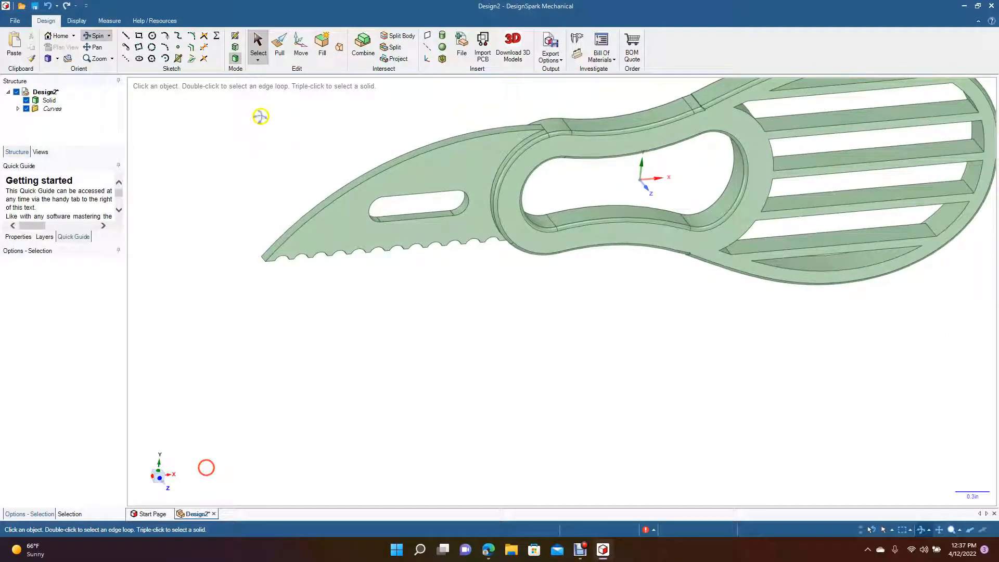
click(279, 45)
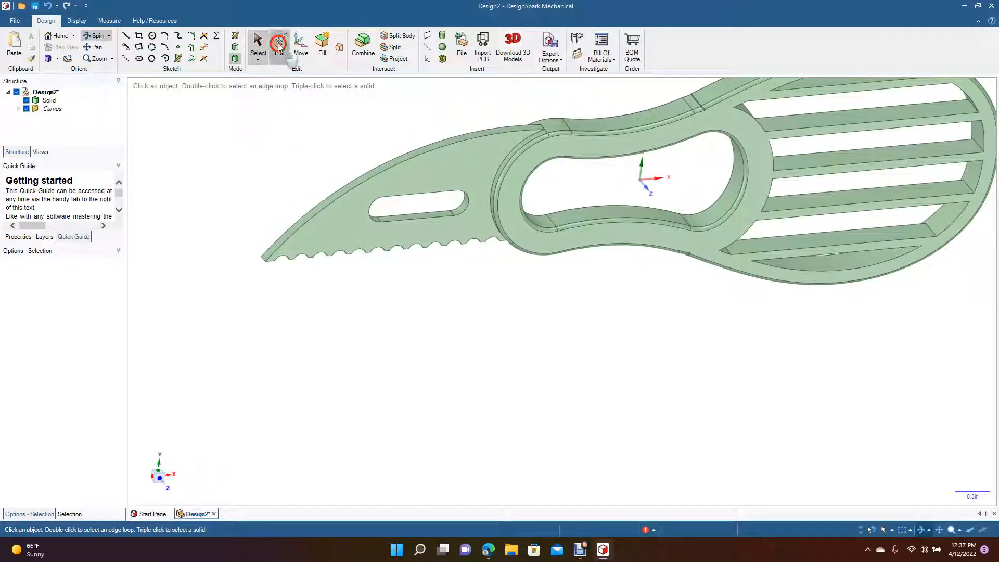
click(389, 165)
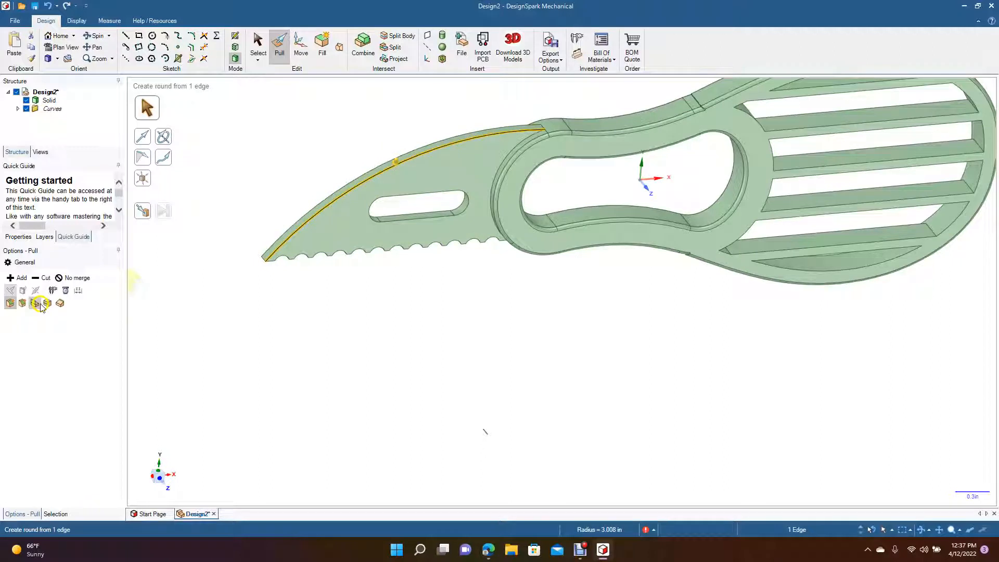
click(23, 303)
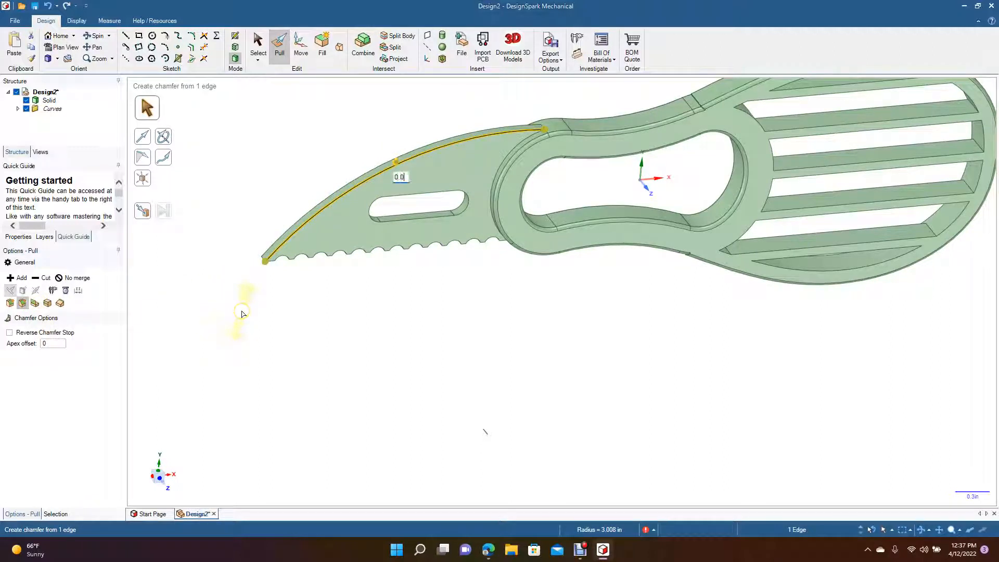
key(Return)
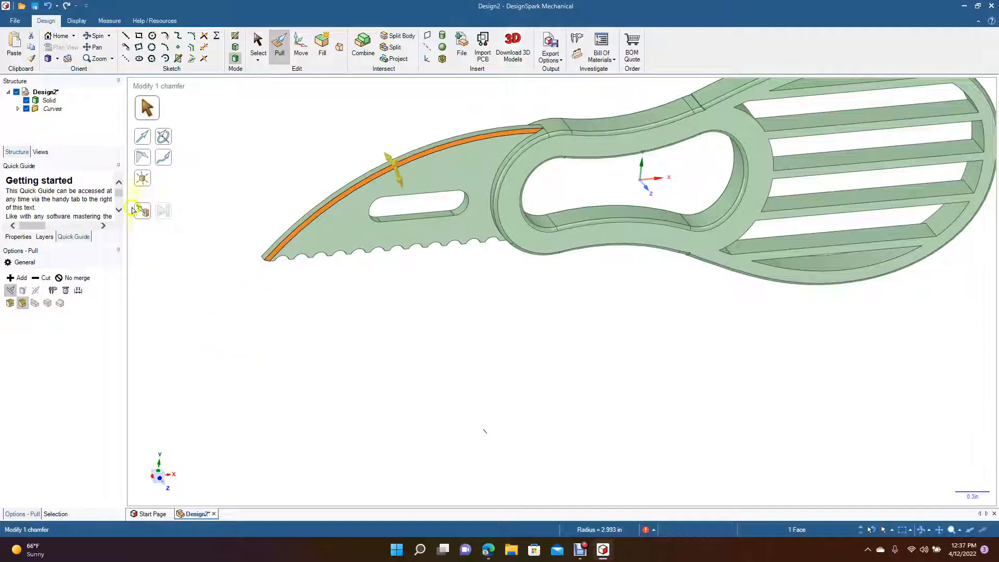
click(259, 41)
click(252, 165)
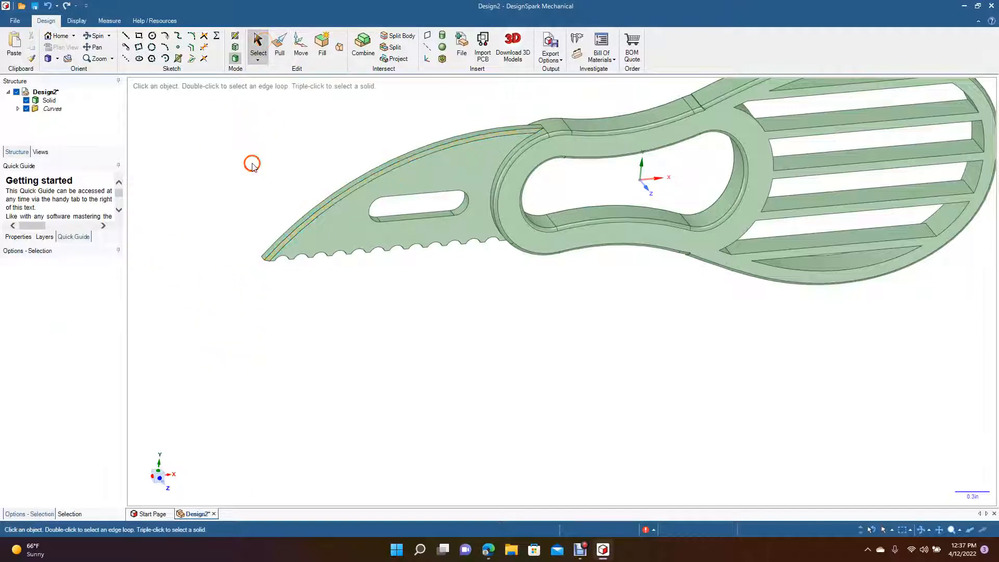
Step: Chamfer the blade's other long curved back edge, on the face with the chamfered bars, by 0.03 in
click(279, 44)
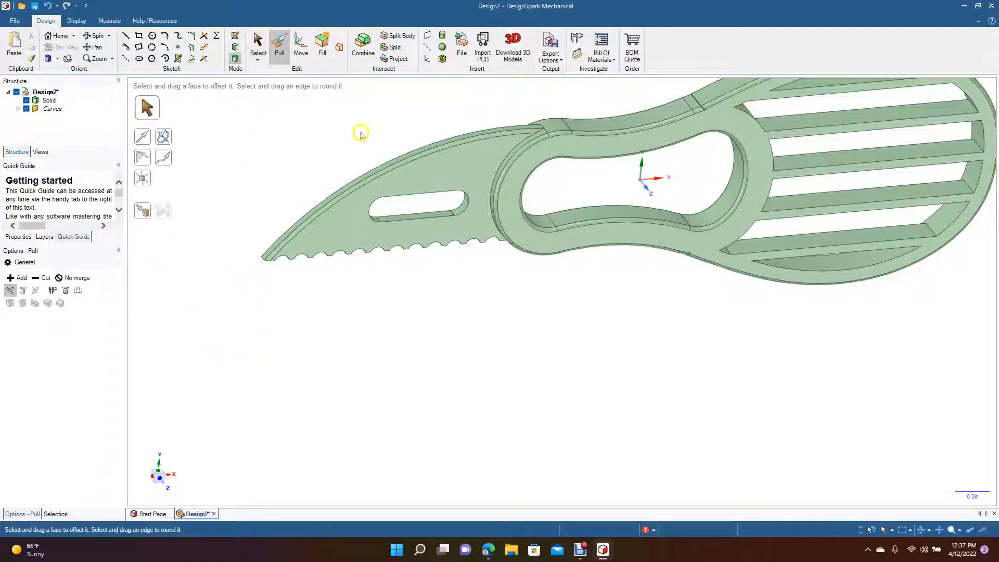
click(357, 176)
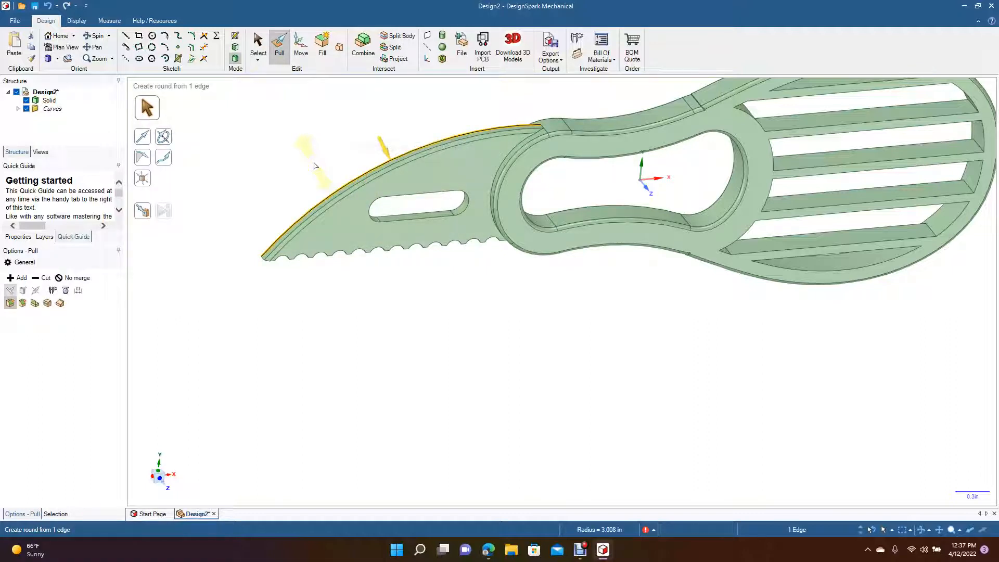
click(23, 303)
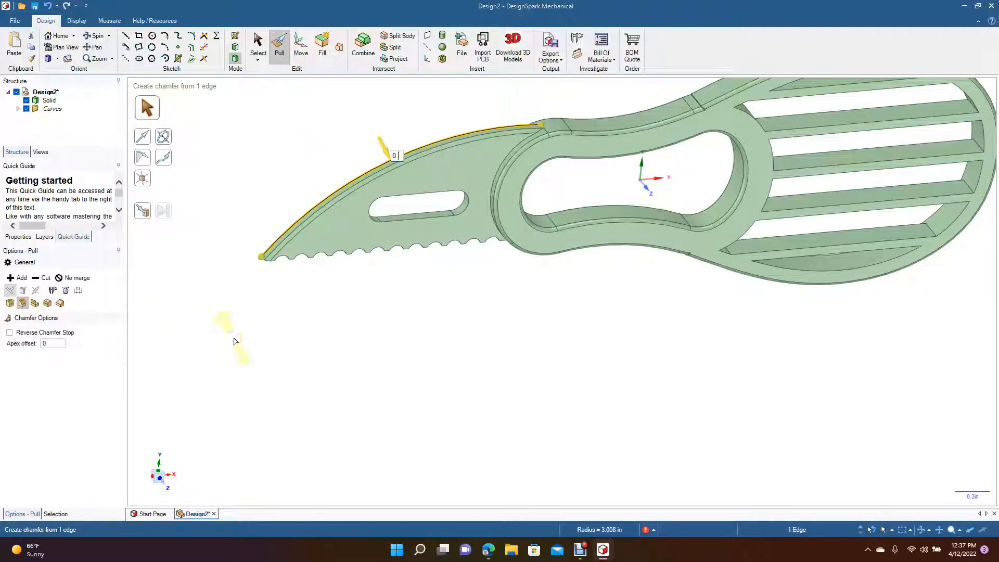
text(0.03)
key(Return)
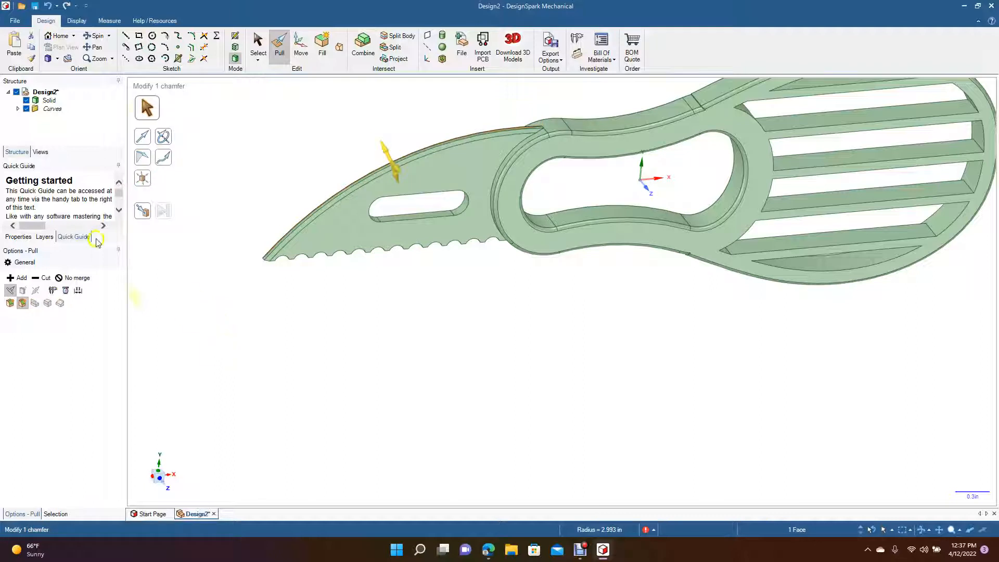
Step: Round the complete edge loop of the blade's slot to 0.03 in, on the face opposite the chamfered bars
click(258, 45)
click(417, 197)
click(420, 196)
double_click(419, 197)
click(274, 44)
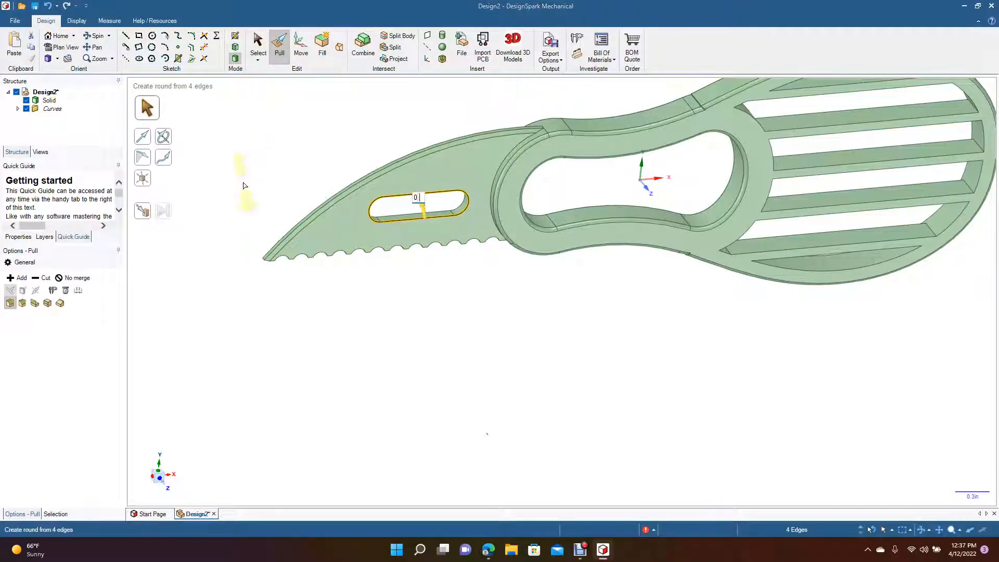
text(0.03)
key(Return)
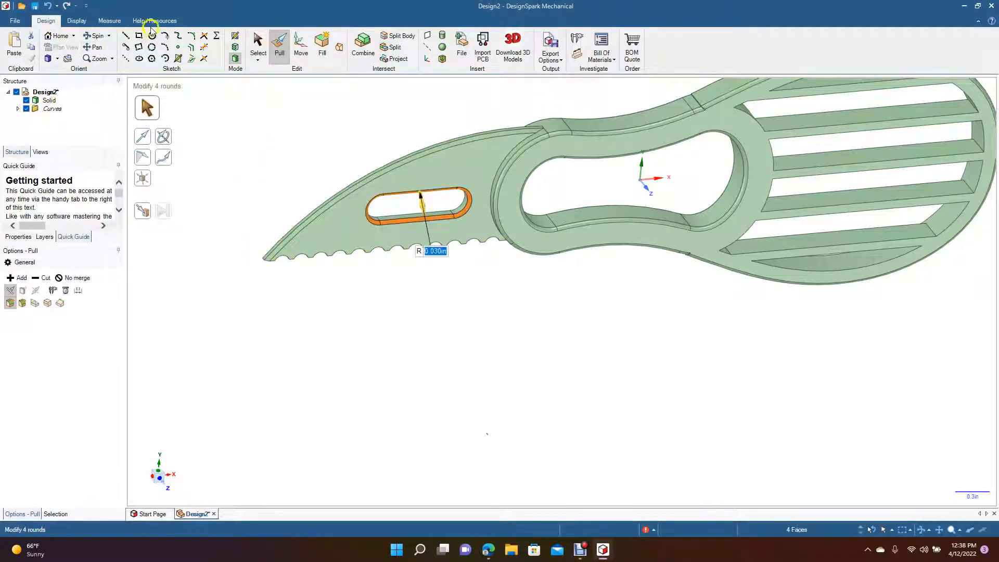
click(258, 45)
click(249, 200)
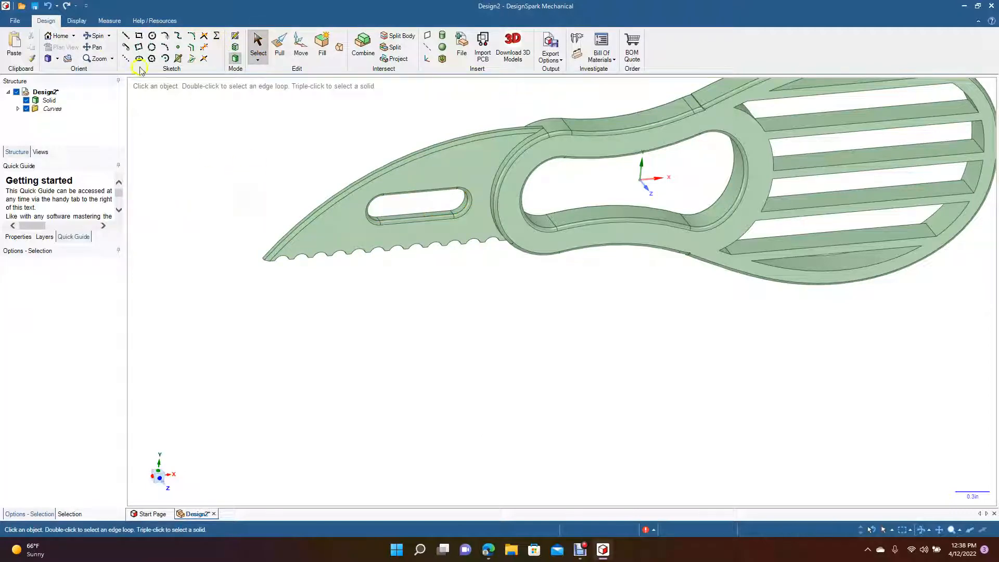
Step: Round the edge loop of the blade's slot on the reverse face of the blade to a radius of 0.03 in
click(95, 35)
drag(336, 130, 463, 257)
click(278, 44)
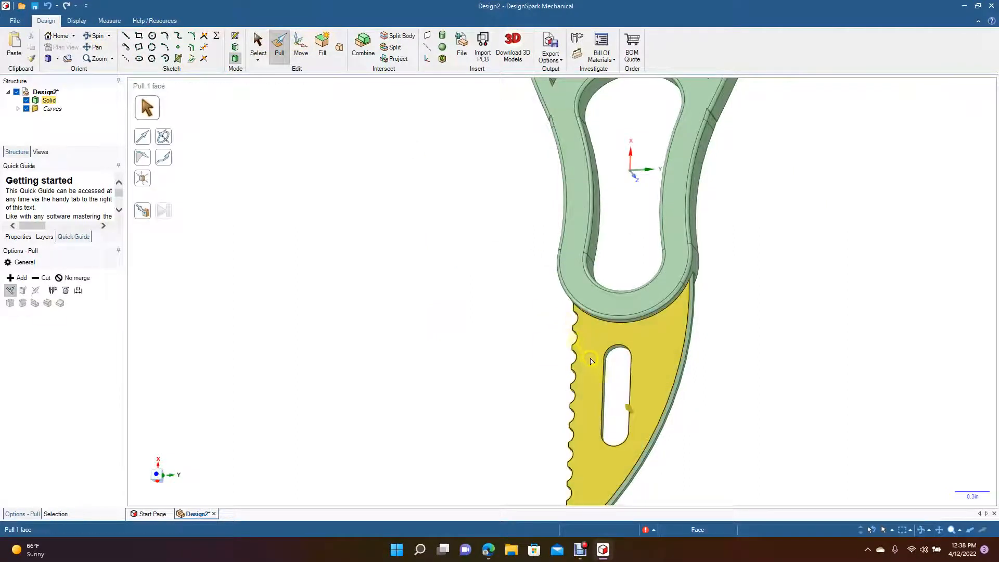
click(602, 376)
double_click(601, 376)
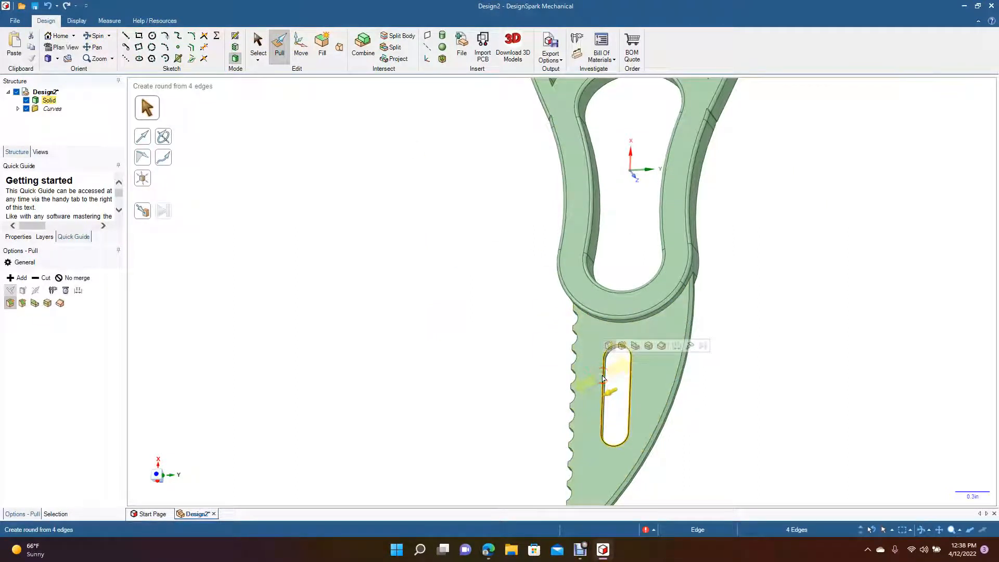
text(0.03)
key(Return)
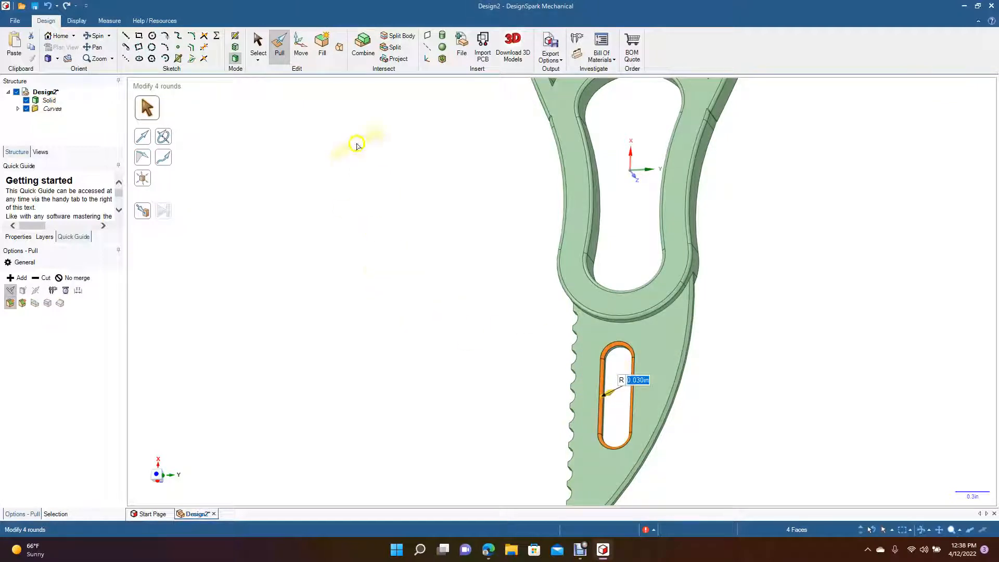
click(255, 46)
click(381, 257)
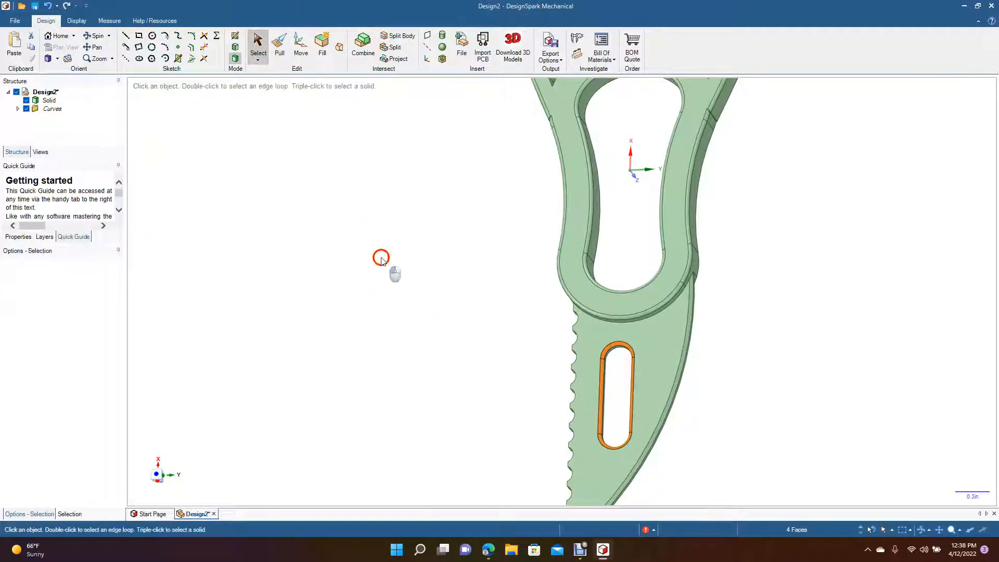
Step: Chamfer the curved edge of the serration notch nearest the blade tip by about 0.02 in
click(95, 35)
drag(363, 266, 205, 45)
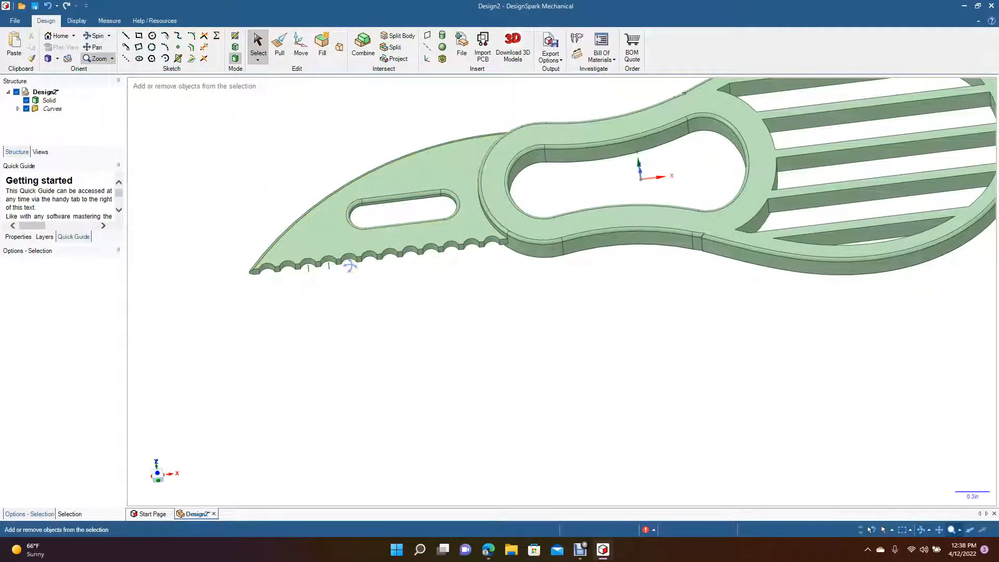
scroll(350, 264, up, 5)
click(93, 47)
drag(213, 178, 512, 281)
click(279, 44)
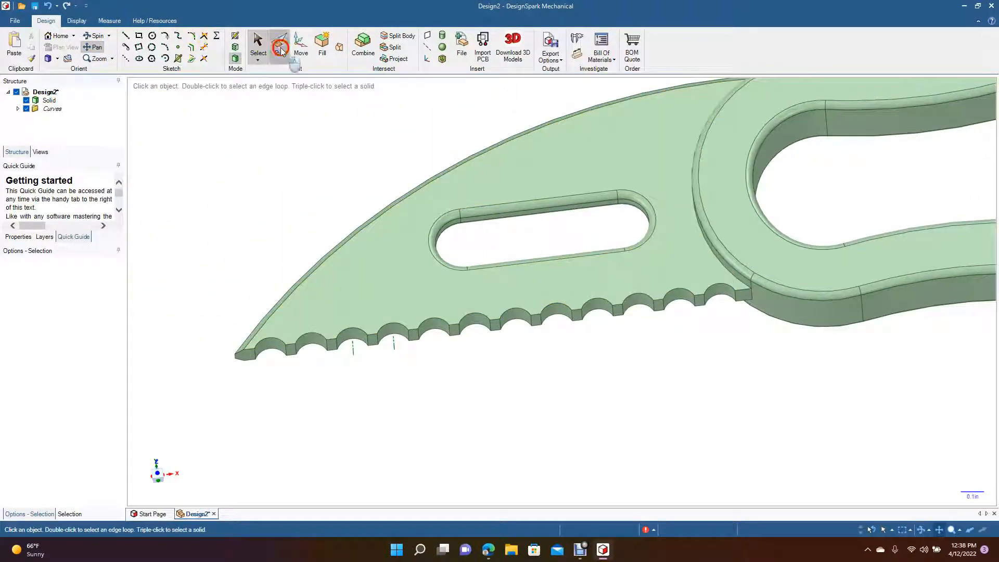
click(284, 326)
click(270, 340)
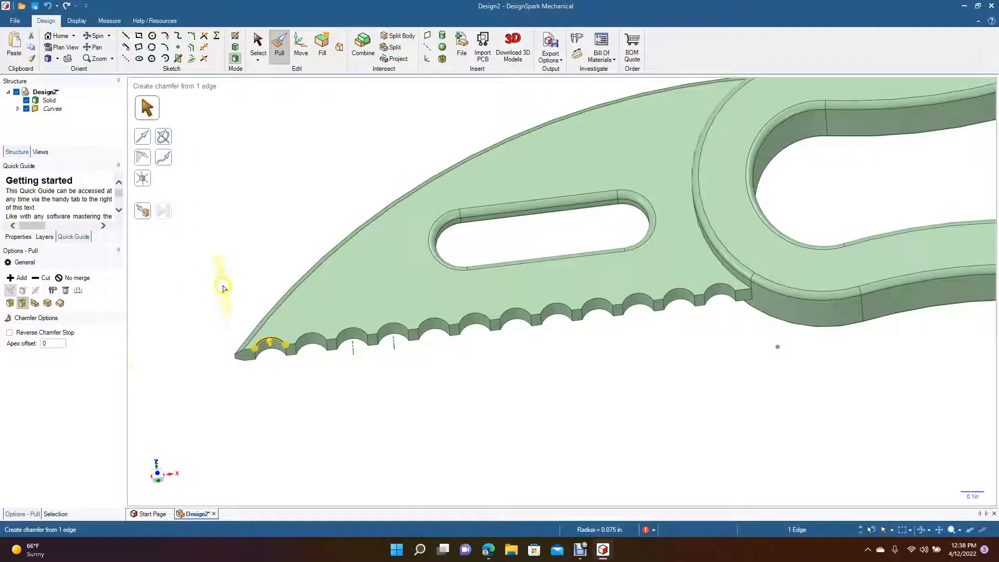
drag(276, 341, 282, 338)
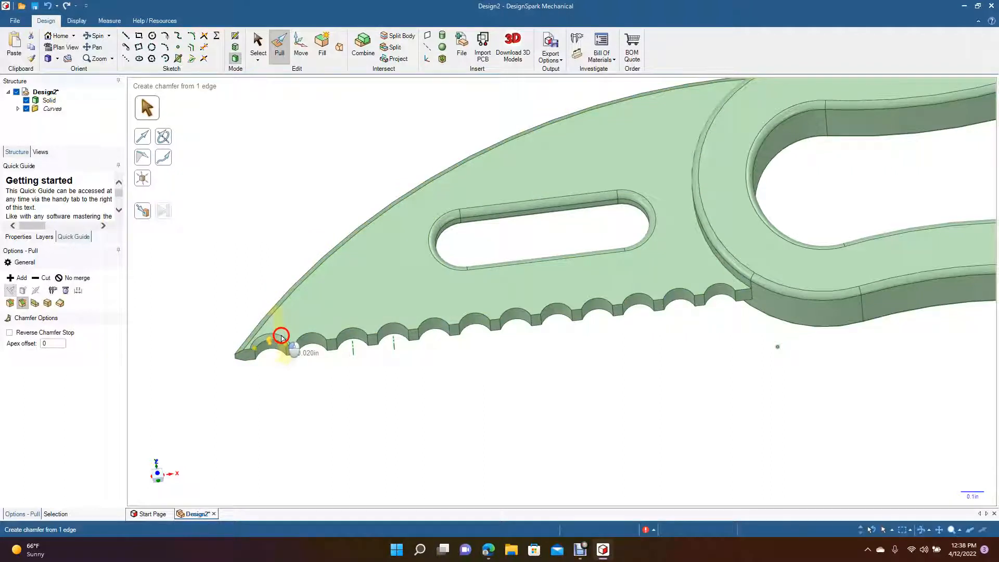
drag(283, 336, 285, 343)
click(308, 408)
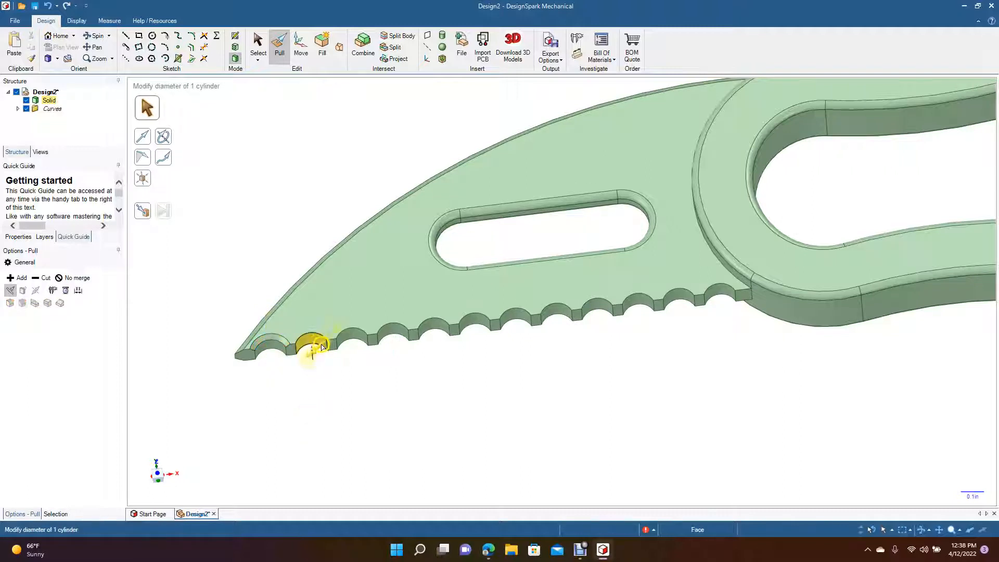
Step: Chamfer the curved edges of the second and third serration notches from the blade tip by 0.02 in each
click(316, 337)
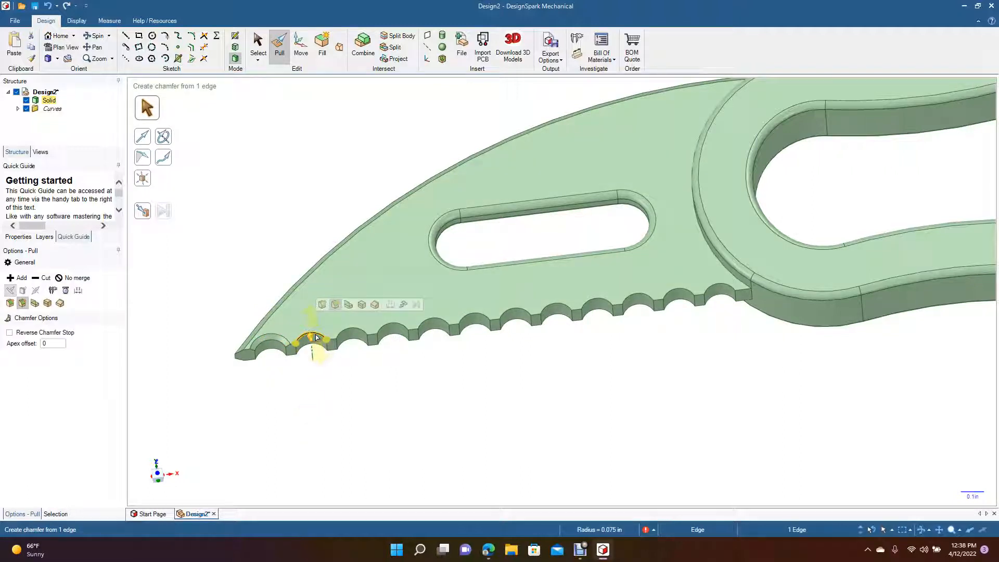
text(0)
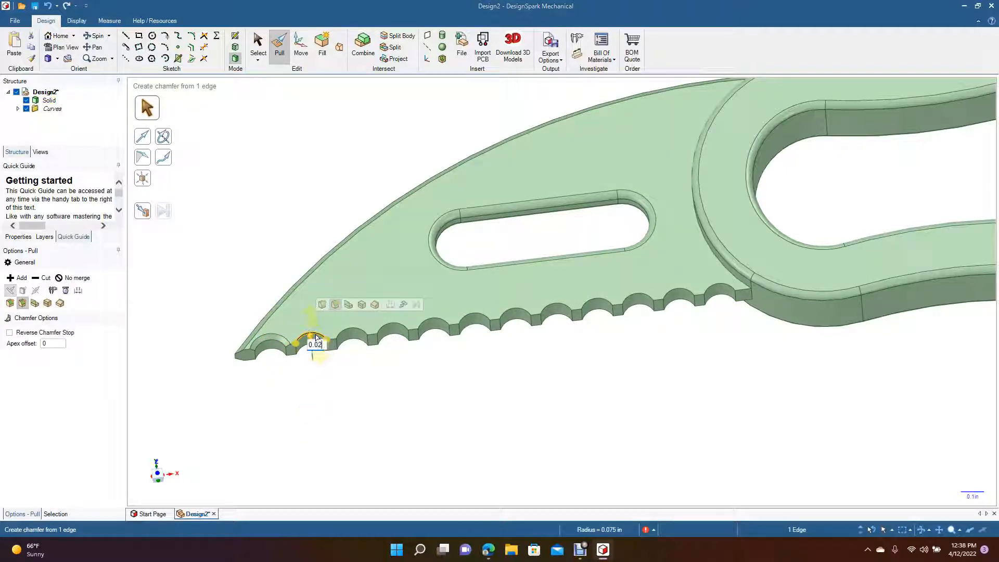
text(.02)
key(Return)
click(354, 330)
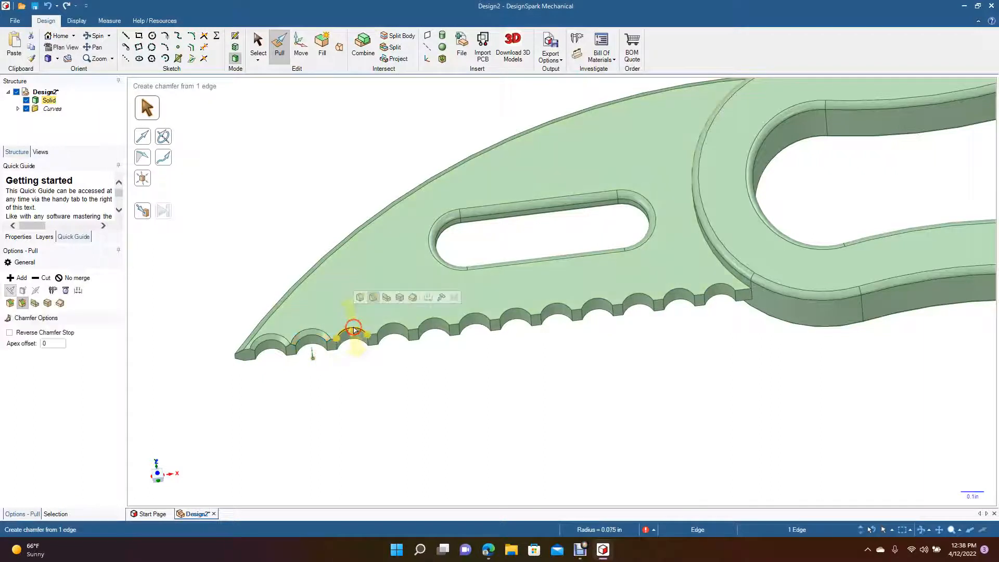
text(0)
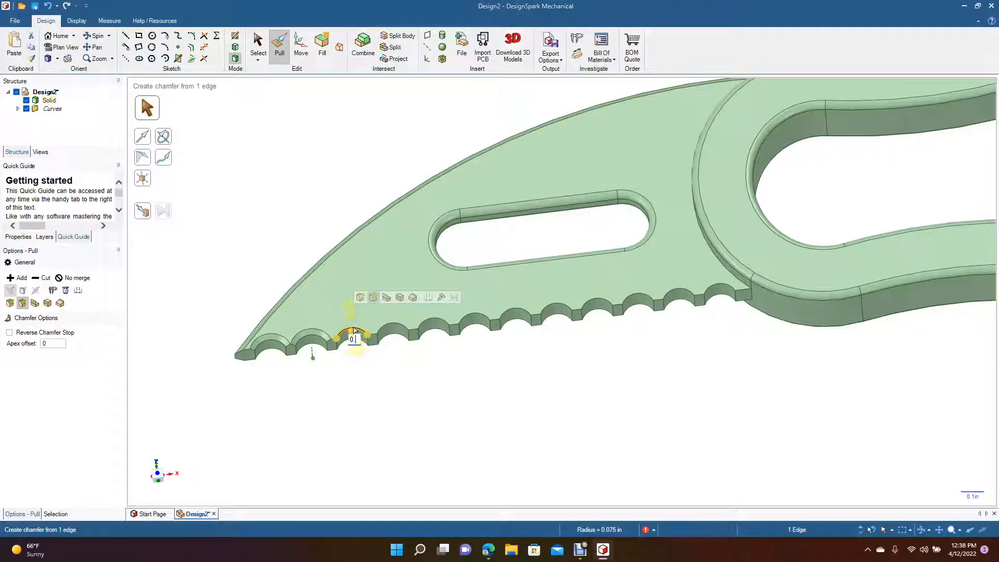
text(.02)
key(Return)
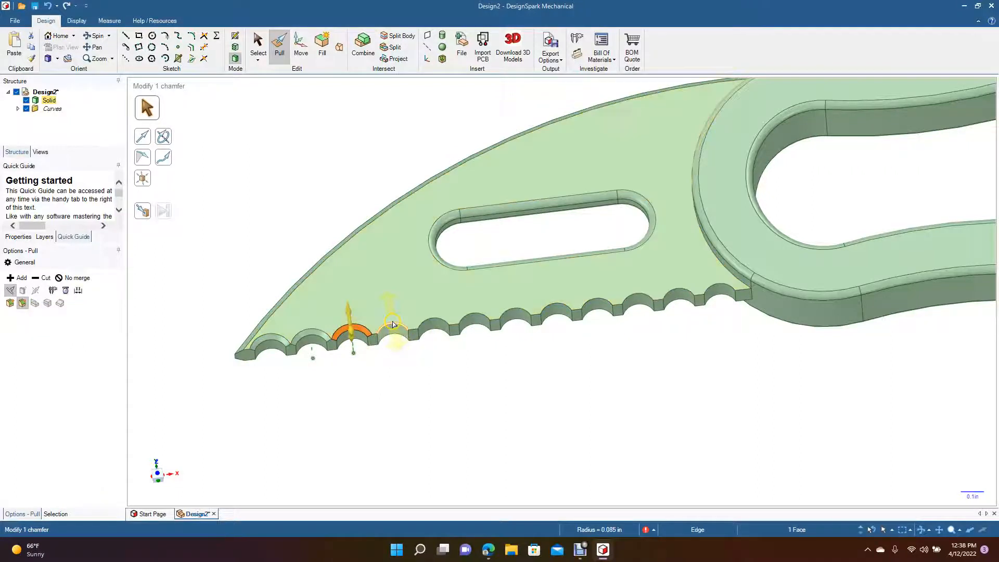
Step: Chamfer the curved edges of the remaining nine serration notches on the same blade face by 0.02 in together
click(394, 322)
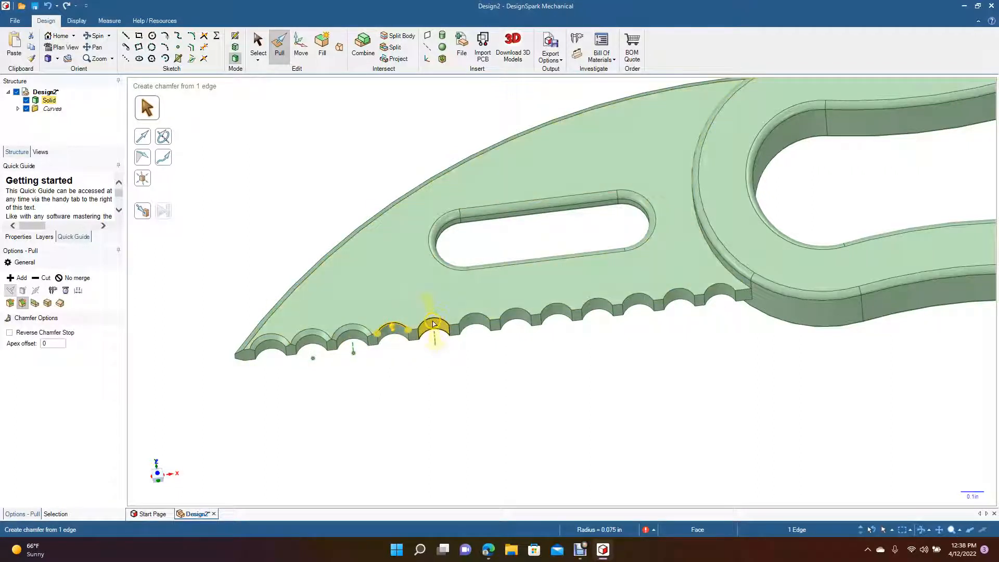
ctrl+click(433, 319)
ctrl+click(472, 314)
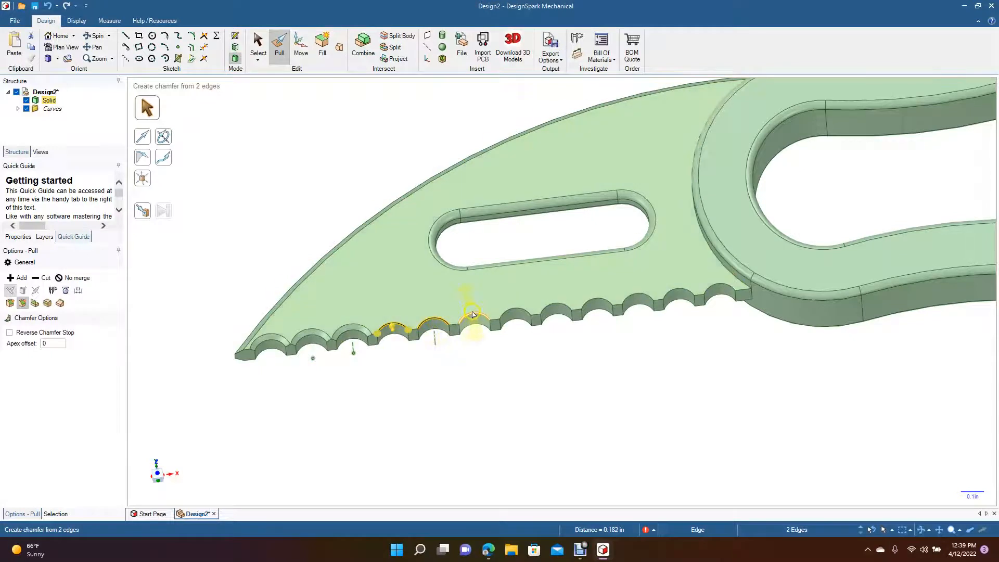
ctrl+click(473, 314)
ctrl+click(514, 311)
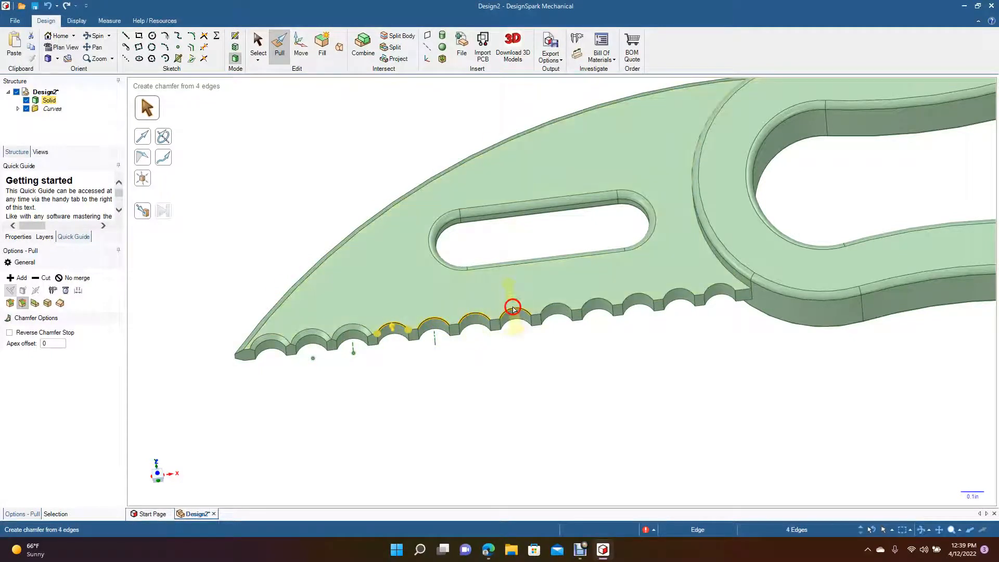
ctrl+click(555, 305)
ctrl+click(597, 302)
ctrl+click(633, 295)
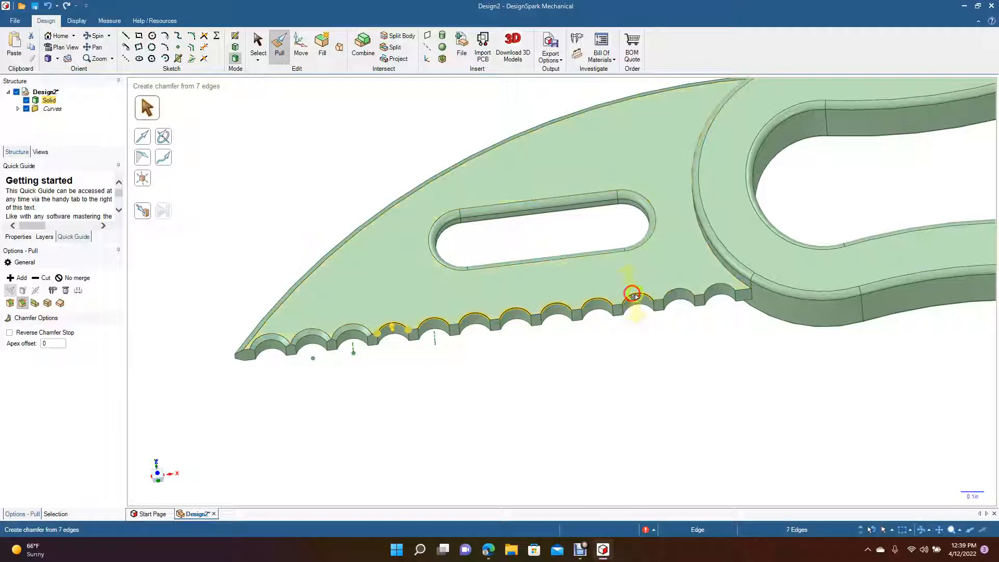
ctrl+click(670, 295)
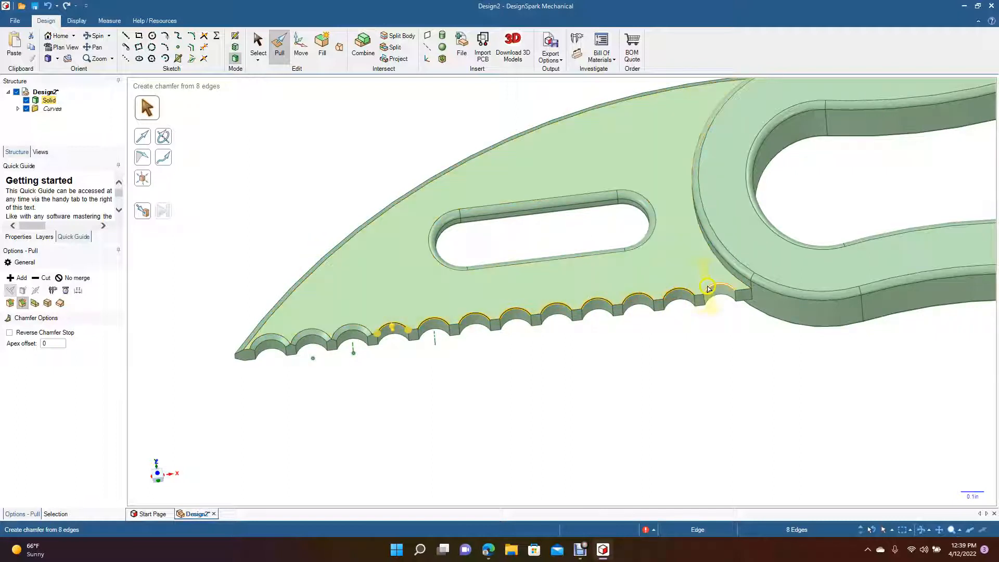
ctrl+click(710, 288)
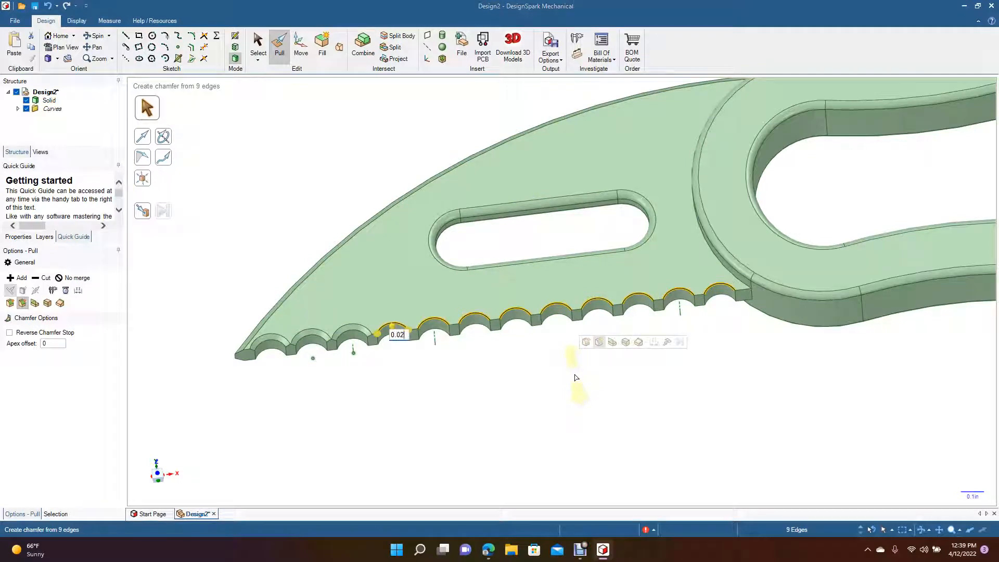
key(Return)
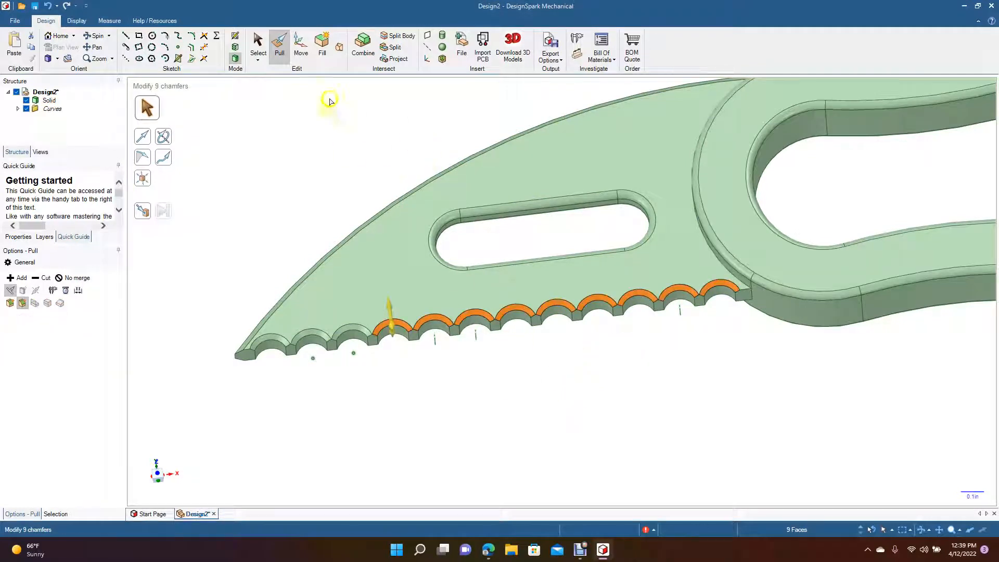
click(256, 41)
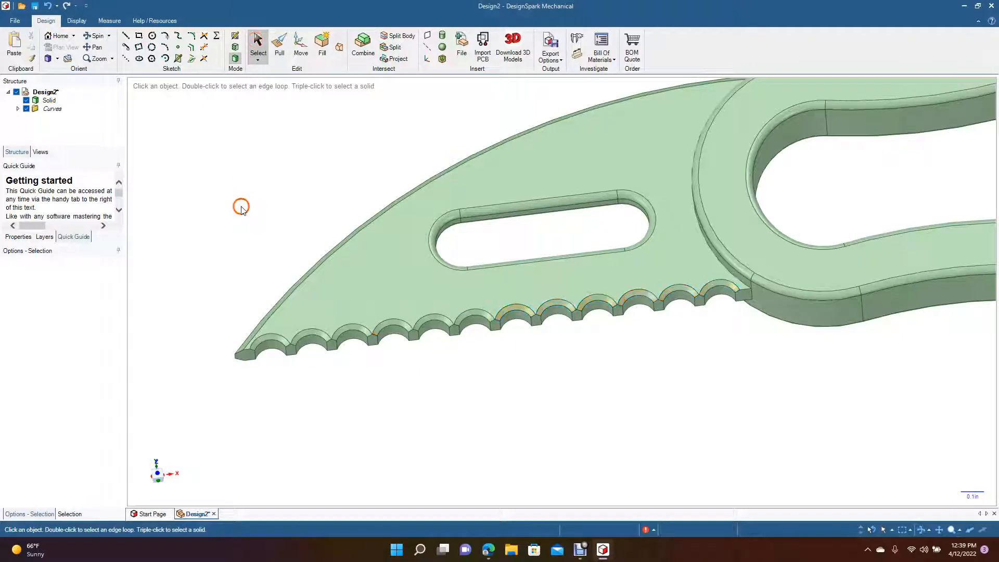
Step: Chamfer the curved edges of all twelve serration notches on the reverse face of the blade by 0.02 in
click(99, 36)
drag(383, 344, 372, 150)
click(279, 45)
click(280, 346)
click(24, 304)
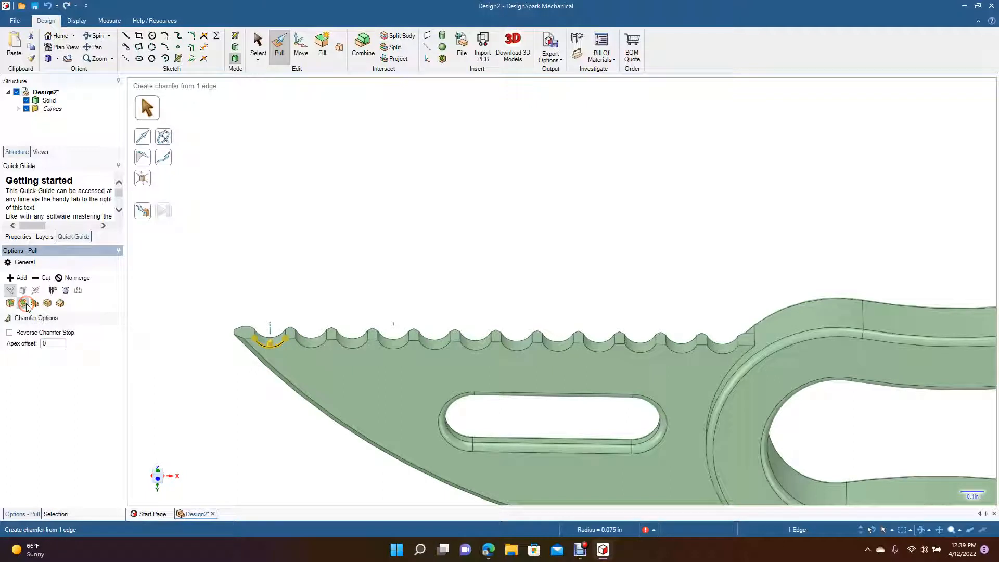
ctrl+click(319, 347)
ctrl+click(353, 347)
ctrl+click(387, 349)
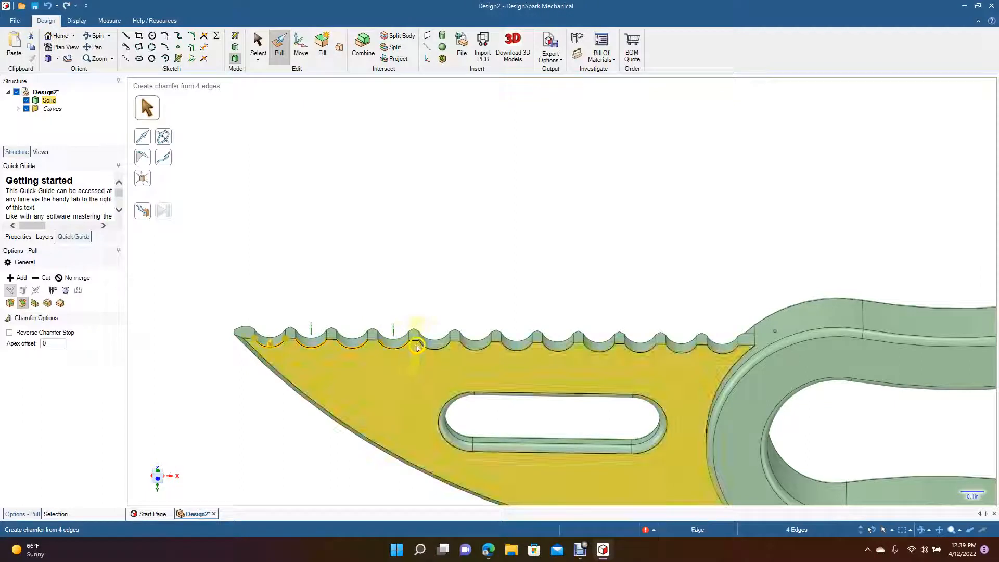
ctrl+click(429, 348)
ctrl+click(475, 348)
ctrl+click(512, 348)
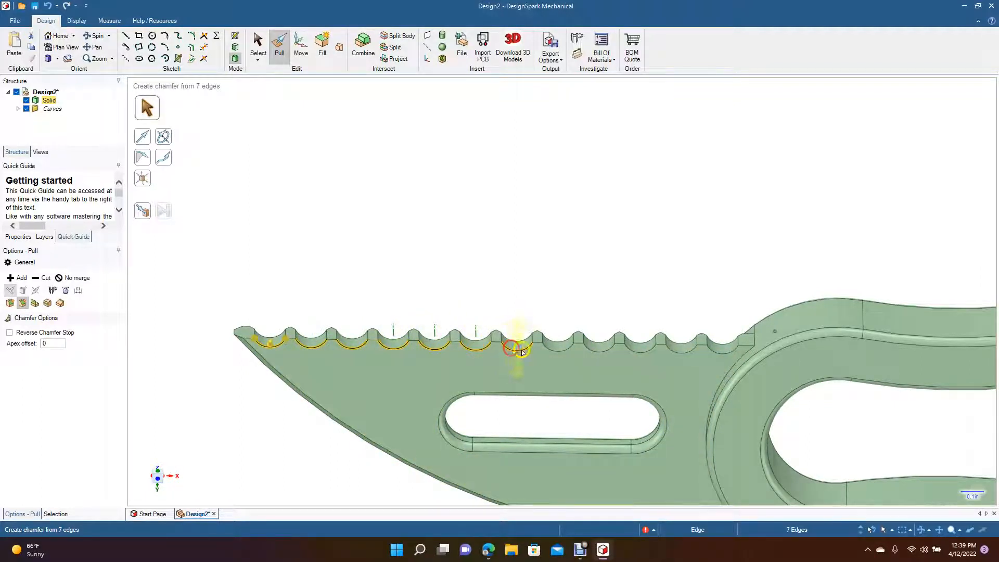
ctrl+click(552, 350)
ctrl+click(592, 348)
ctrl+click(635, 349)
ctrl+click(673, 352)
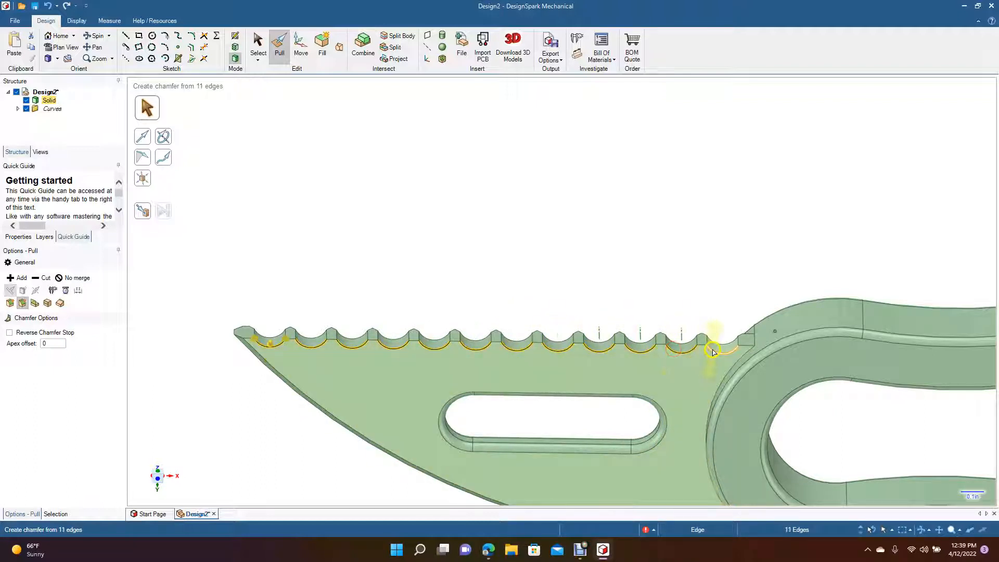
ctrl+click(713, 351)
key(space)
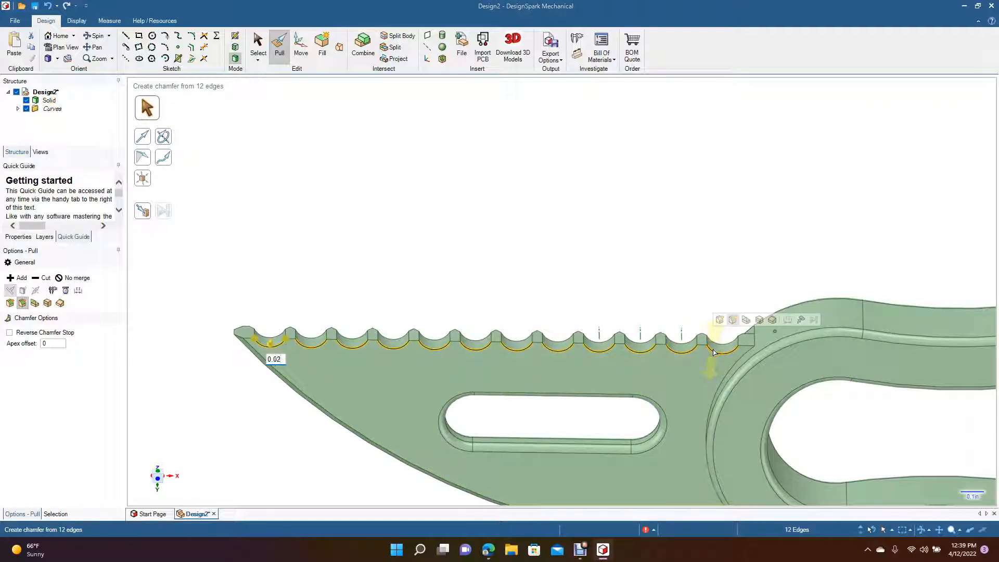
text(0.02)
key(Return)
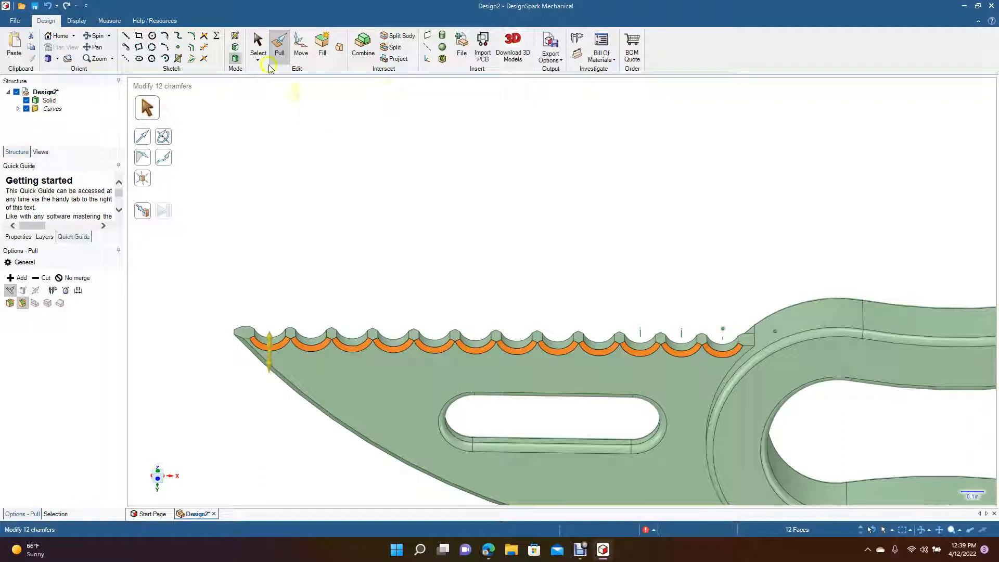
click(258, 47)
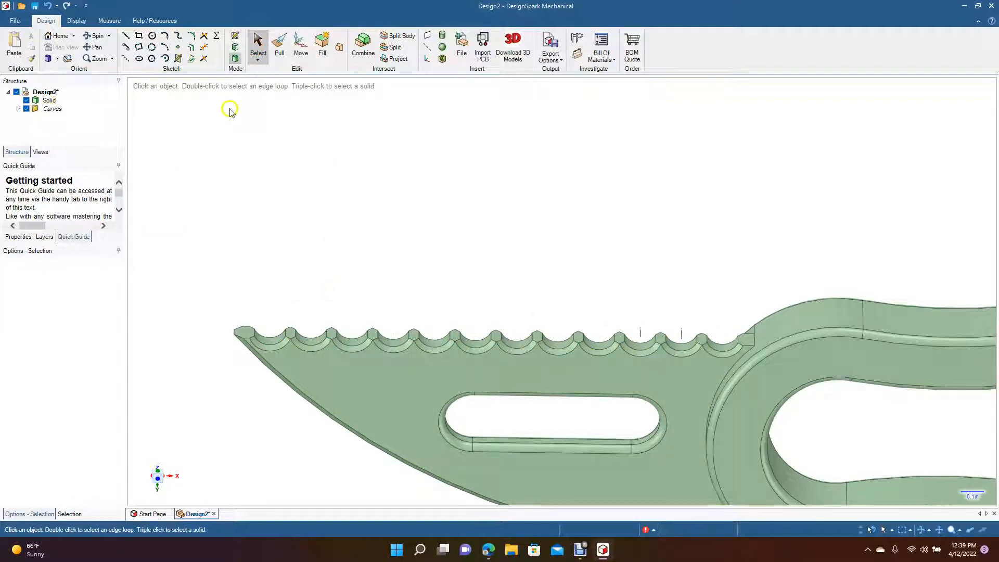
Step: Examine the whole carabiner, checking the blade serrations, slot, handle opening and barred loop from different angles
click(95, 37)
drag(321, 192, 345, 435)
scroll(345, 434, down, 5)
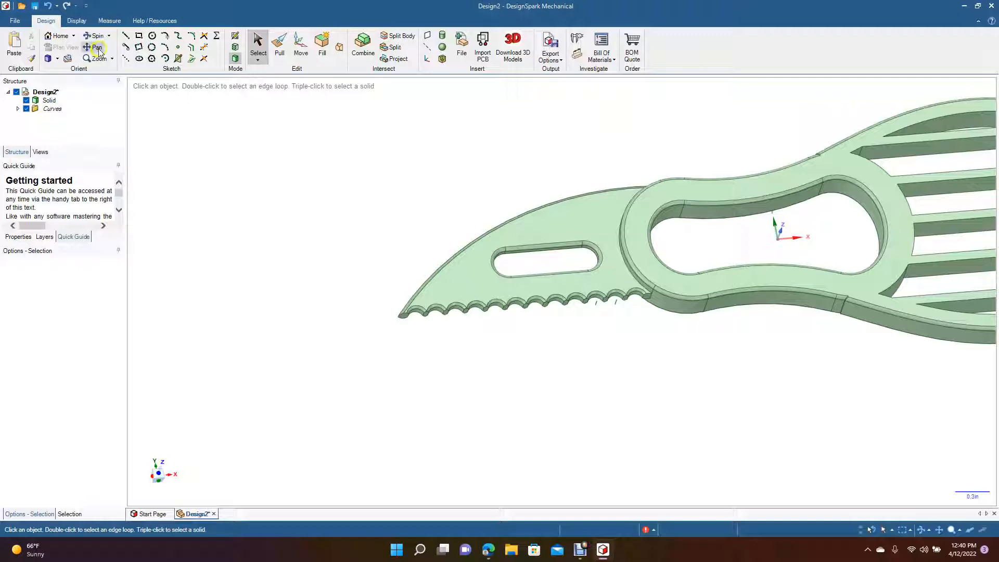
drag(390, 173, 198, 219)
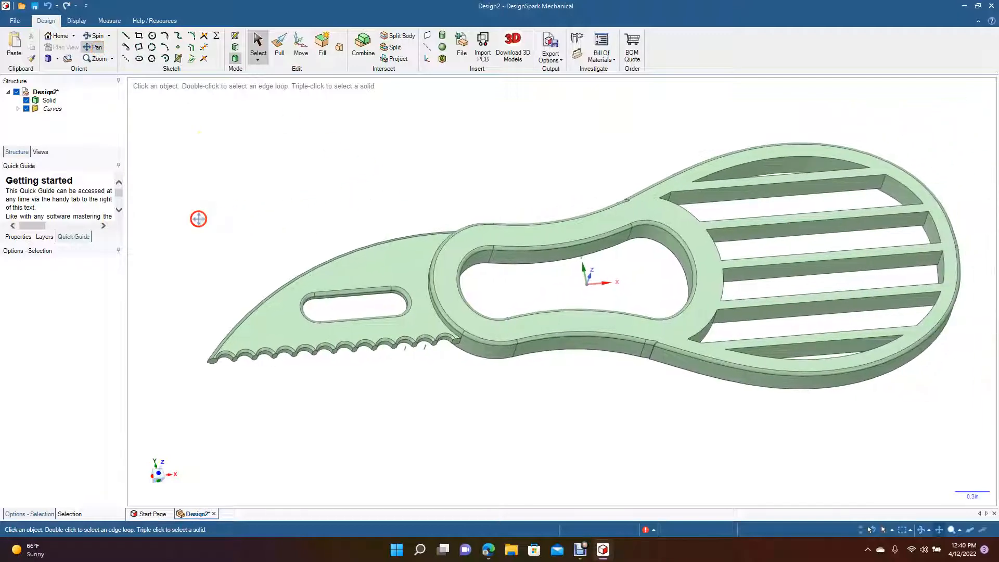
click(95, 35)
drag(350, 149, 326, 214)
click(357, 300)
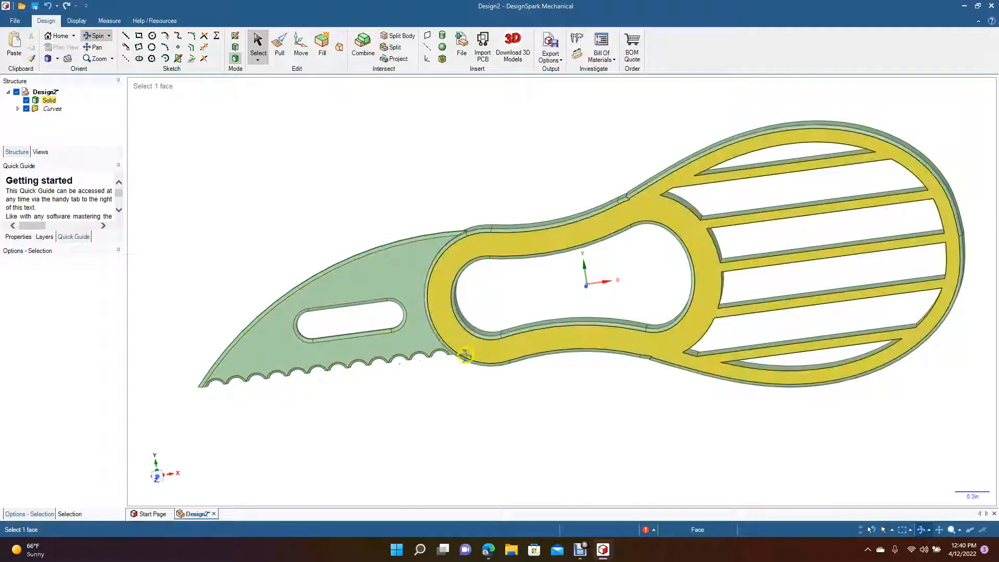
click(591, 169)
Step: Try to round the complete inner edge loop of the barred opening, above the recessed bars
drag(591, 169, 459, 366)
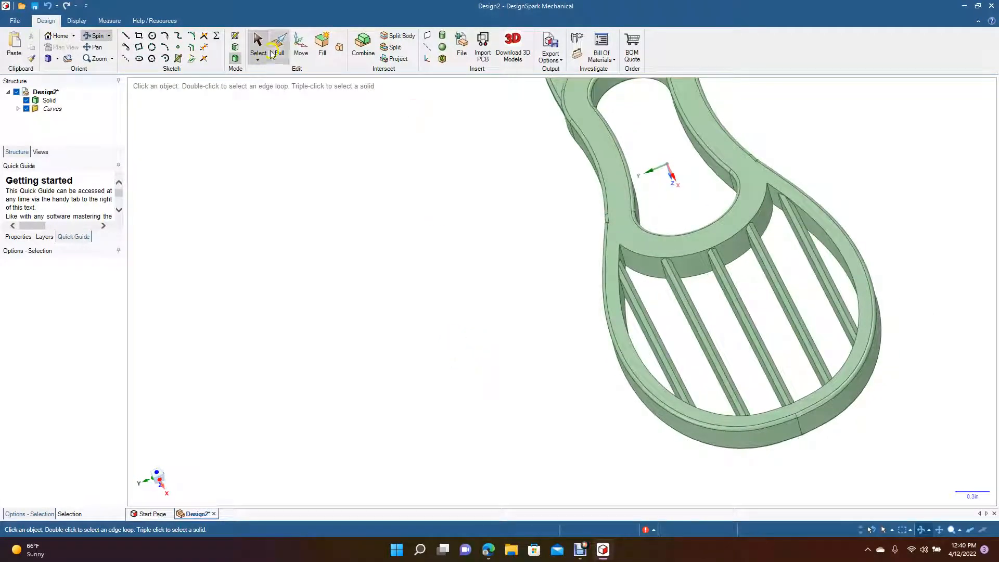
key(p)
double_click(643, 258)
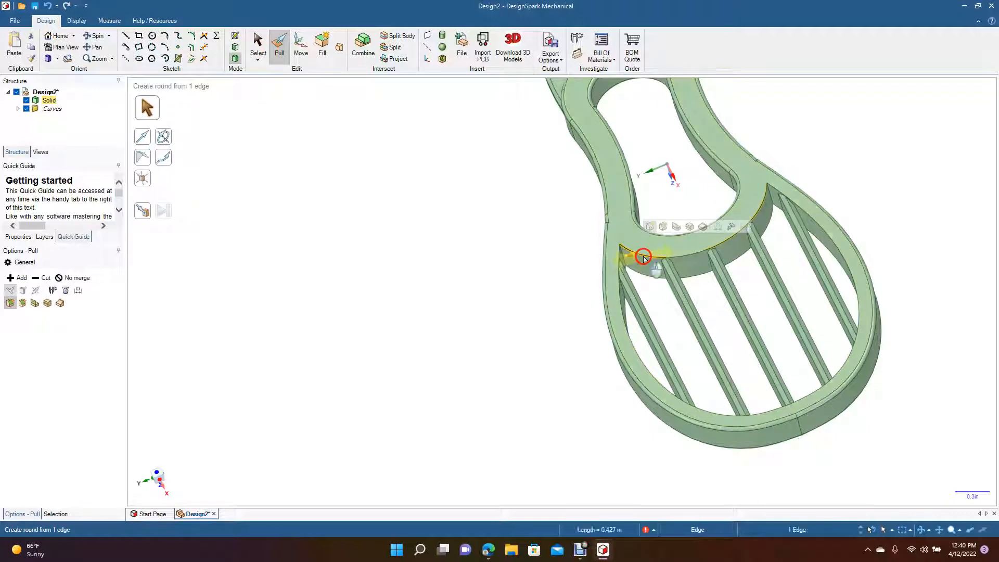
double_click(643, 258)
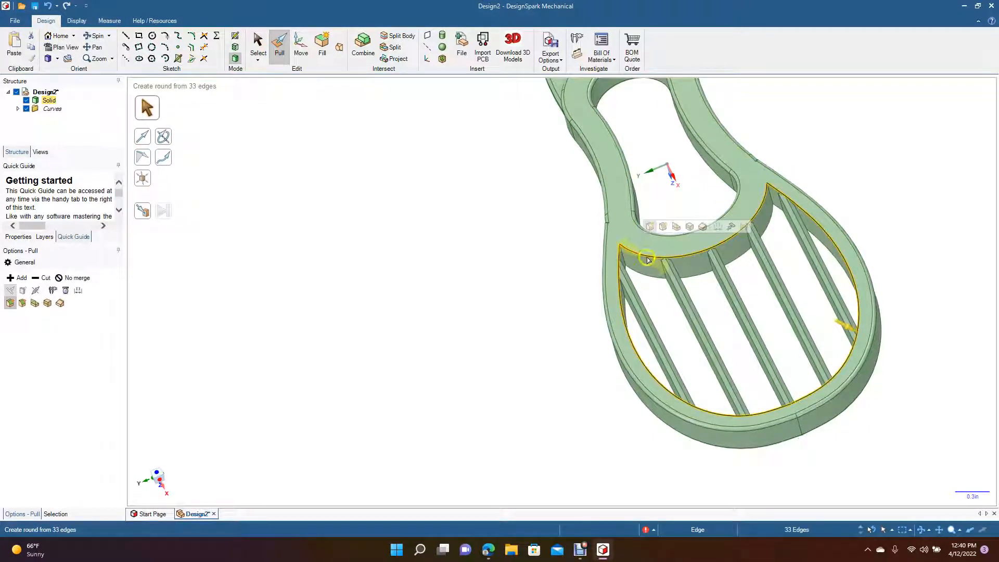
drag(670, 246, 674, 241)
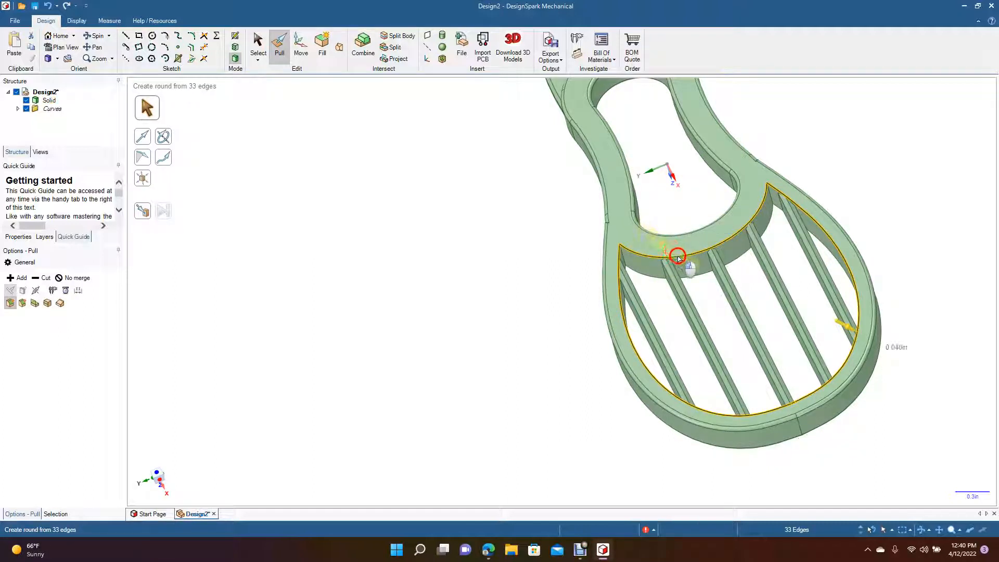
drag(661, 240, 694, 249)
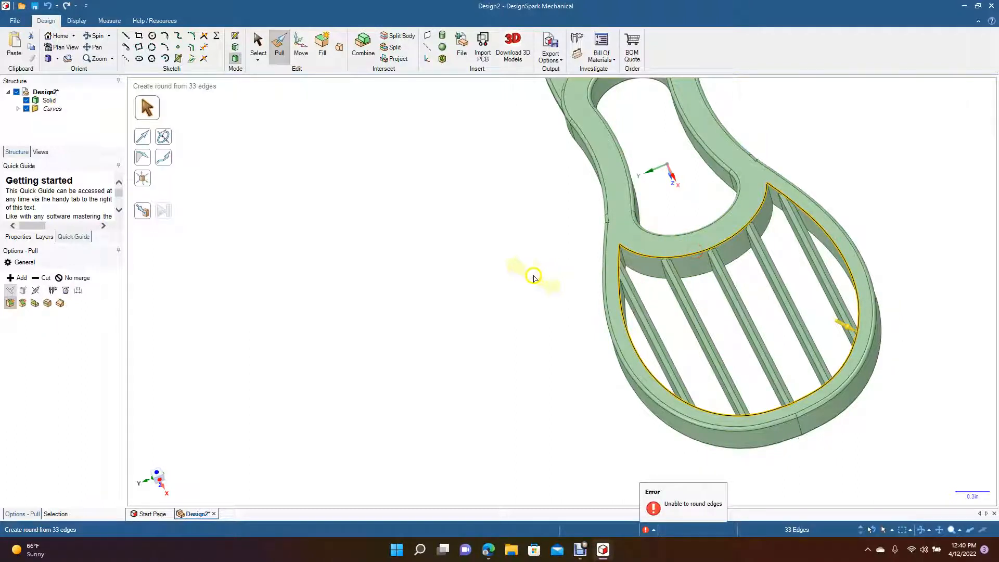
click(534, 277)
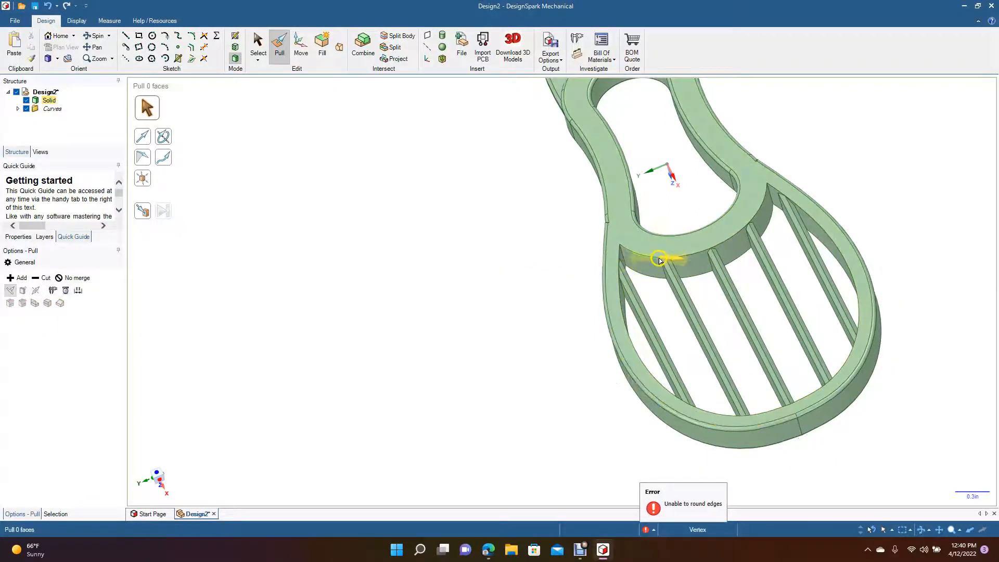
Step: Try a 0.03 in round on the barred opening's curved inner edge next to the central handle opening, and undo it
click(652, 259)
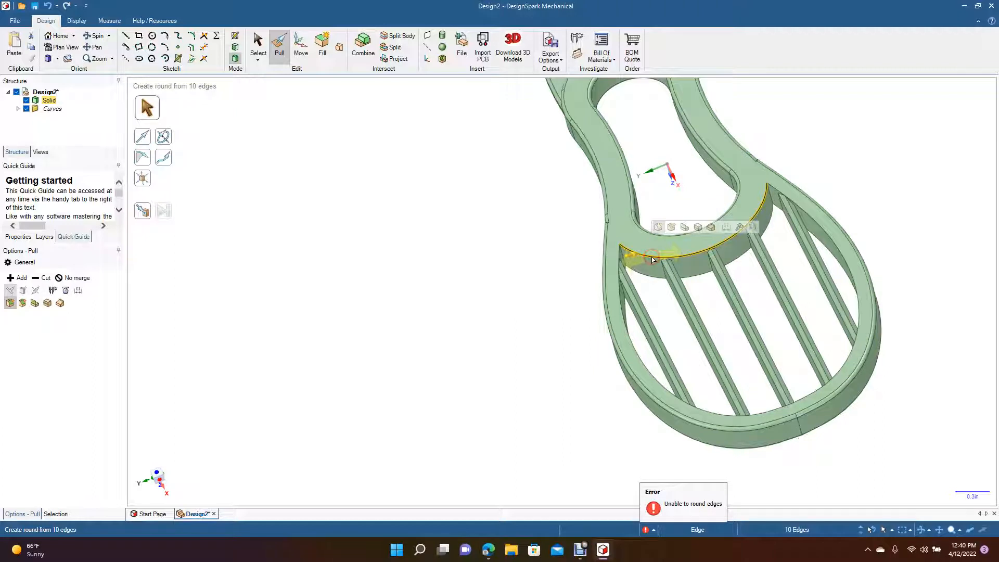
double_click(658, 248)
drag(658, 250, 659, 257)
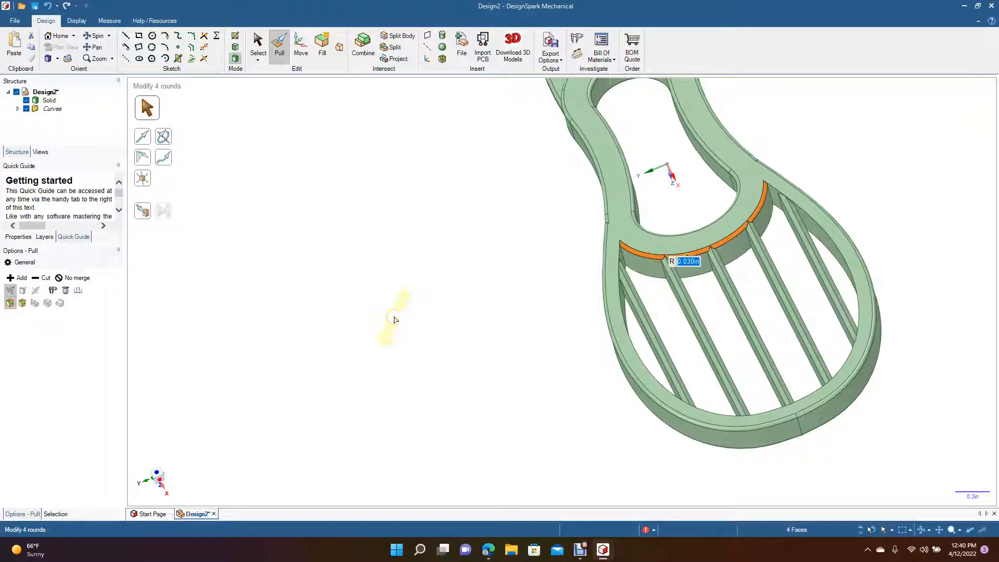
key(ctrl+z)
click(409, 323)
click(699, 341)
click(815, 364)
click(813, 385)
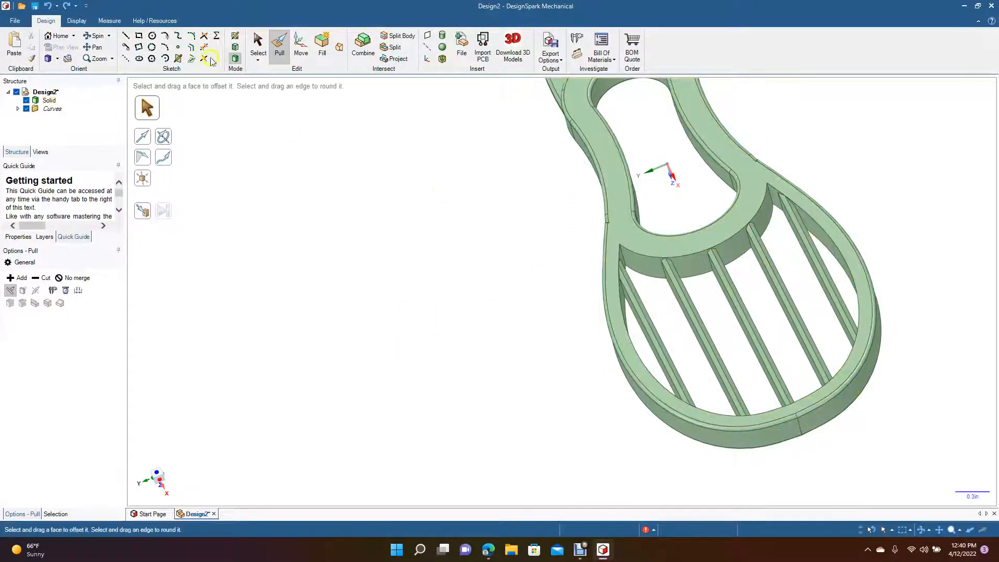
Step: Examine the whole carabiner in rotated, top and trimetric views, checking the blade, serrations, handle opening, bars and outer rim
click(97, 36)
drag(353, 169, 562, 68)
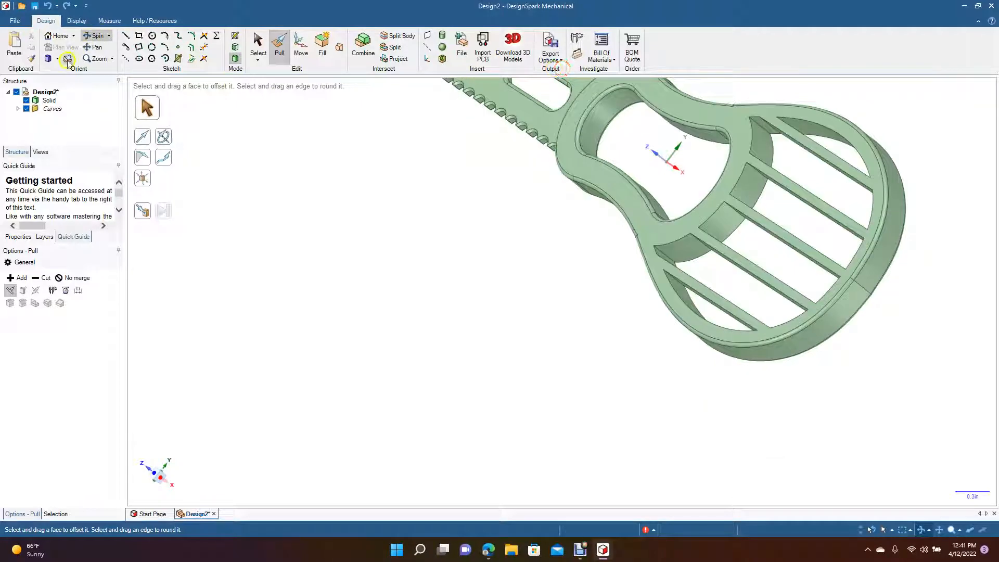
click(59, 61)
click(70, 93)
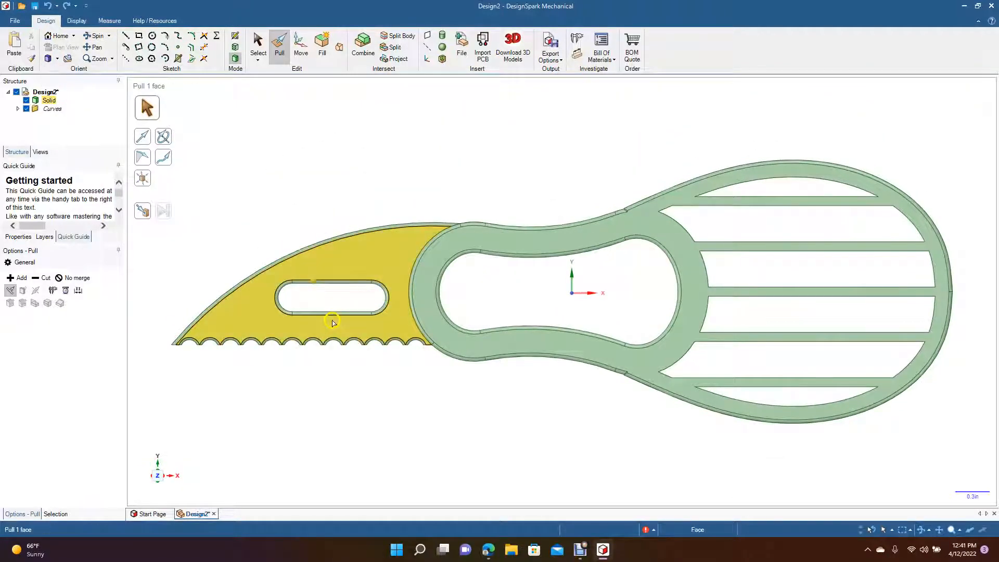
click(260, 336)
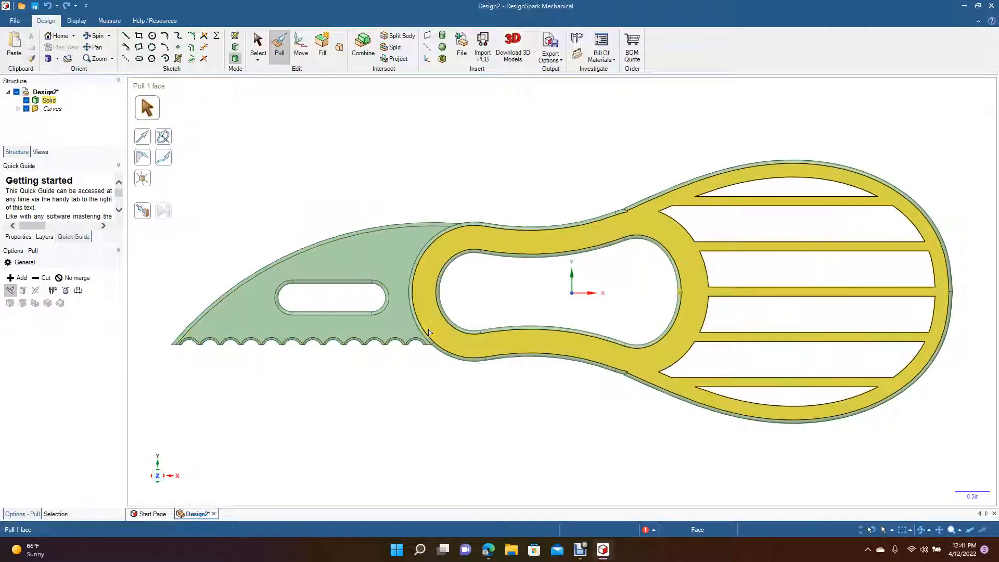
click(771, 206)
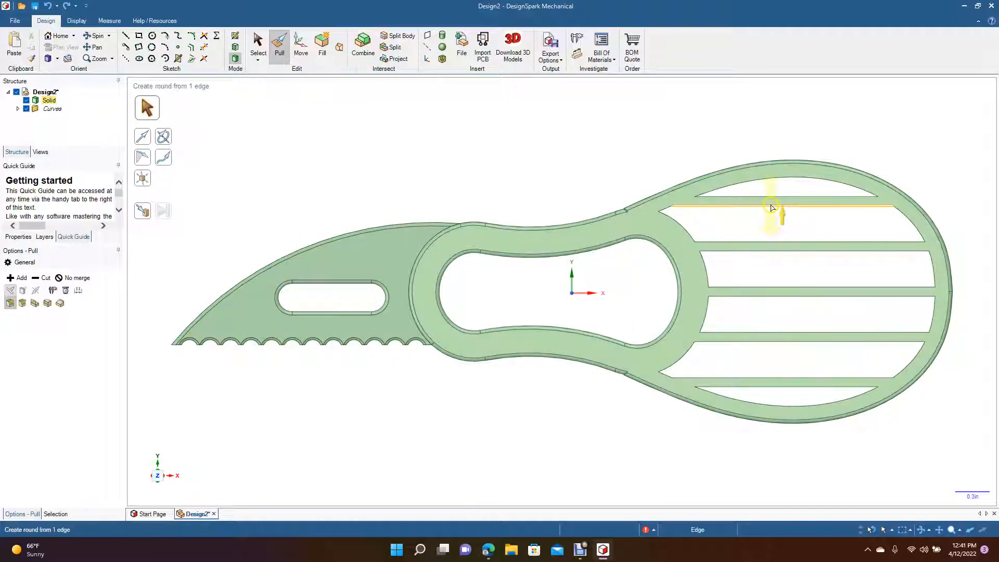
click(710, 214)
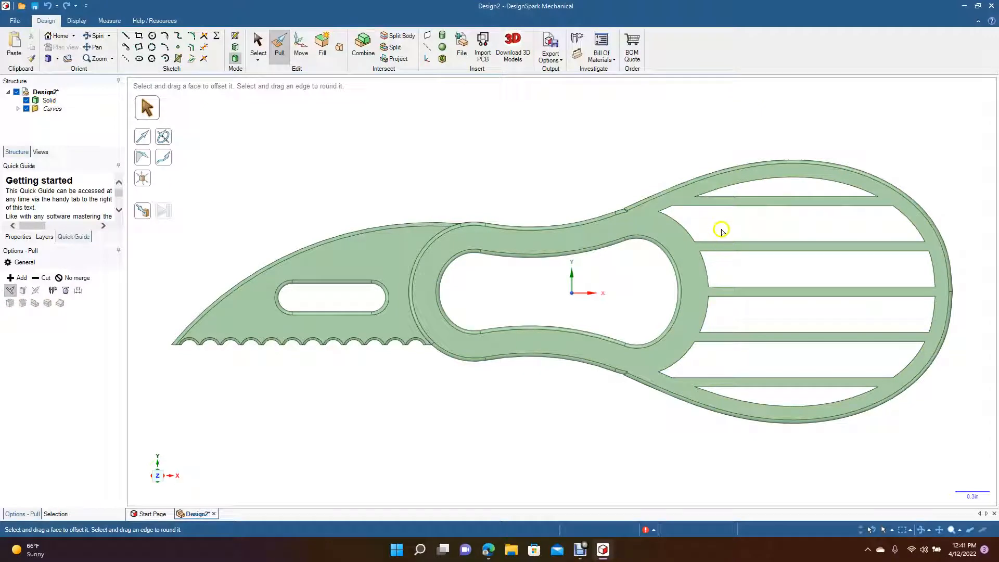
click(753, 268)
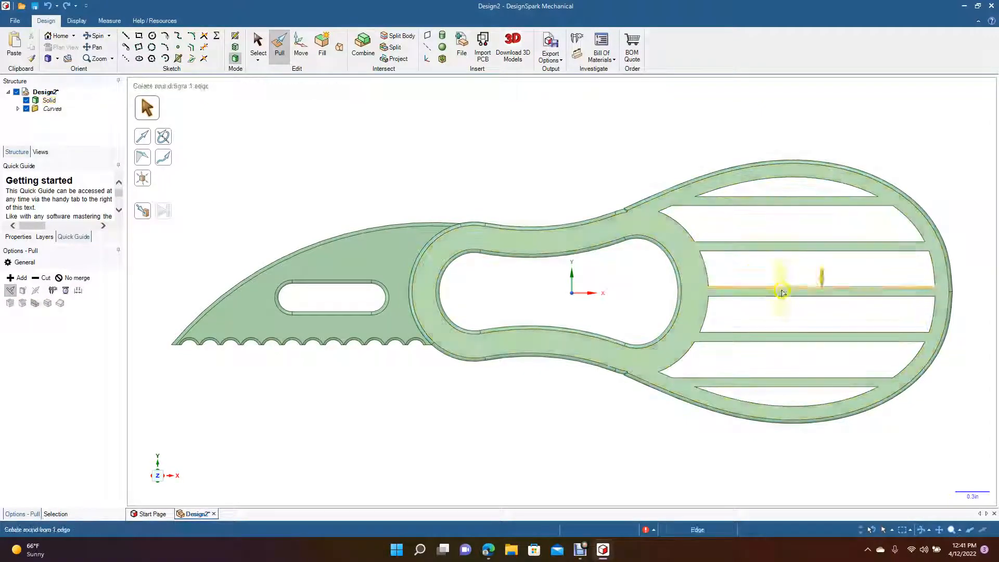
click(948, 263)
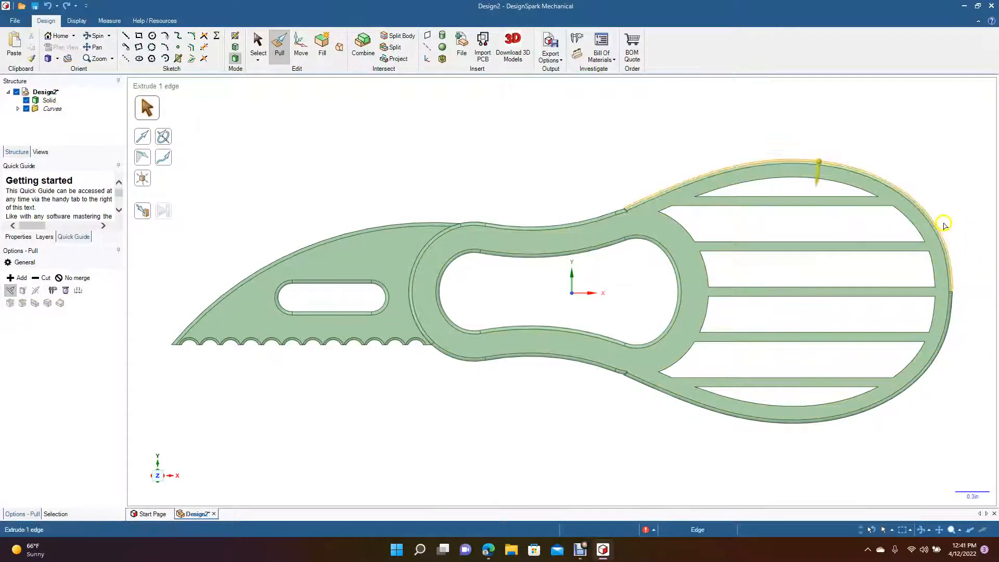
click(947, 263)
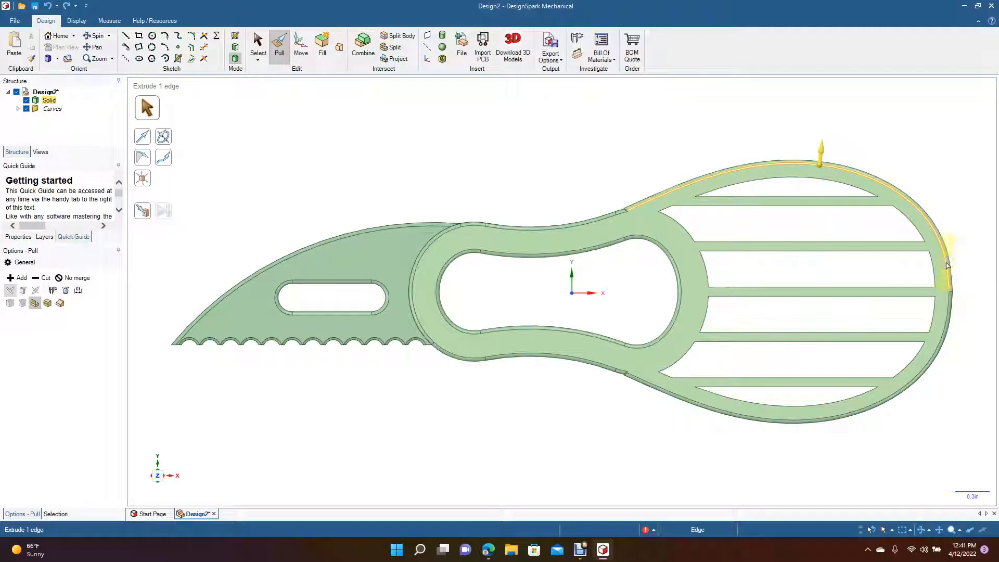
click(611, 172)
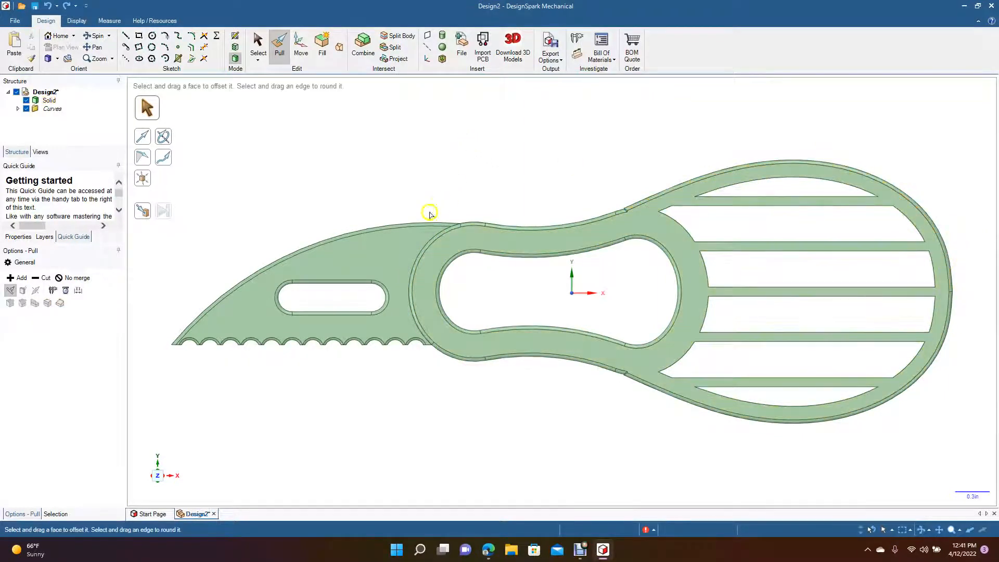
click(94, 35)
mouse_move(361, 122)
mouse_down()
mouse_move(374, 205)
mouse_move(365, 235)
mouse_move(419, 25)
mouse_move(382, 120)
mouse_up()
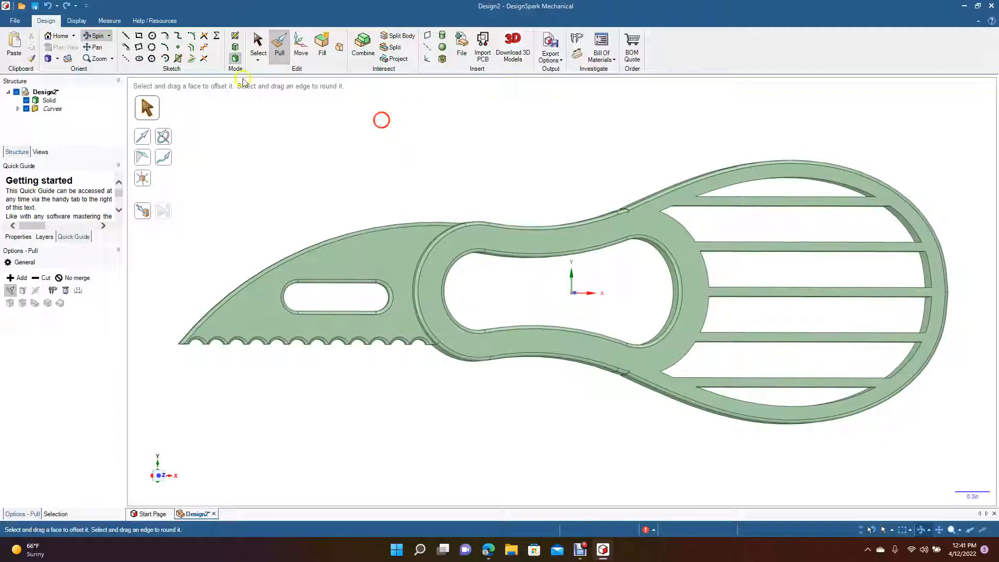
click(57, 59)
click(67, 82)
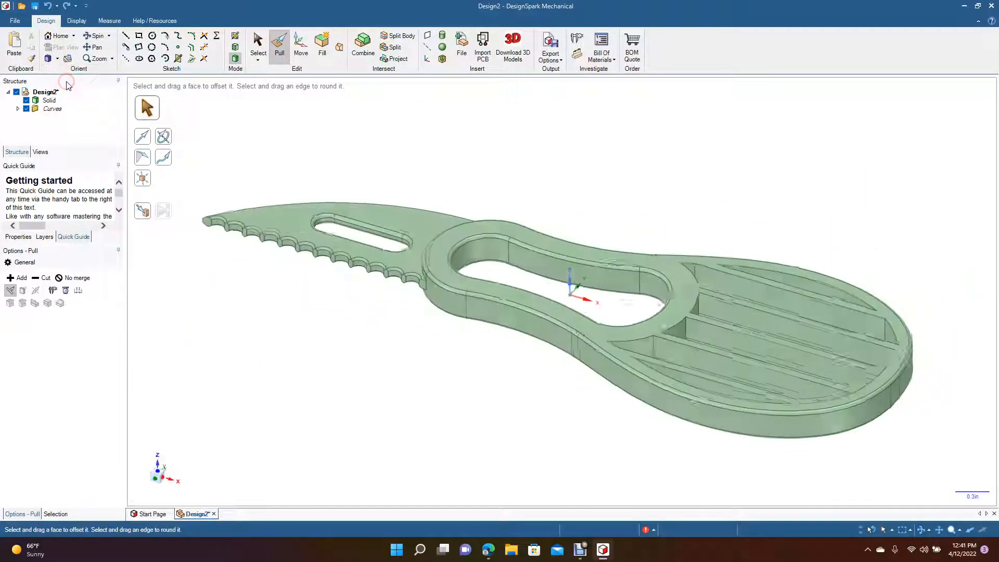
click(58, 60)
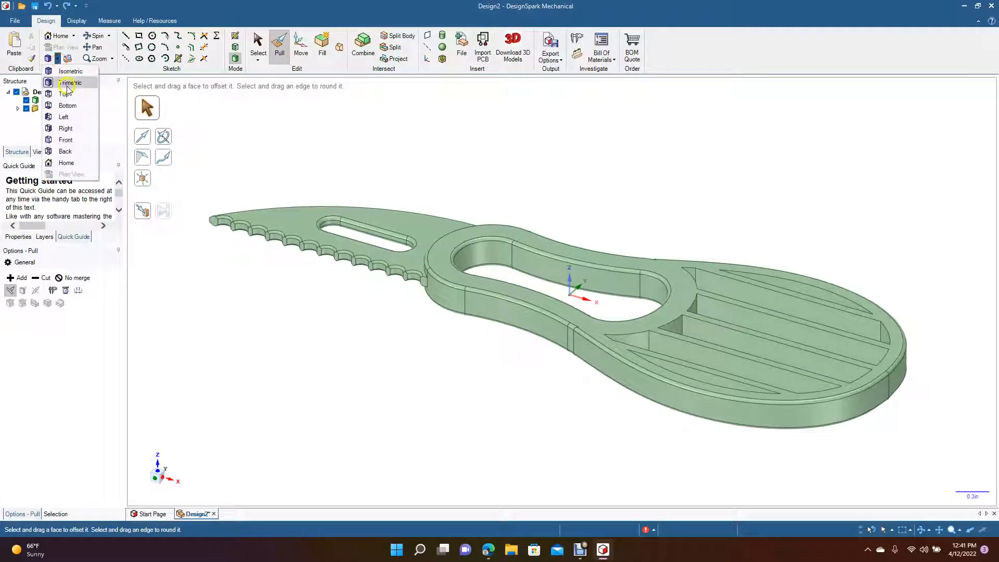
click(69, 92)
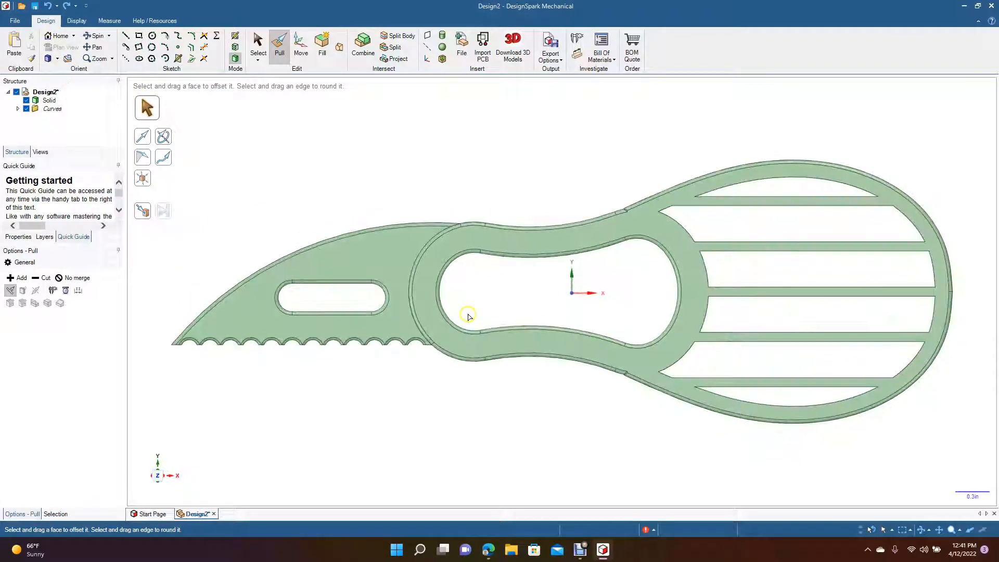